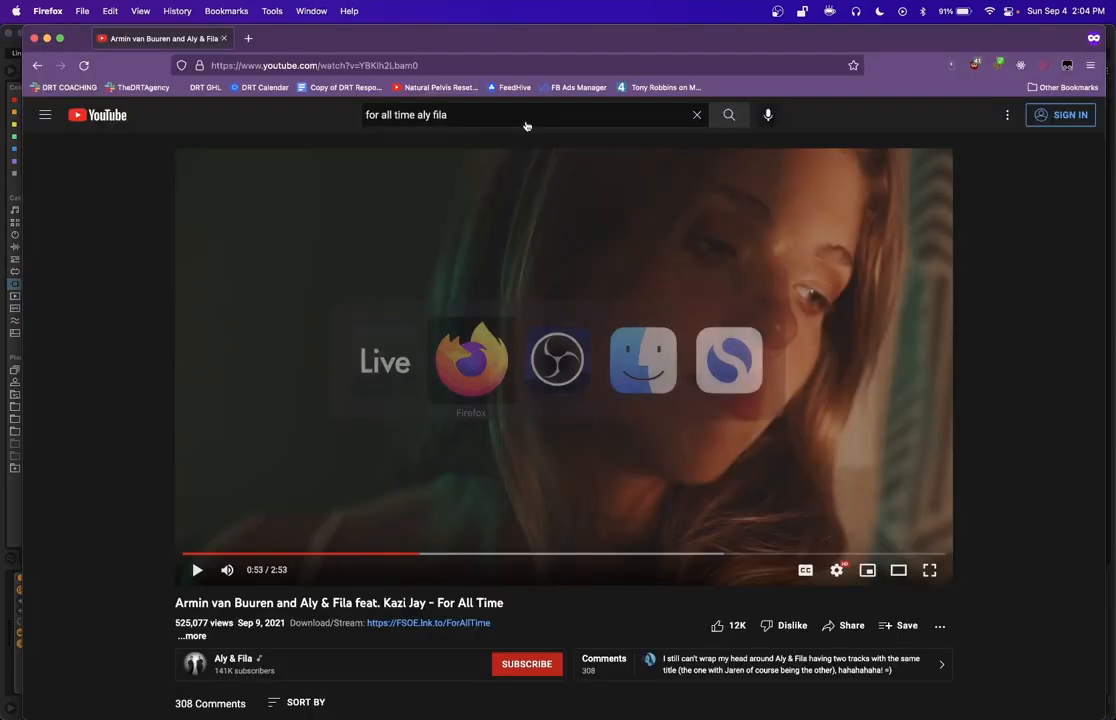
# - Switch to Ableton Live and compare the Instrument track with the reference audio track by soloing each in turn during playback
pyautogui.press('super+Tab')
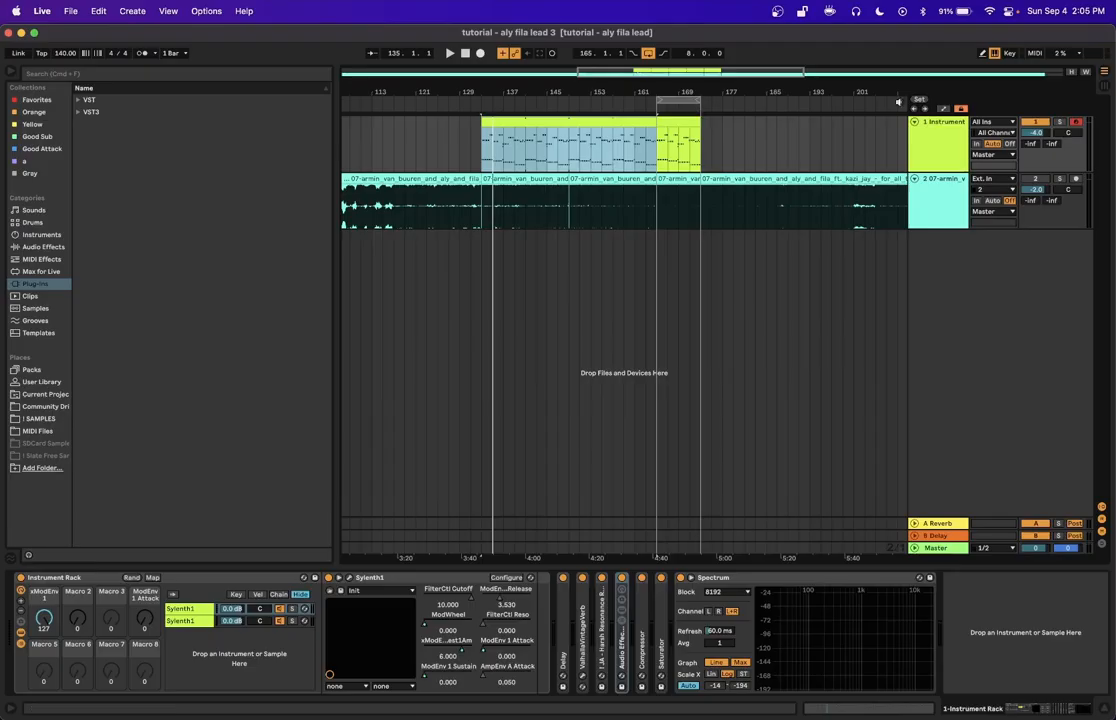
pyautogui.click(1057, 123)
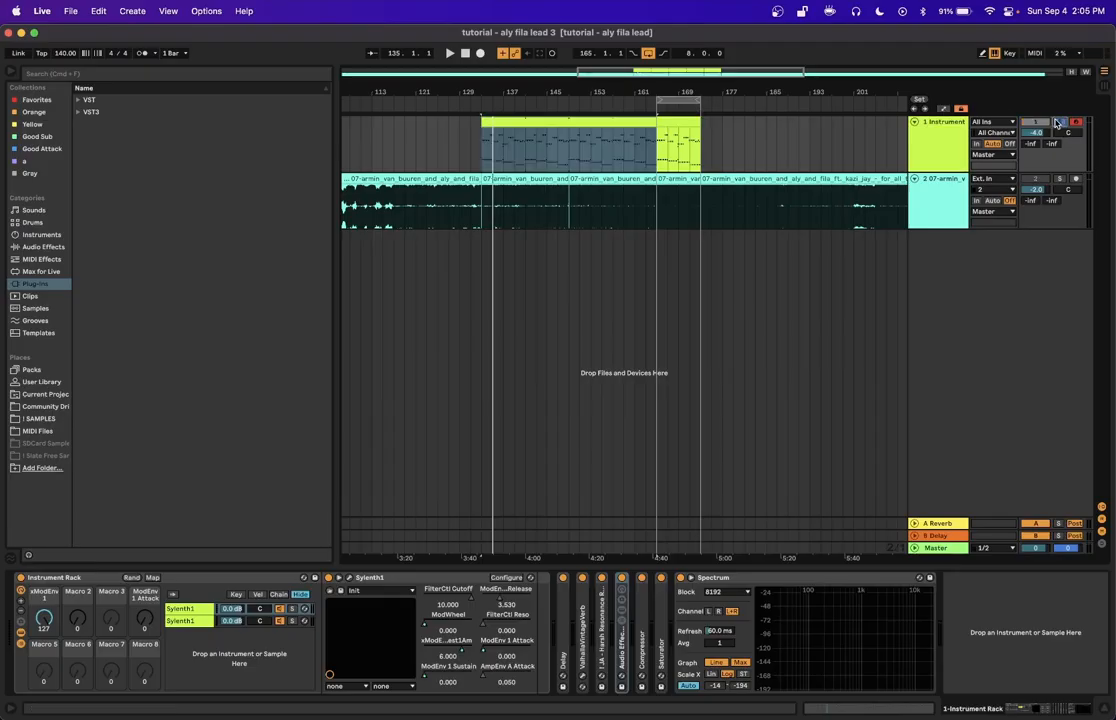
pyautogui.press('space')
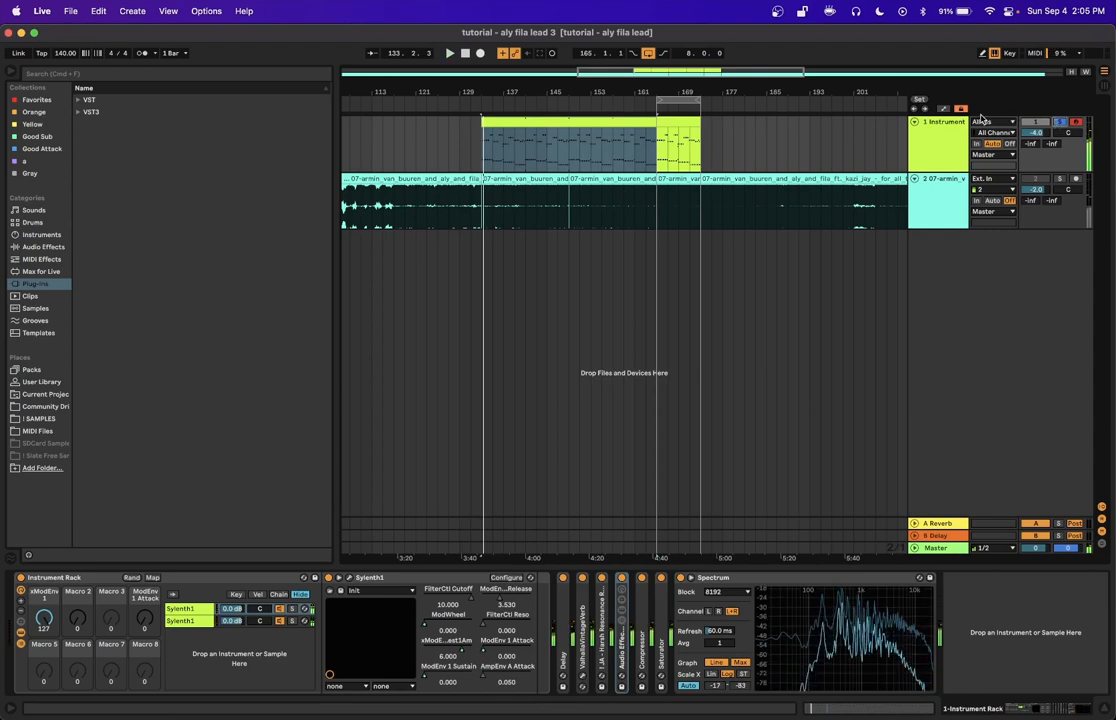
pyautogui.click(688, 121)
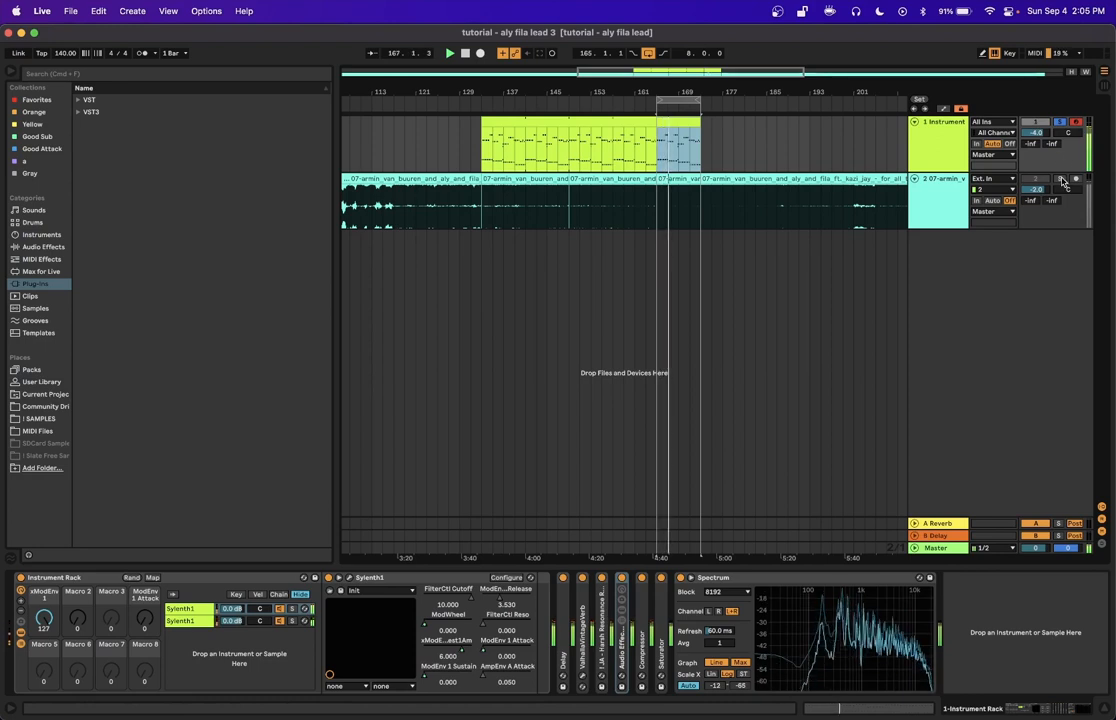
pyautogui.click(1062, 180)
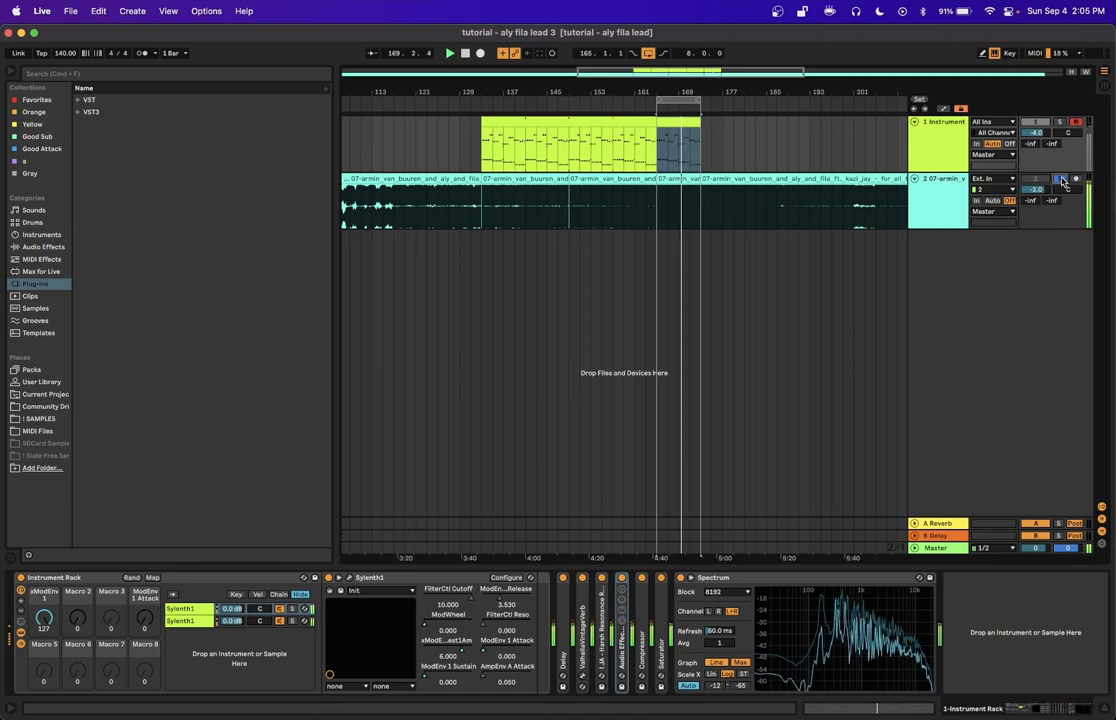
pyautogui.click(1062, 180)
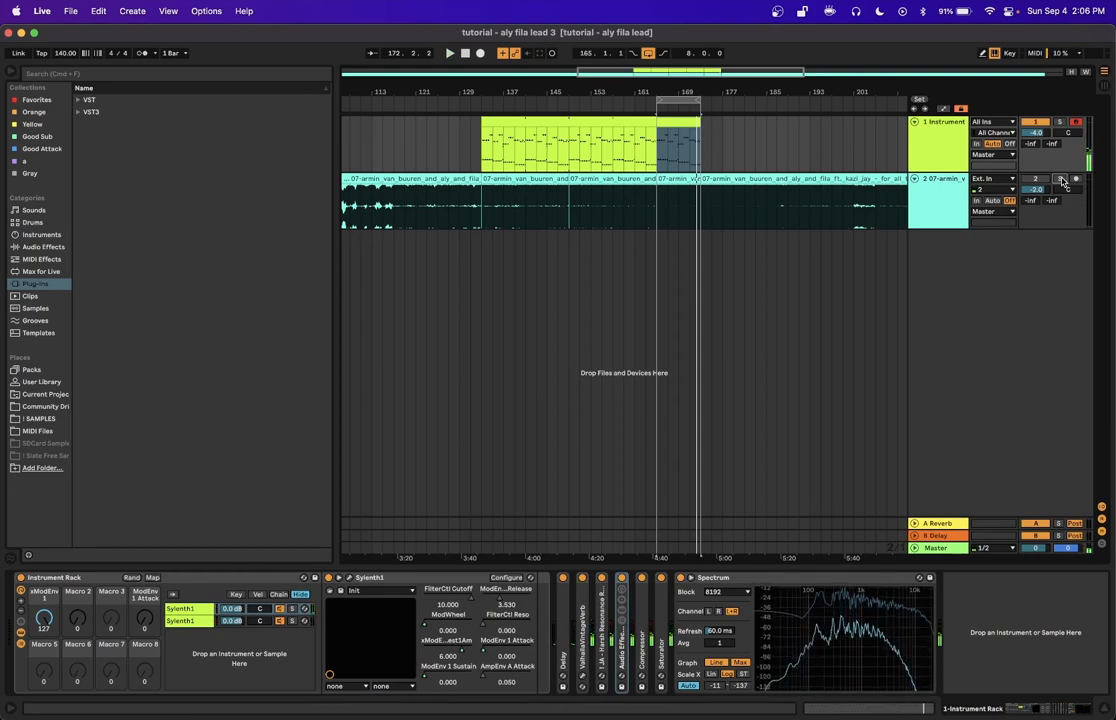
# - Insert a MIDI track below the first Instrument track and copy that track's MIDI clips onto it
pyautogui.click(945, 162)
pyautogui.press('super+shift+t')
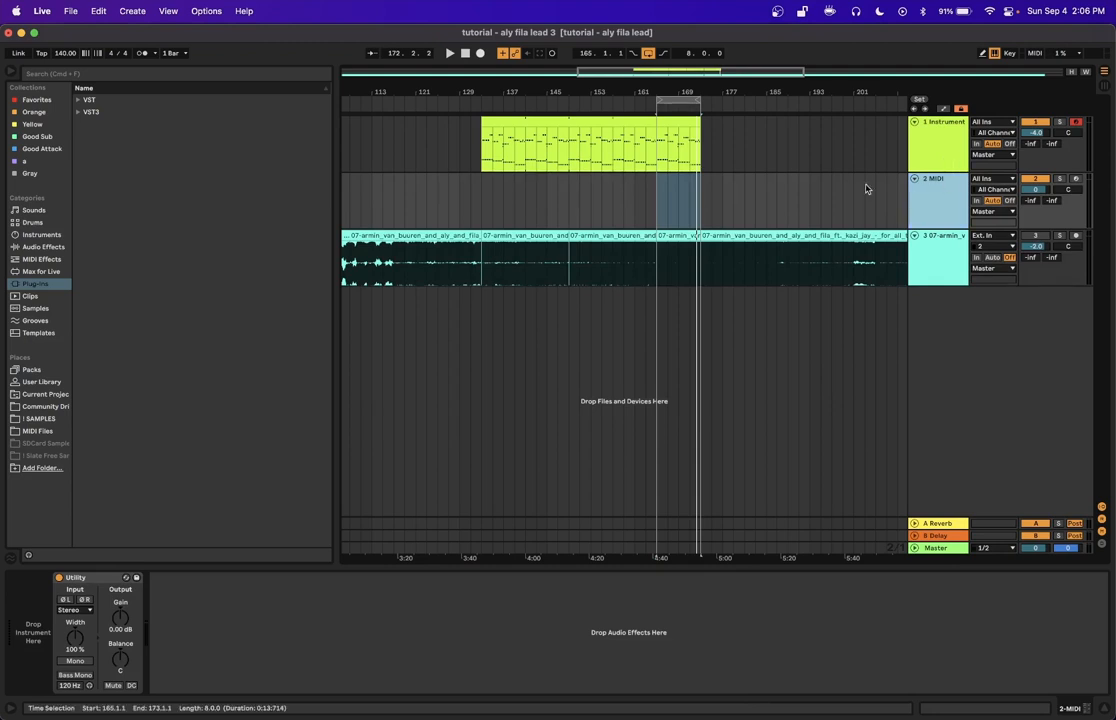
pyautogui.click(554, 123)
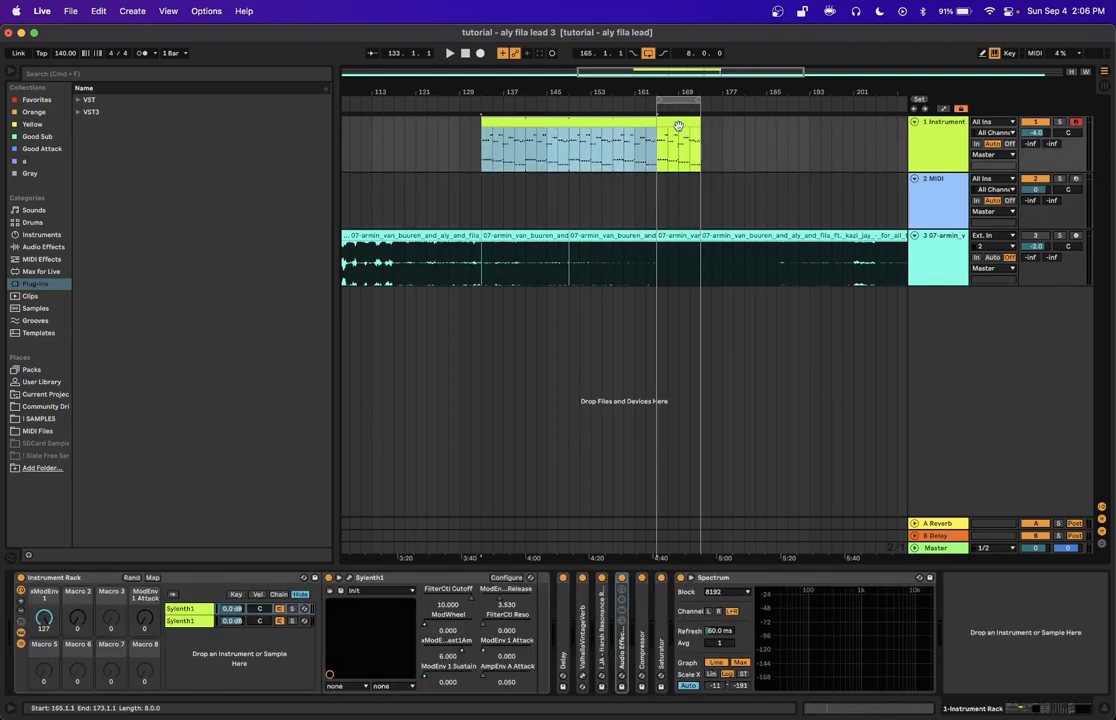
pyautogui.moveTo(645, 118); pyautogui.dragTo(637, 179)
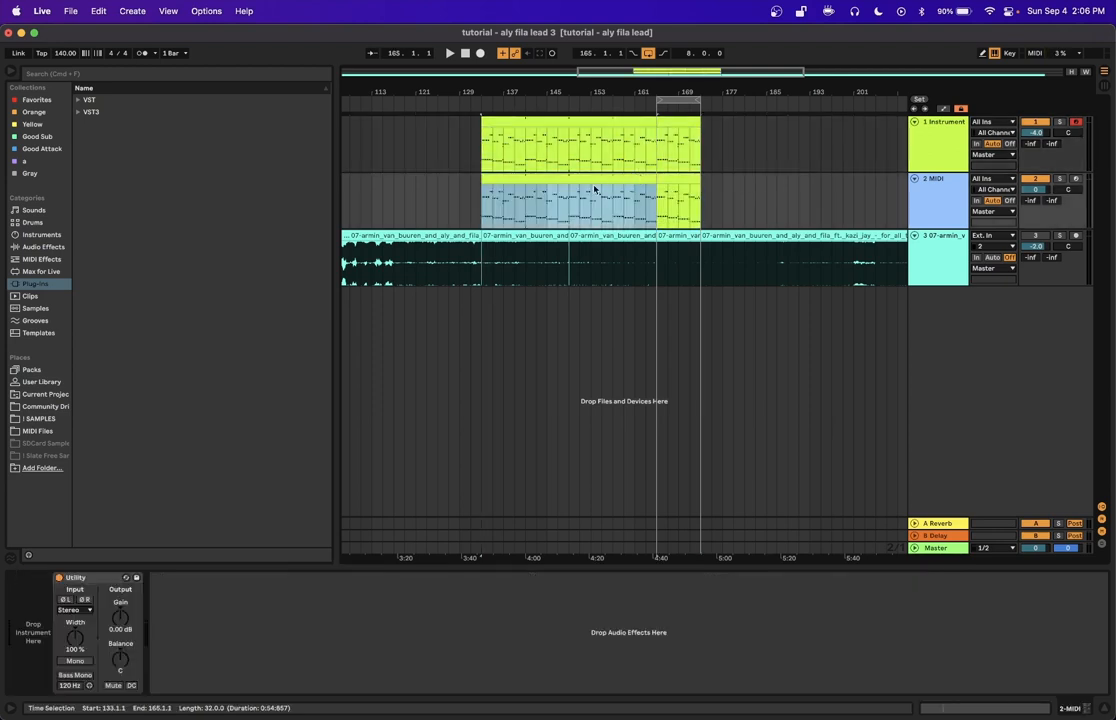
# - Examine the notes of the copied MIDI clip, then return to the device view
pyautogui.doubleClick(593, 187)
pyautogui.scroll(-1, 188, 378)
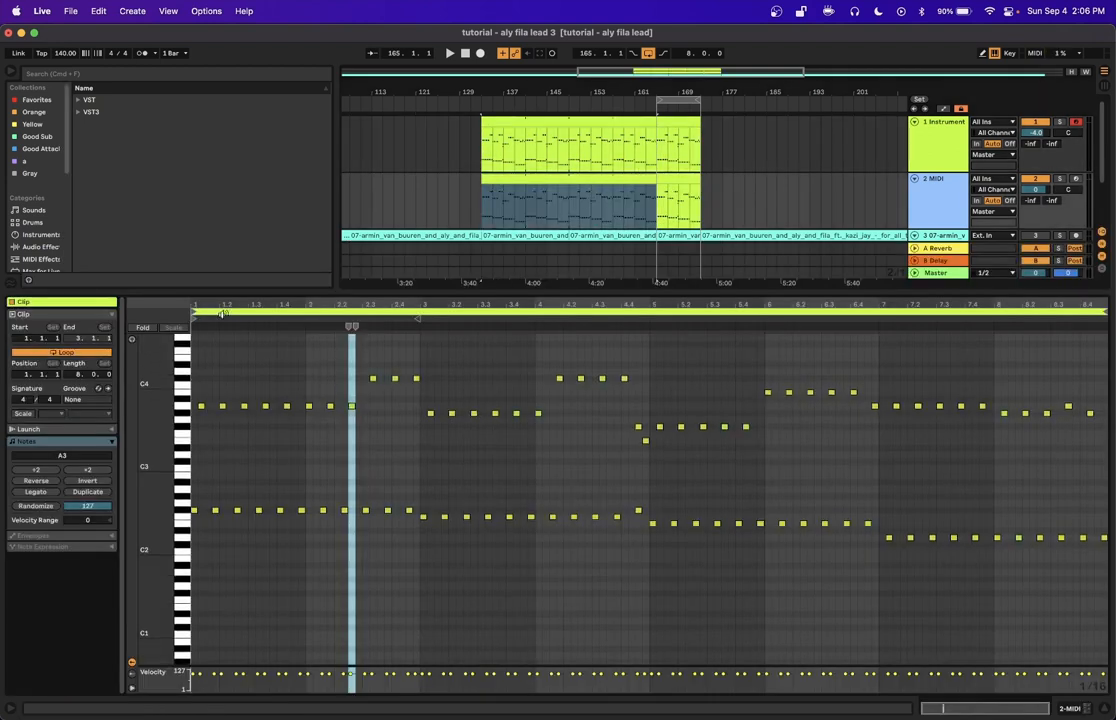
pyautogui.scroll(2, 274, 359)
pyautogui.click(298, 374)
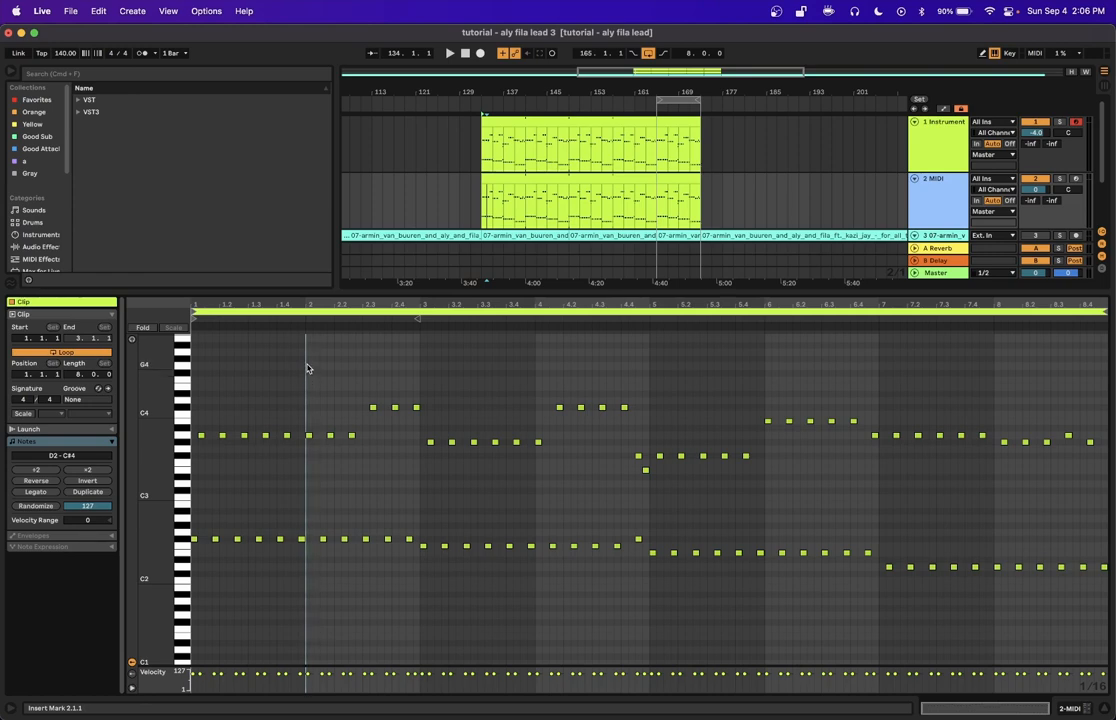
pyautogui.hotkey('shift', 'Tab')
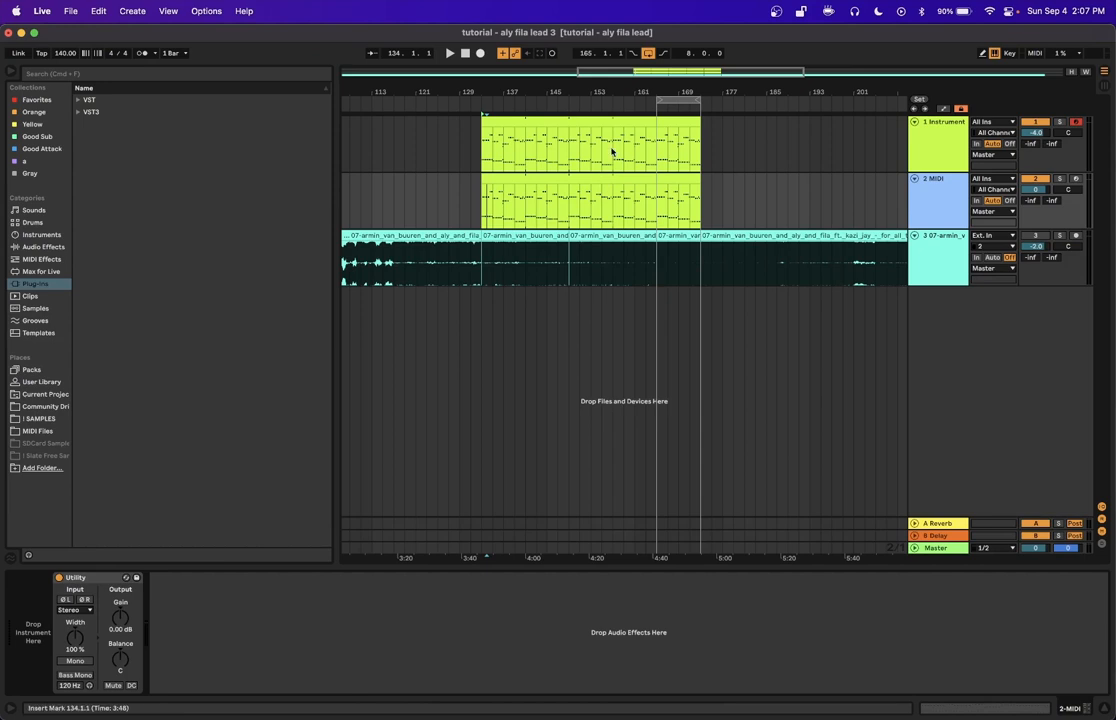
# - Load the VST version of Sylenth1 onto the new MIDI track and close its plug-in window
pyautogui.click(601, 176)
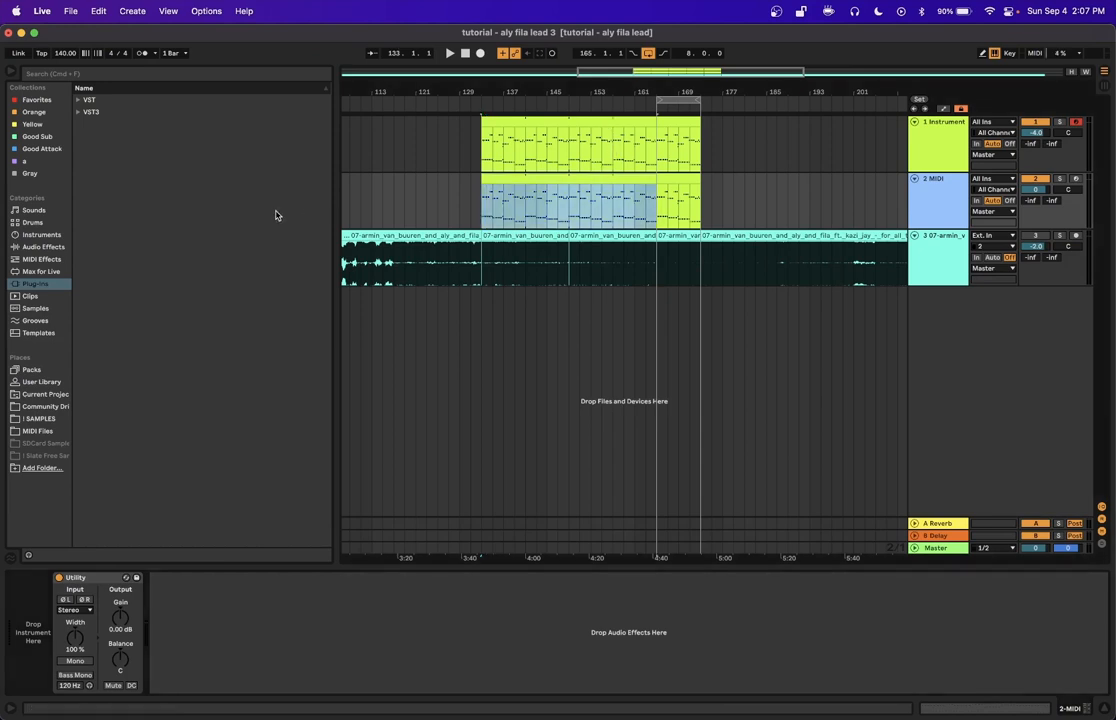
pyautogui.click(78, 100)
pyautogui.scroll(-10, 119, 310)
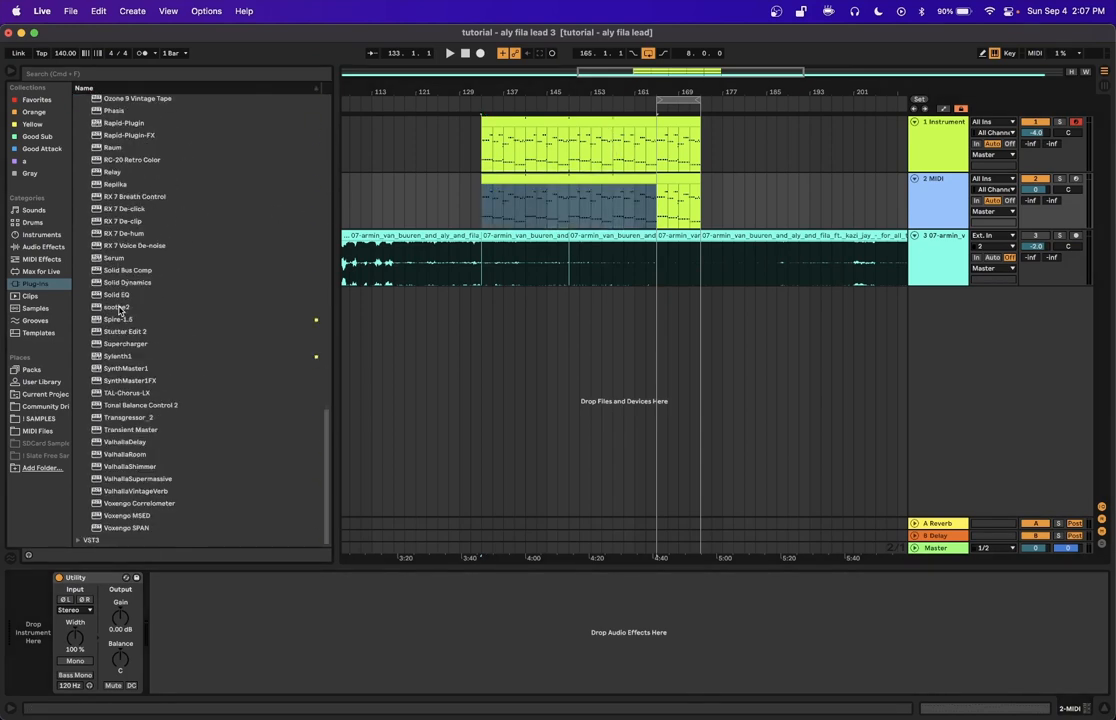
pyautogui.click(116, 355)
pyautogui.doubleClick(116, 355)
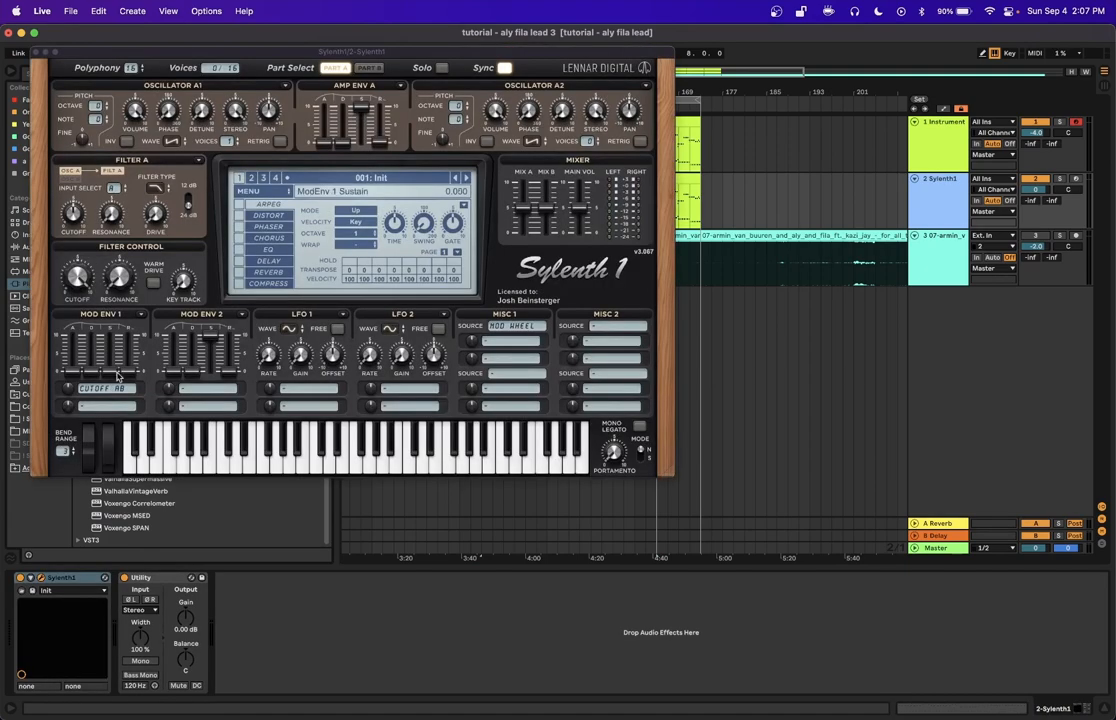
pyautogui.click(41, 578)
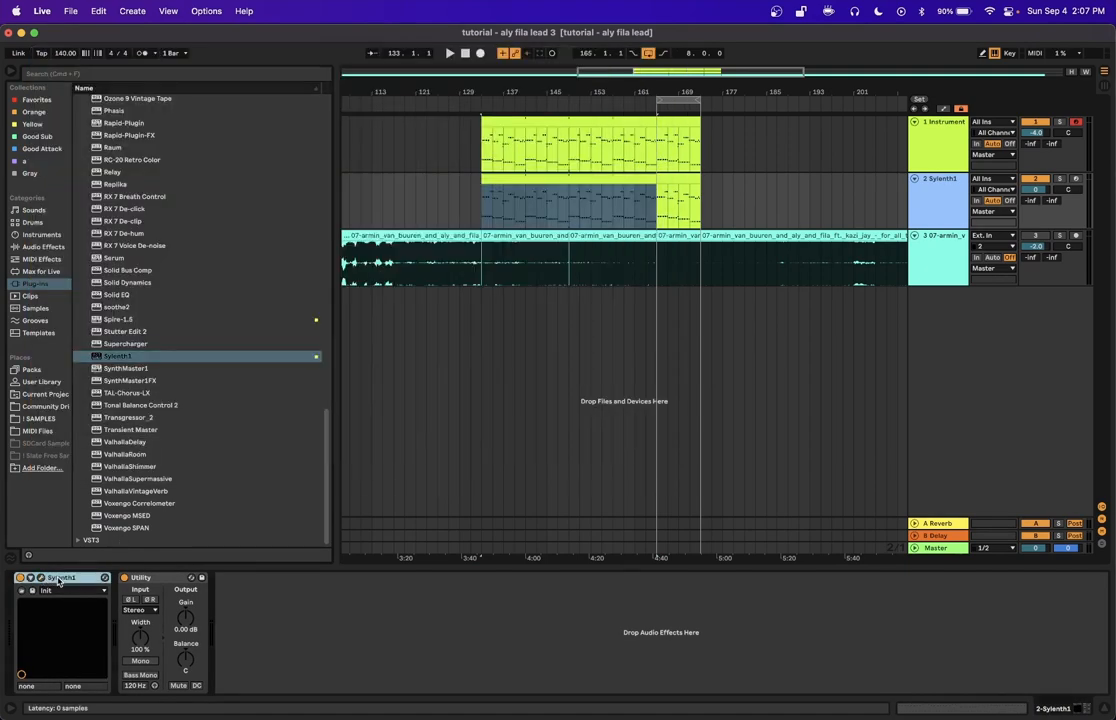
# - Group Sylenth1 into an Instrument Rack with a duplicated chain, and delete the Utility device that follows it
pyautogui.press('super+g')
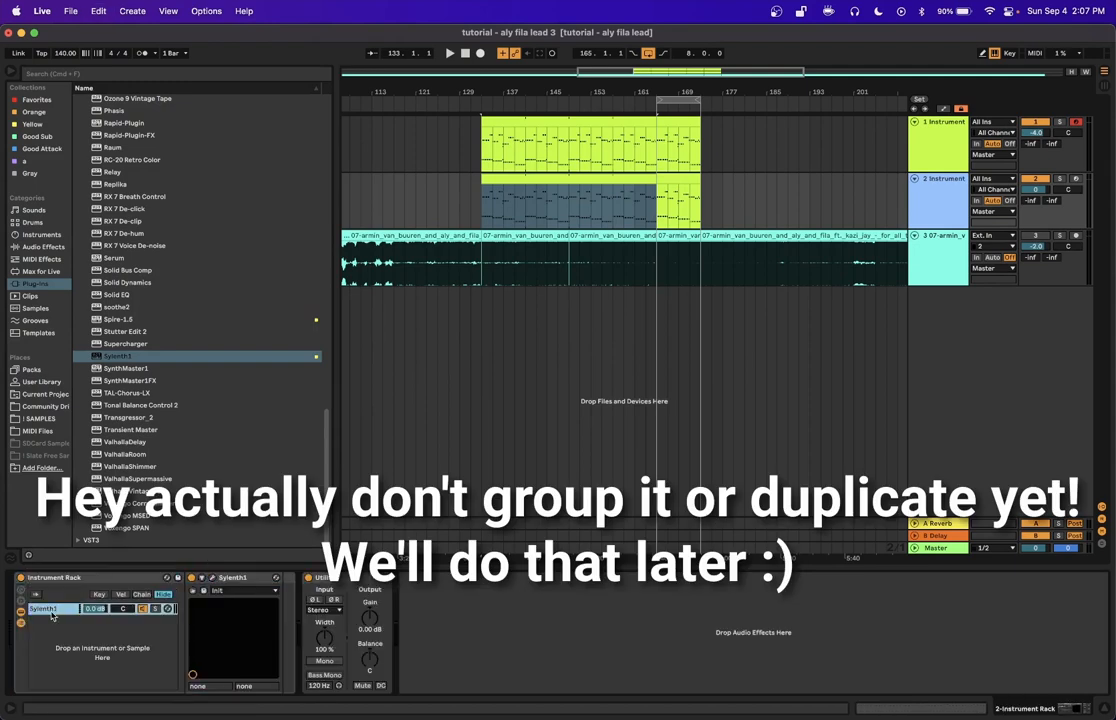
pyautogui.press('super+d')
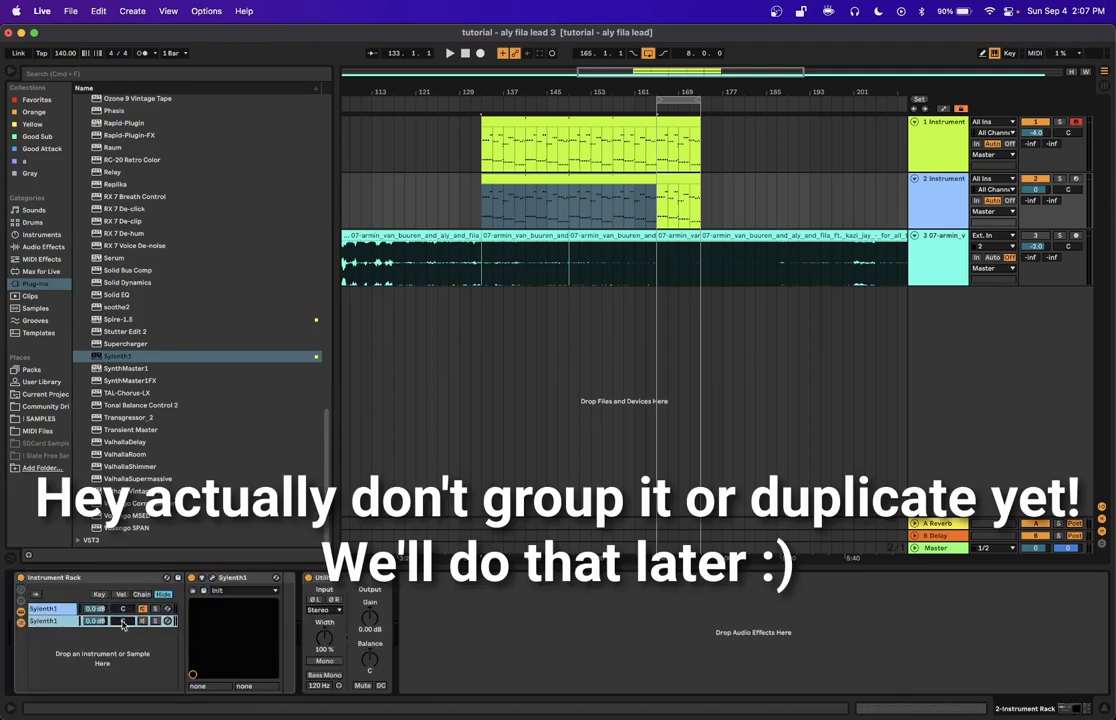
pyautogui.click(68, 609)
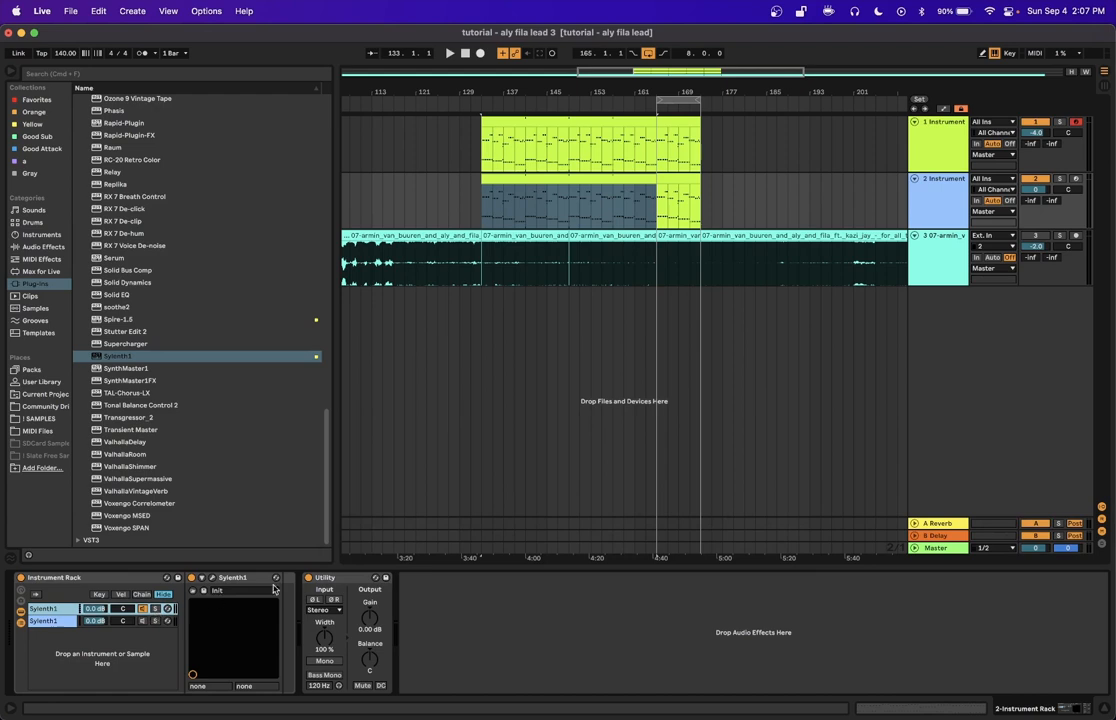
pyautogui.click(339, 580)
pyautogui.press('Delete')
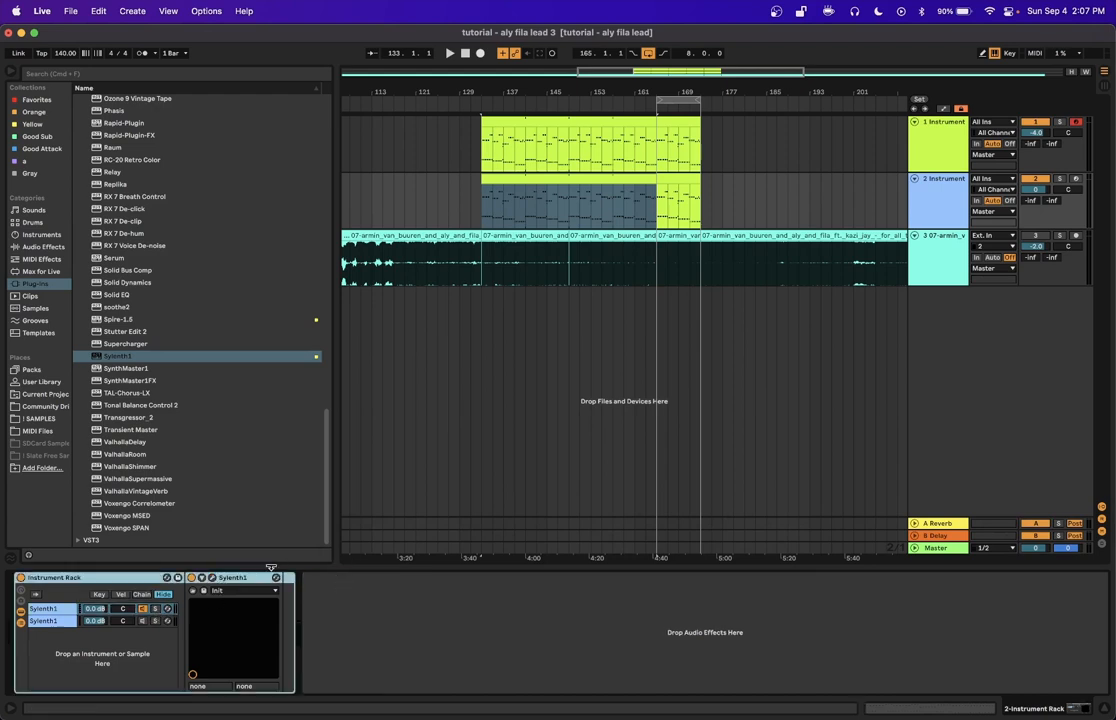
# - Open the first chain's Sylenth1 window and check the Filter A cutoff and drive settings
pyautogui.click(250, 580)
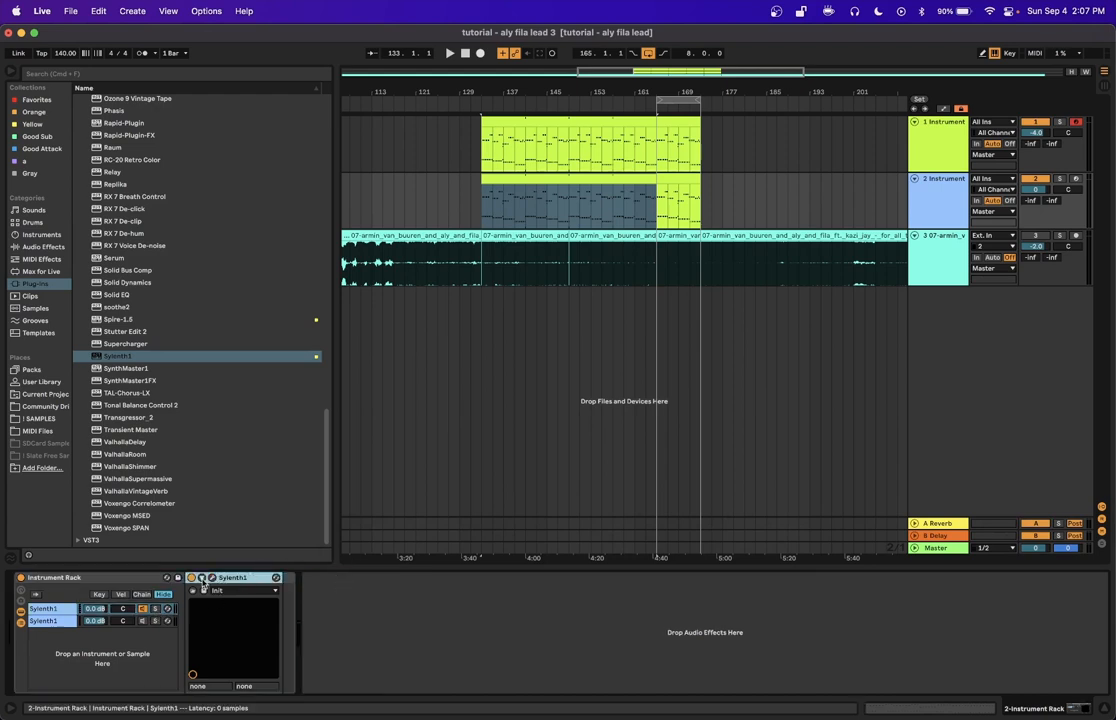
pyautogui.click(211, 580)
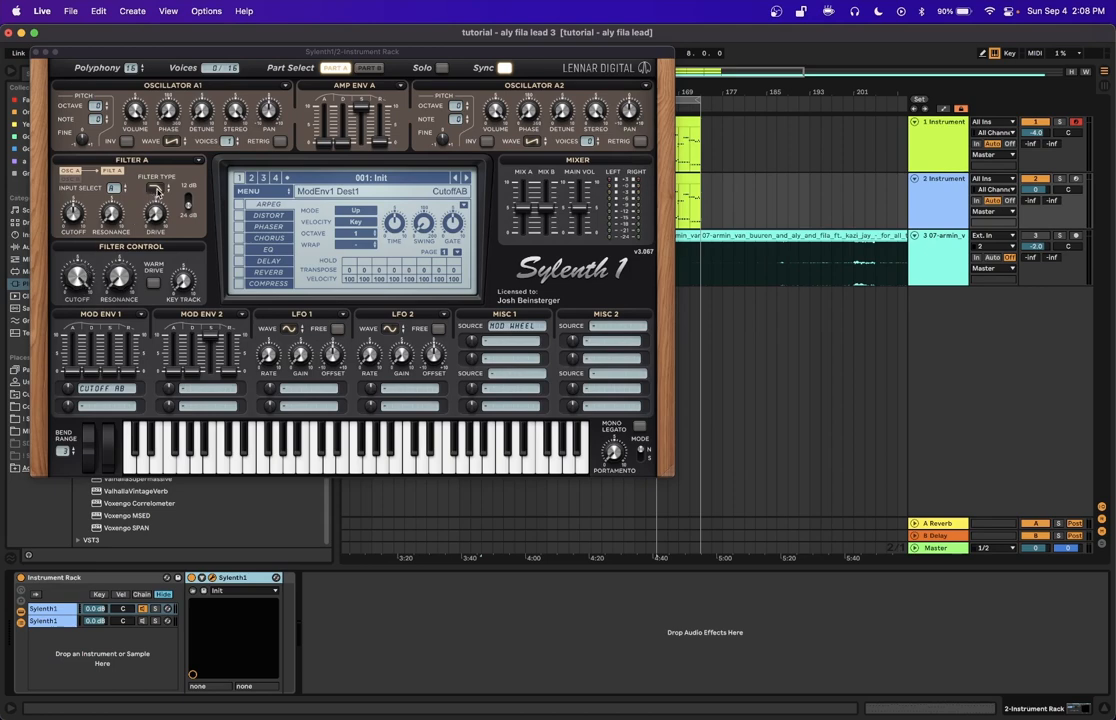
pyautogui.click(75, 214)
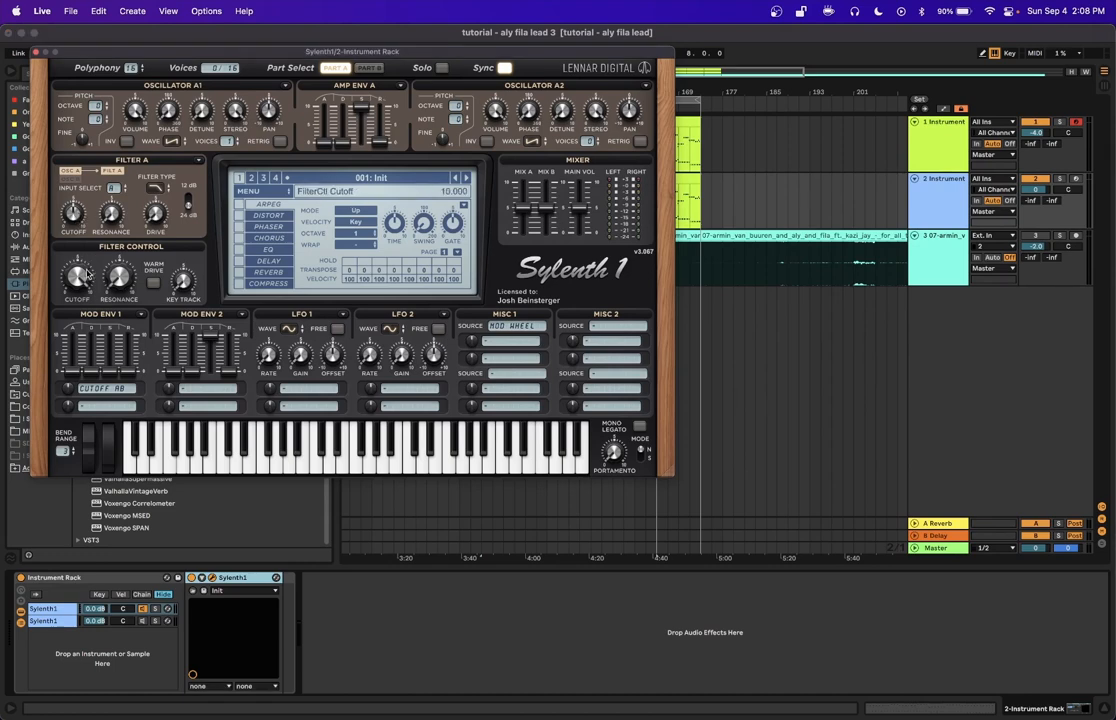
pyautogui.click(155, 214)
# - Set Oscillator A1 to 8 voices and adjust its detune
pyautogui.moveTo(229, 144); pyautogui.dragTo(230, 39)
pyautogui.click(201, 112)
pyautogui.moveTo(201, 112)
pyautogui.mouseDown()
pyautogui.moveTo(201, 68)
pyautogui.moveTo(203, 106)
pyautogui.mouseUp()
# - Shape Amp Env A with a decay of about 4.05, a lowered sustain and a release of about 3.41
pyautogui.moveTo(364, 110); pyautogui.dragTo(345, 86)
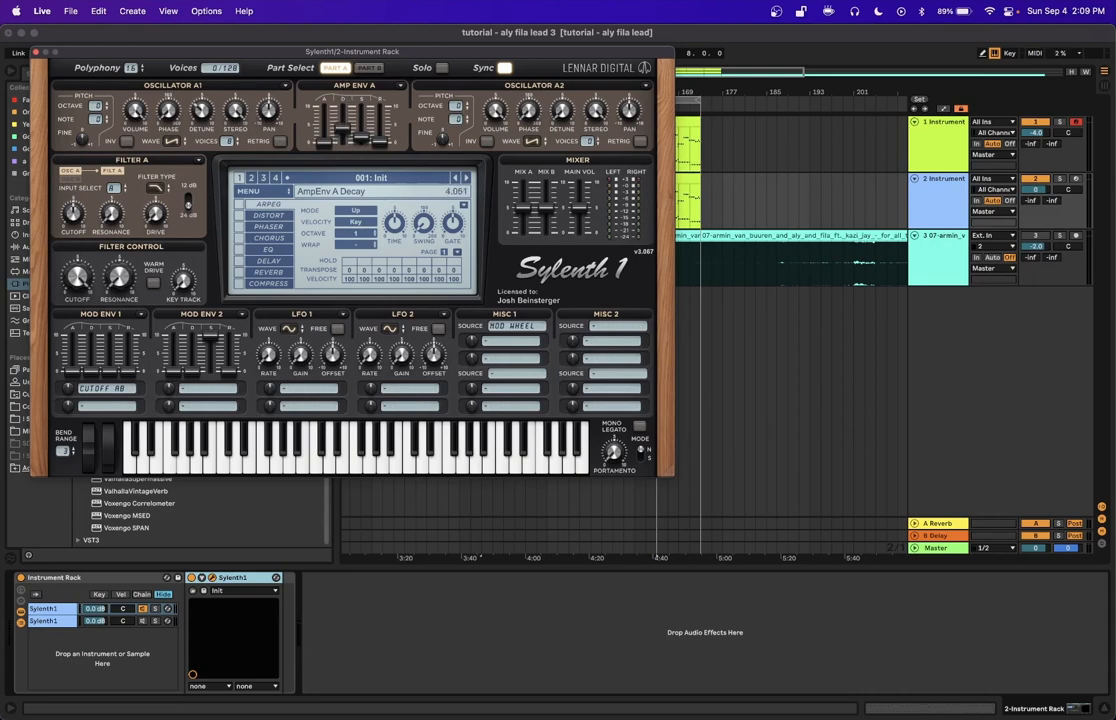
pyautogui.click(379, 141)
pyautogui.moveTo(379, 141); pyautogui.dragTo(383, 100)
# - Copy Amp Env A to Amp Env B and make Part B's sustain match Part A's
pyautogui.click(400, 88)
pyautogui.moveTo(517, 96)
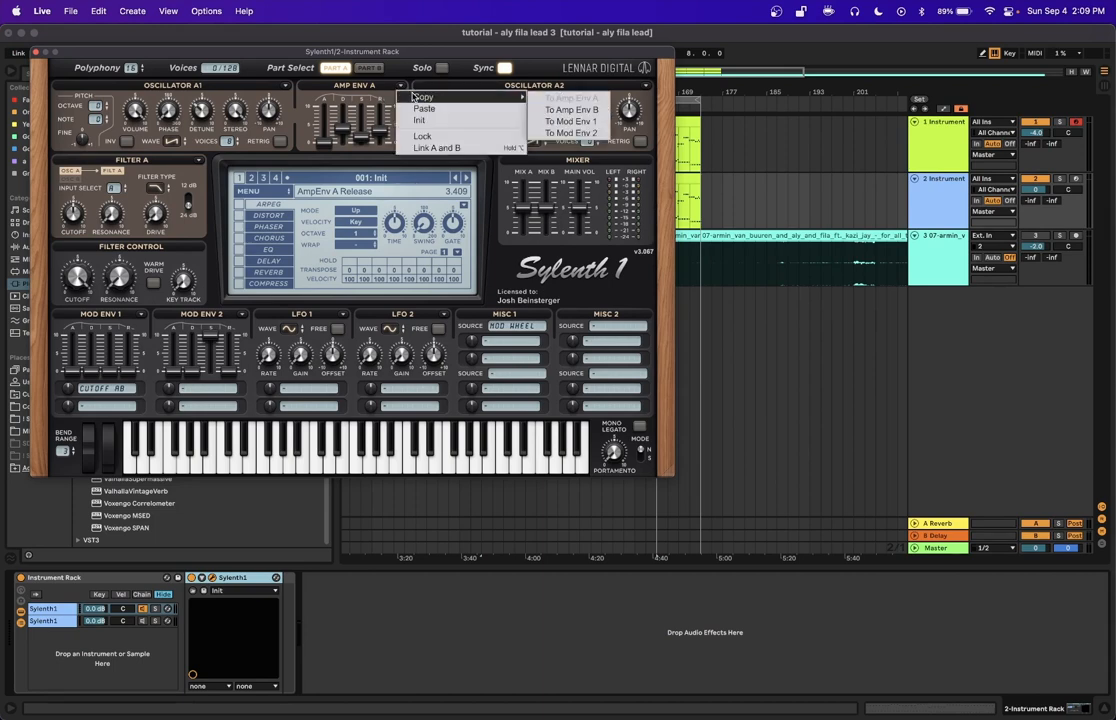
pyautogui.click(553, 110)
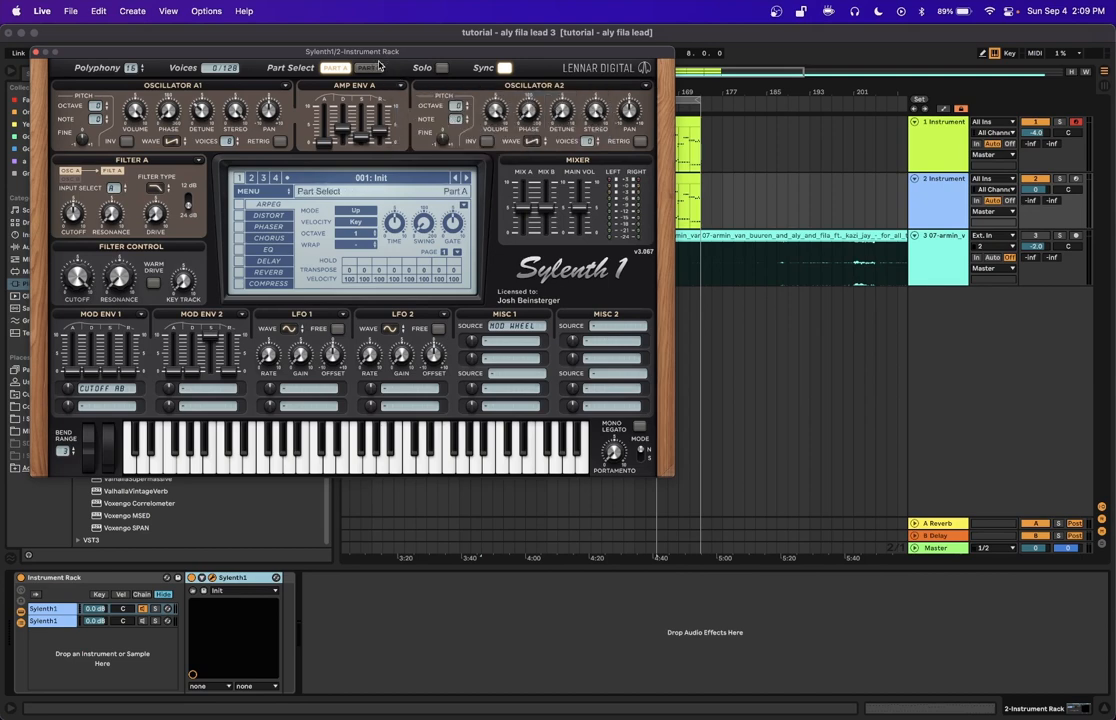
pyautogui.click(369, 68)
pyautogui.moveTo(362, 104); pyautogui.dragTo(358, 135)
pyautogui.click(339, 69)
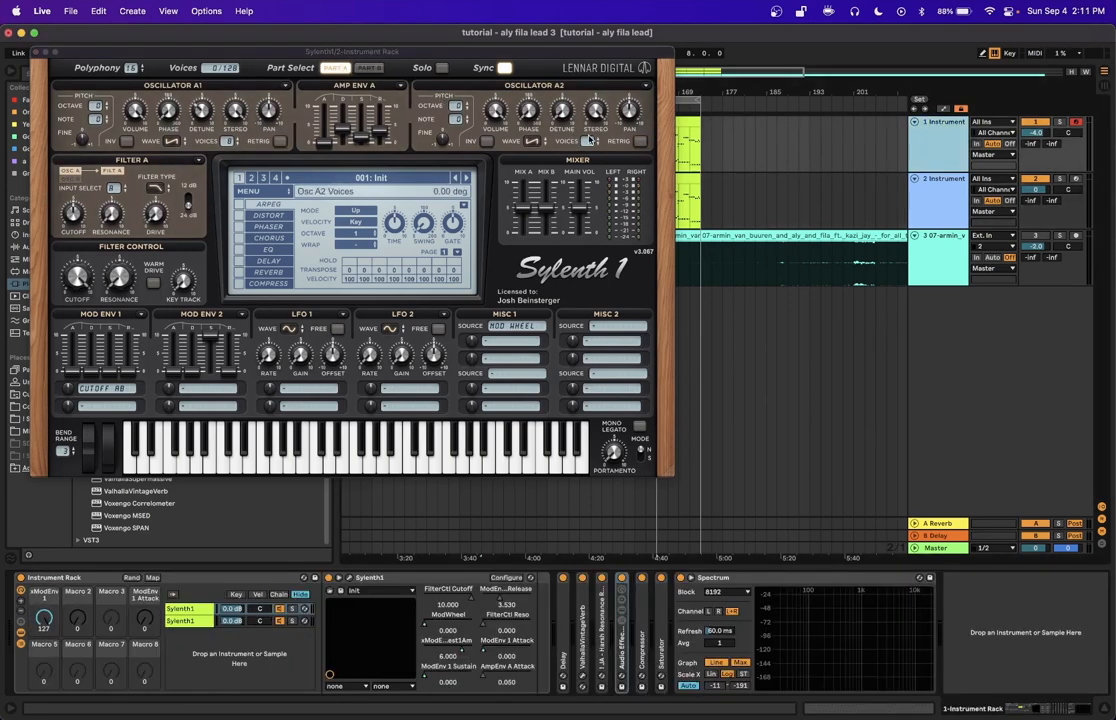
# - Set Oscillator A2 to 7 voices with a Saw waveform and adjust its phase
pyautogui.moveTo(589, 142); pyautogui.dragTo(565, 34)
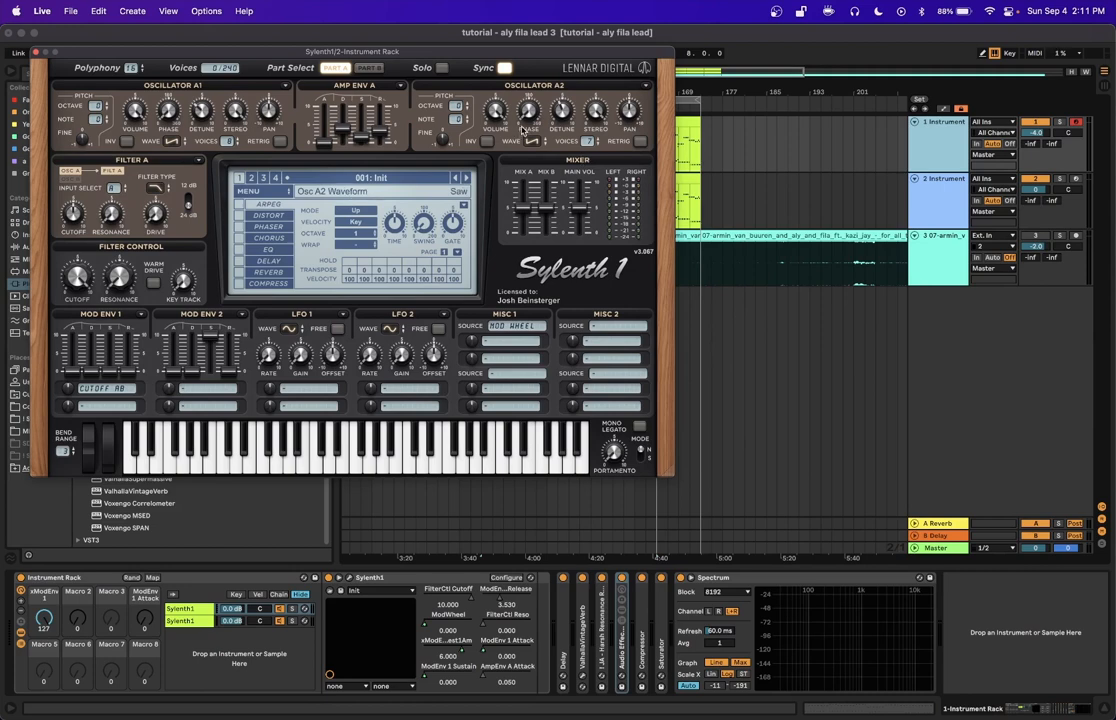
pyautogui.moveTo(521, 130); pyautogui.dragTo(517, 86)
# - Route Oscillators Part A and B into Filter A, and set Filter B's input in Part B to No Input
pyautogui.click(114, 188)
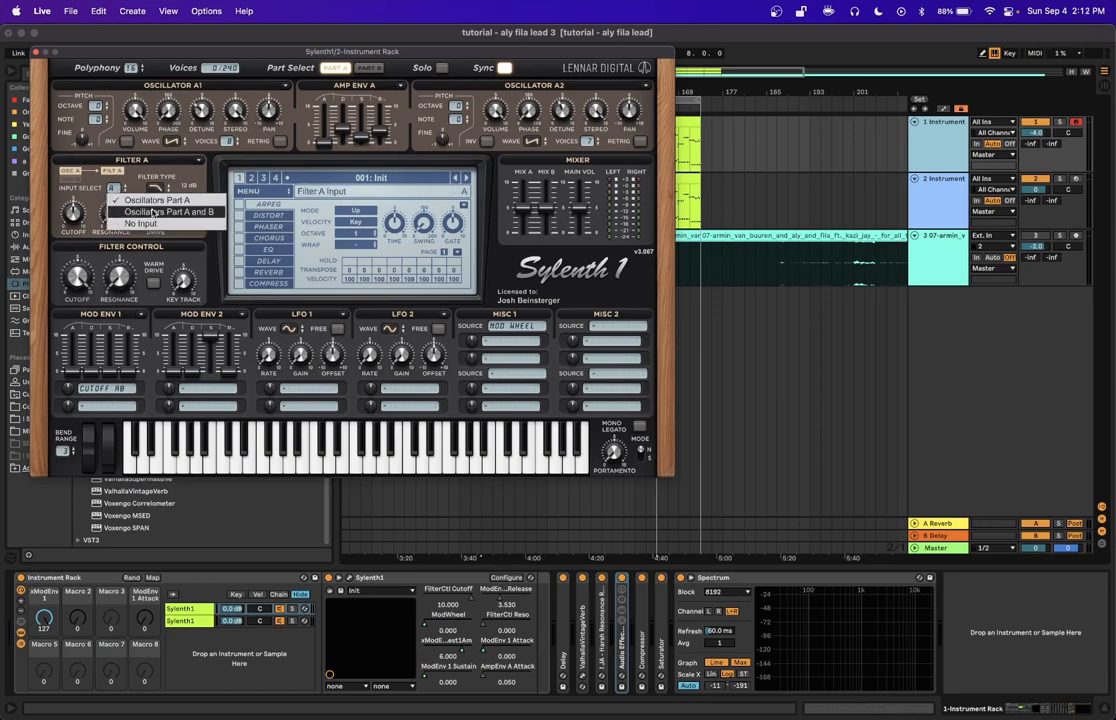
pyautogui.click(155, 212)
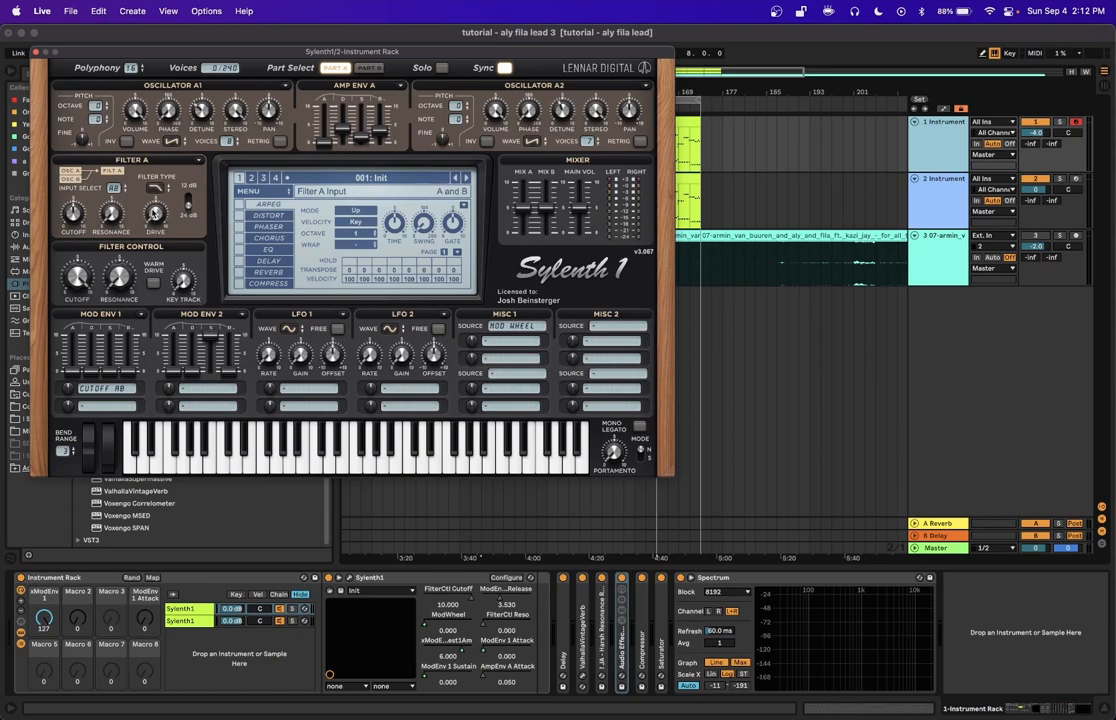
pyautogui.click(368, 68)
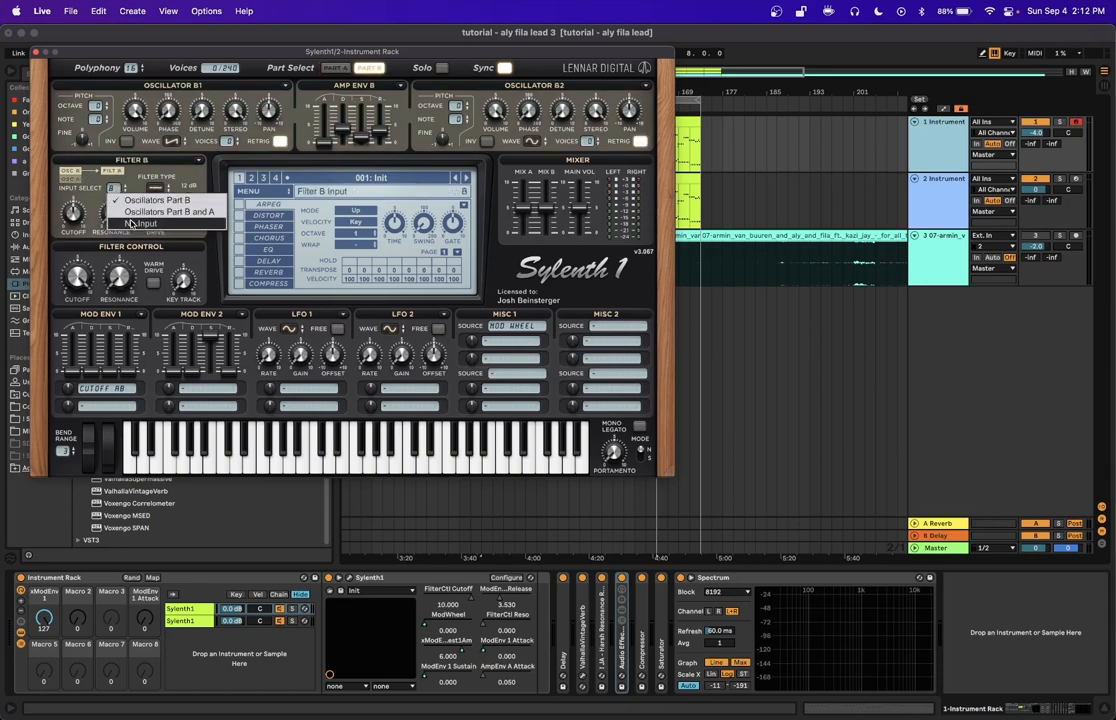
pyautogui.click(131, 223)
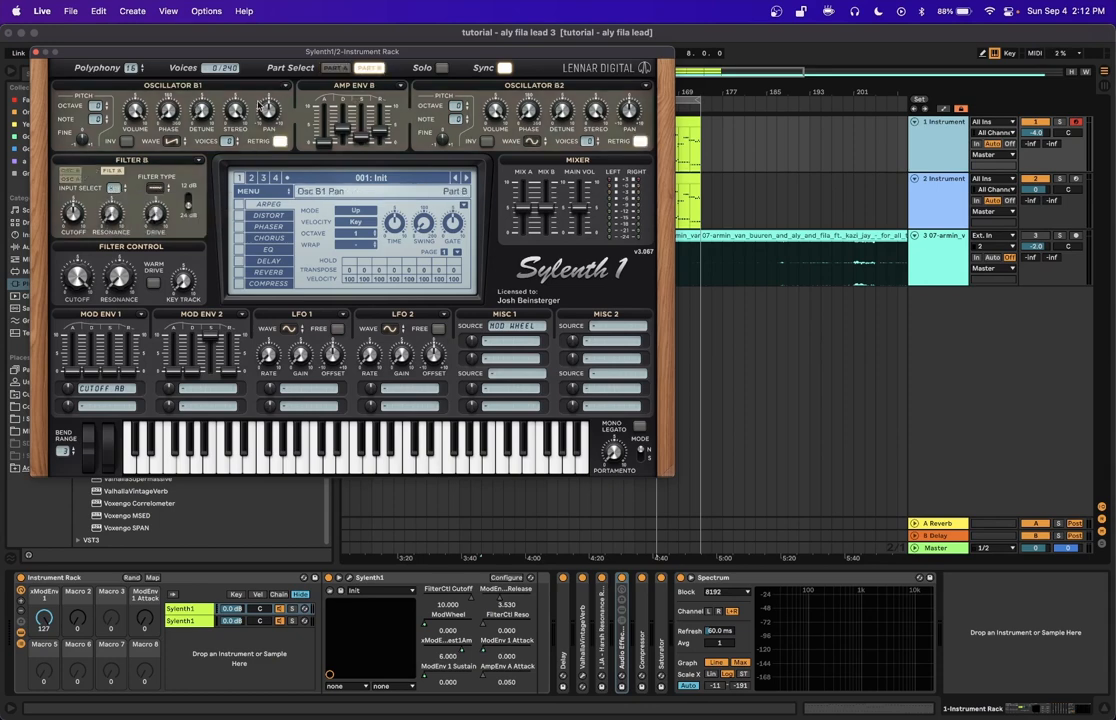
pyautogui.click(335, 68)
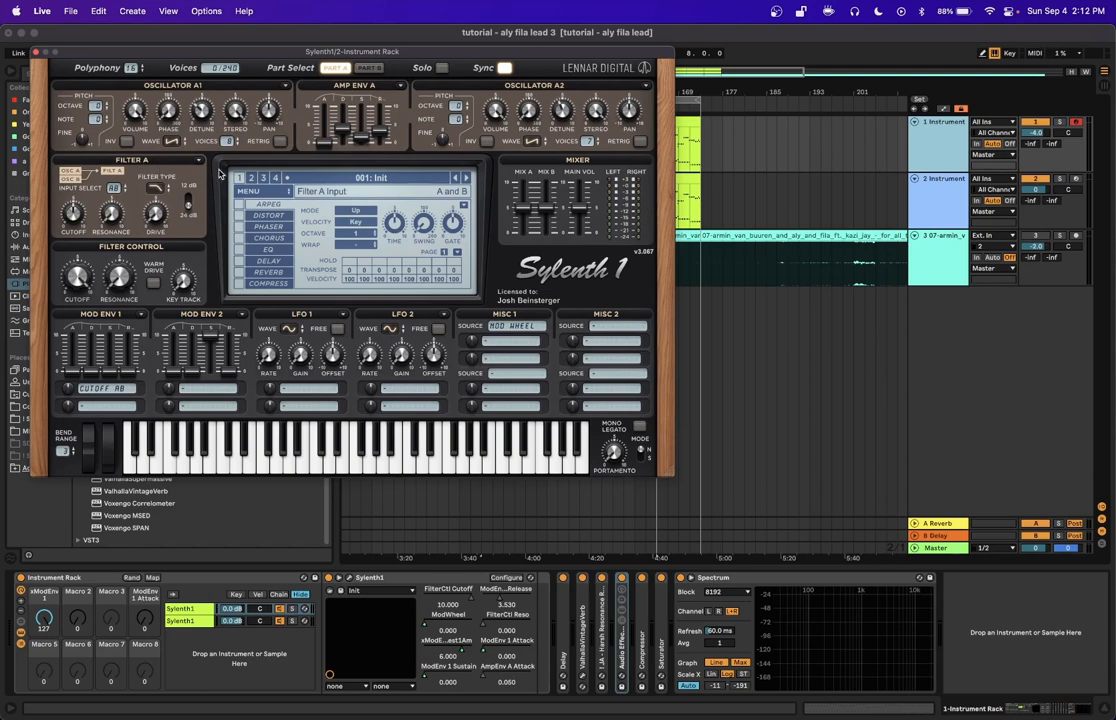
# - In Part B, turn off retrigger on Oscillator B1, set it to 4 voices and adjust its detune
pyautogui.click(369, 67)
pyautogui.click(281, 141)
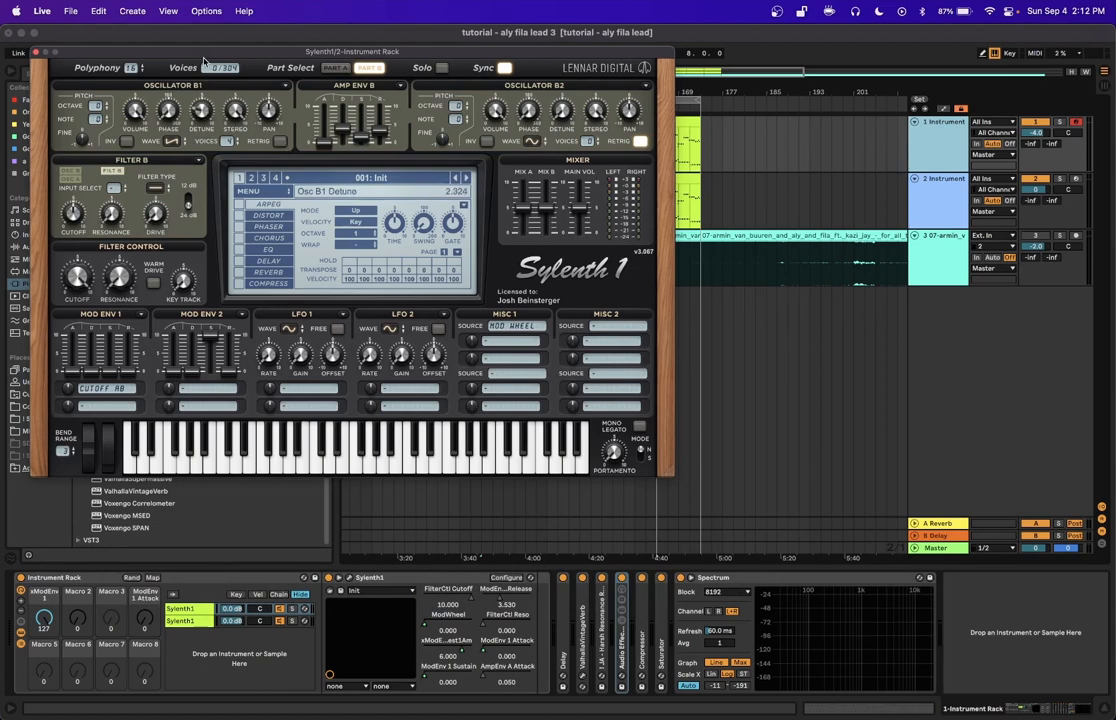
pyautogui.moveTo(202, 44); pyautogui.dragTo(201, 15)
pyautogui.moveTo(202, 103); pyautogui.dragTo(206, 75)
# - Lower the volumes of Oscillators B1 and B2, with B2 set to one voice
pyautogui.moveTo(115, 110); pyautogui.dragTo(138, 128)
pyautogui.moveTo(495, 110); pyautogui.dragTo(497, 121)
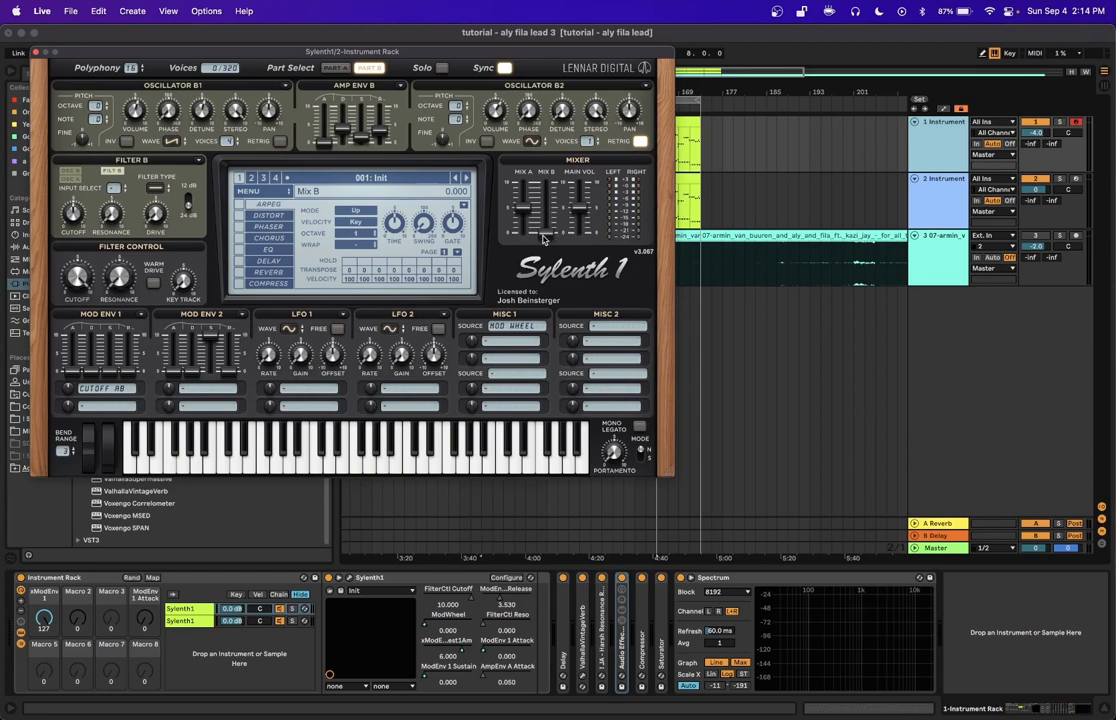
# - In Part A, increase Mod Env 1's Cutoff AB amount and raise its decay to about 3.04 and release to about 3.53
pyautogui.click(335, 67)
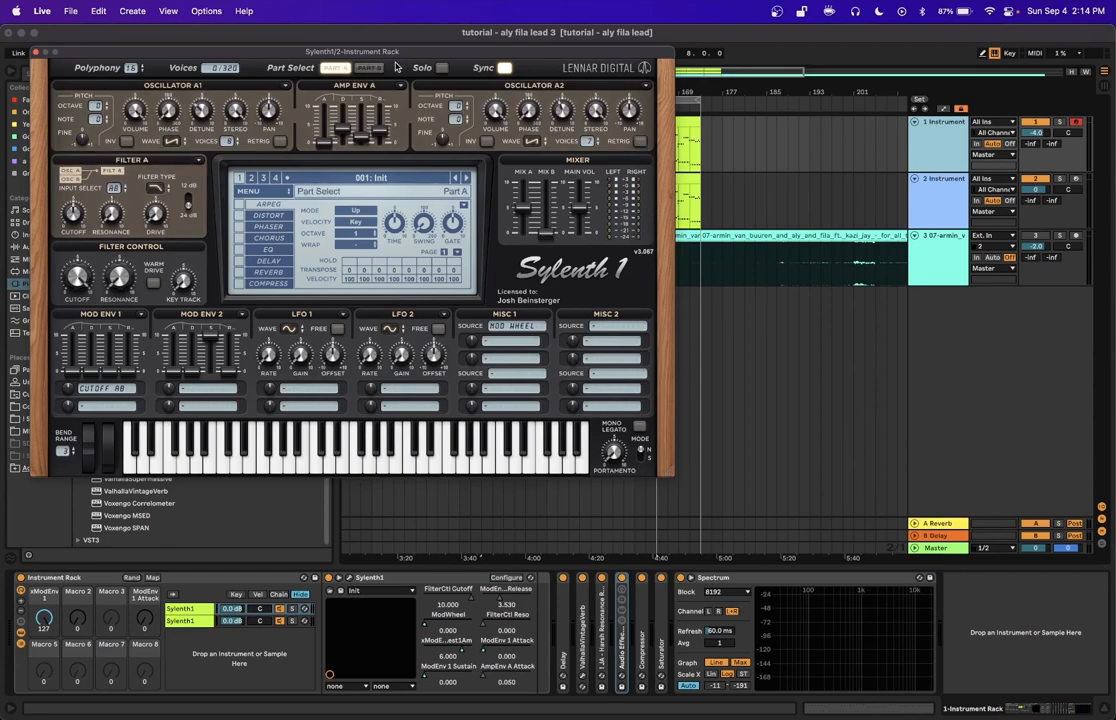
pyautogui.click(369, 67)
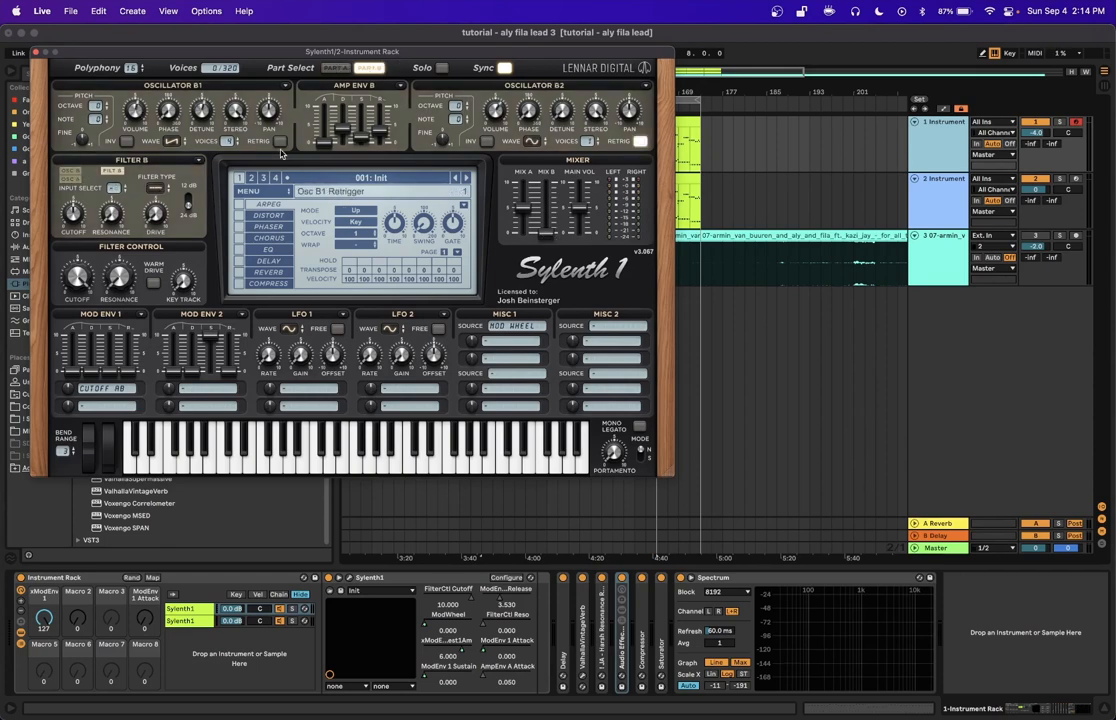
pyautogui.click(335, 67)
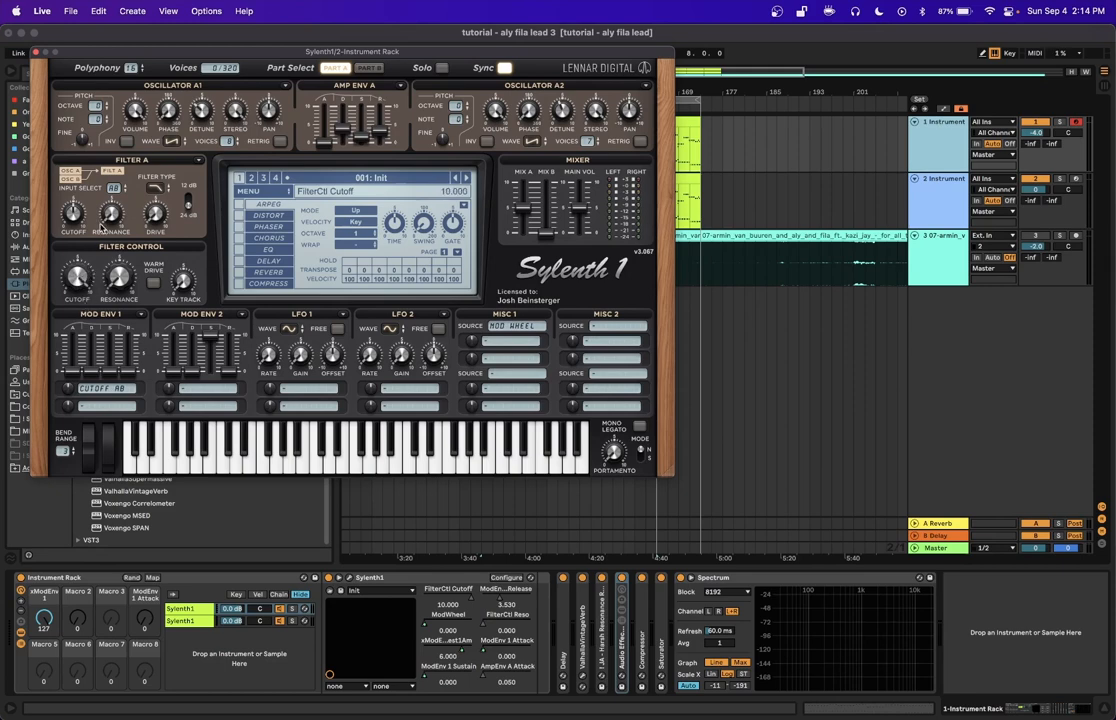
pyautogui.moveTo(68, 391); pyautogui.dragTo(74, 340)
pyautogui.moveTo(68, 387); pyautogui.dragTo(67, 382)
pyautogui.moveTo(91, 375); pyautogui.dragTo(97, 334)
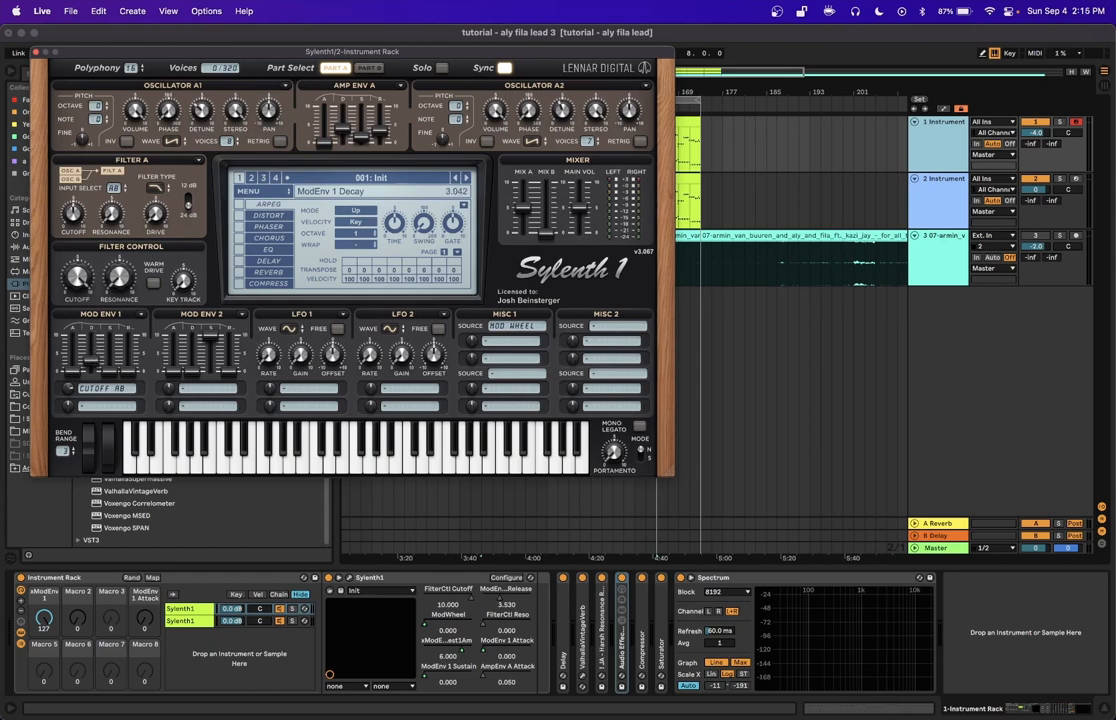
pyautogui.moveTo(120, 370)
pyautogui.mouseDown()
pyautogui.moveTo(136, 318)
pyautogui.moveTo(130, 363)
pyautogui.mouseUp()
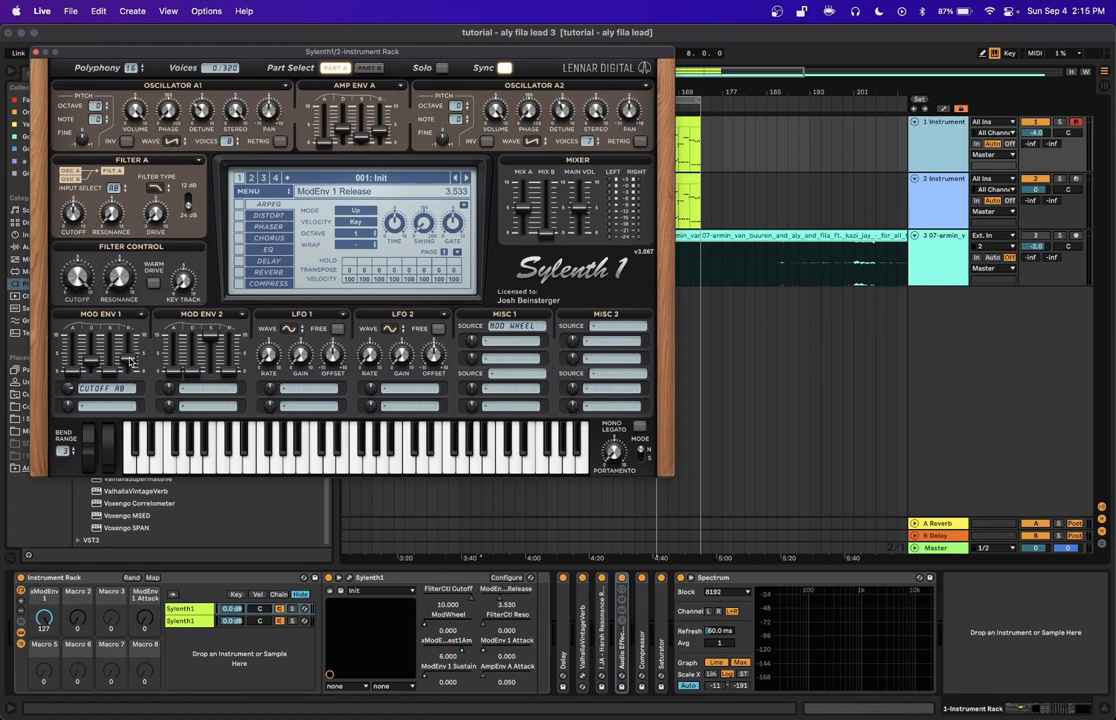
# - Route the Mod Wheel source in Misc 1 to Cutoff A and B and adjust its modulation amount
pyautogui.click(512, 341)
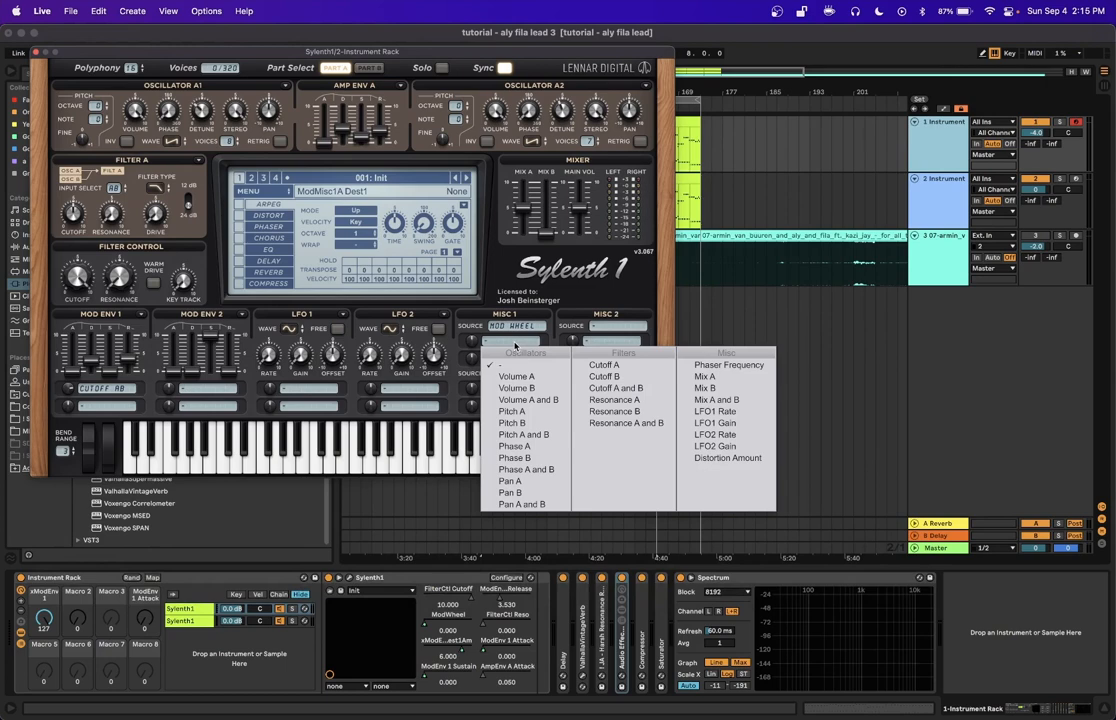
pyautogui.click(605, 391)
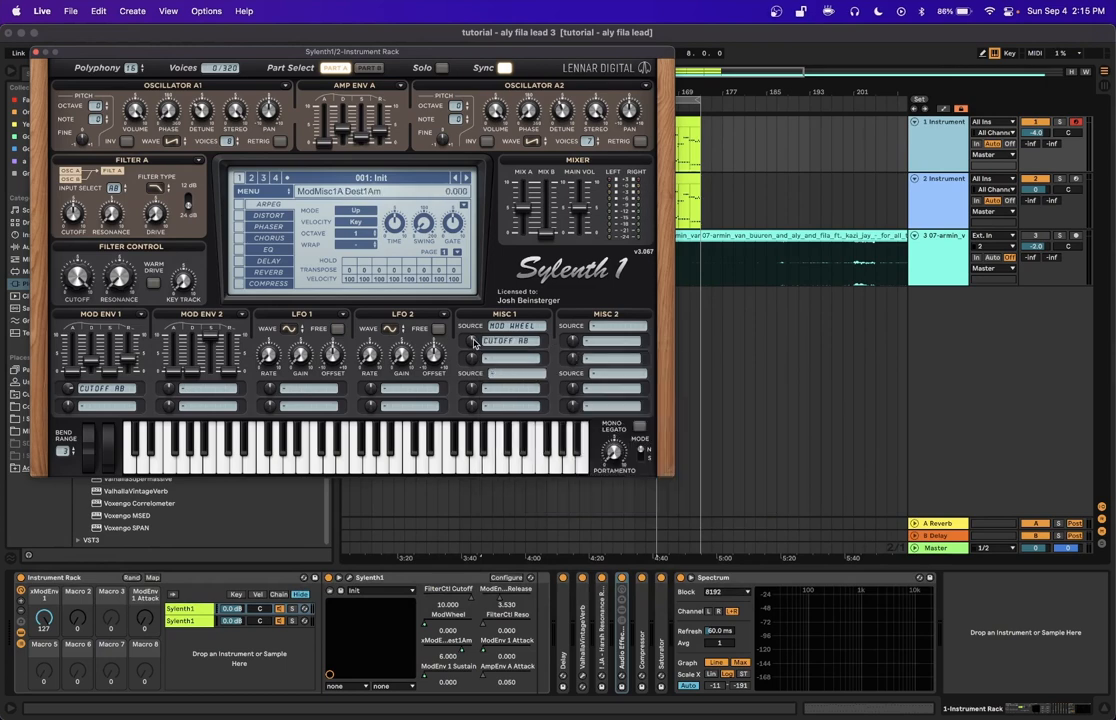
pyautogui.moveTo(474, 344); pyautogui.dragTo(474, 405)
# - Turn on Sylenth1's EQ and adjust its bass, treble and treble frequency
pyautogui.click(239, 250)
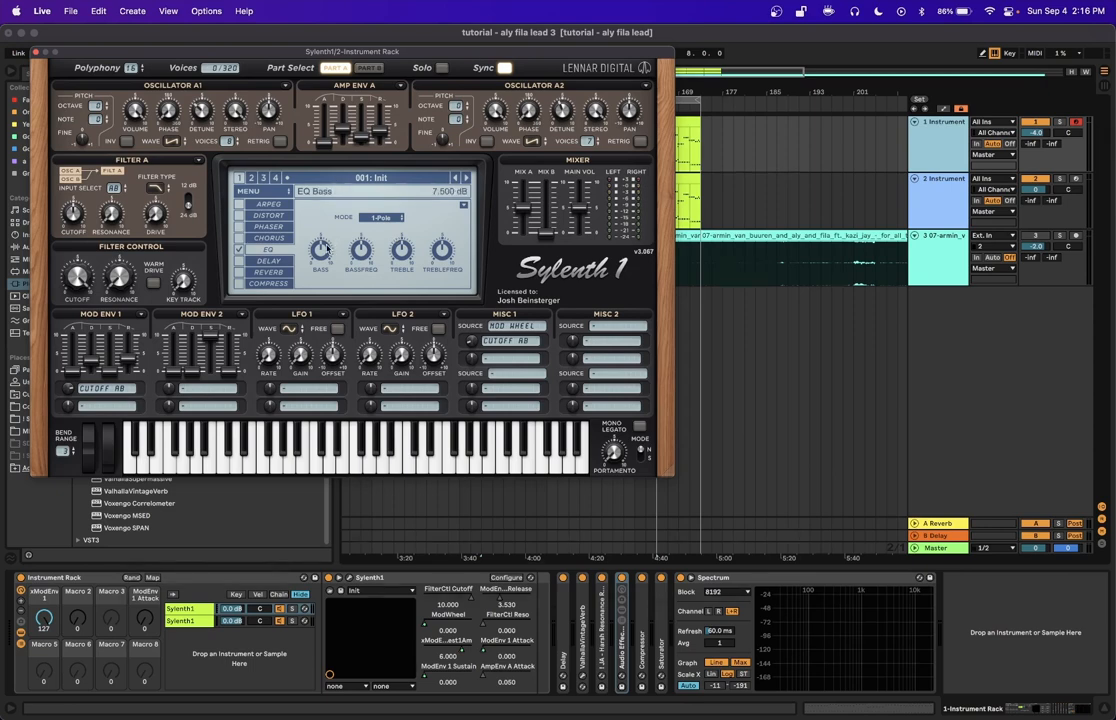
pyautogui.moveTo(325, 248); pyautogui.dragTo(336, 390)
pyautogui.moveTo(399, 256); pyautogui.dragTo(400, 280)
pyautogui.moveTo(442, 254); pyautogui.dragTo(441, 320)
pyautogui.click(401, 252)
pyautogui.moveTo(427, 249)
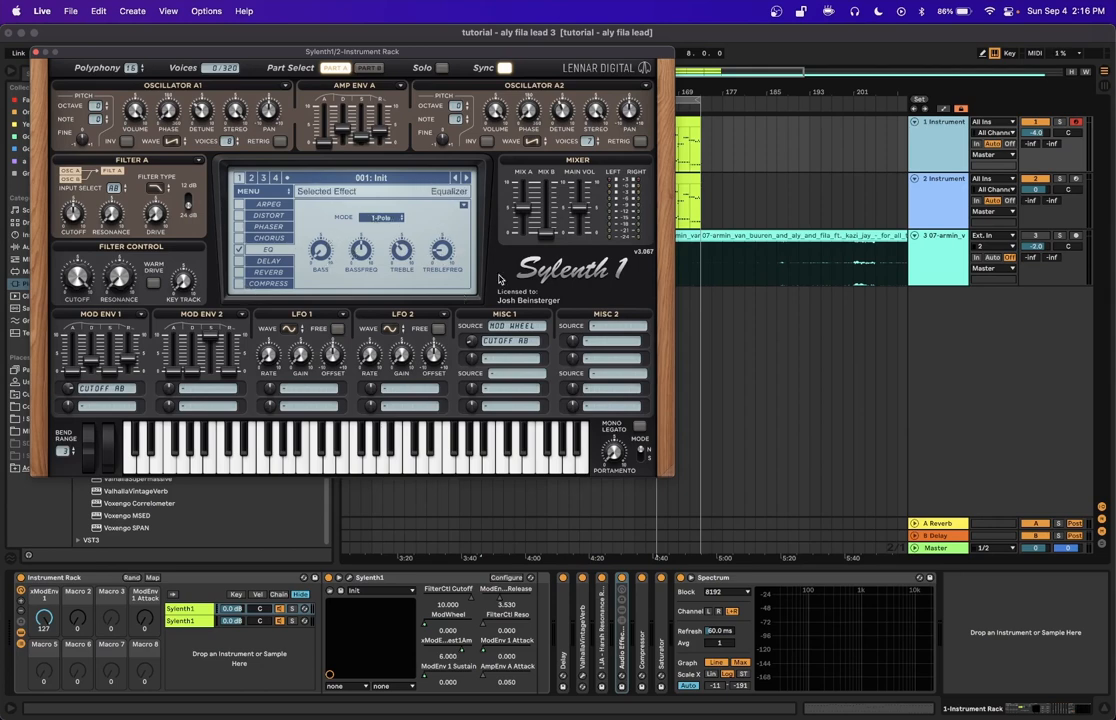
# - Raise the main volume to 10, solo the second instrument track for playback, and close the Sylenth1 window
pyautogui.moveTo(583, 212); pyautogui.dragTo(585, 75)
pyautogui.click(1059, 180)
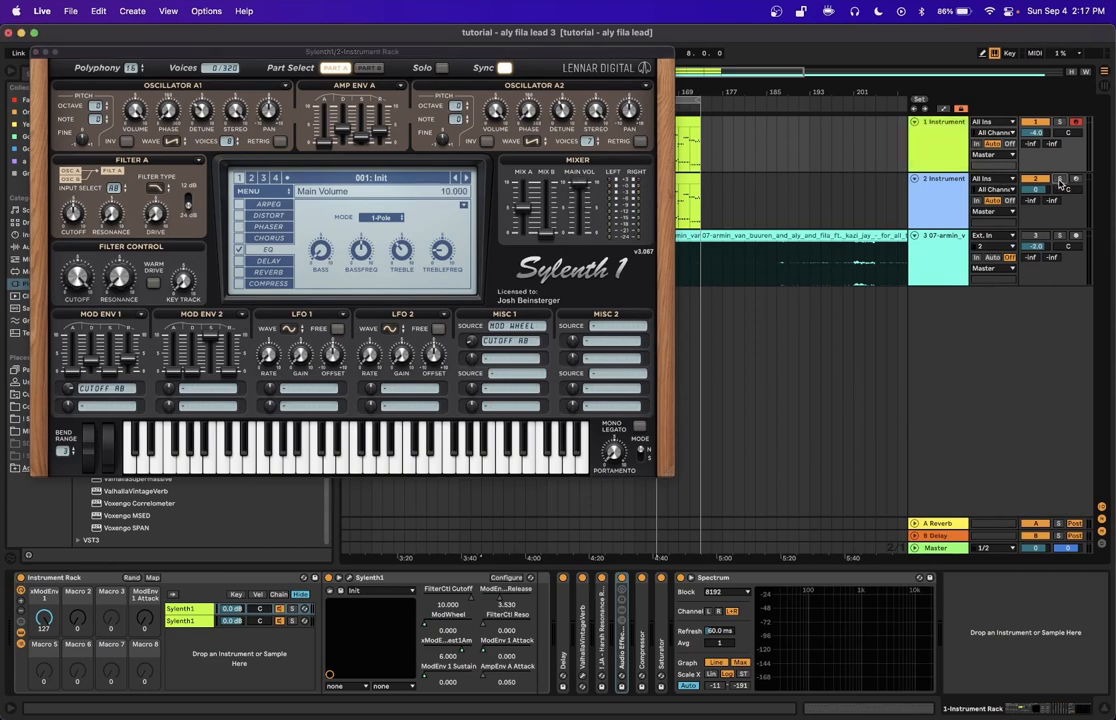
pyautogui.click(924, 217)
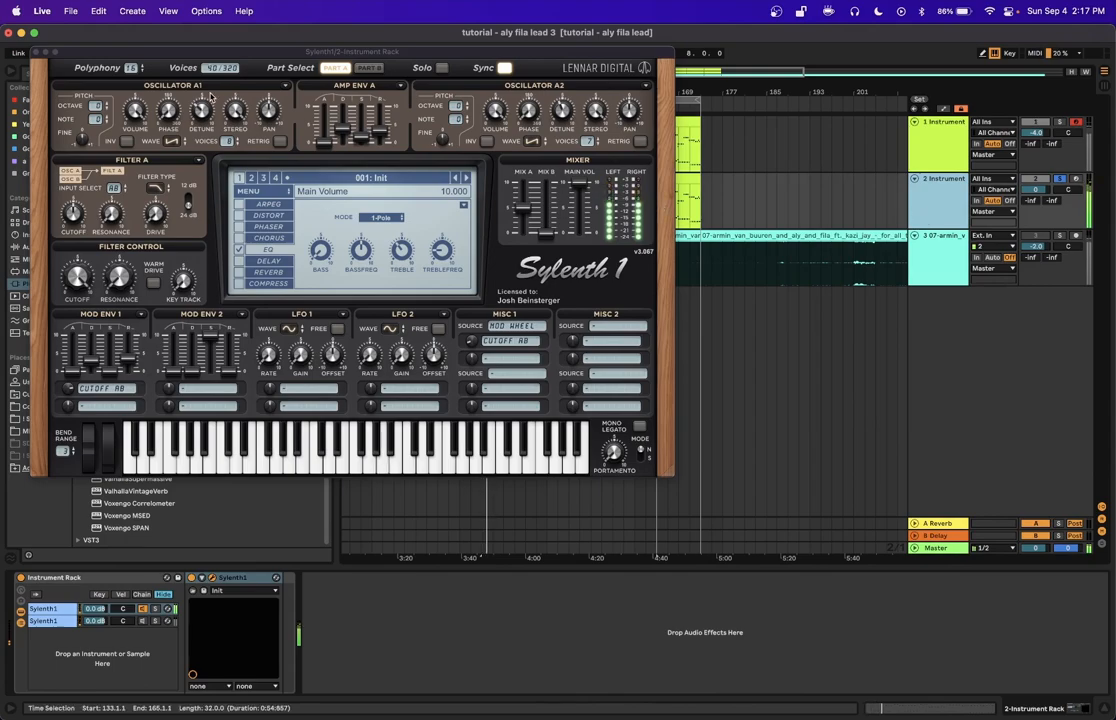
pyautogui.moveTo(119, 56); pyautogui.dragTo(369, 190)
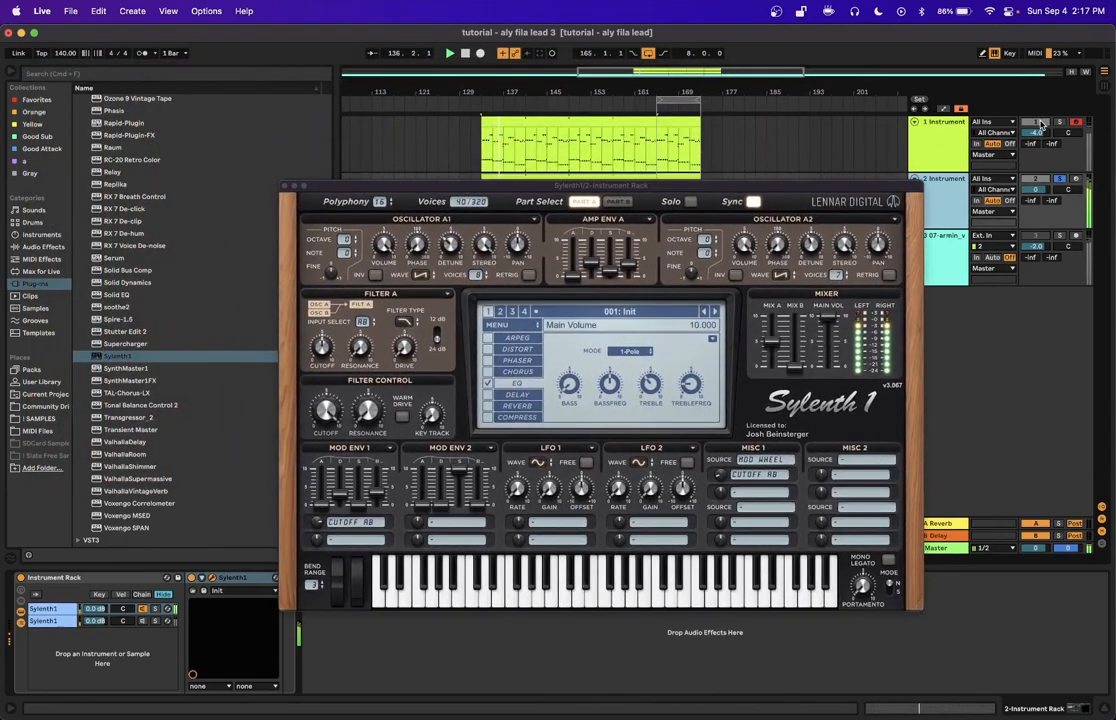
pyautogui.moveTo(850, 188); pyautogui.dragTo(637, 122)
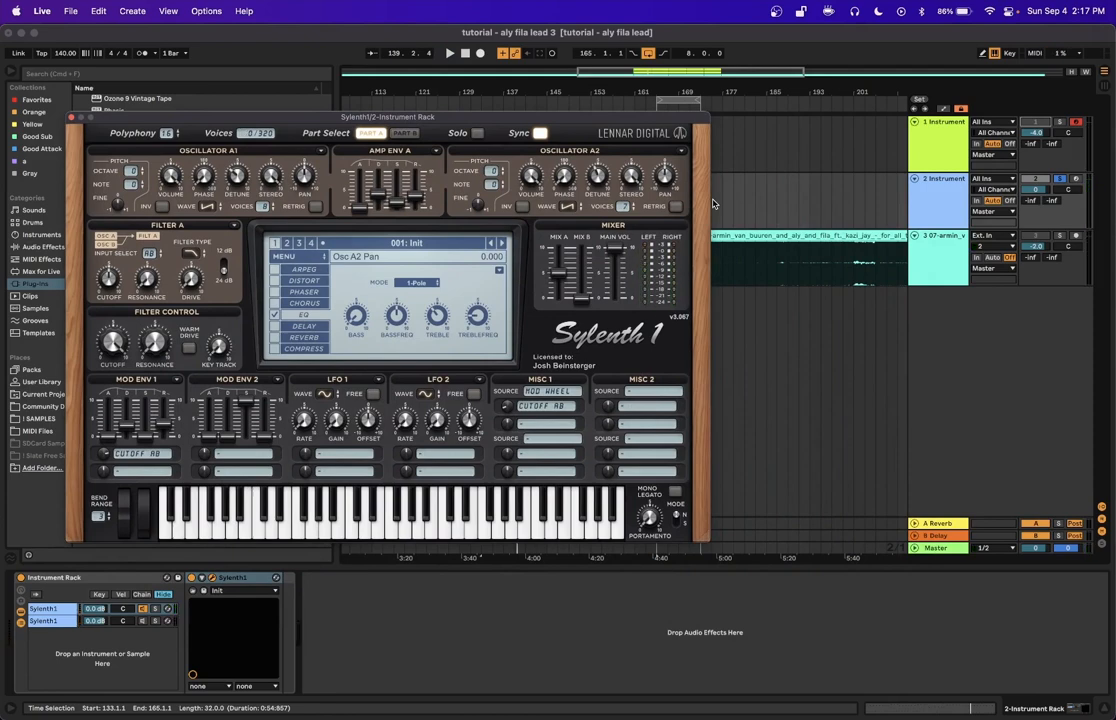
pyautogui.click(71, 118)
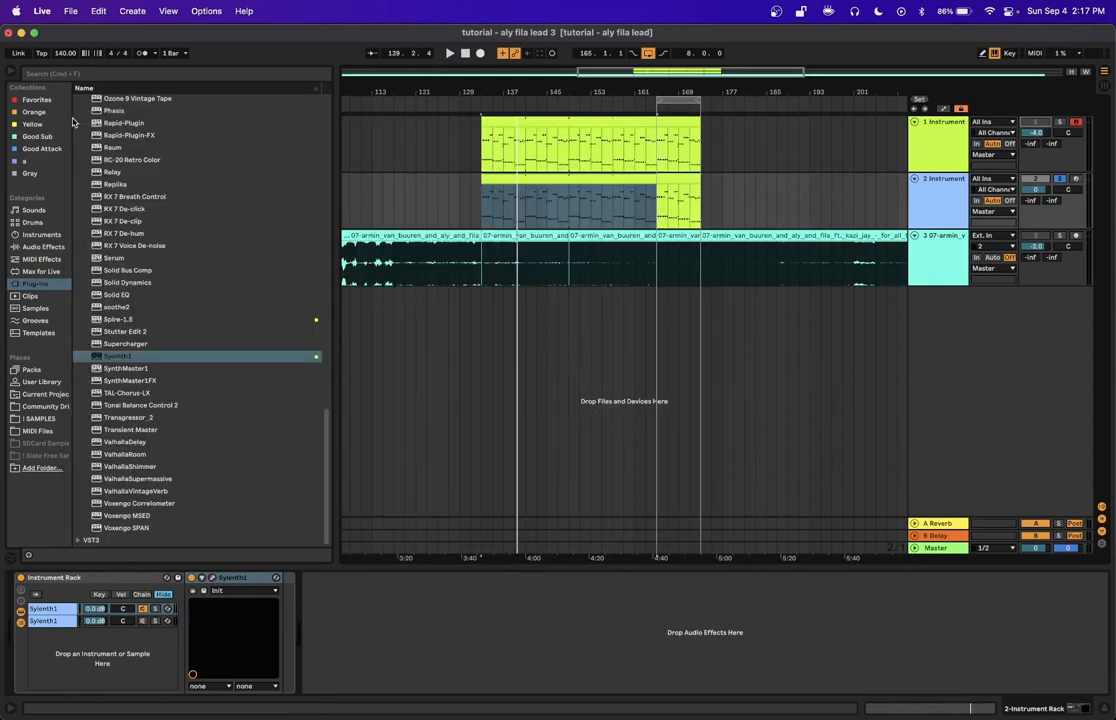
# - Activate, solo and inspect the second Sylenth1 chain in the Instrument Rack, and delete that chain
pyautogui.click(142, 621)
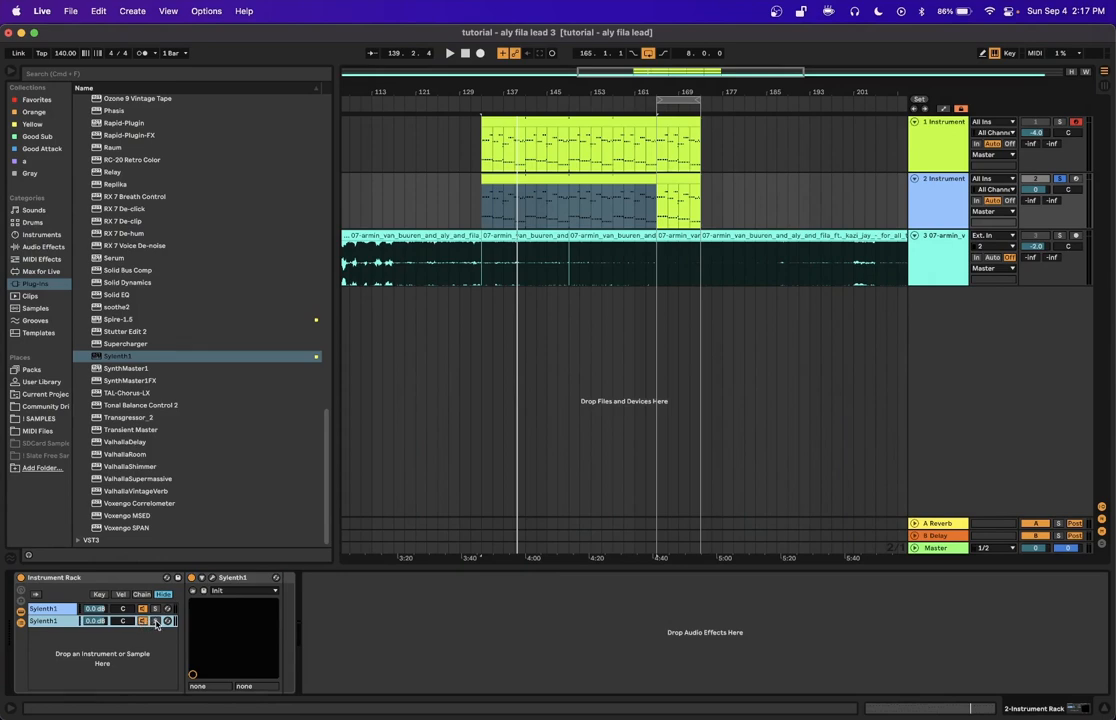
pyautogui.click(155, 621)
pyautogui.click(213, 579)
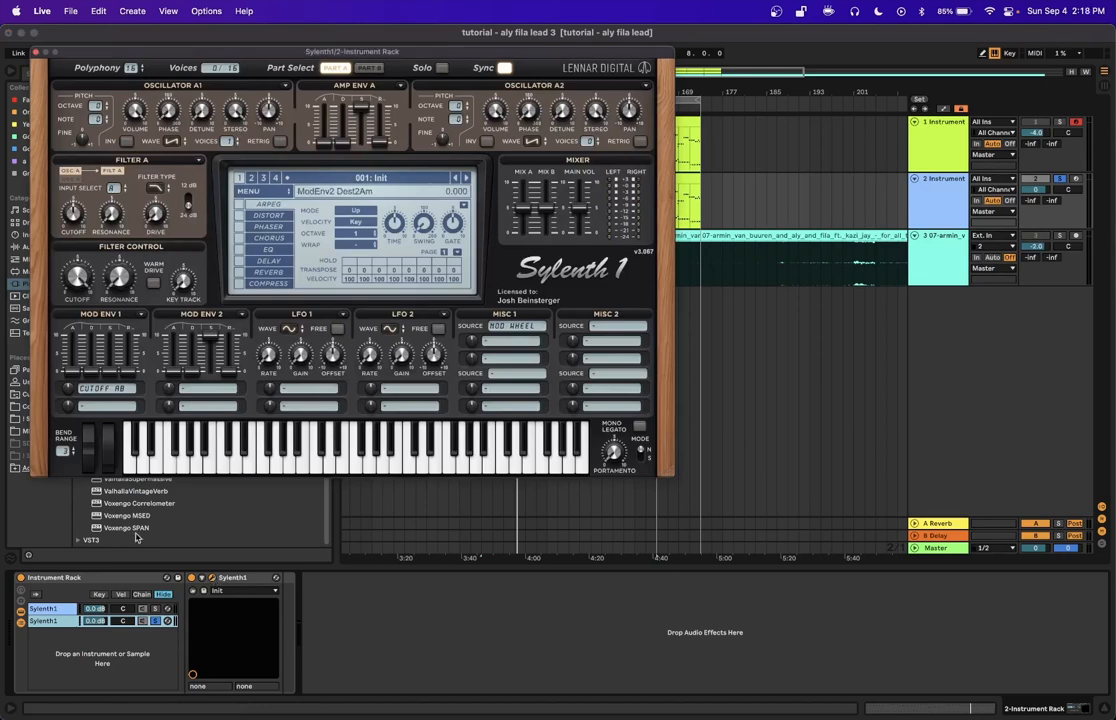
pyautogui.click(66, 626)
pyautogui.press('Delete')
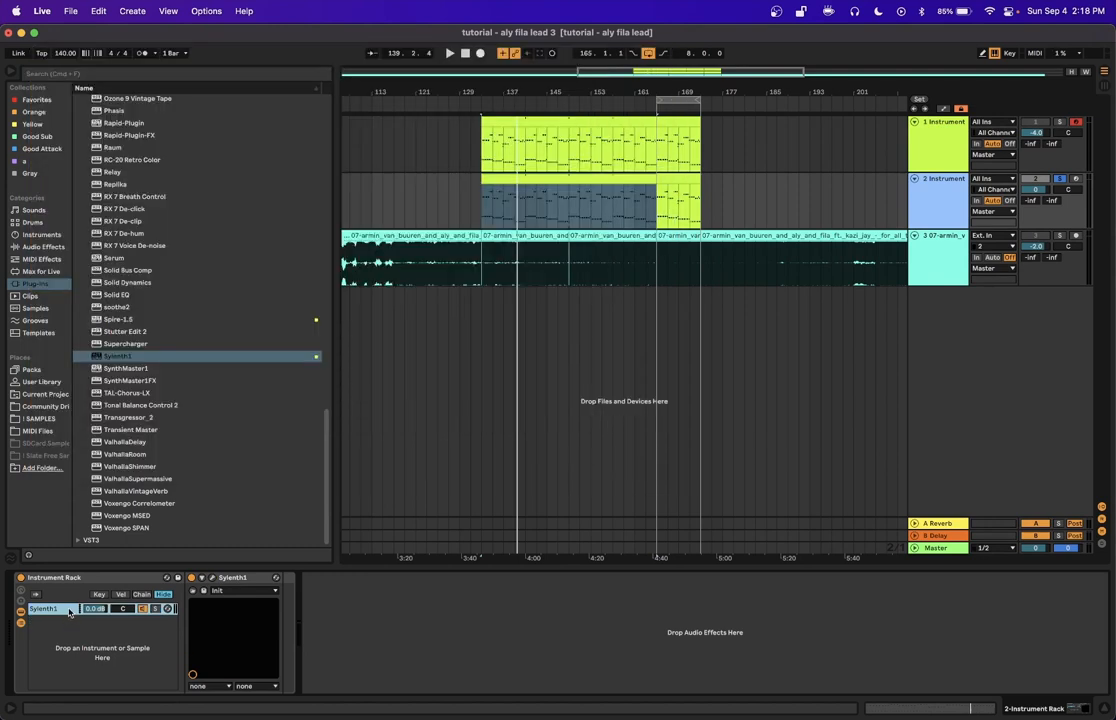
# - Duplicate the remaining Sylenth1 chain, solo the copy and open its plug-in window
pyautogui.press('super+d')
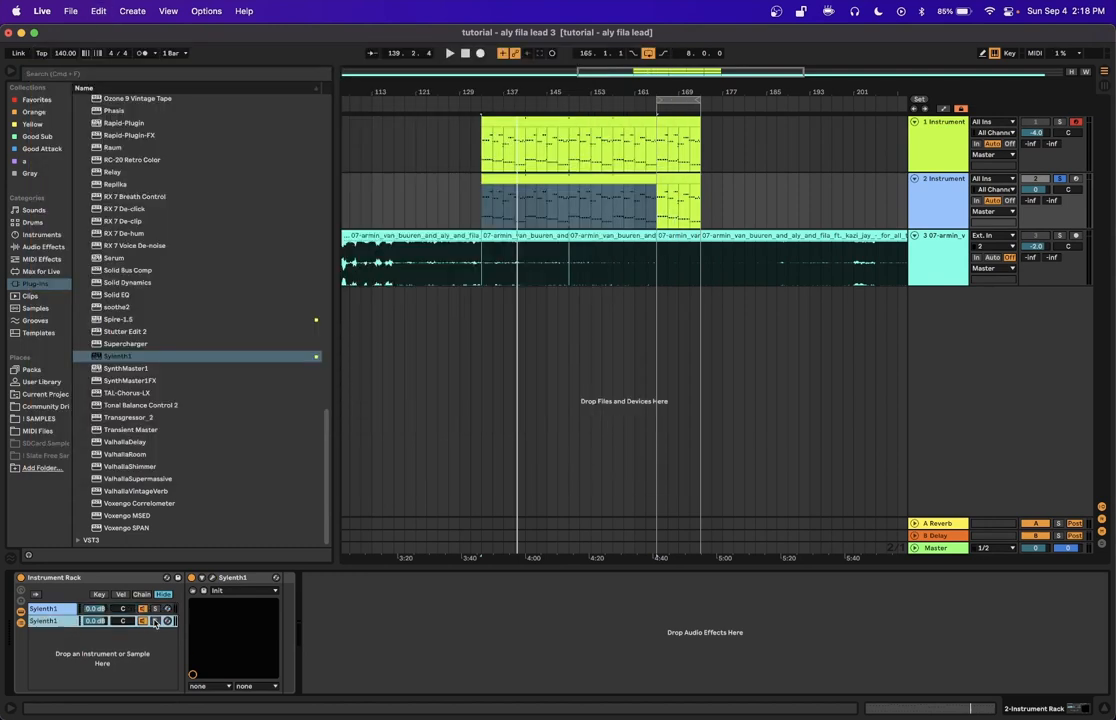
pyautogui.click(155, 621)
pyautogui.click(213, 580)
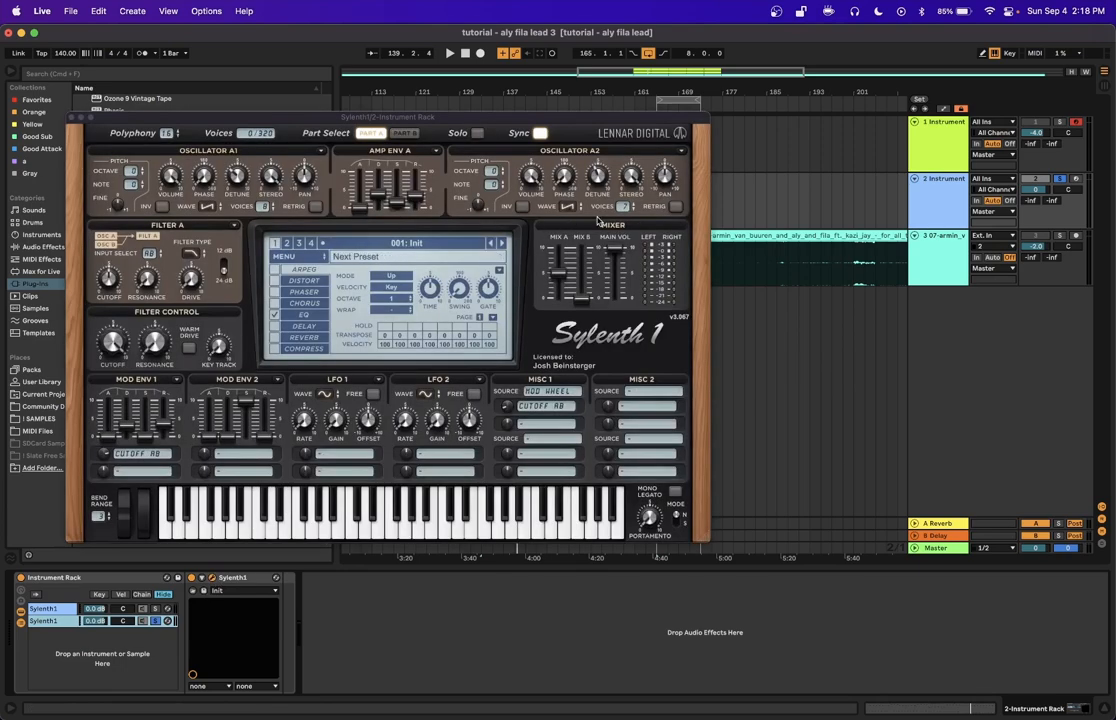
# - Set Oscillator A1 of the duplicated layer to 2 voices with a Noise waveform, and set all other oscillators to 0 voices
pyautogui.click(404, 132)
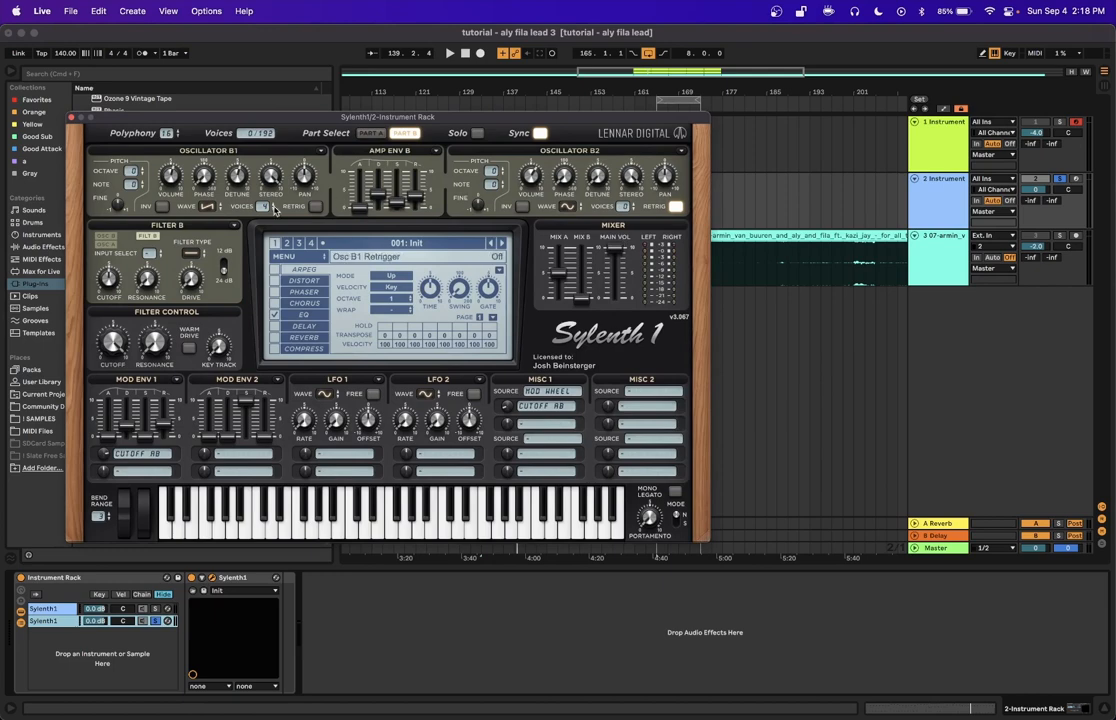
pyautogui.moveTo(263, 206); pyautogui.dragTo(268, 276)
pyautogui.click(370, 132)
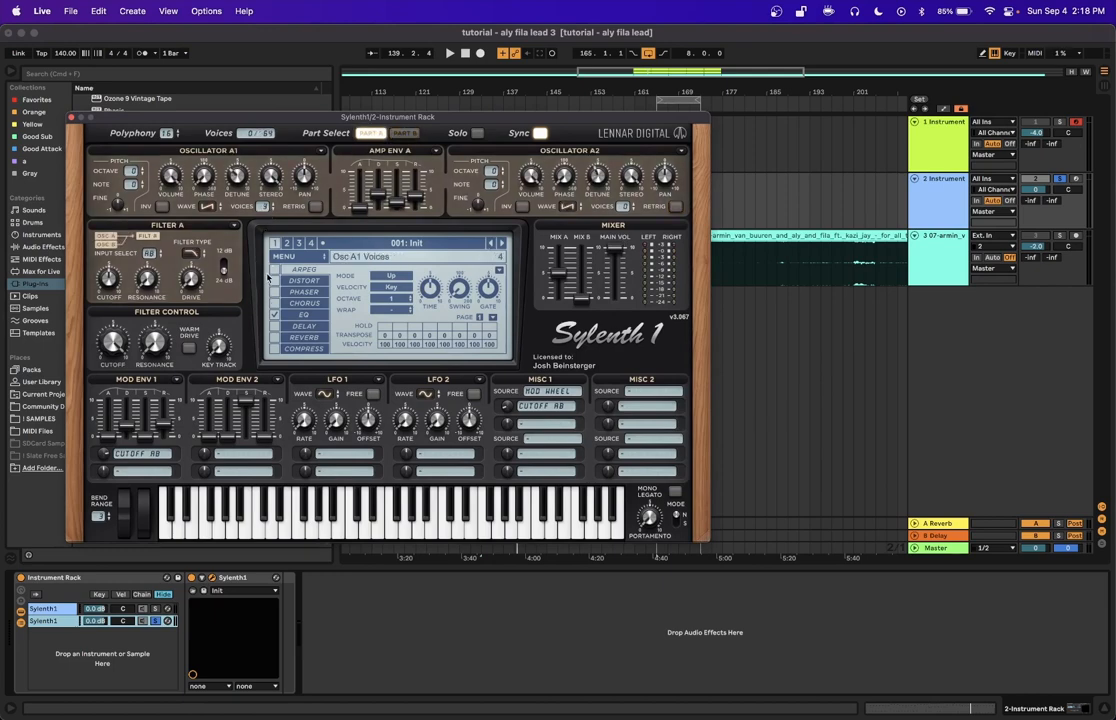
pyautogui.click(207, 206)
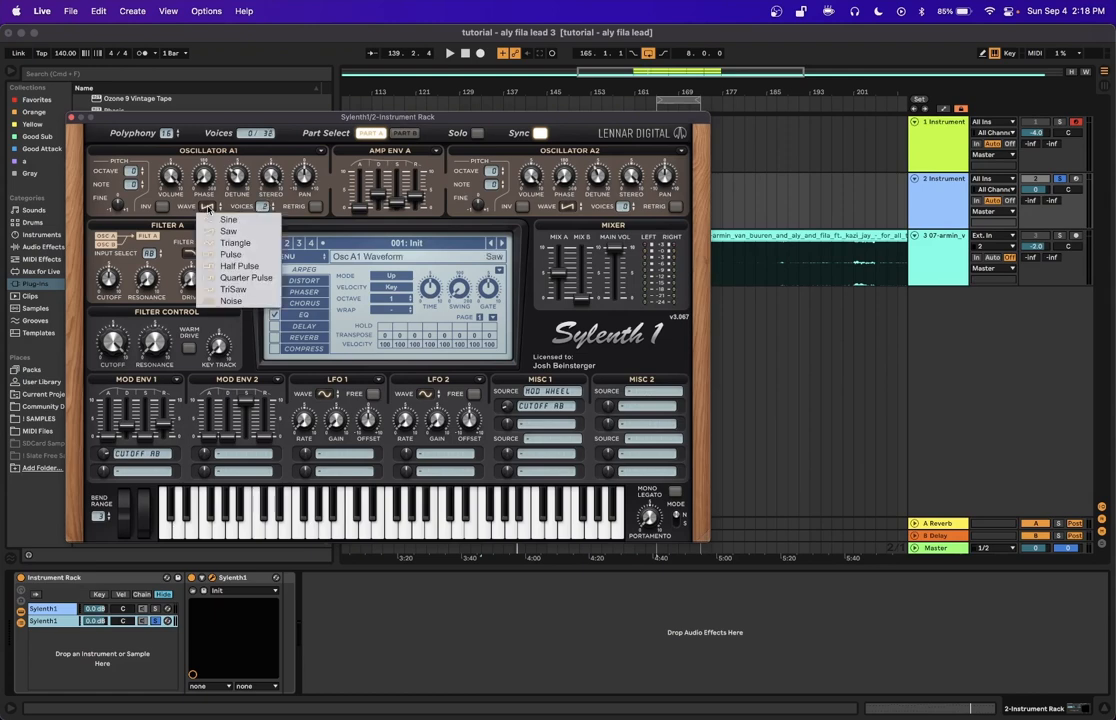
pyautogui.click(230, 301)
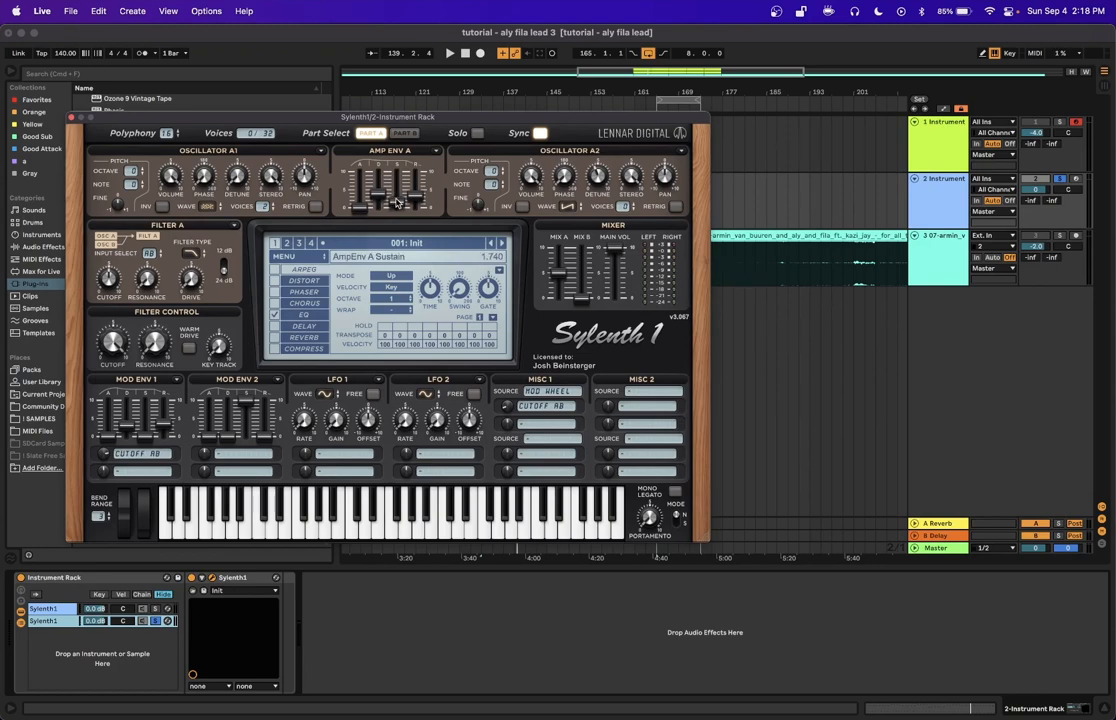
# - Adjust Amp Env A's sustain, decay and release on the noise layer, and lower Mod Env 1's release to the minimum
pyautogui.moveTo(397, 203); pyautogui.dragTo(398, 207)
pyautogui.moveTo(377, 198); pyautogui.dragTo(379, 200)
pyautogui.moveTo(417, 227)
pyautogui.mouseDown()
pyautogui.moveTo(418, 247)
pyautogui.moveTo(418, 219)
pyautogui.mouseUp()
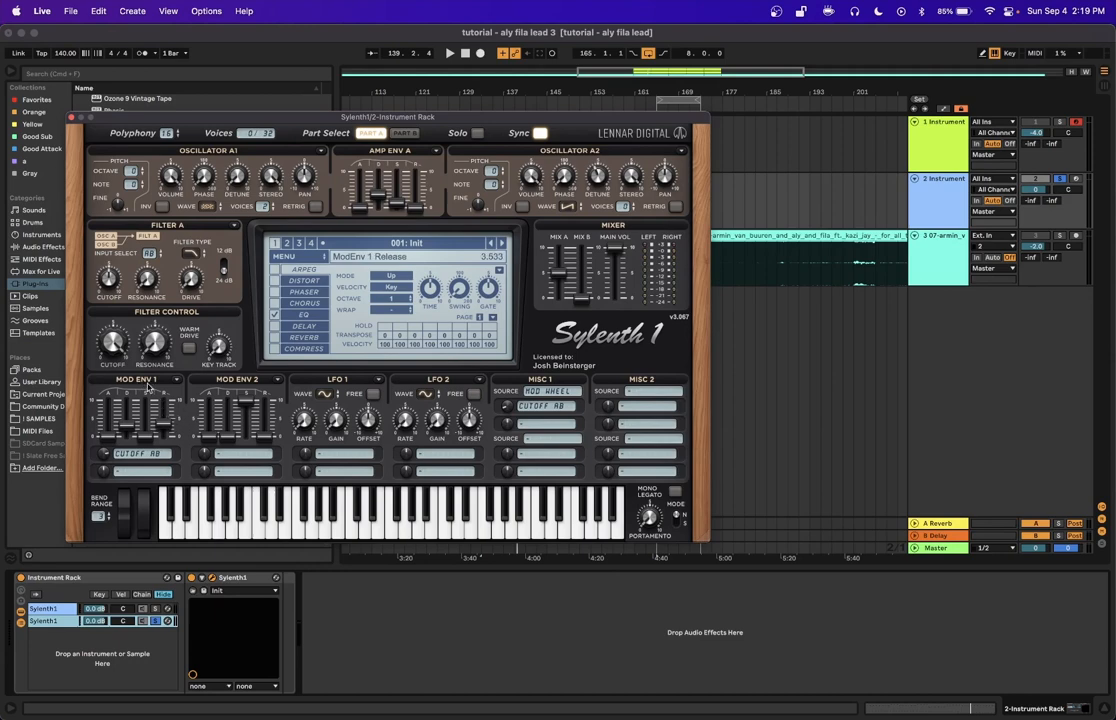
pyautogui.moveTo(165, 418); pyautogui.dragTo(173, 538)
# - Turn on the noise layer's compressor and adjust its threshold and release
pyautogui.click(298, 314)
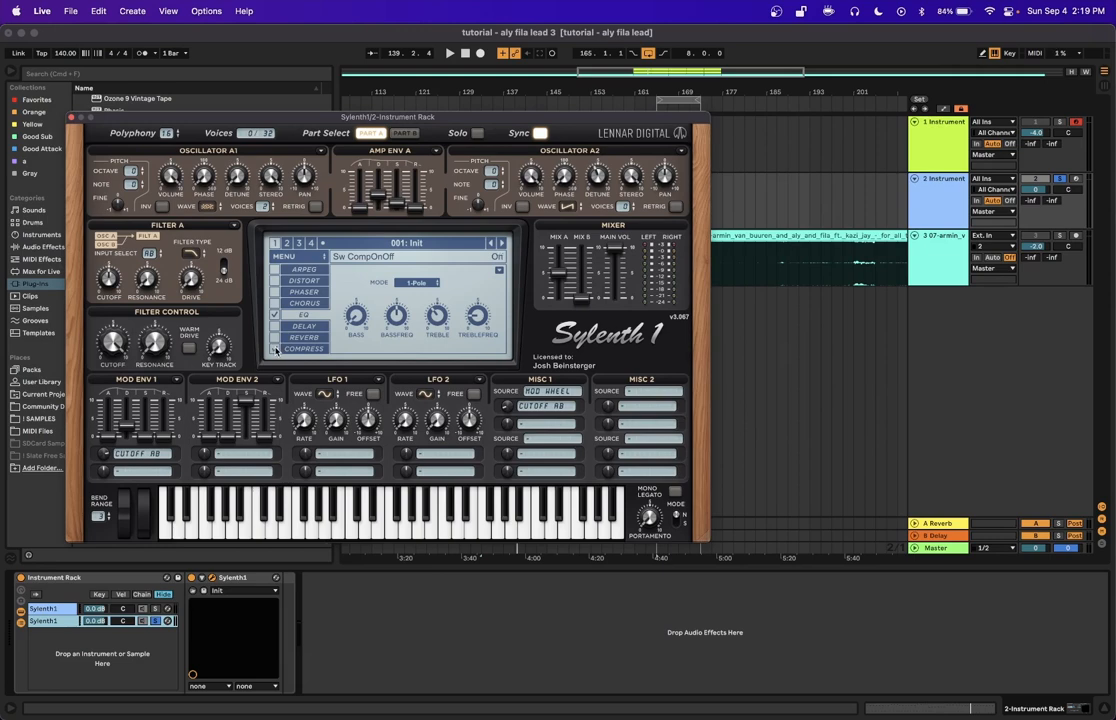
pyautogui.click(302, 348)
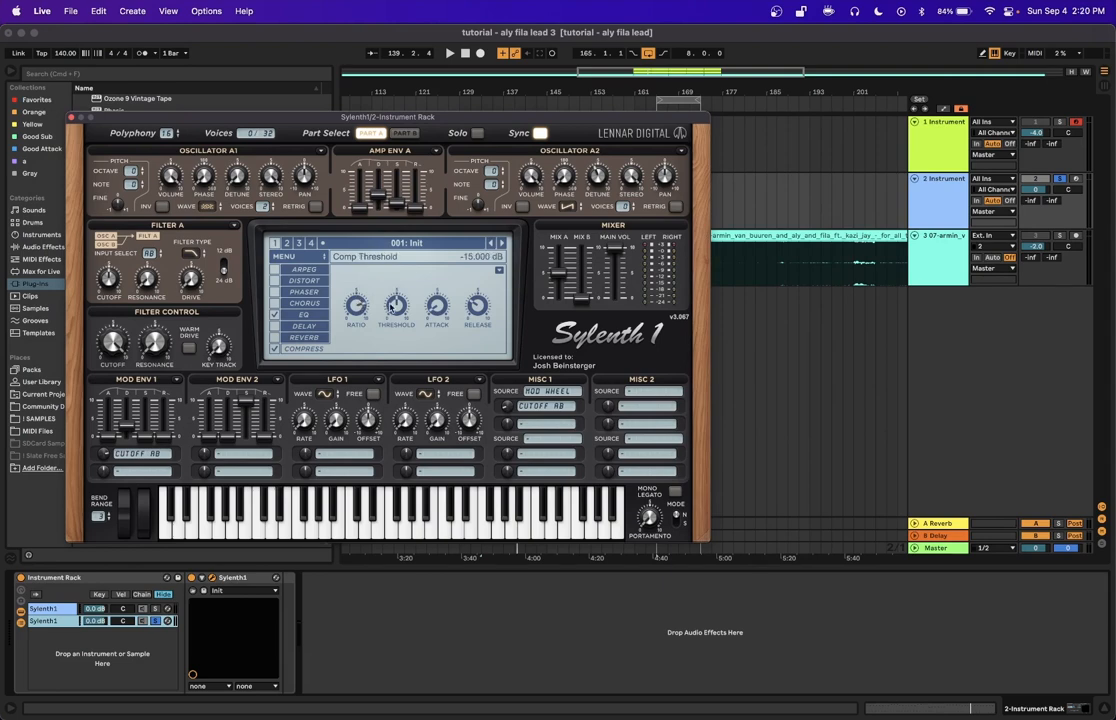
pyautogui.moveTo(396, 305); pyautogui.dragTo(404, 283)
pyautogui.moveTo(476, 308); pyautogui.dragTo(475, 342)
# - Lower the noise layer's main volume and play that layer on its own
pyautogui.moveTo(617, 335); pyautogui.dragTo(617, 344)
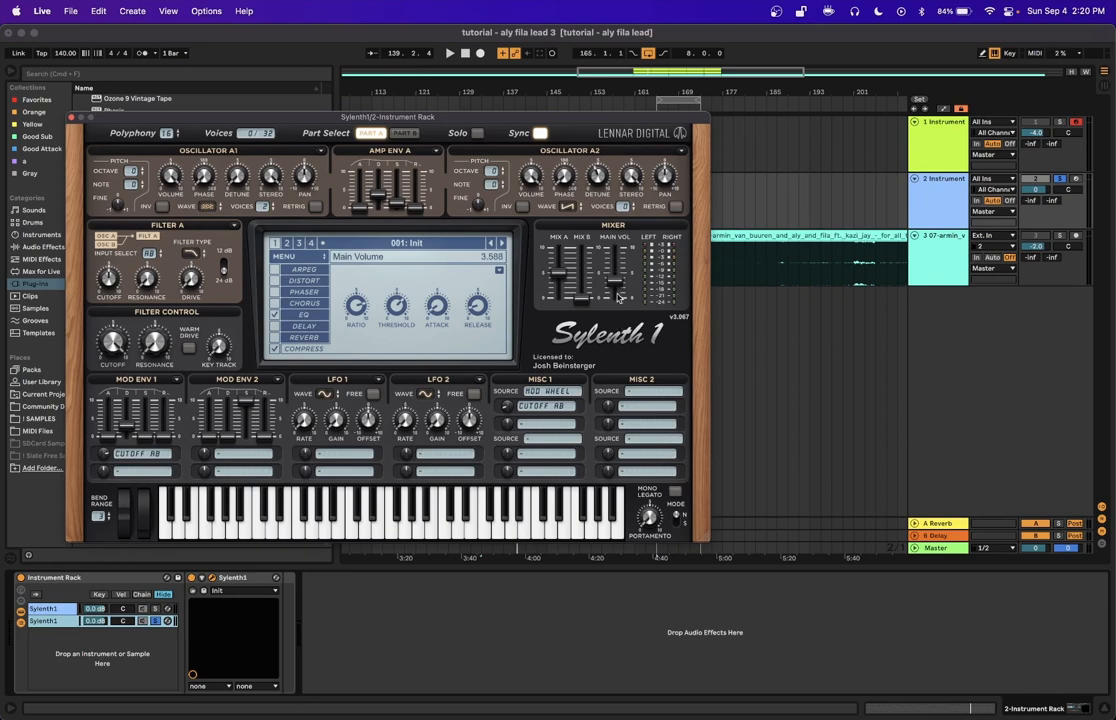
pyautogui.moveTo(617, 282)
pyautogui.mouseDown()
pyautogui.moveTo(617, 336)
pyautogui.moveTo(616, 297)
pyautogui.mouseUp()
pyautogui.press('space')
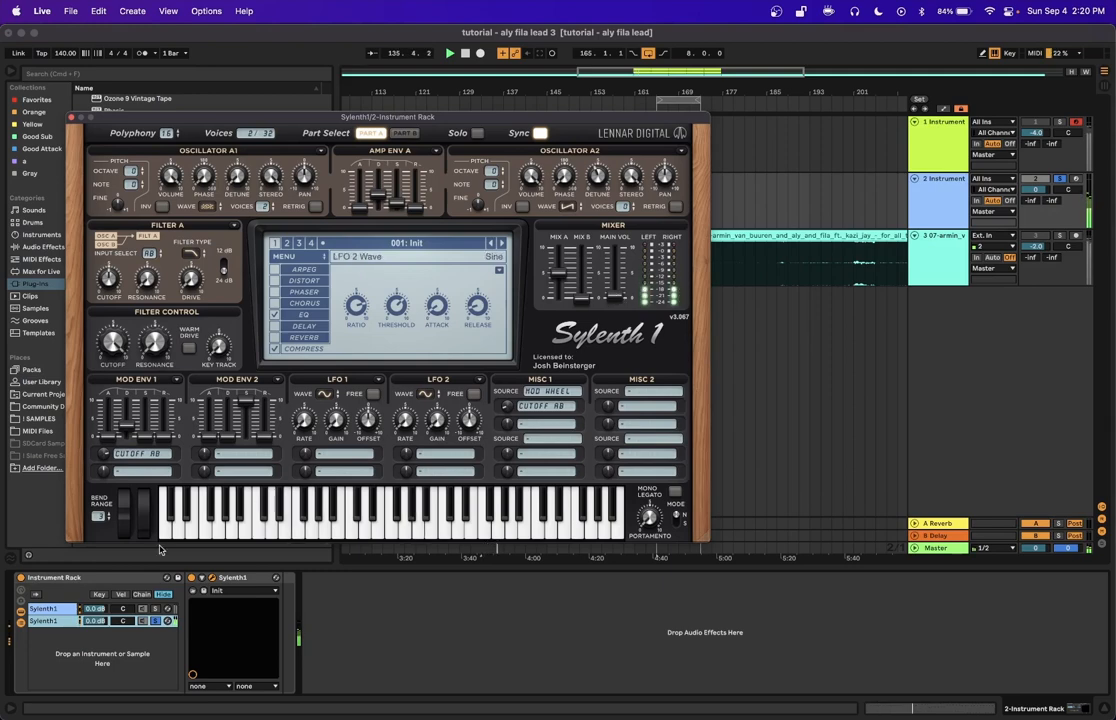
pyautogui.press('space')
# - Unsolo the noise chain, play both Sylenth1 layers together, and close the plug-in window
pyautogui.click(157, 623)
pyautogui.press('space')
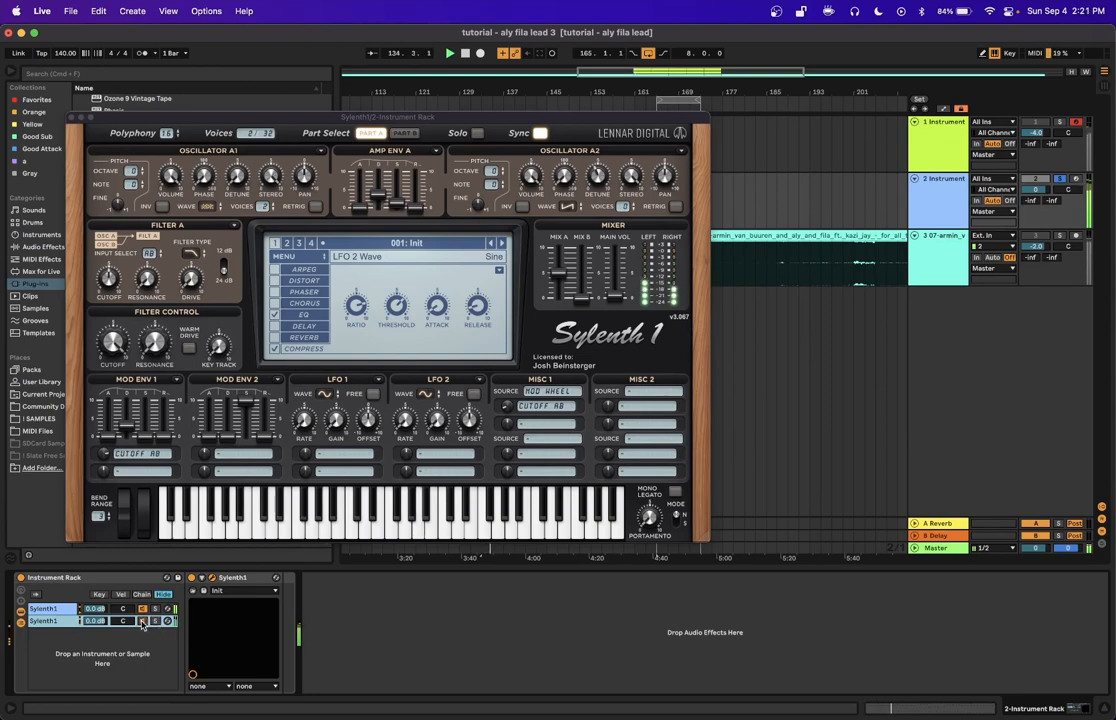
pyautogui.press('space')
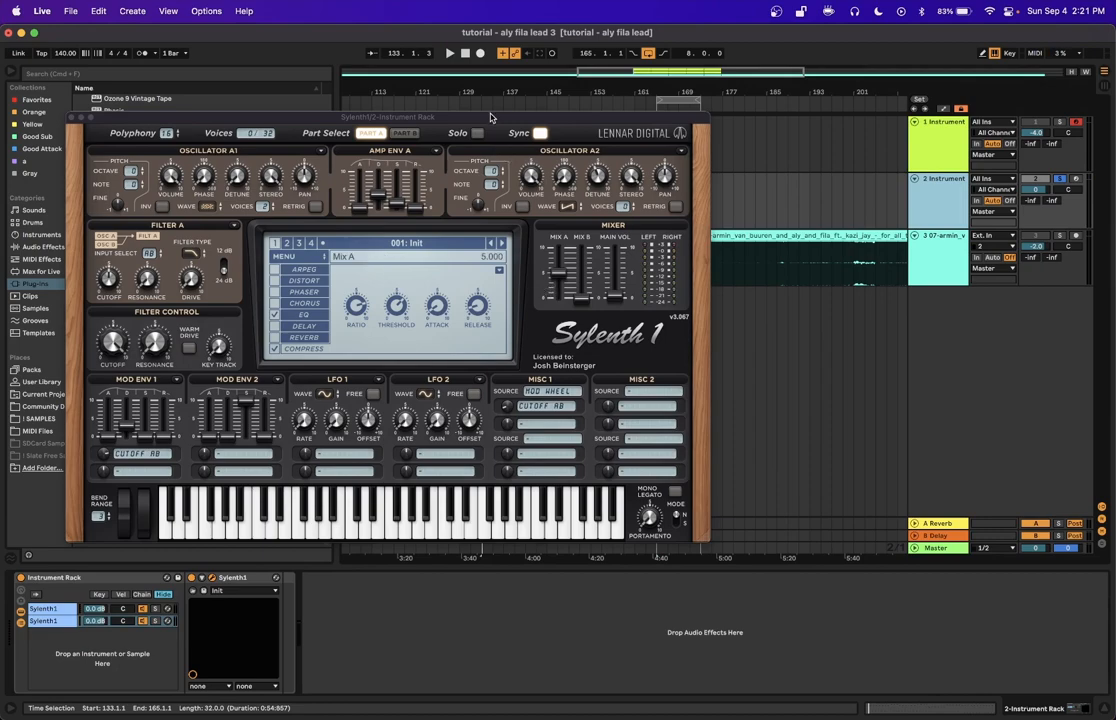
pyautogui.moveTo(491, 118); pyautogui.dragTo(531, 143)
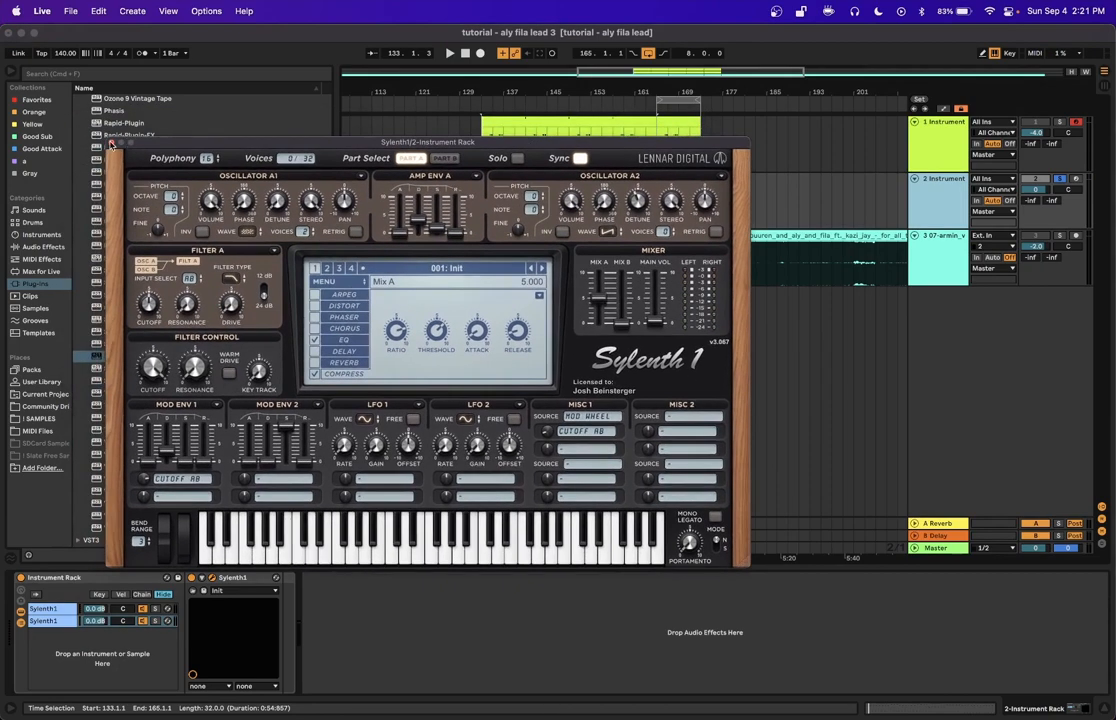
pyautogui.click(112, 143)
pyautogui.press('space')
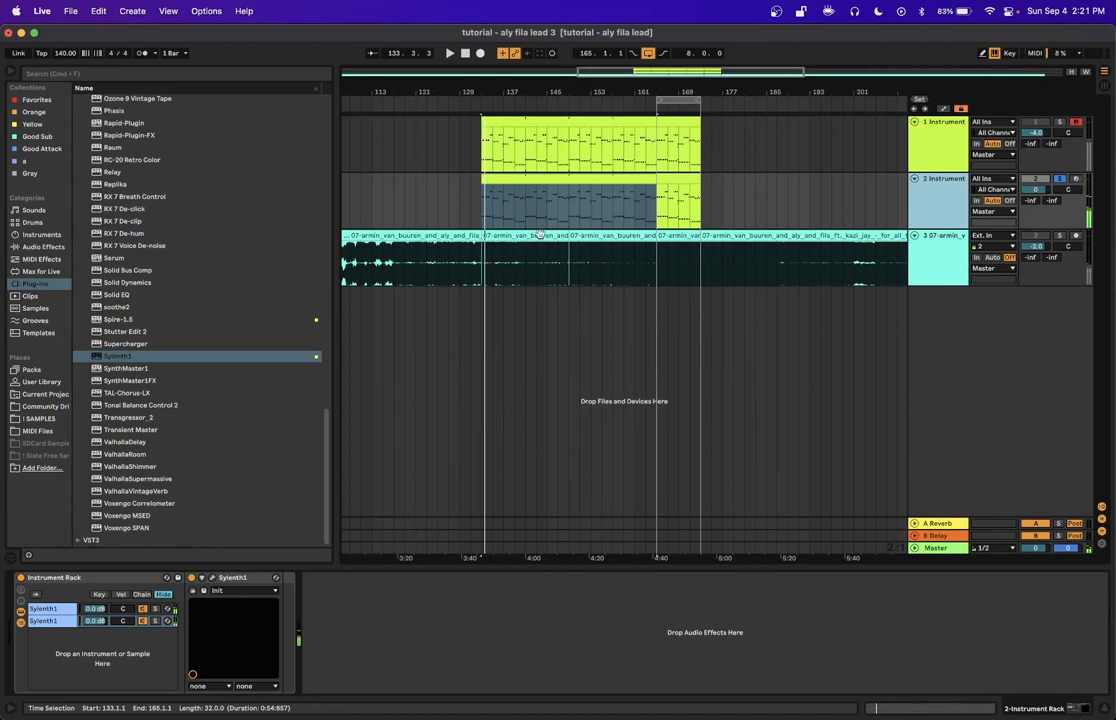
# - Solo the saw chain and expose its Sylenth1 ModWheel and ModEnv1 Dest1Am parameters in the device panel, ending parameter configuration
pyautogui.click(202, 578)
pyautogui.click(156, 608)
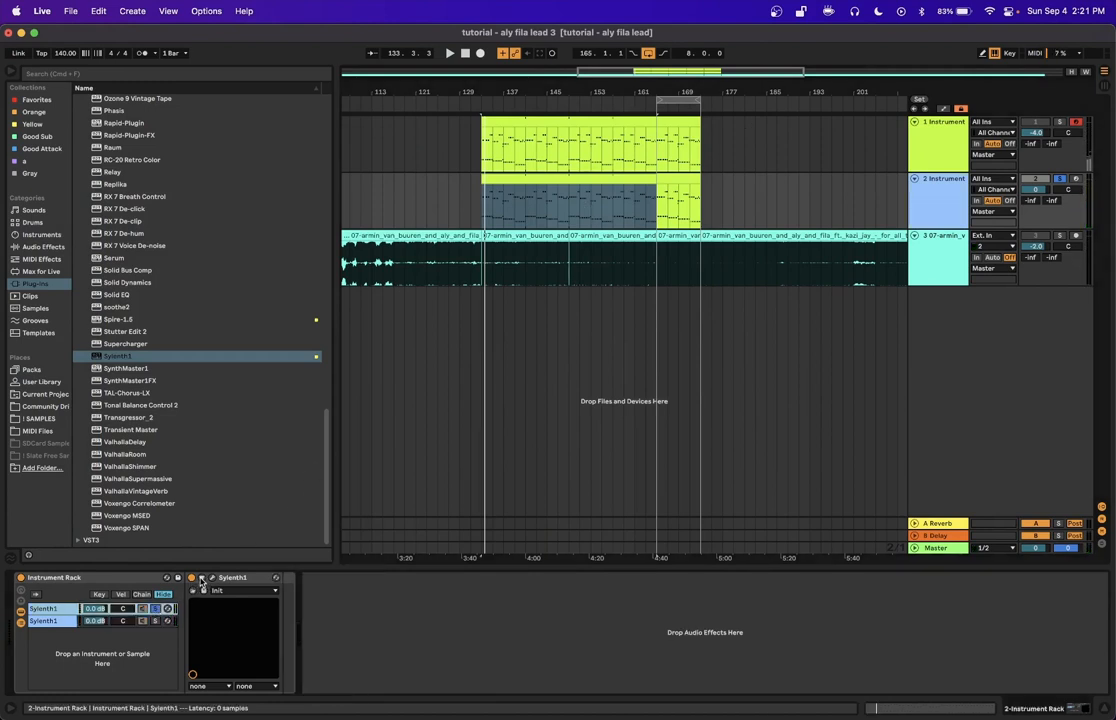
pyautogui.click(202, 579)
pyautogui.click(202, 579)
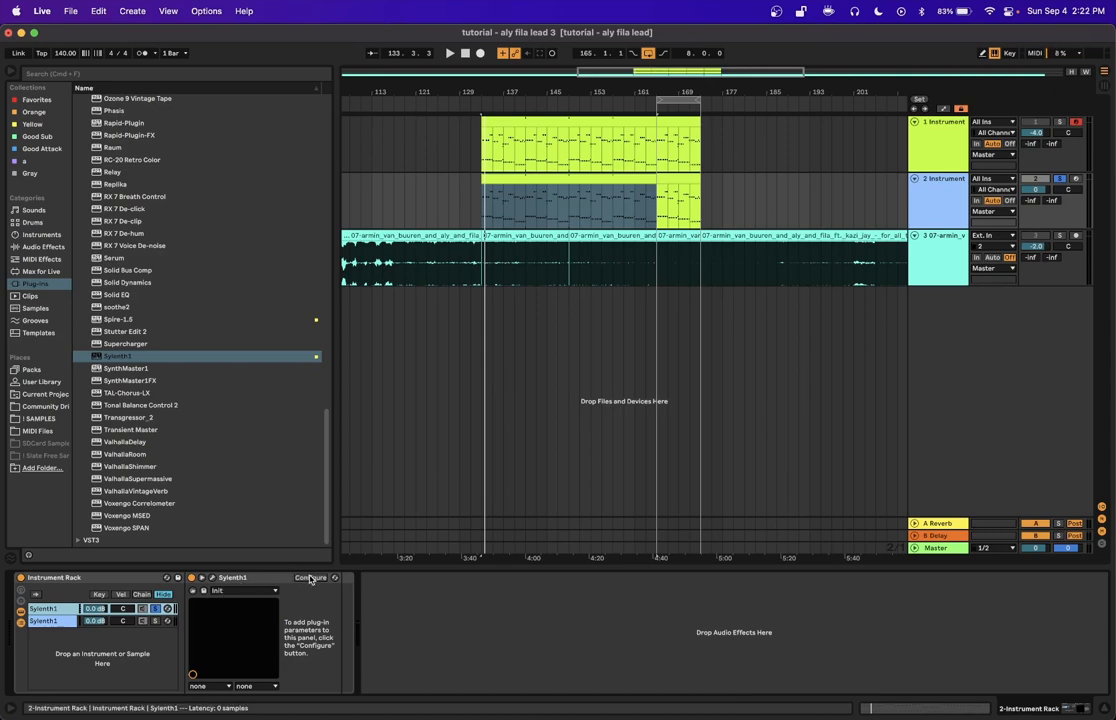
pyautogui.click(310, 578)
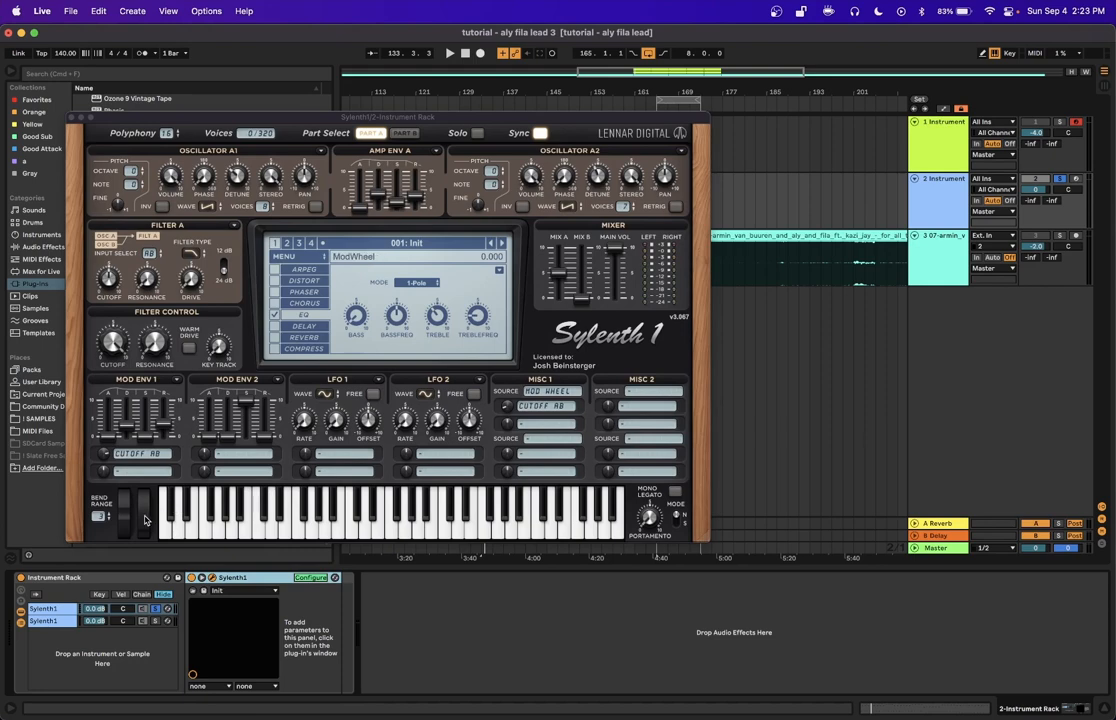
pyautogui.moveTo(145, 514); pyautogui.dragTo(147, 546)
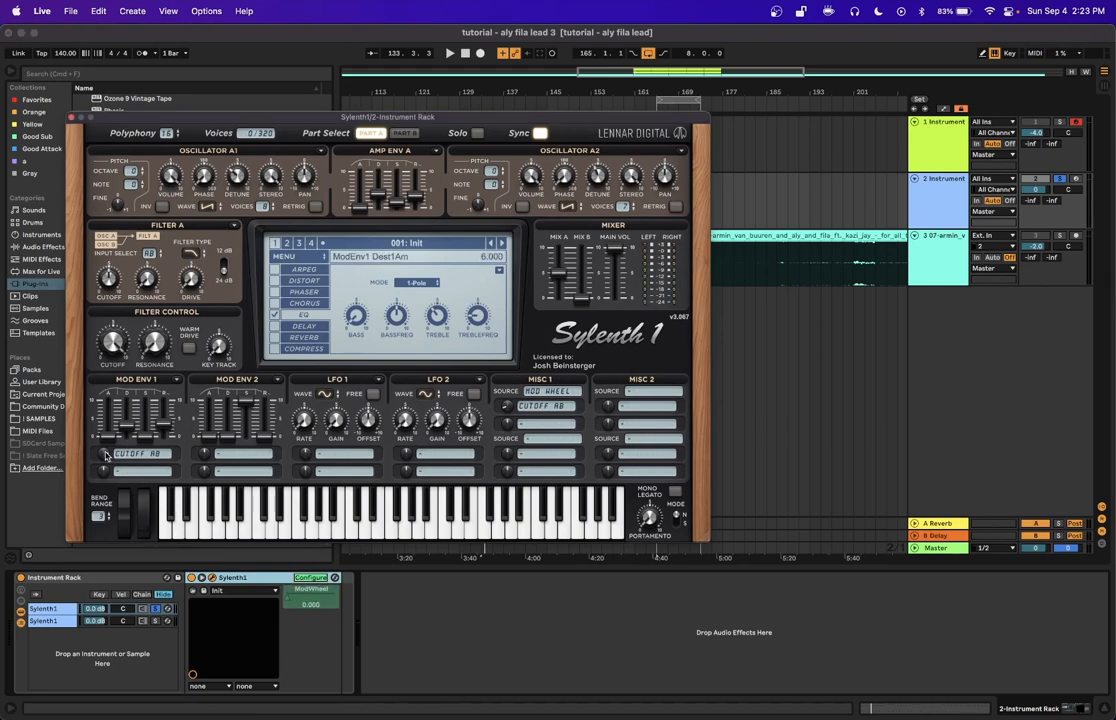
pyautogui.click(107, 456)
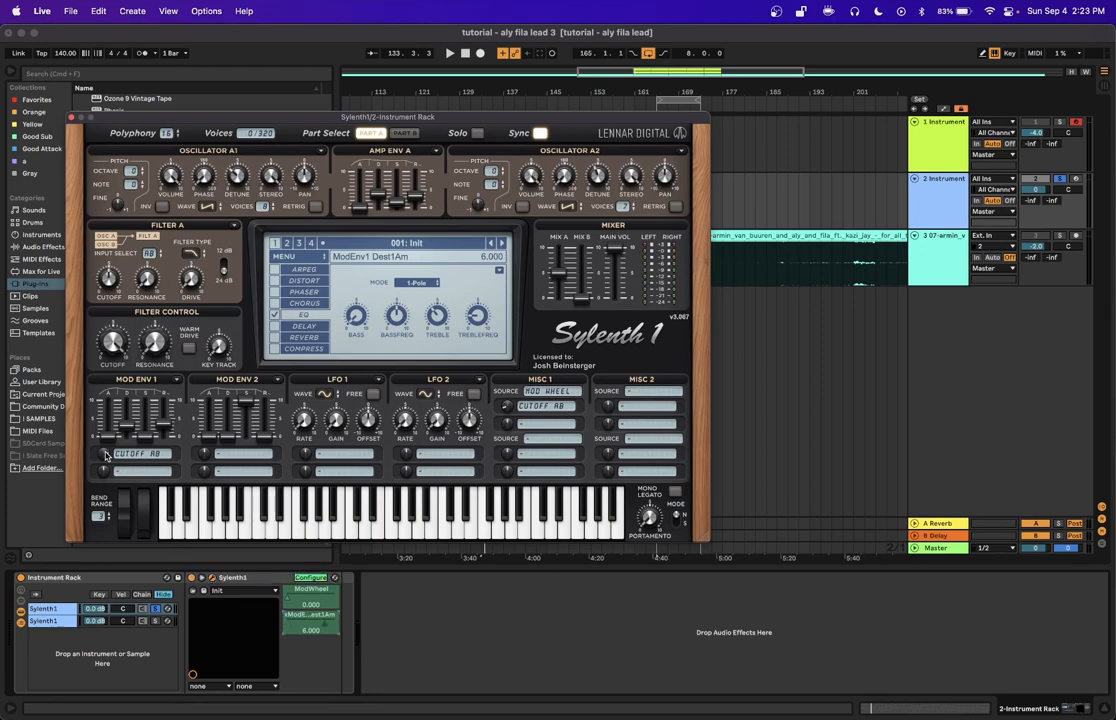
pyautogui.click(310, 577)
# - Map the saw layer's ModWheel to Macro 1 and its ModEnv1 Dest1Am to Macro 2
pyautogui.rightClick(287, 600)
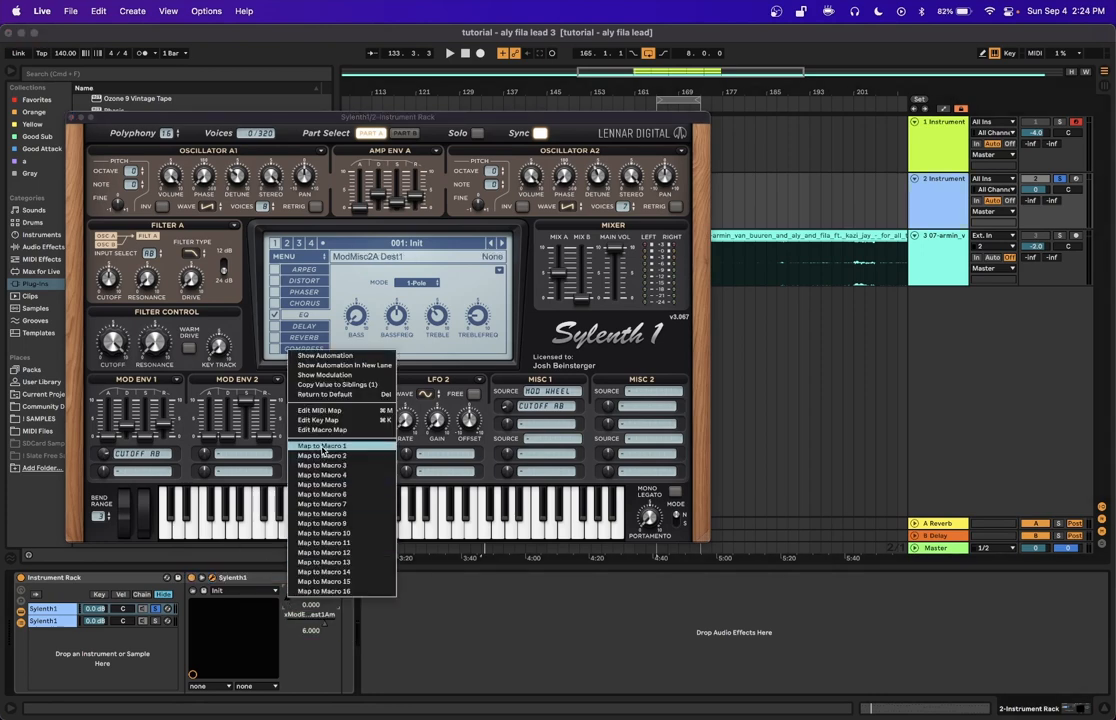
pyautogui.click(338, 448)
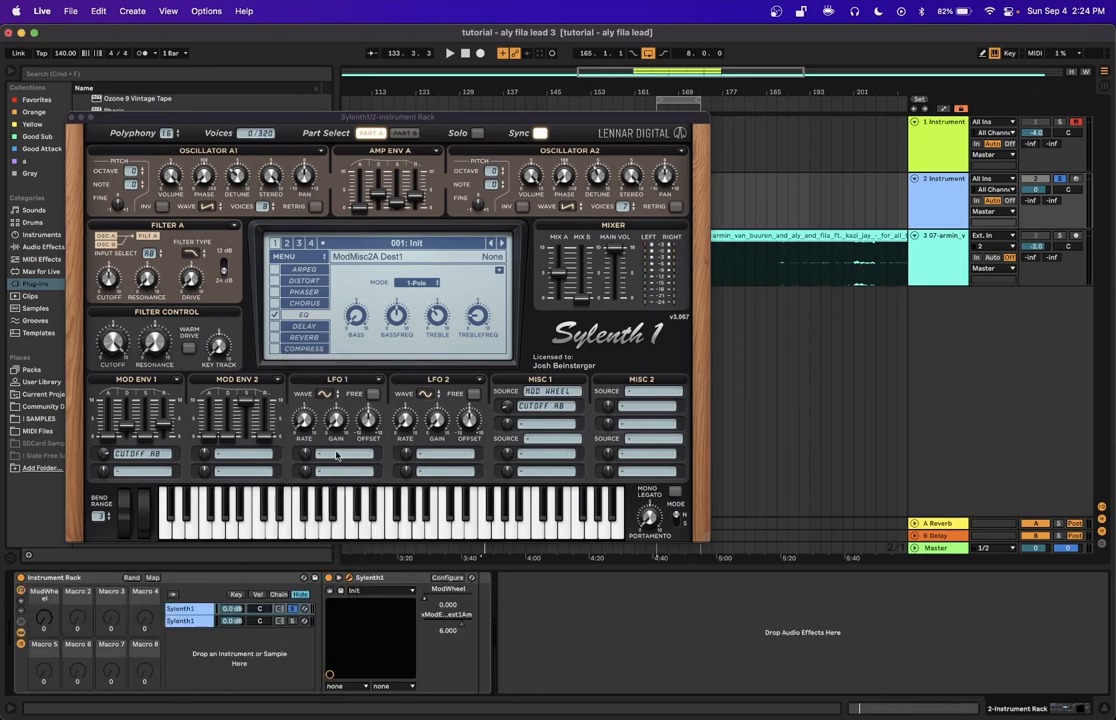
pyautogui.rightClick(448, 614)
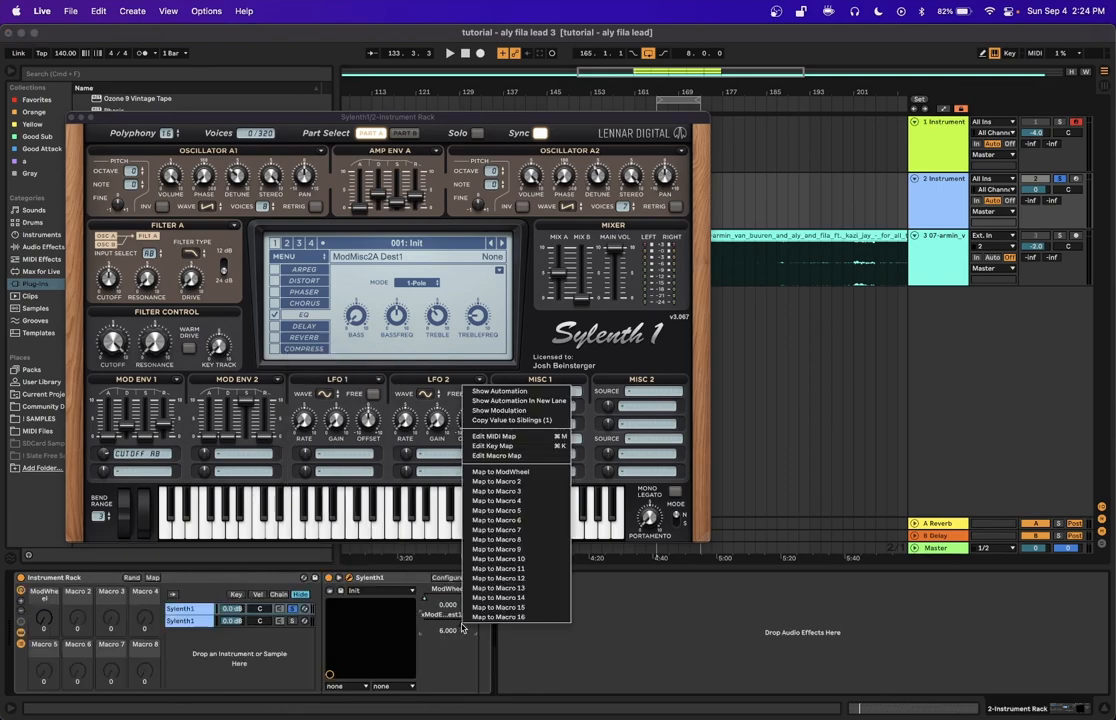
pyautogui.click(508, 485)
# - Limit the saw layer's xModEnv1 Dest1Am macro mapping to a minimum of 0.52 and a maximum of 0.80
pyautogui.moveTo(450, 117); pyautogui.dragTo(710, 105)
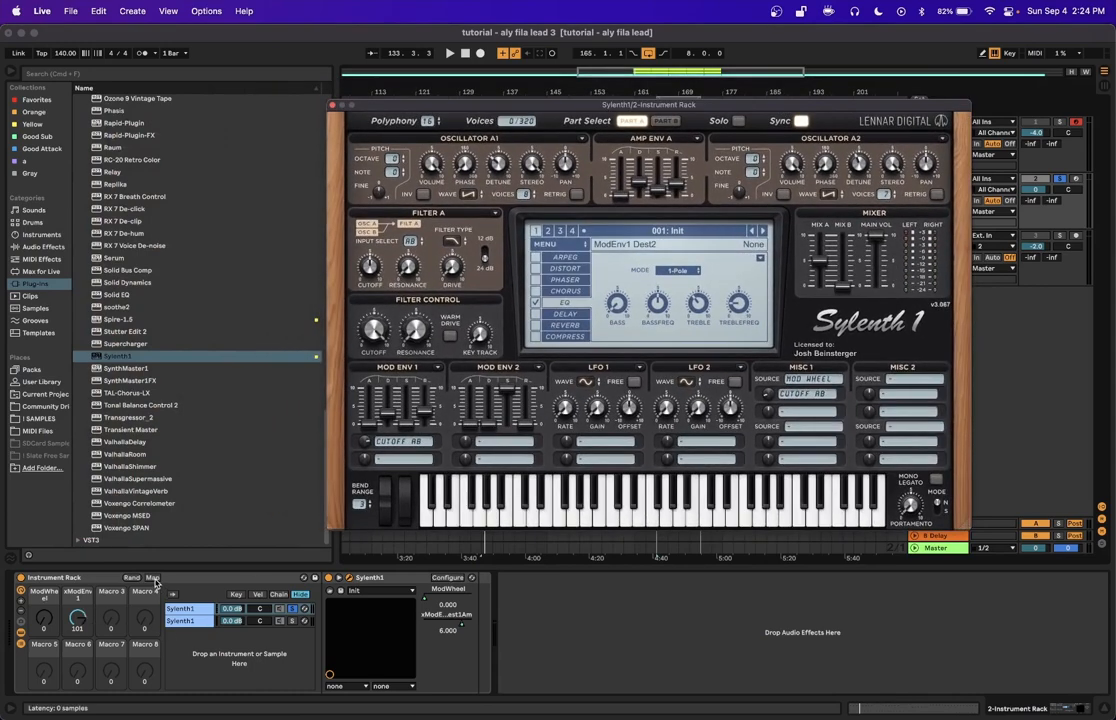
pyautogui.click(153, 578)
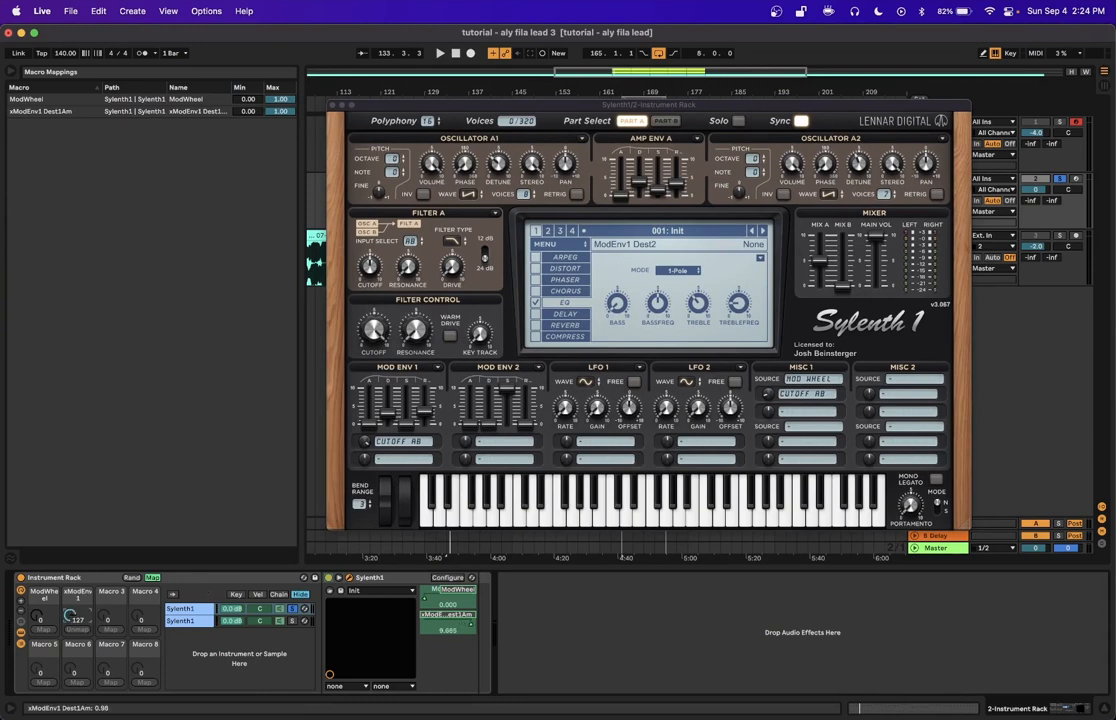
pyautogui.moveTo(78, 617)
pyautogui.mouseDown()
pyautogui.moveTo(78, 628)
pyautogui.moveTo(78, 617)
pyautogui.mouseUp()
pyautogui.click(274, 115)
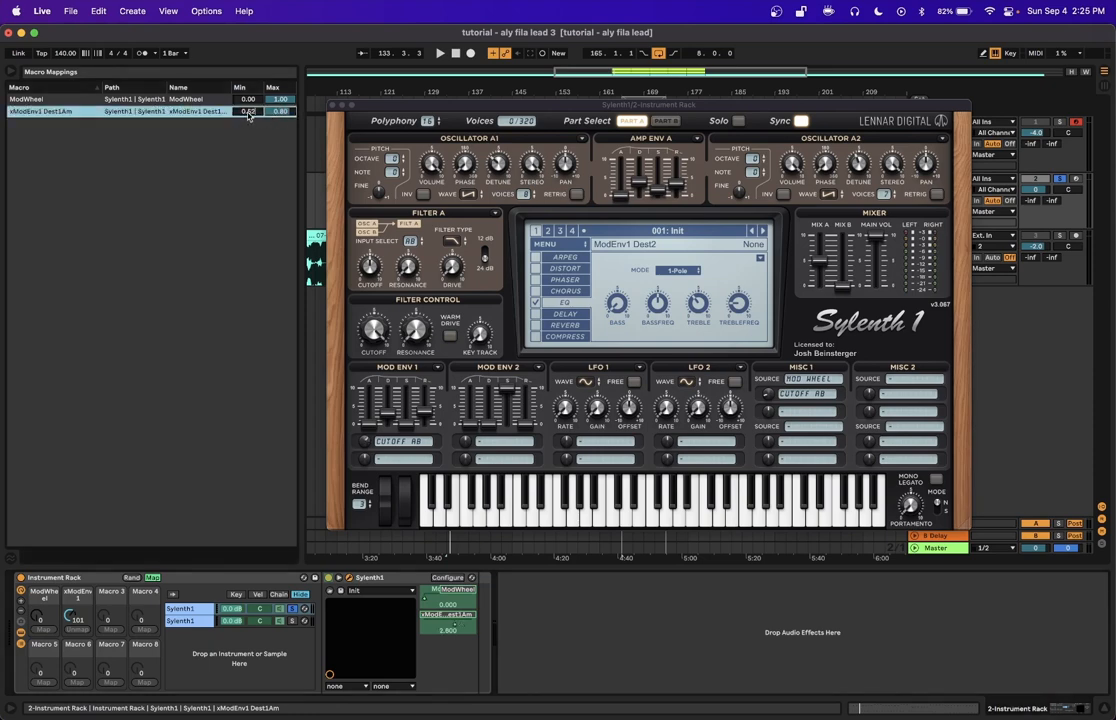
pyautogui.press('Return')
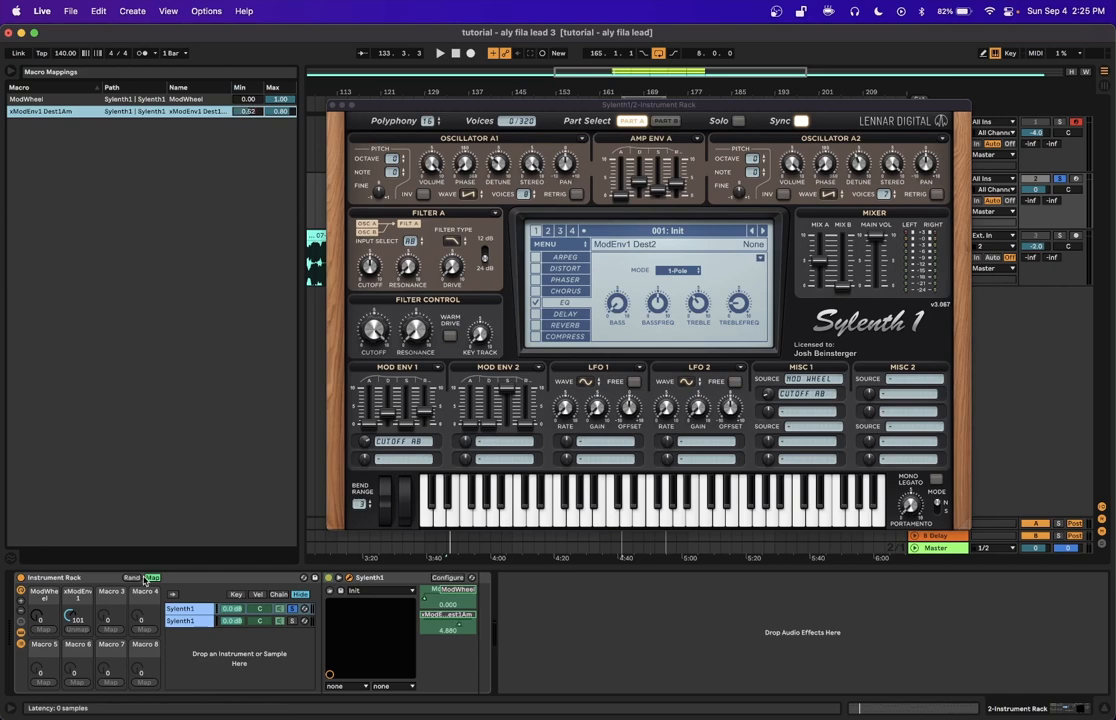
pyautogui.click(152, 578)
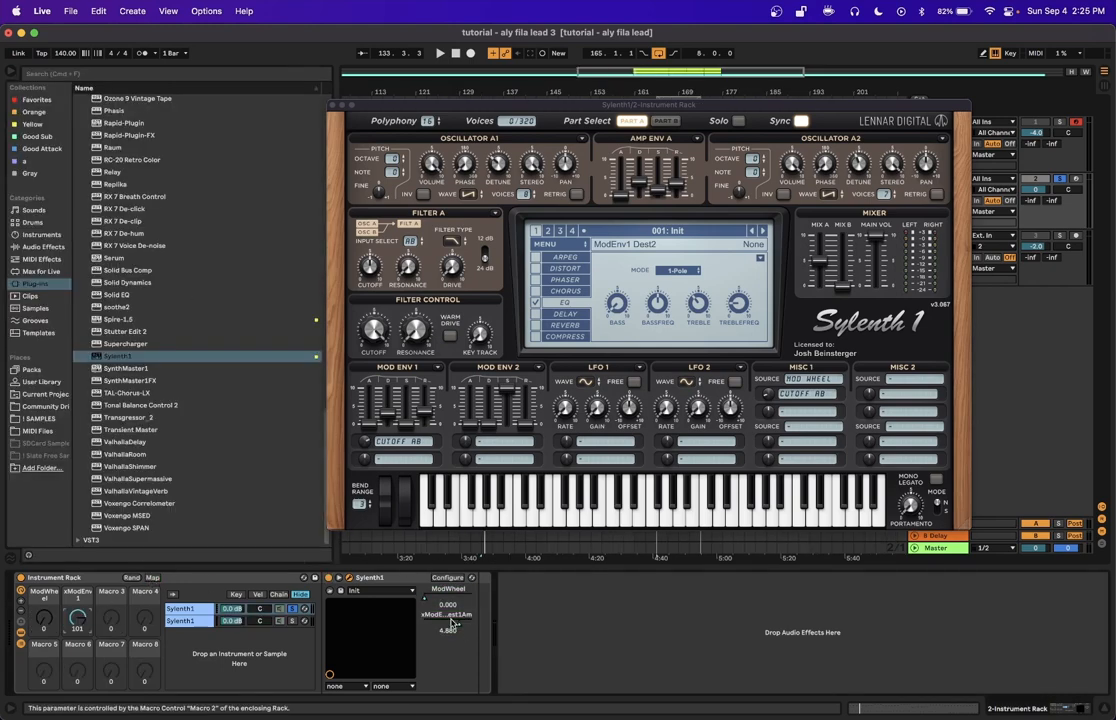
# - Sweep the xModEnv1 macro down to 0 and up to 127 to test its range, and recheck the macro mappings
pyautogui.moveTo(78, 620); pyautogui.dragTo(78, 712)
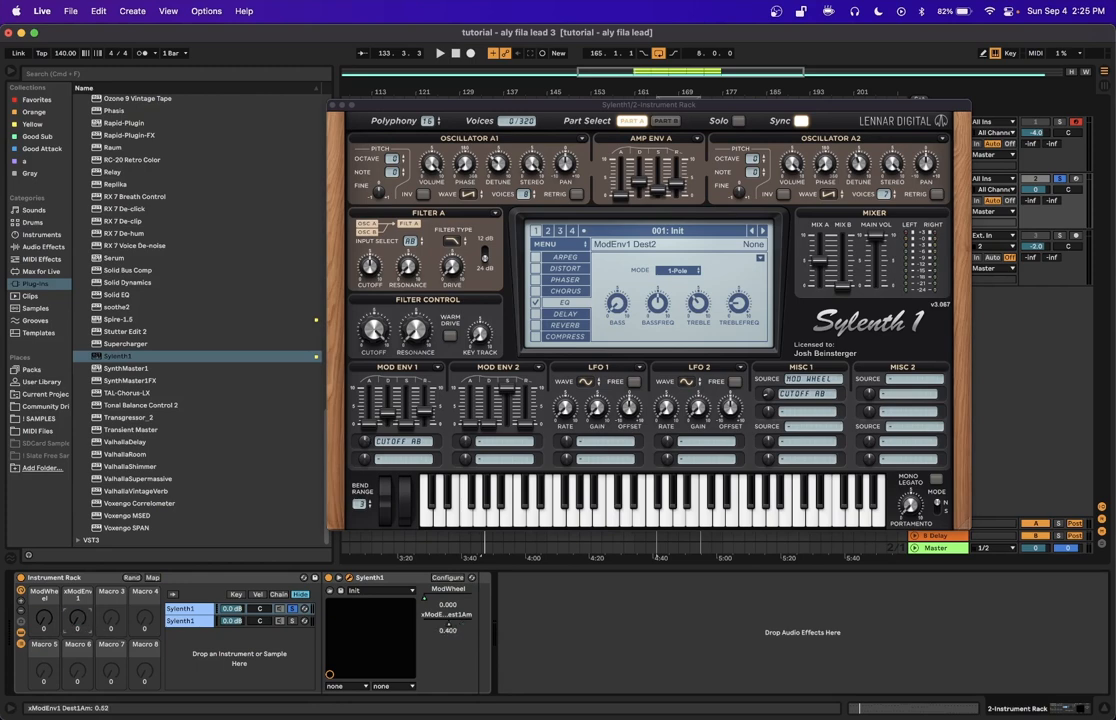
pyautogui.moveTo(78, 618); pyautogui.dragTo(78, 526)
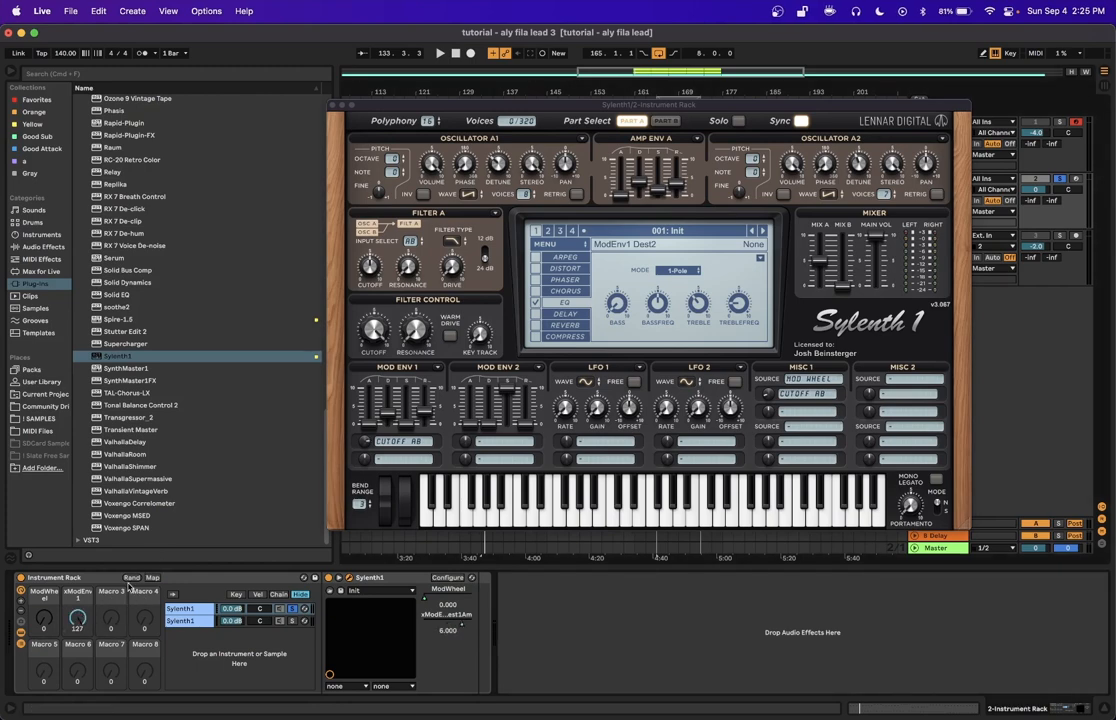
pyautogui.click(153, 579)
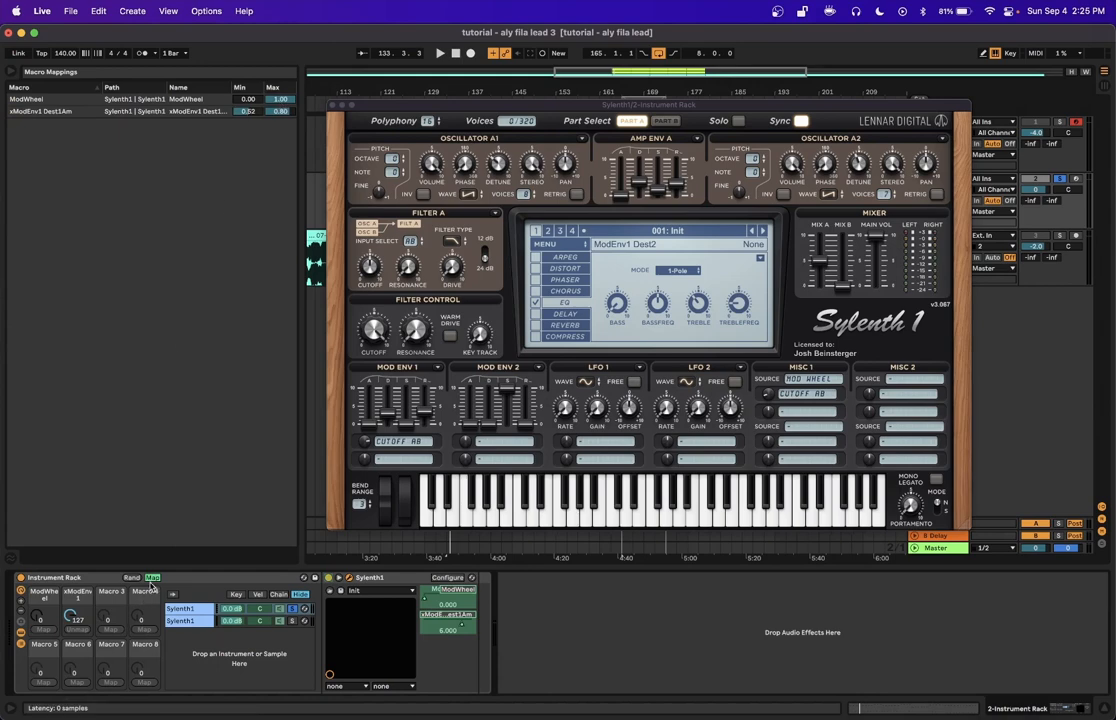
pyautogui.click(153, 579)
pyautogui.click(47, 616)
pyautogui.moveTo(44, 616)
pyautogui.mouseDown()
pyautogui.moveTo(44, 526)
pyautogui.moveTo(44, 616)
pyautogui.mouseUp()
# - Solo the noise chain and expose its Sylenth1 ModEnv1 Dest1Am and Filter Control Cutoff parameters in the device panel
pyautogui.click(293, 621)
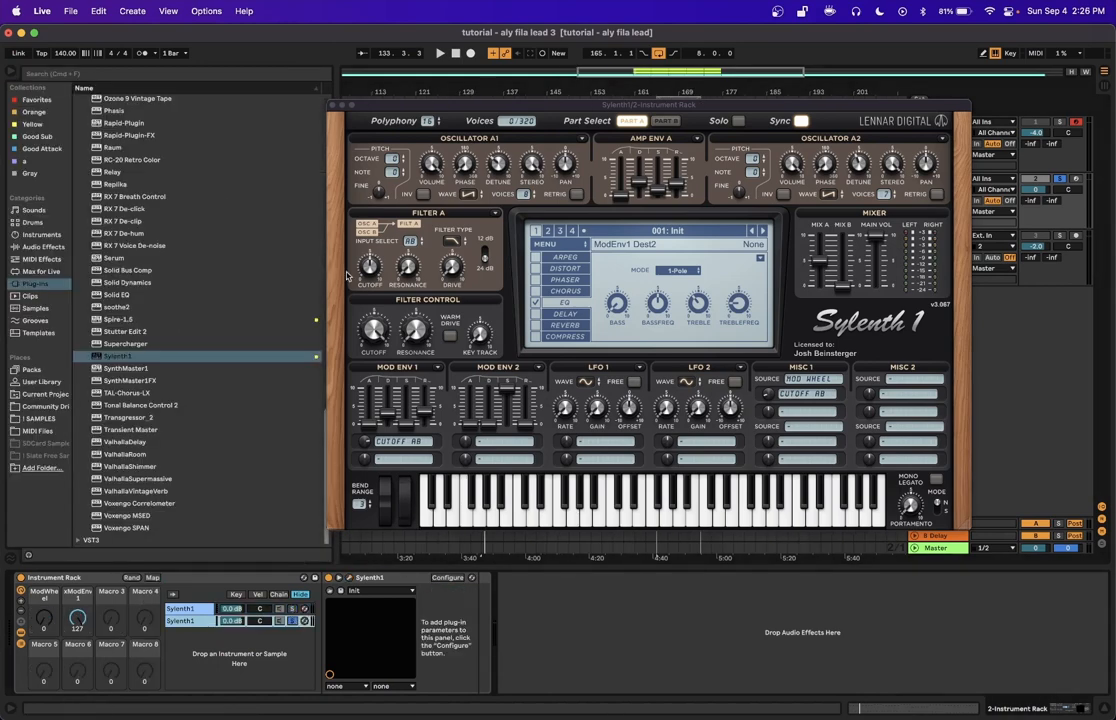
pyautogui.click(352, 107)
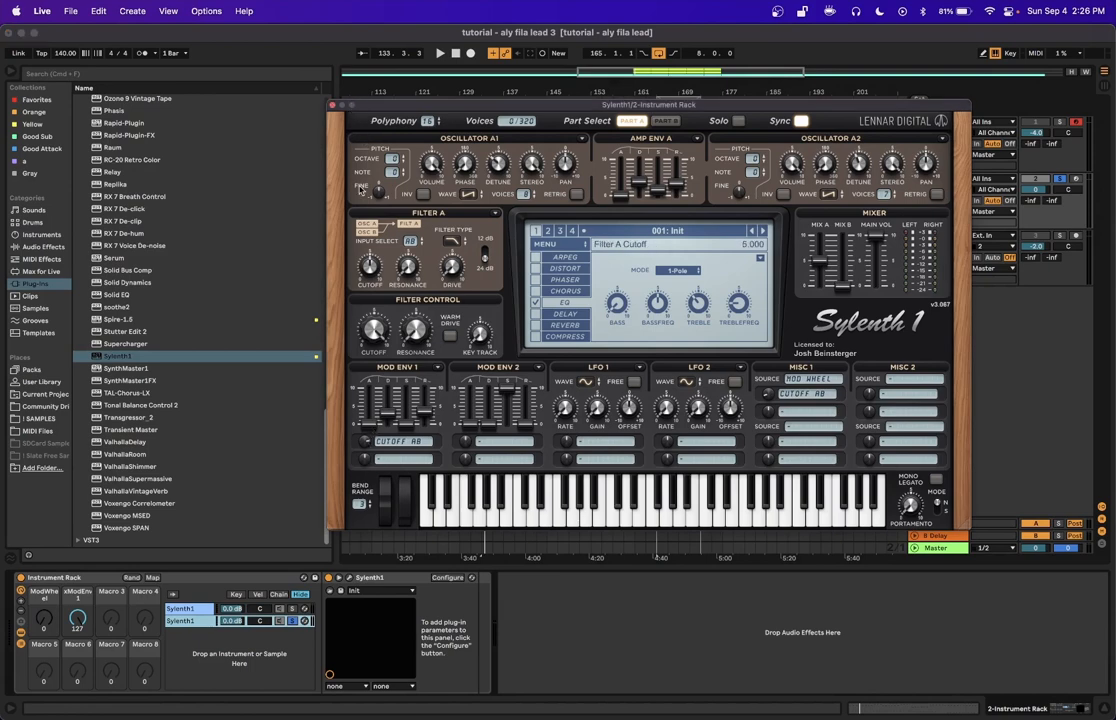
pyautogui.click(334, 105)
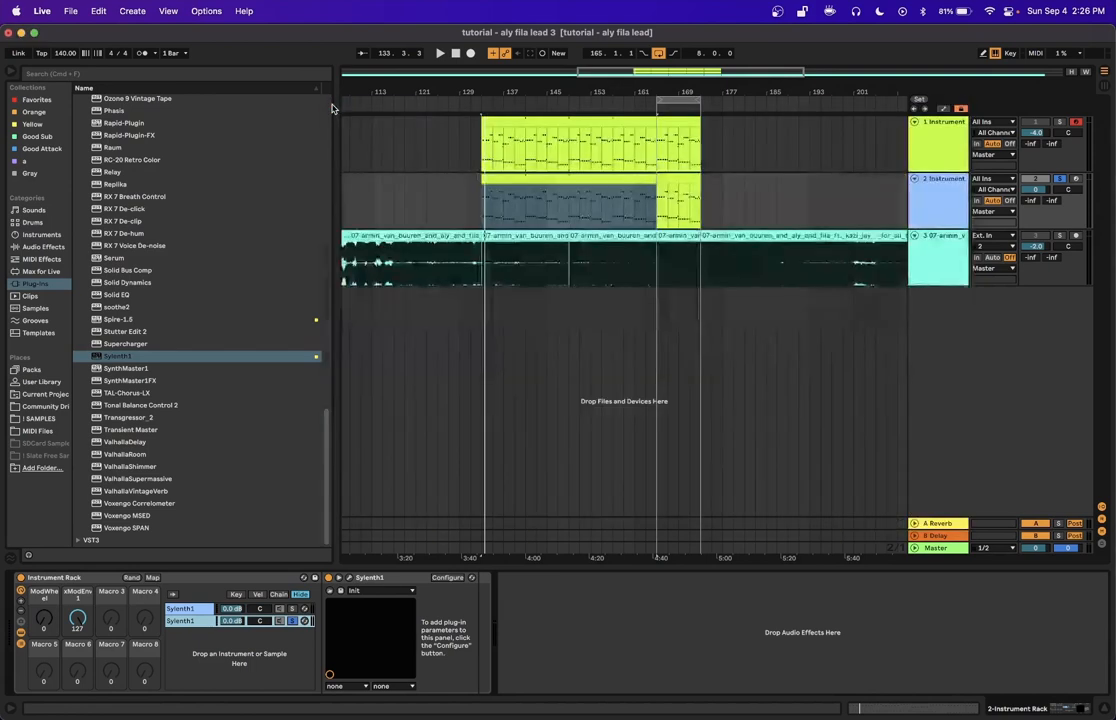
pyautogui.click(453, 580)
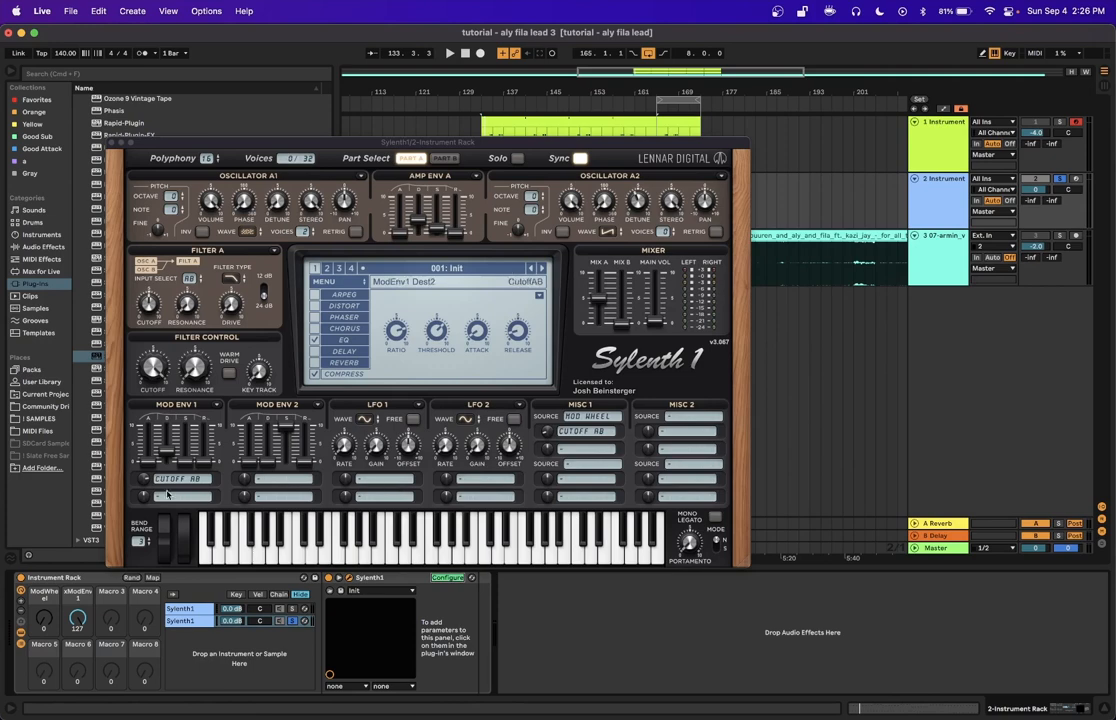
pyautogui.click(146, 482)
pyautogui.click(153, 368)
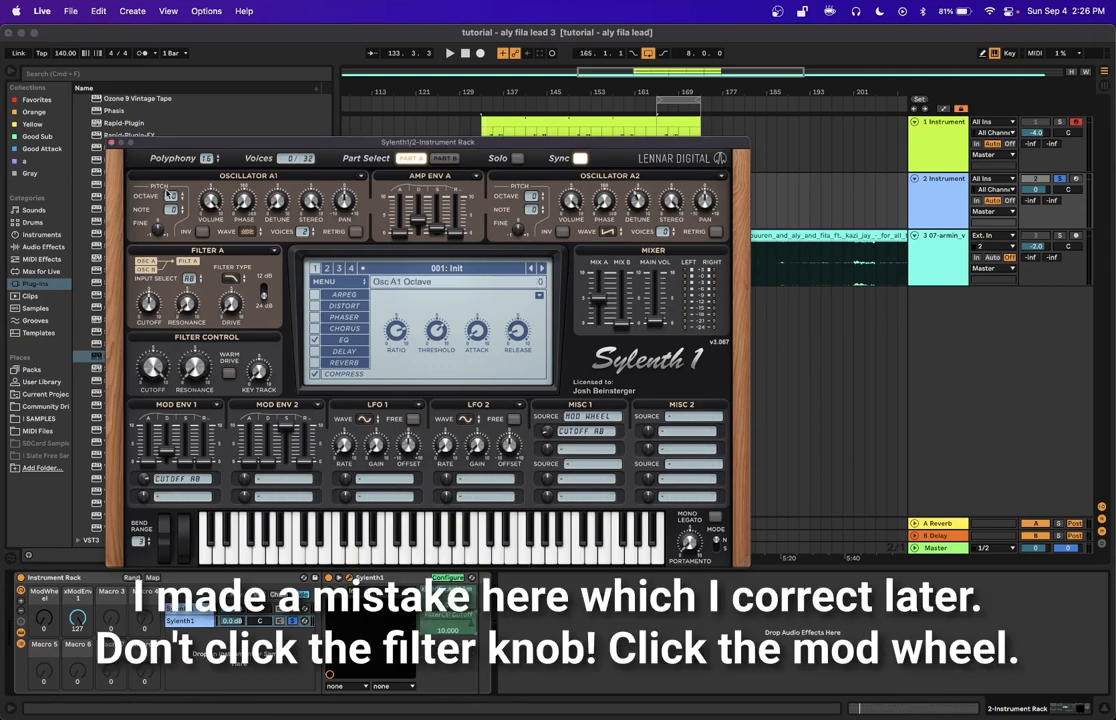
pyautogui.click(111, 143)
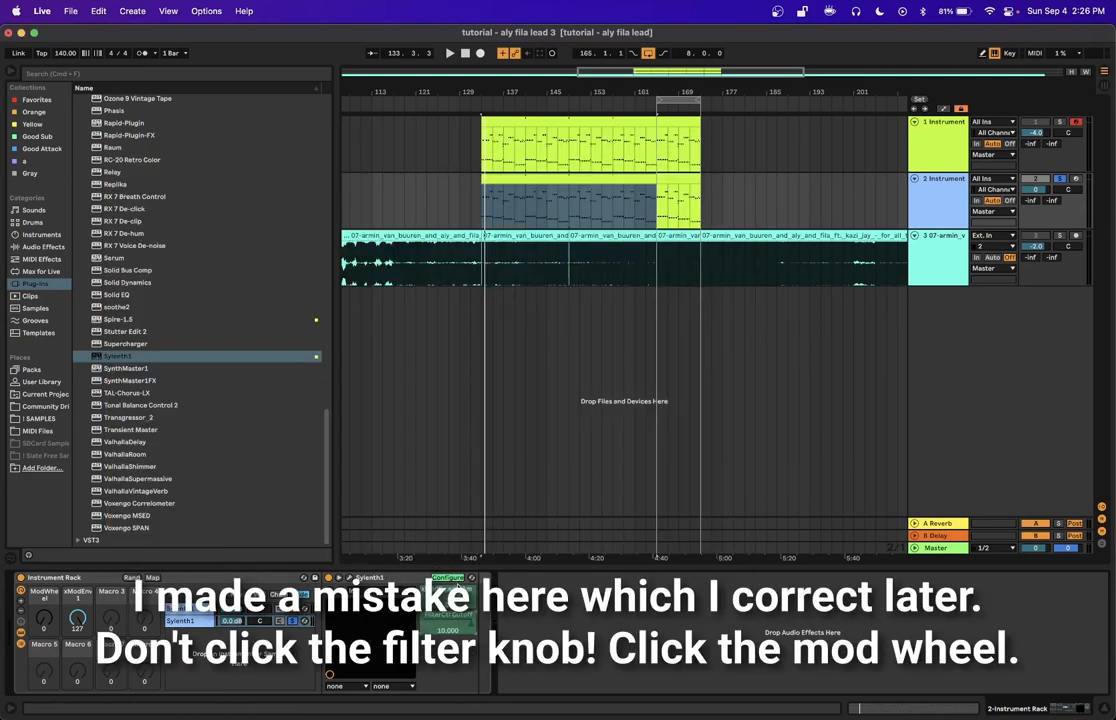
pyautogui.click(457, 580)
# - Map the noise layer's ModEnv1 Dest1Am to the xModEnv1 macro and its FilterCtl Cutoff to the ModWheel macro
pyautogui.rightClick(462, 598)
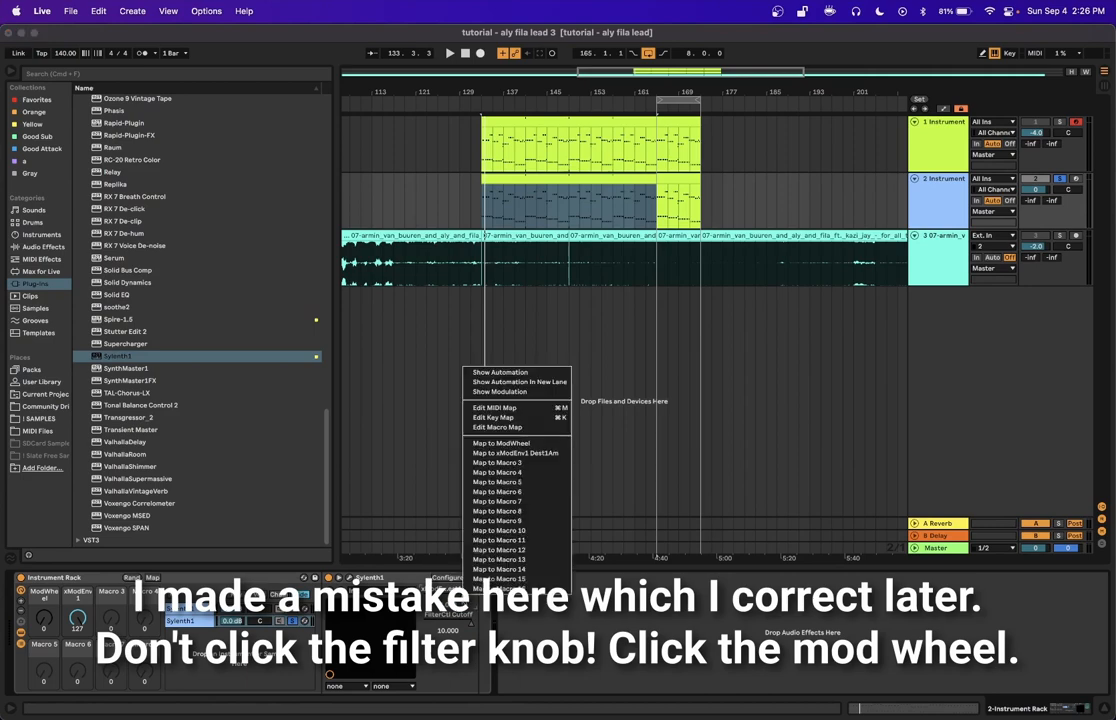
pyautogui.click(503, 463)
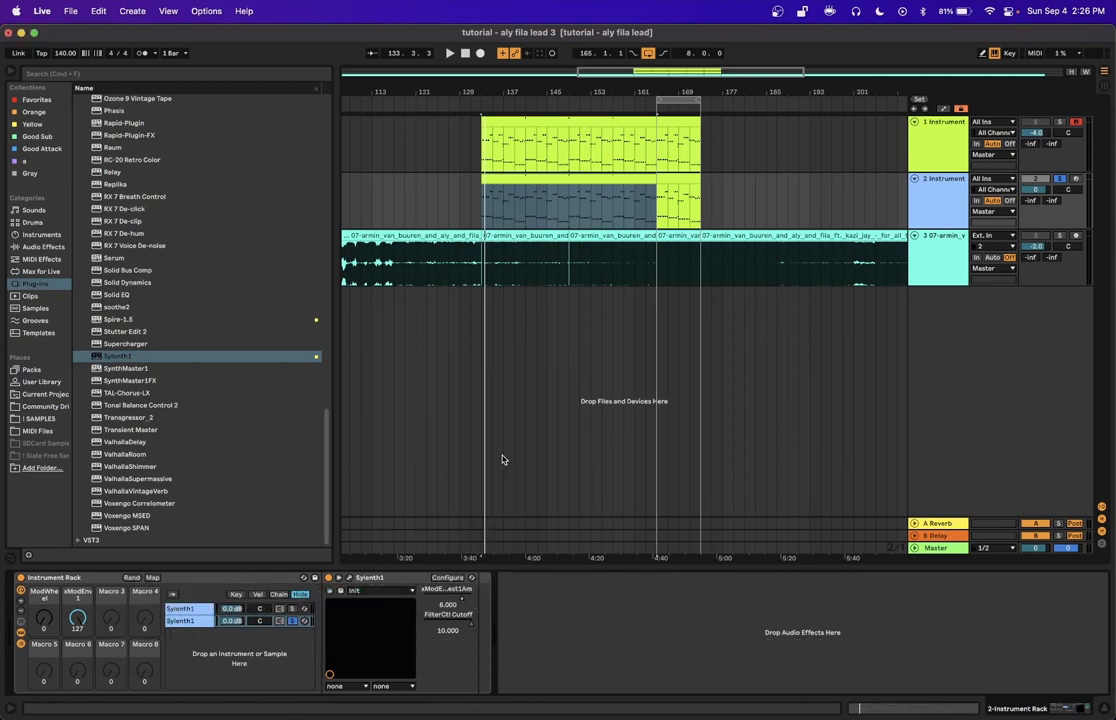
pyautogui.rightClick(471, 620)
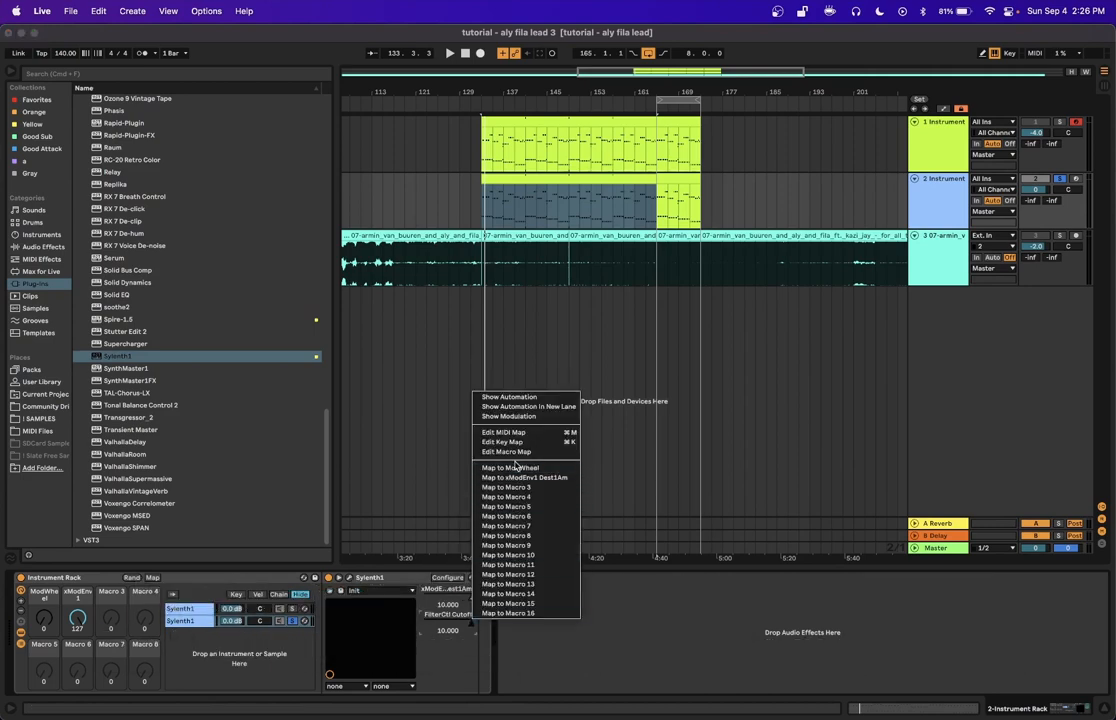
pyautogui.click(508, 467)
# - Limit the noise layer's xModEnv1 Dest1Am macro mapping to a minimum of 0.52 and a maximum of 0.80
pyautogui.click(152, 578)
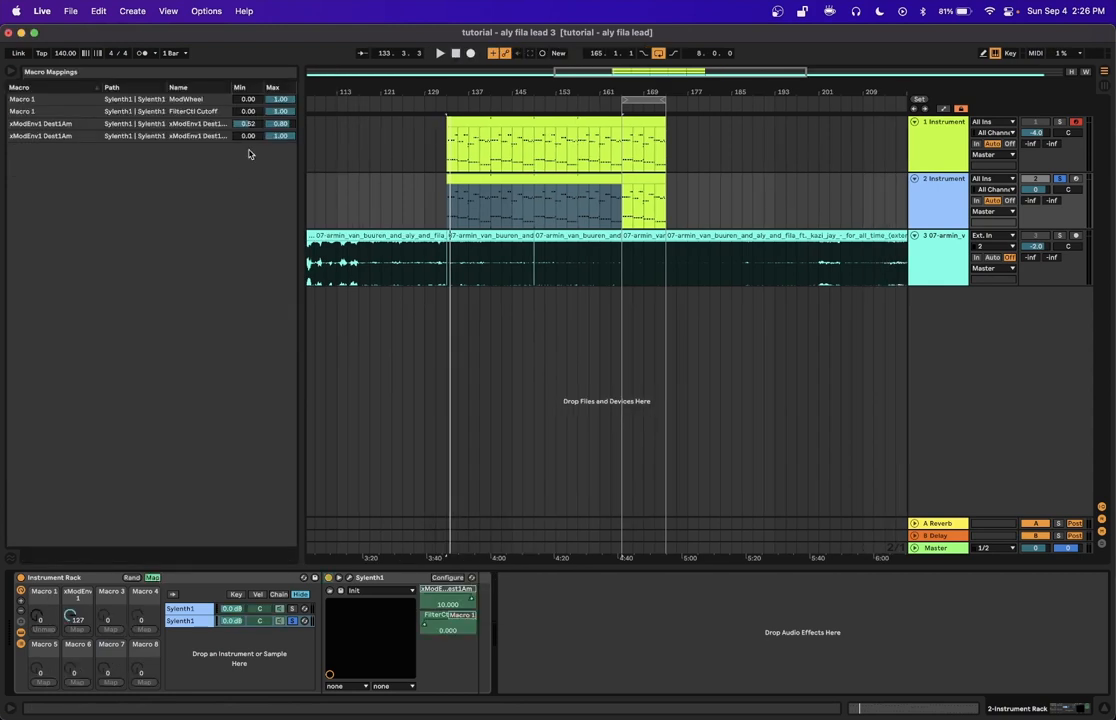
pyautogui.click(278, 138)
pyautogui.write('.8')
pyautogui.press('Return')
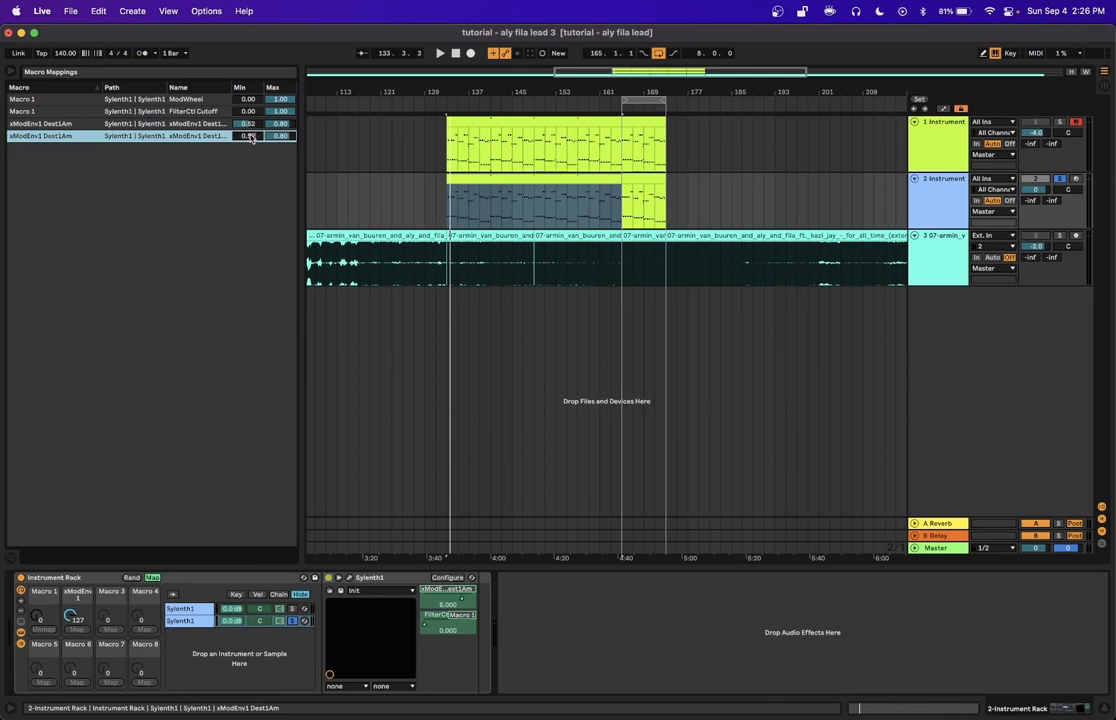
pyautogui.click(152, 578)
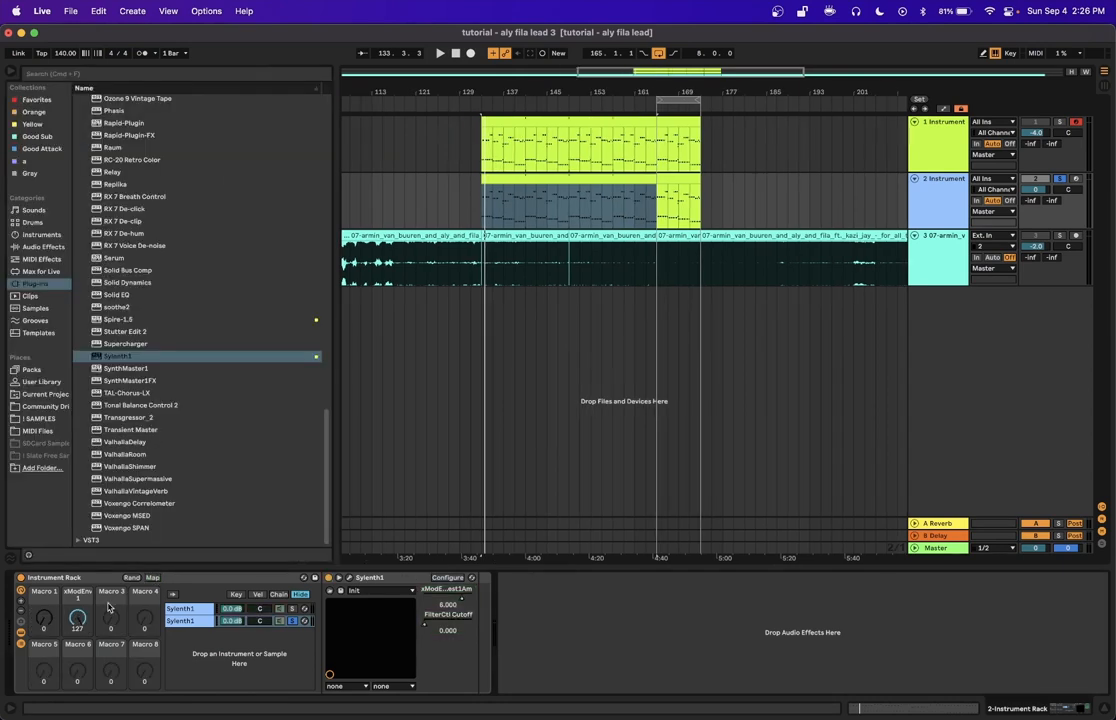
# - Sweep the xModEnv1 macro to 0 and back to 127, checking how the parameter responds in both chains
pyautogui.moveTo(78, 618); pyautogui.dragTo(80, 619)
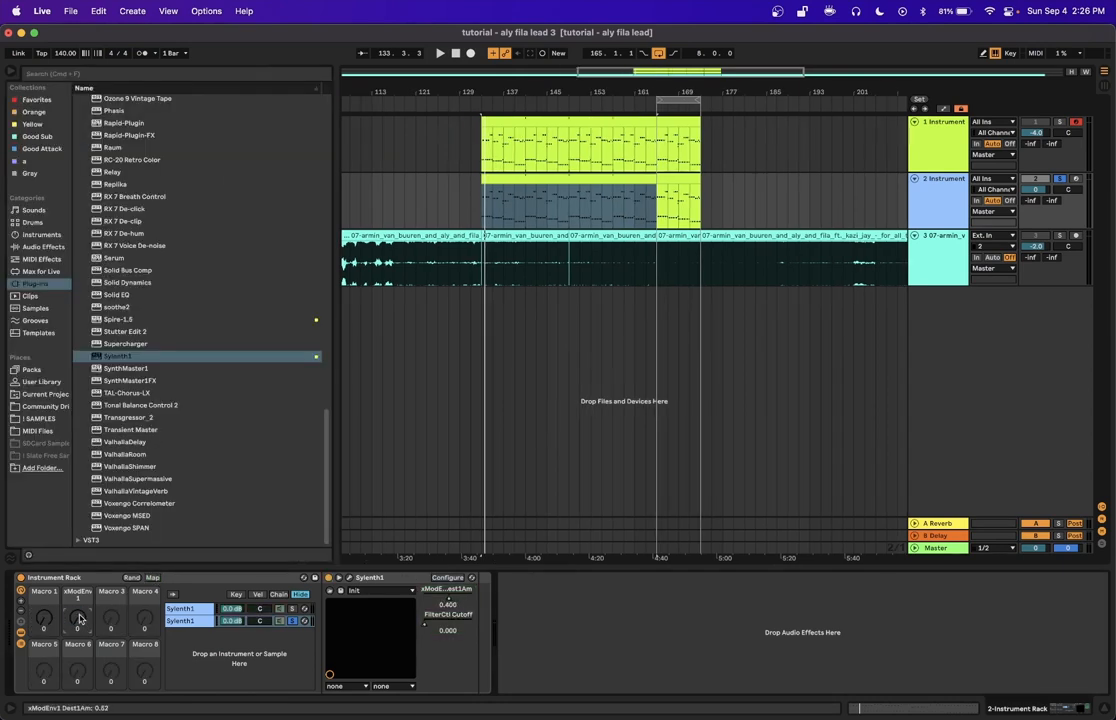
pyautogui.scroll(1, 450, 620)
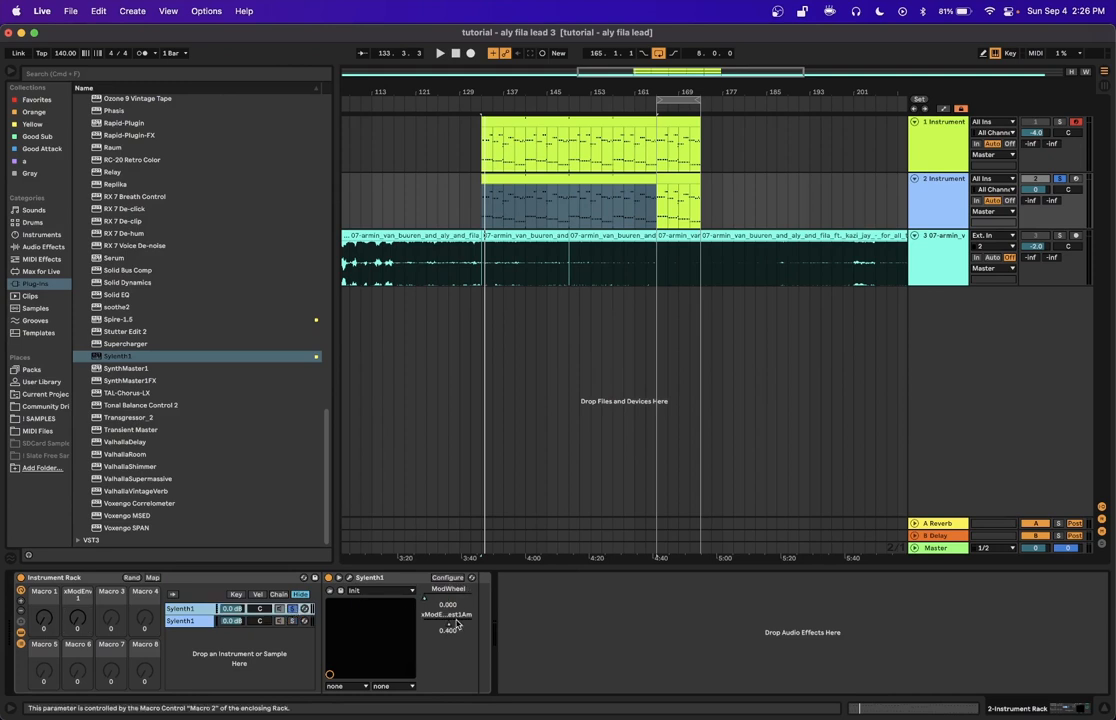
pyautogui.click(292, 621)
pyautogui.moveTo(78, 619); pyautogui.dragTo(76, 545)
# - Unsolo the rack chains, play both layers together, and compare them with the soloed reference track
pyautogui.click(292, 609)
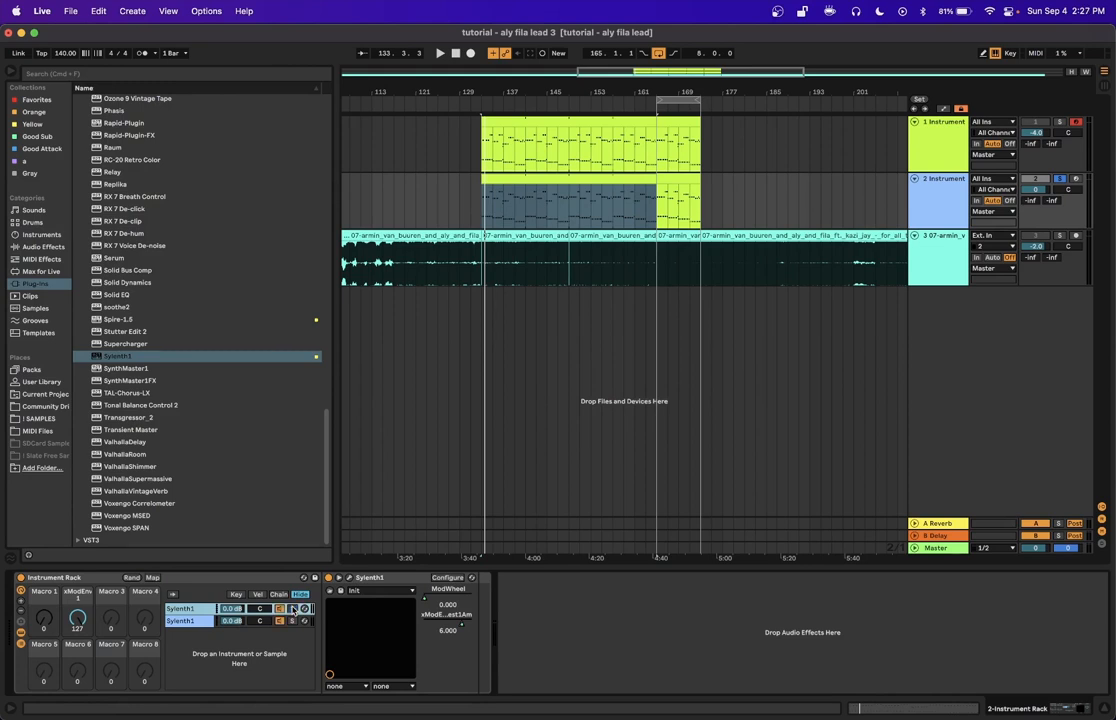
pyautogui.press('space')
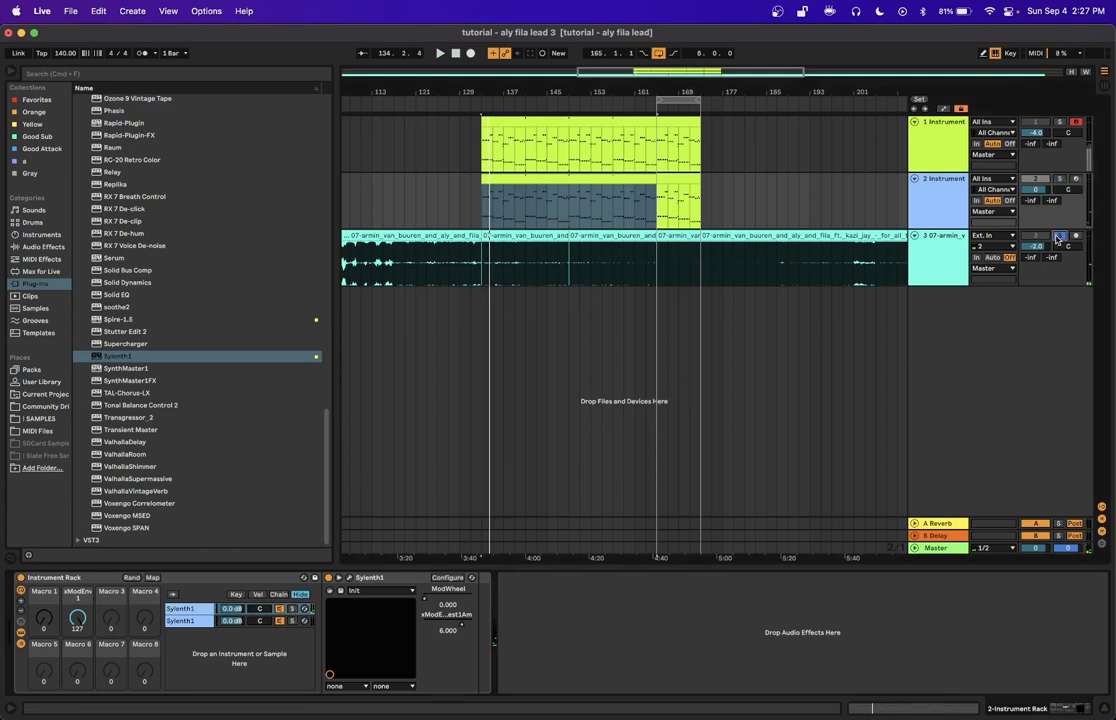
pyautogui.click(668, 236)
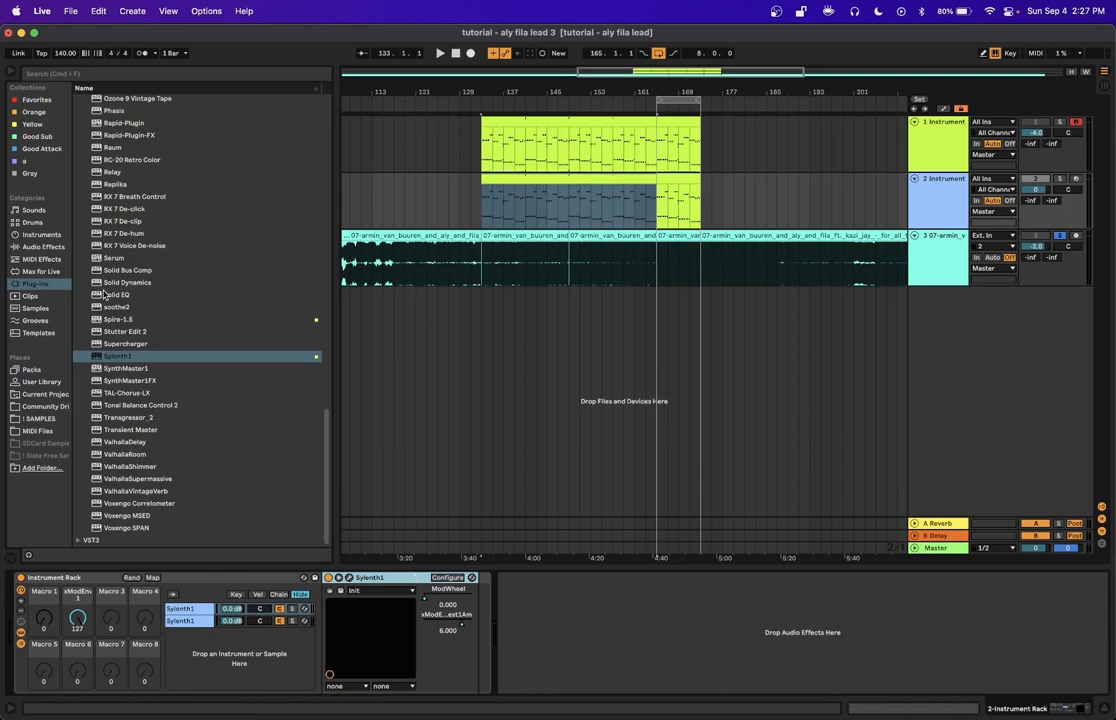
# - Add a Delay audio effect after the Instrument Rack on the second instrument track
pyautogui.click(43, 246)
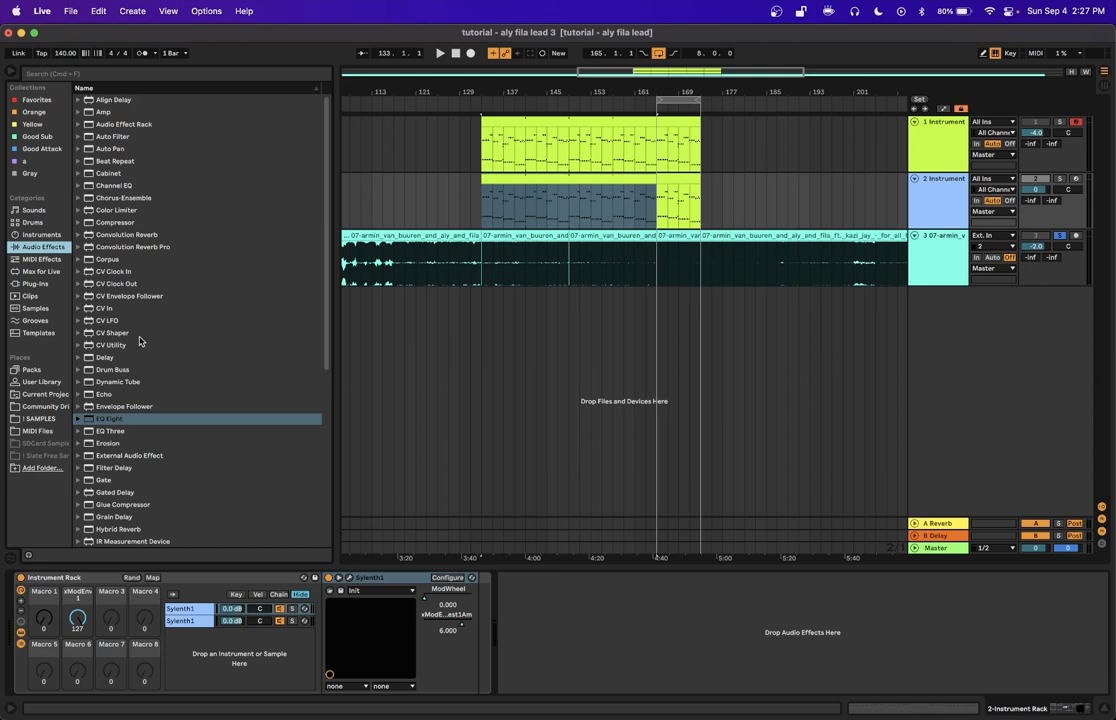
pyautogui.doubleClick(115, 361)
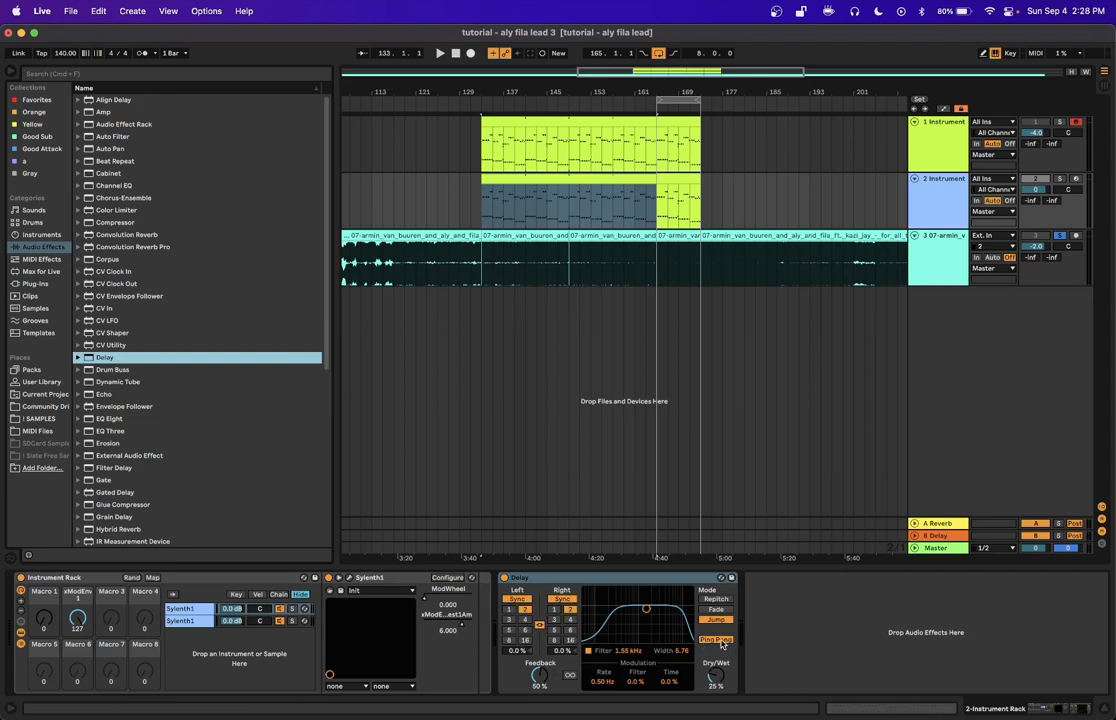
# - Set the Delay's left and right synced times to 1 and its feedback to 36%
pyautogui.click(511, 609)
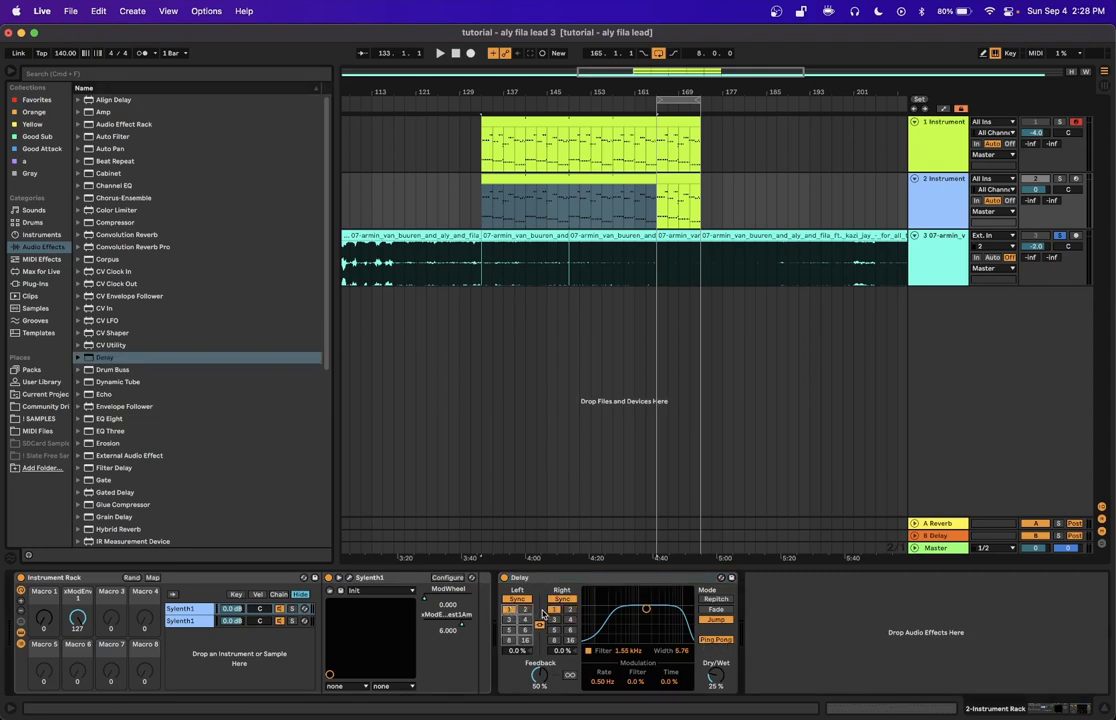
pyautogui.click(543, 675)
pyautogui.write('35')
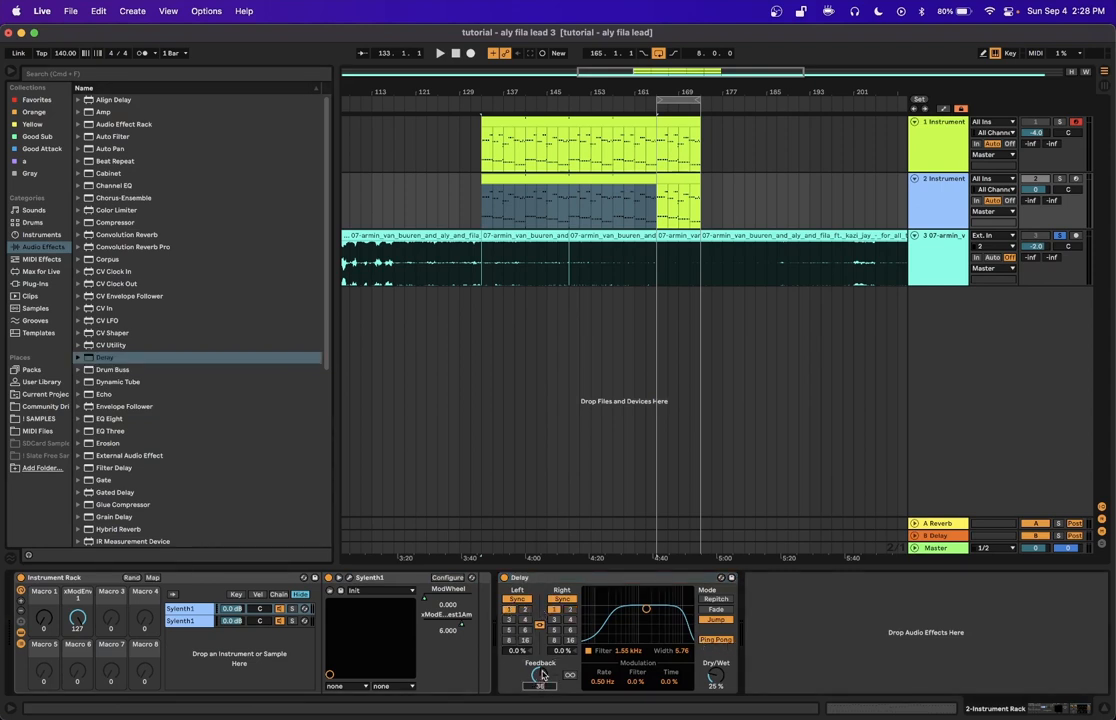
pyautogui.press('Return')
# - Set the Delay's Dry/Wet to 41% and review its Equal-Loudness option
pyautogui.moveTo(714, 683); pyautogui.dragTo(714, 683)
pyautogui.rightClick(716, 679)
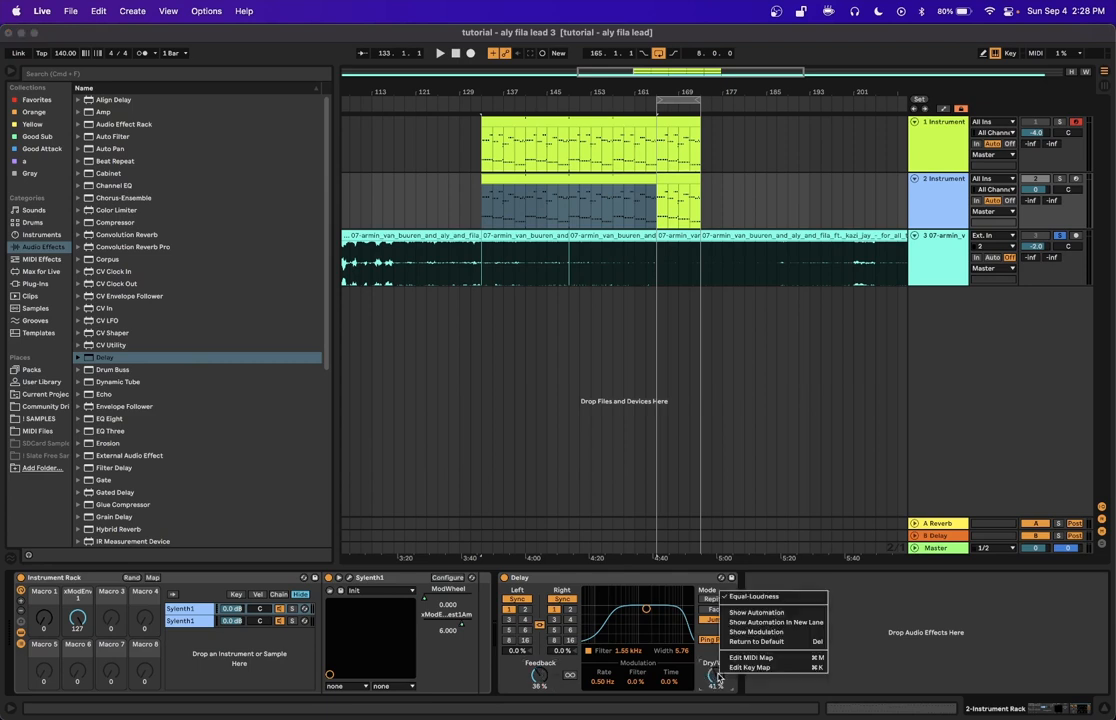
pyautogui.click(704, 671)
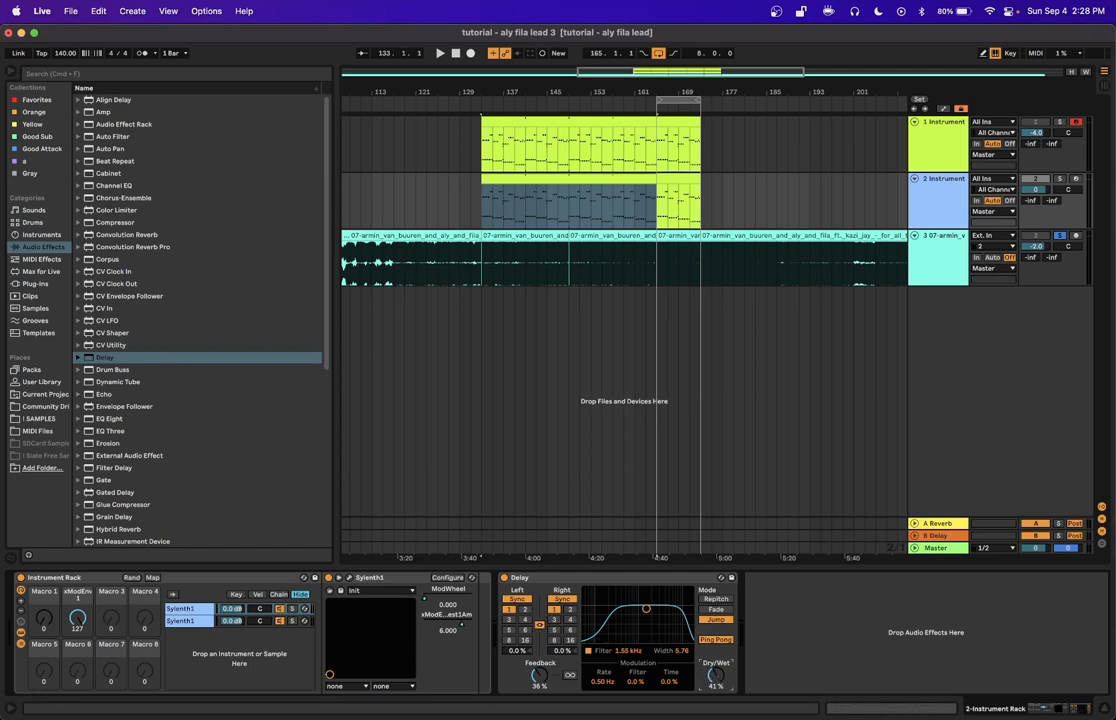
pyautogui.rightClick(717, 680)
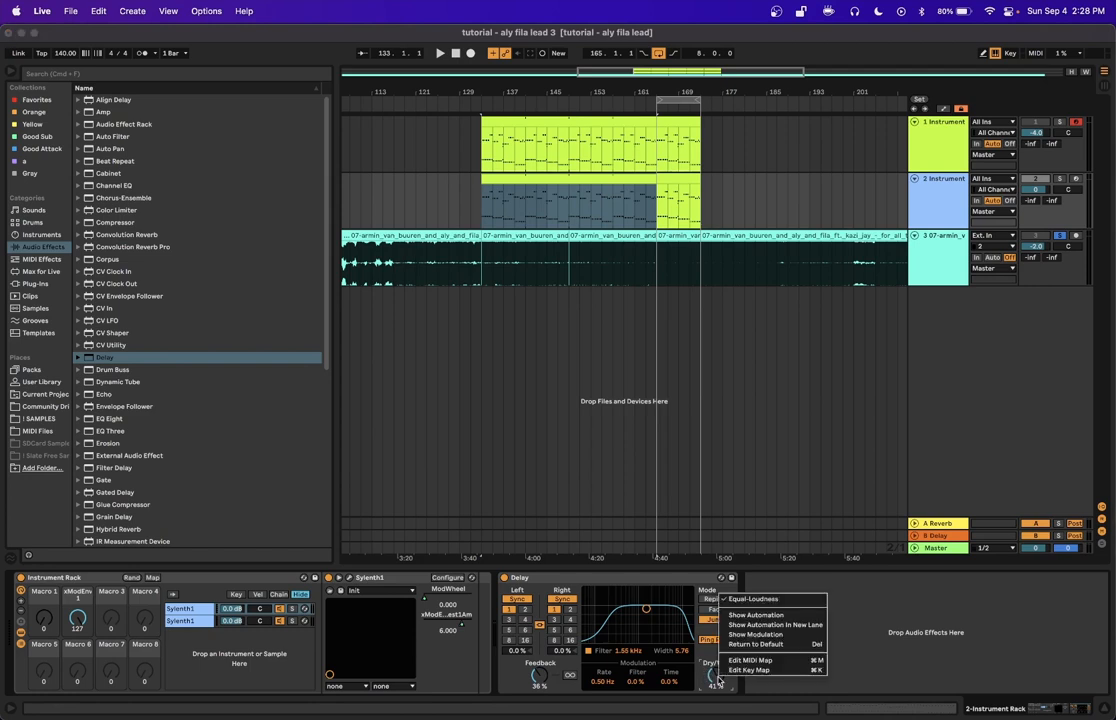
pyautogui.click(775, 600)
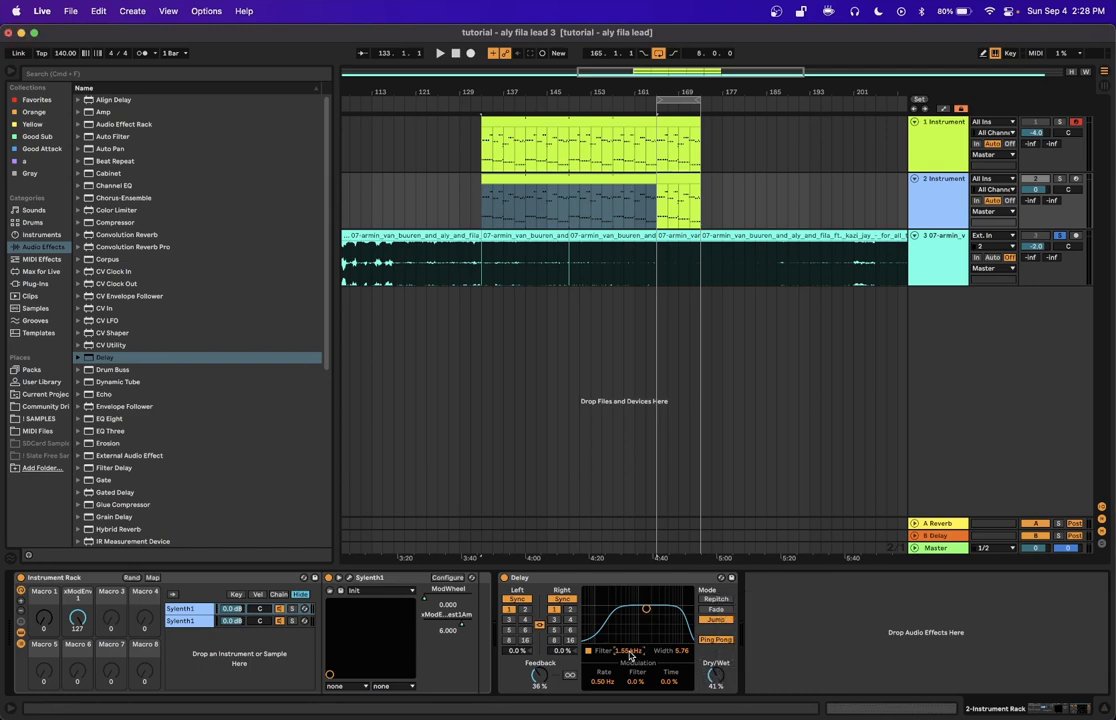
# - Set the Delay's filter frequency to 2.08 kHz and the filter width to 7.00
pyautogui.write('1')
pyautogui.press('Return')
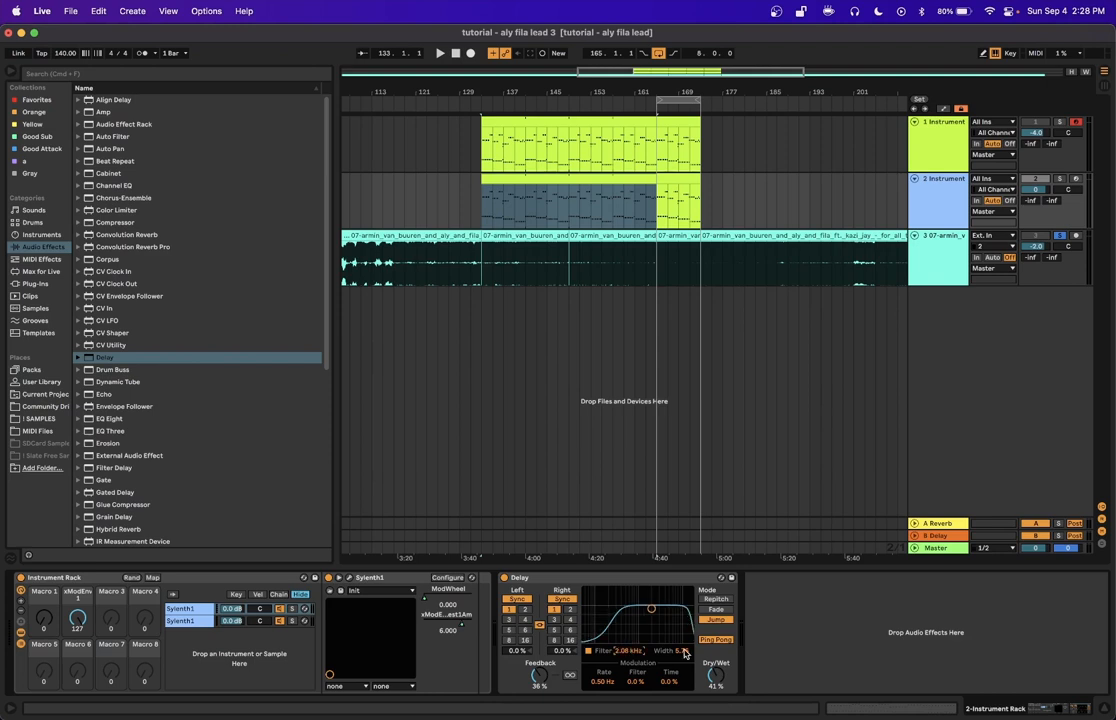
pyautogui.press('Return')
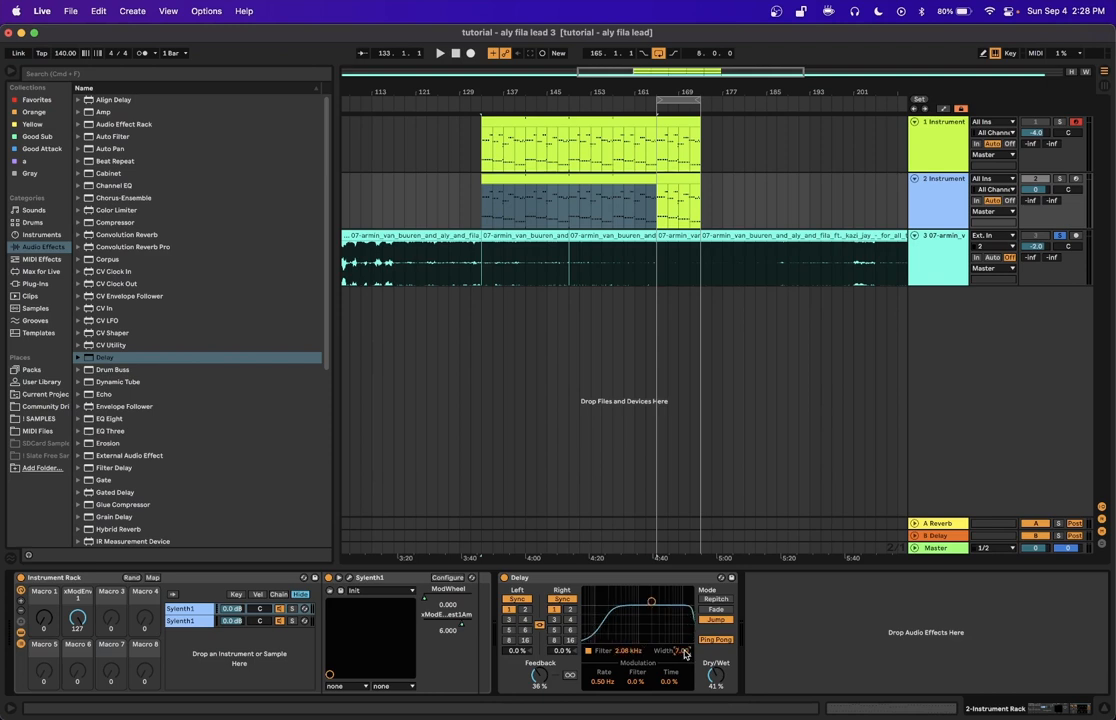
# - Solo the second instrument track and play the lead with the delay
pyautogui.press('space')
pyautogui.press('space')
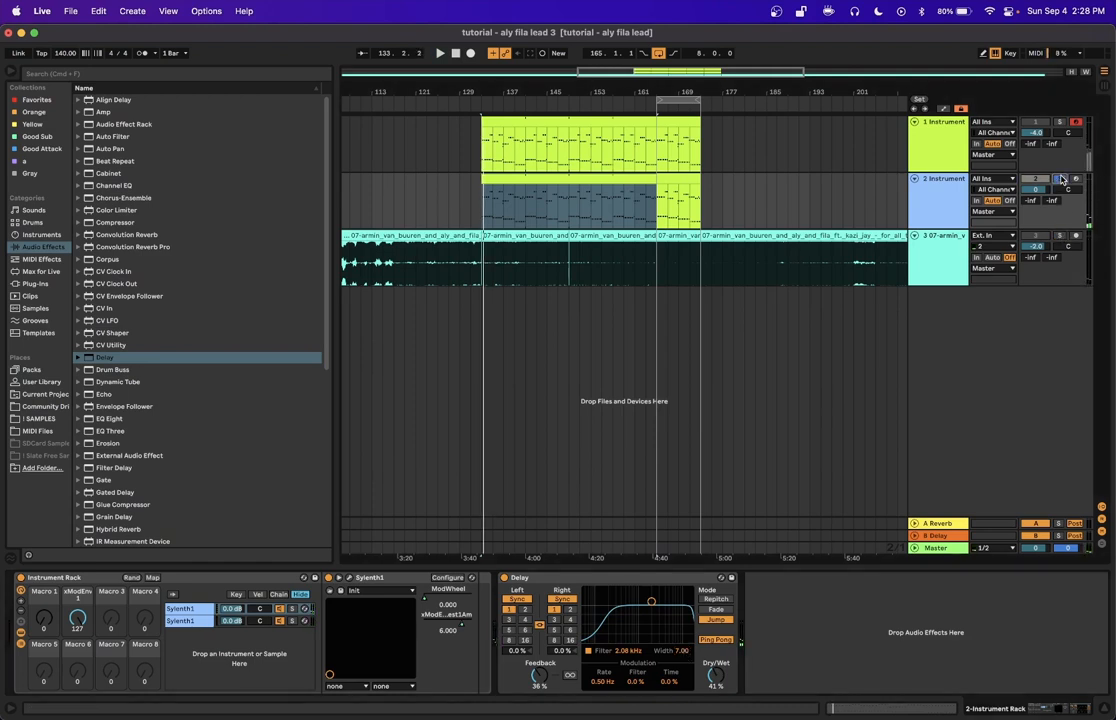
pyautogui.press('space')
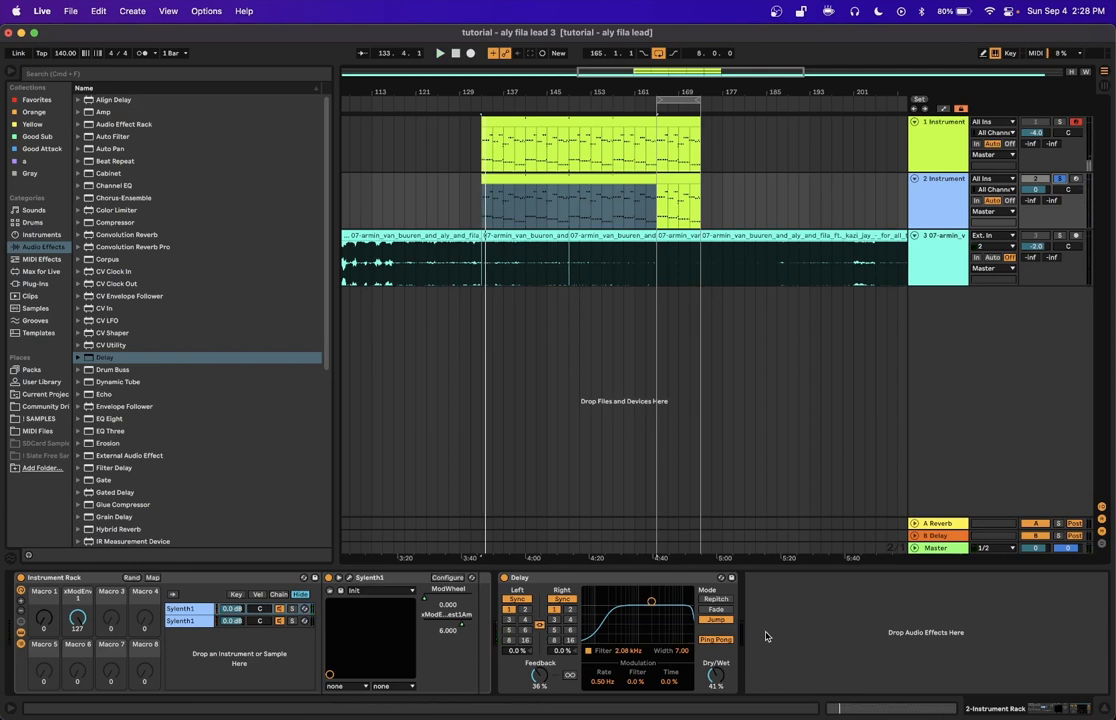
# - Add ValhallaVintageVerb after the Delay and load its Bright Hall Pads user preset
pyautogui.click(48, 285)
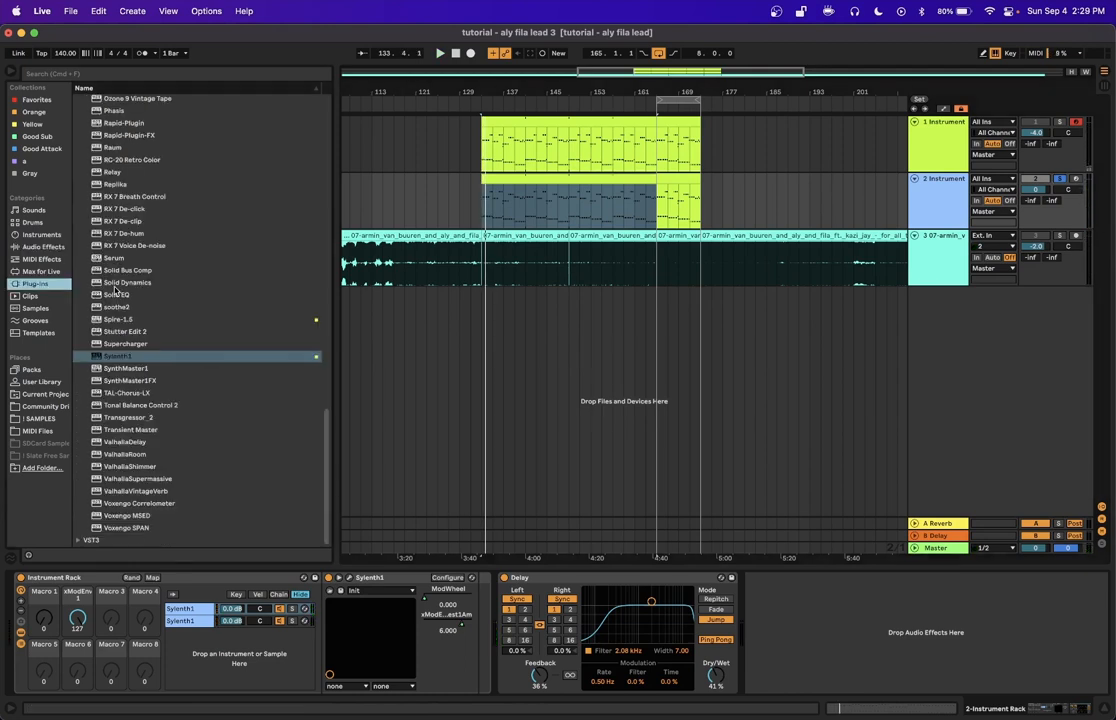
pyautogui.doubleClick(137, 491)
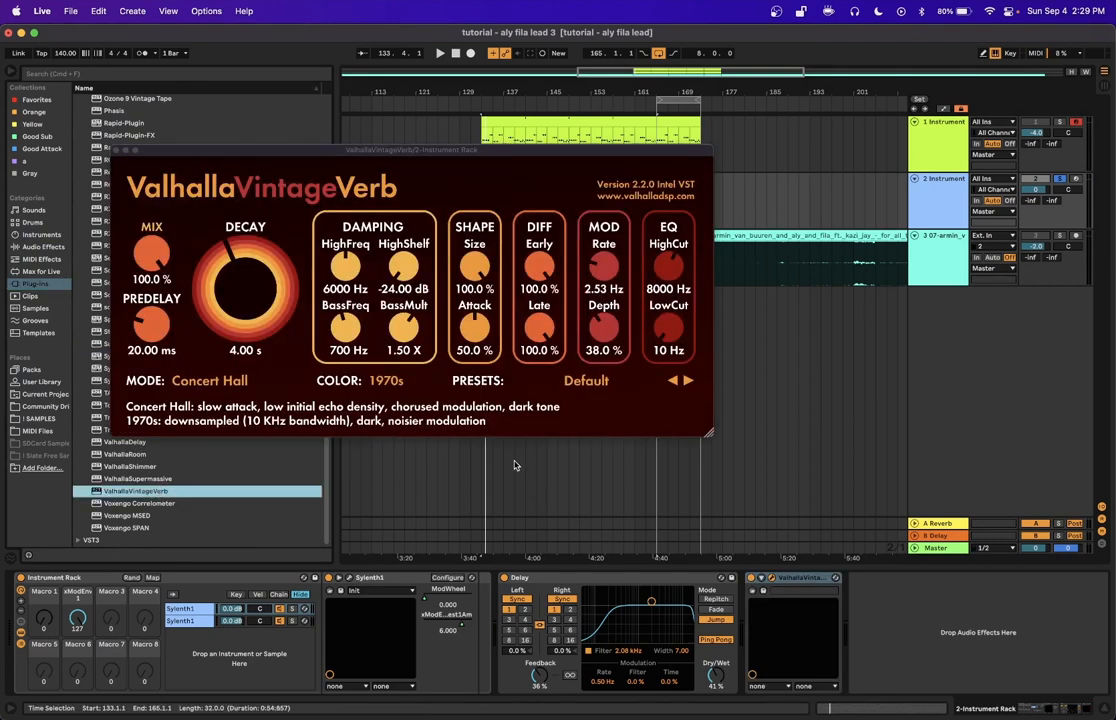
pyautogui.click(575, 381)
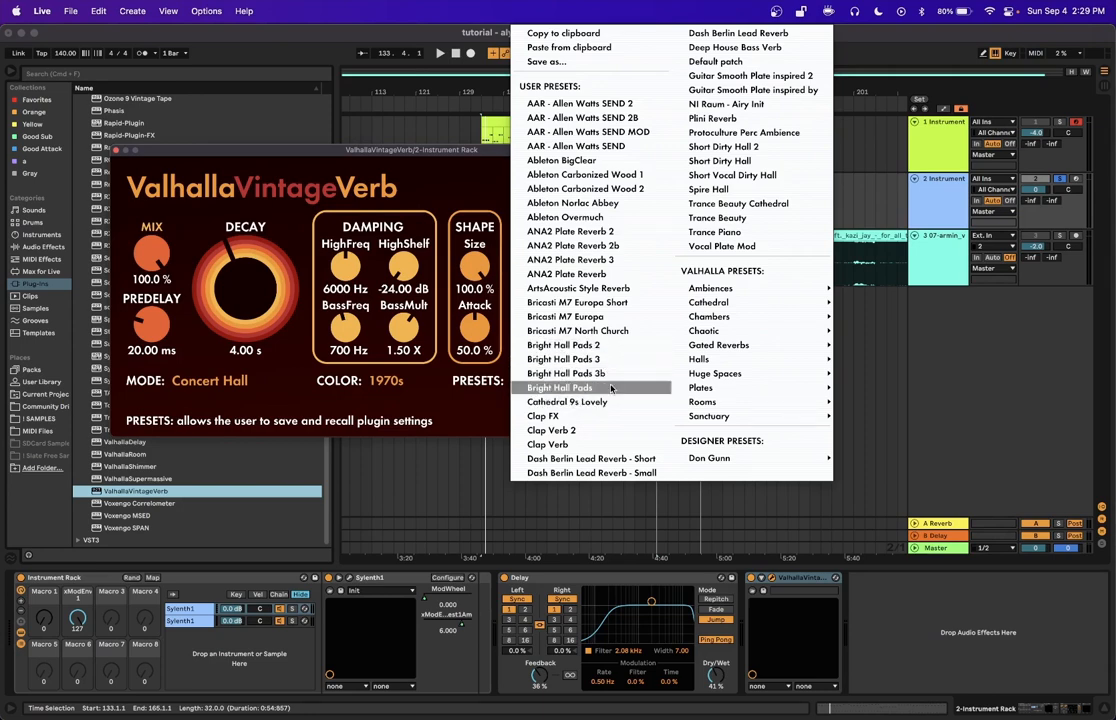
pyautogui.click(614, 388)
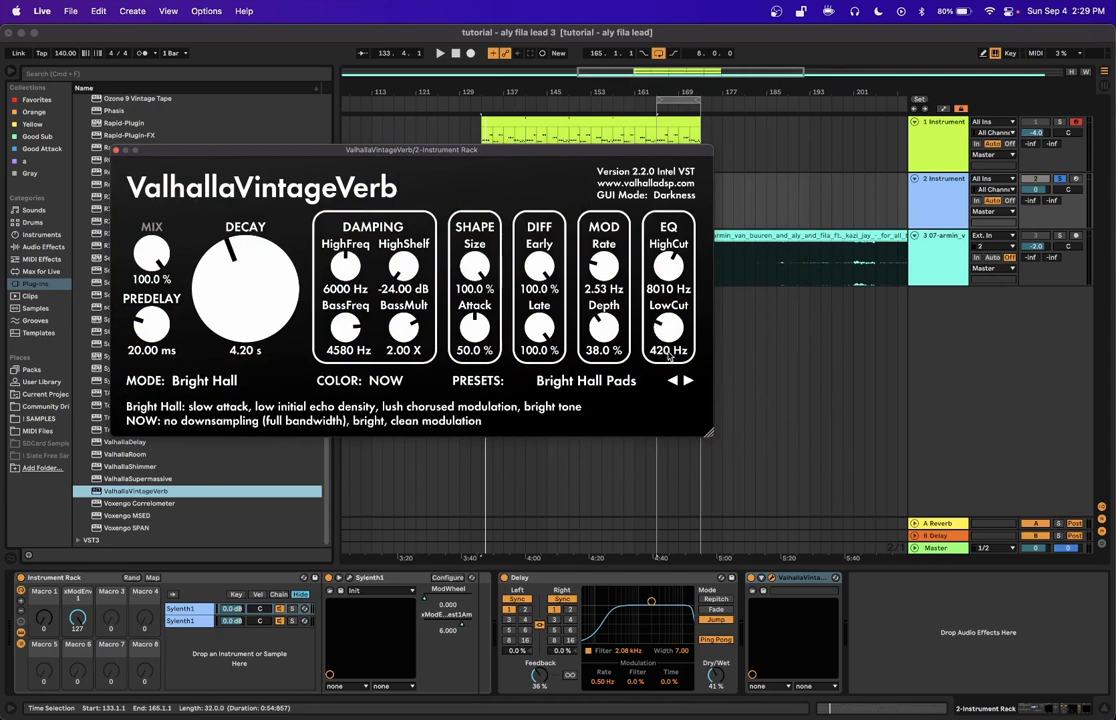
pyautogui.moveTo(140, 240); pyautogui.dragTo(160, 276)
pyautogui.click(115, 152)
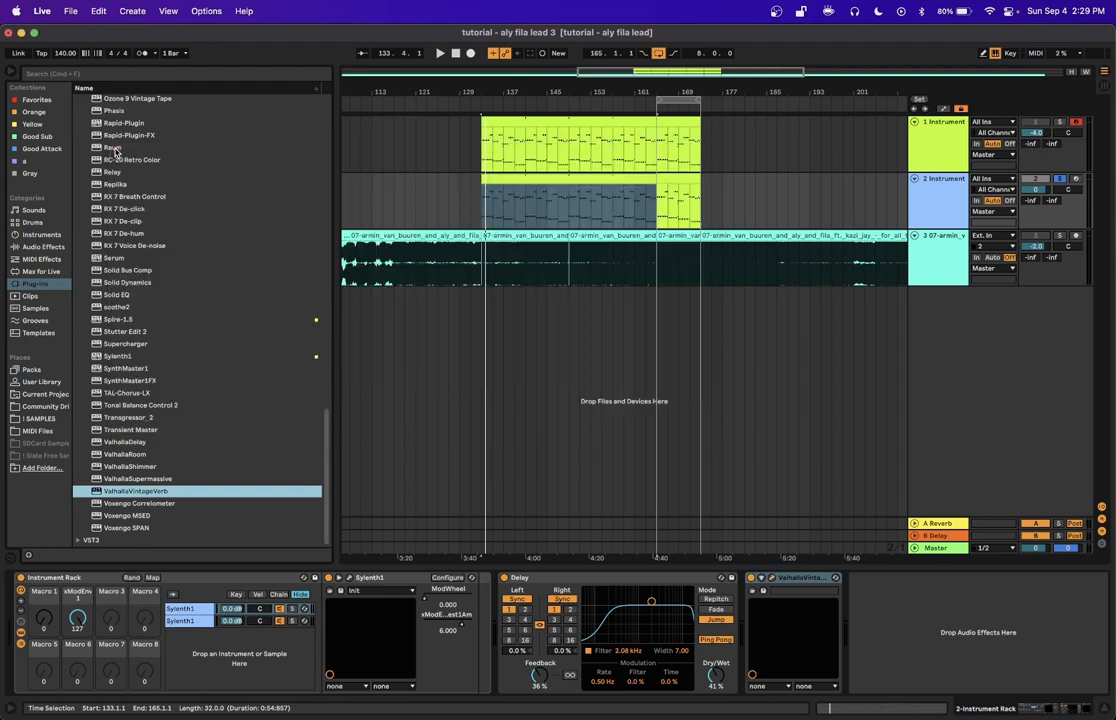
# - Listen to the lead with the reverb, and fold the Delay and ValhallaVintageVerb devices
pyautogui.click(802, 582)
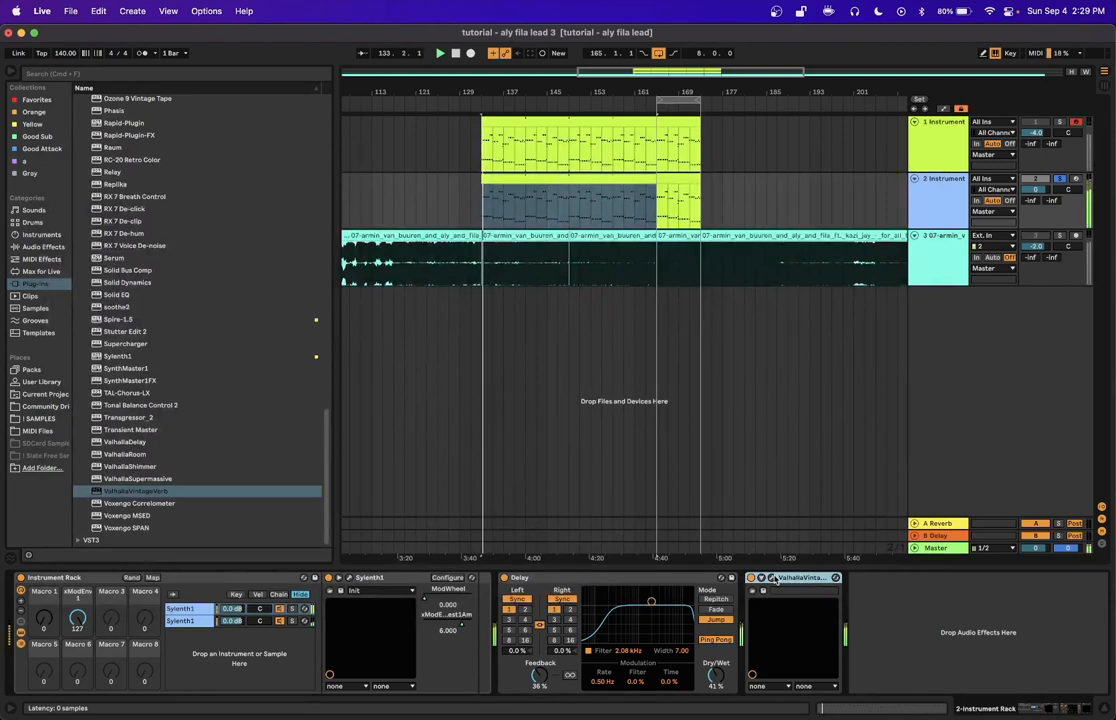
pyautogui.press('space')
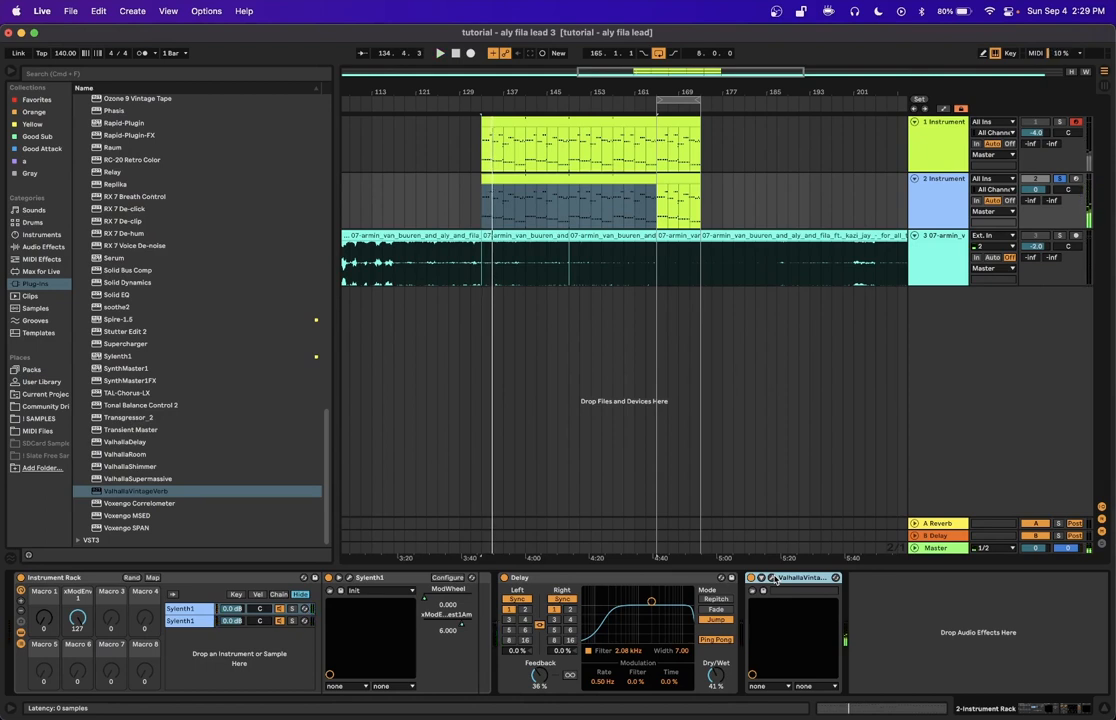
pyautogui.doubleClick(666, 578)
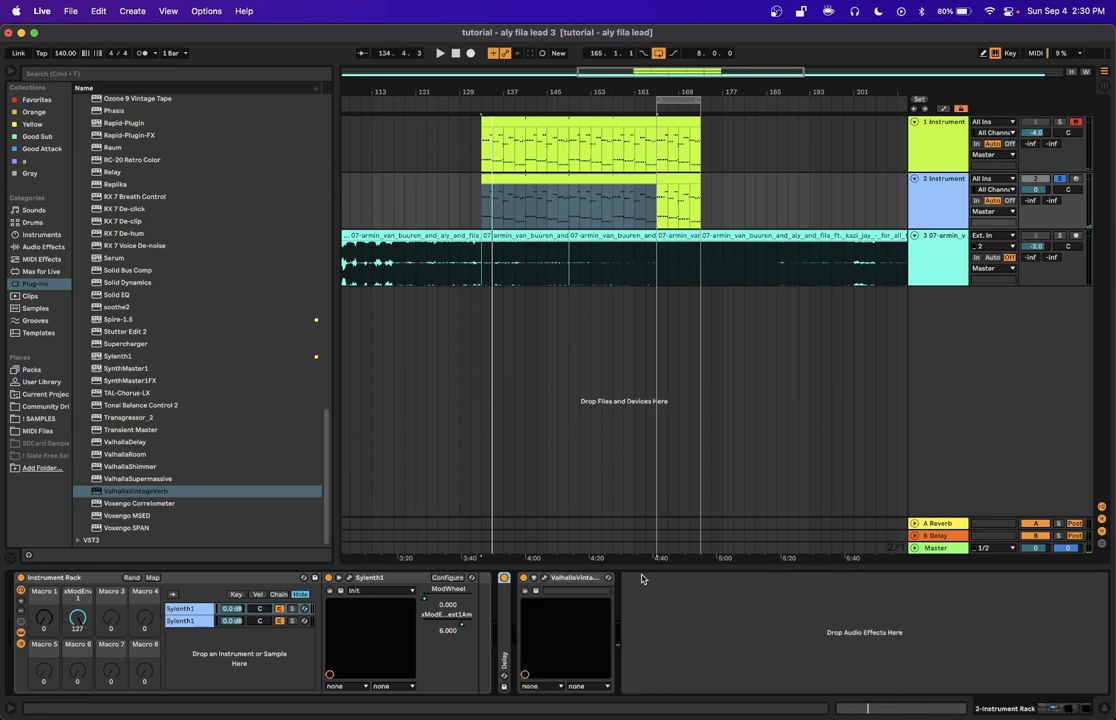
pyautogui.click(589, 578)
pyautogui.doubleClick(589, 578)
# - Add the EQ Eight preset "! JA - Harsh Resonance Remover" after ValhallaVintageVerb
pyautogui.click(43, 246)
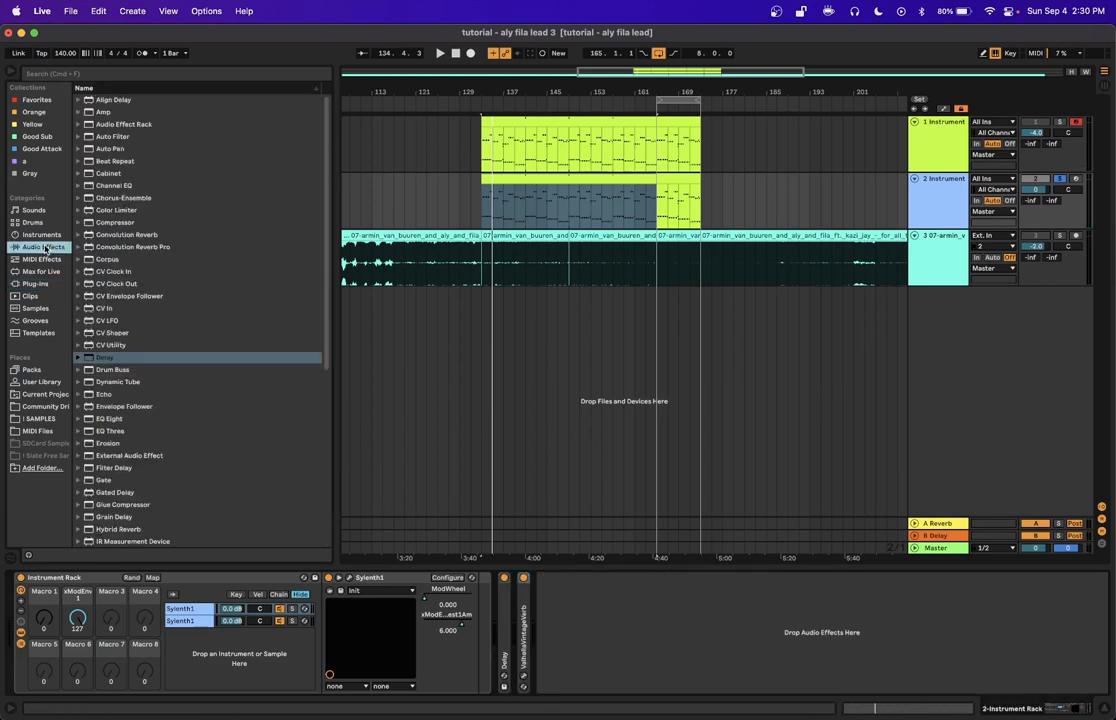
pyautogui.scroll(-3, 119, 293)
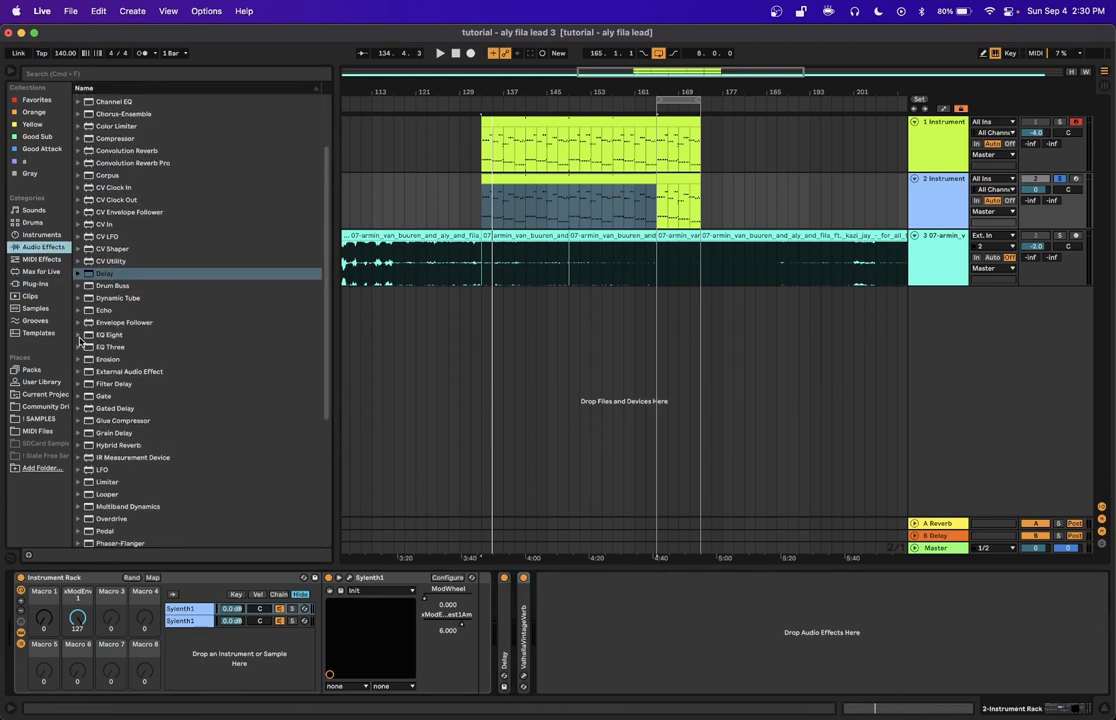
pyautogui.click(80, 335)
pyautogui.scroll(-1, 94, 300)
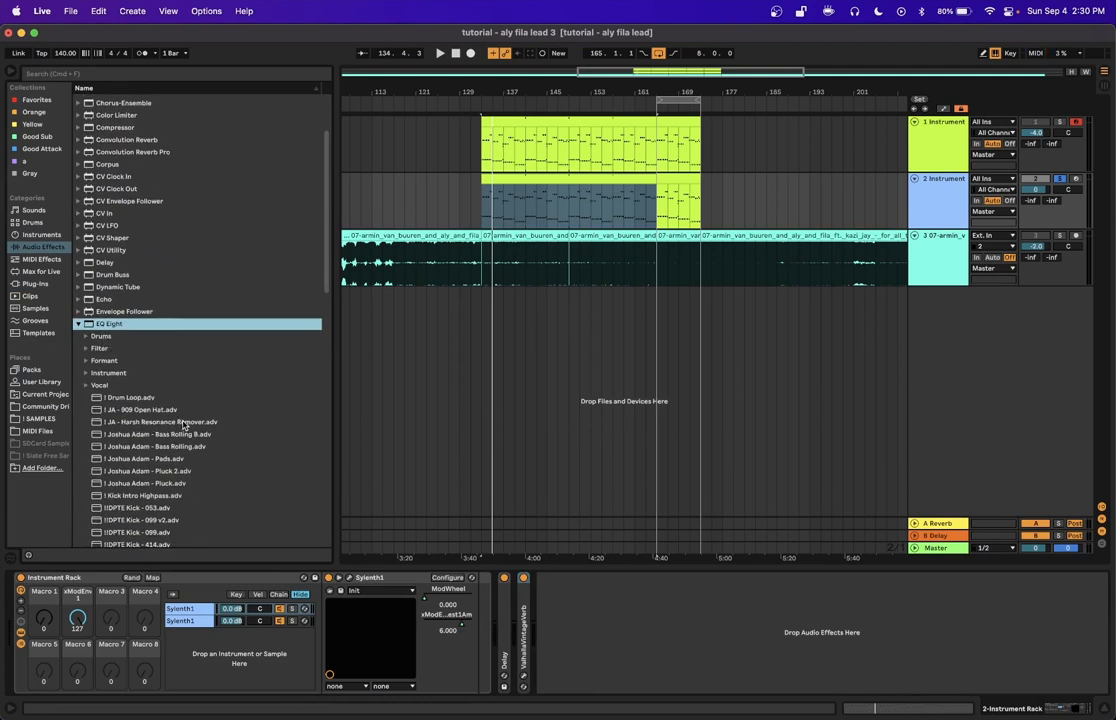
pyautogui.moveTo(183, 425); pyautogui.dragTo(490, 535)
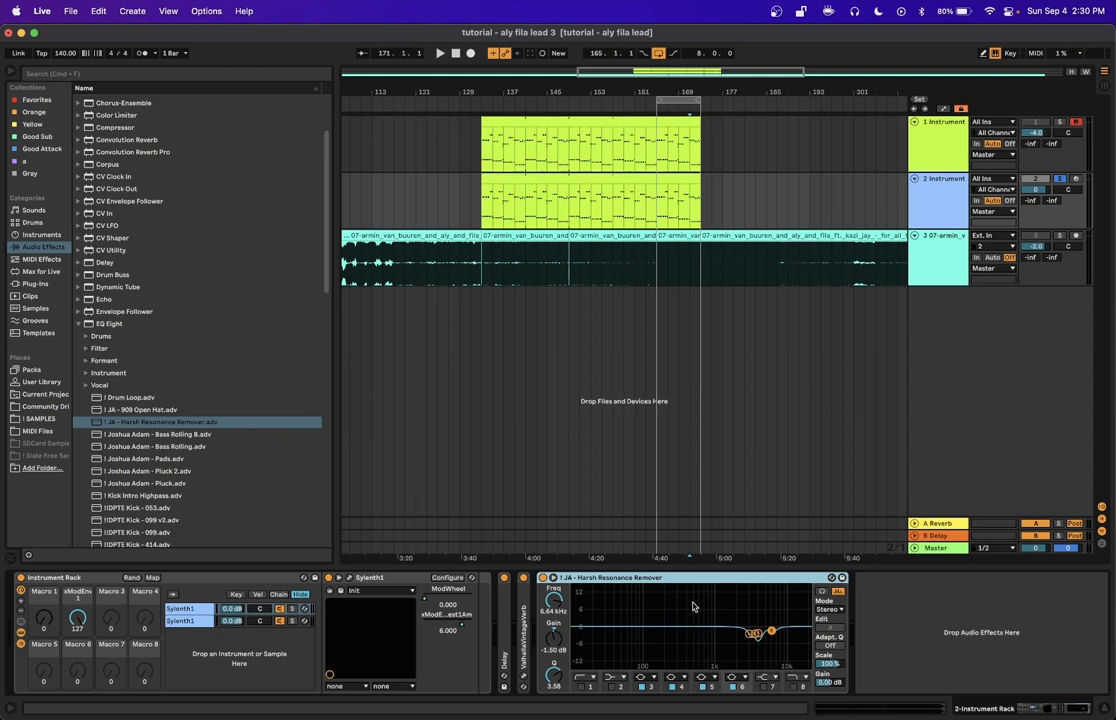
# - Examine the EQ's cuts in the enlarged display and look through the Plugin Alliance plug-ins
pyautogui.click(822, 591)
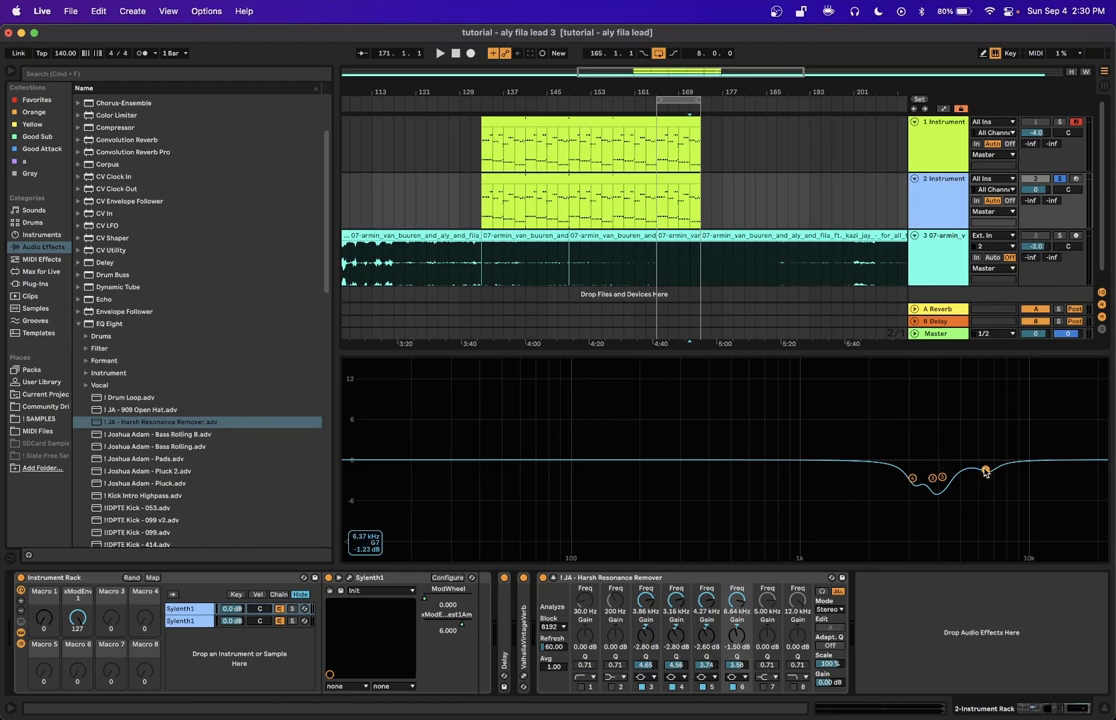
pyautogui.click(35, 283)
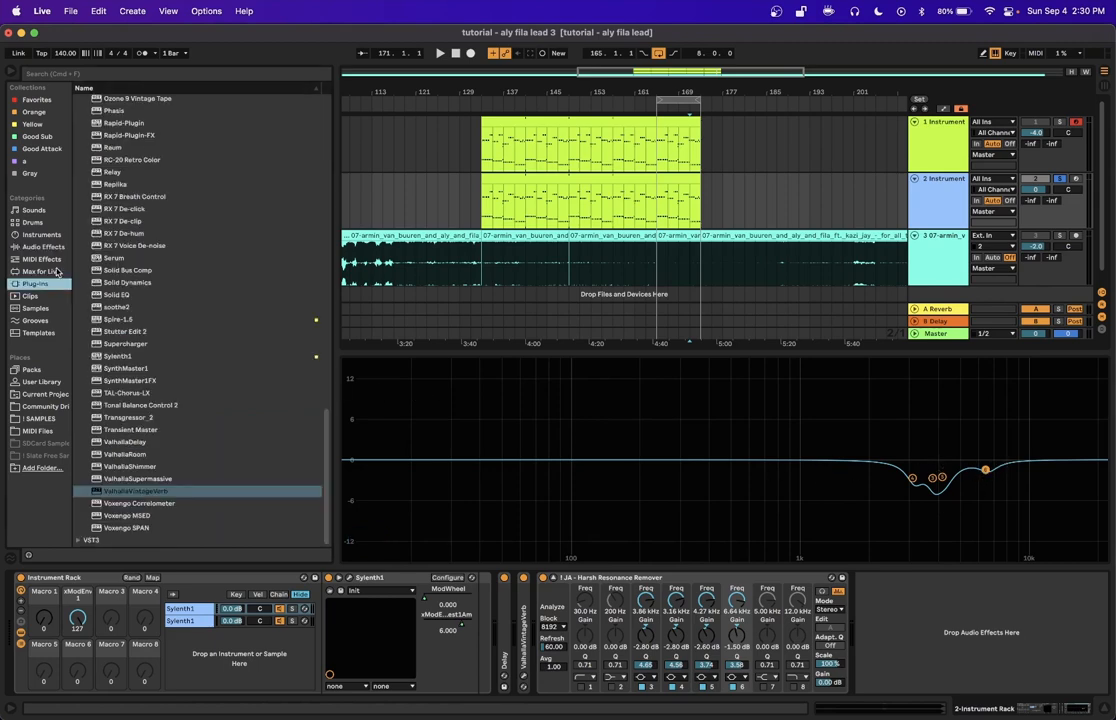
pyautogui.click(86, 161)
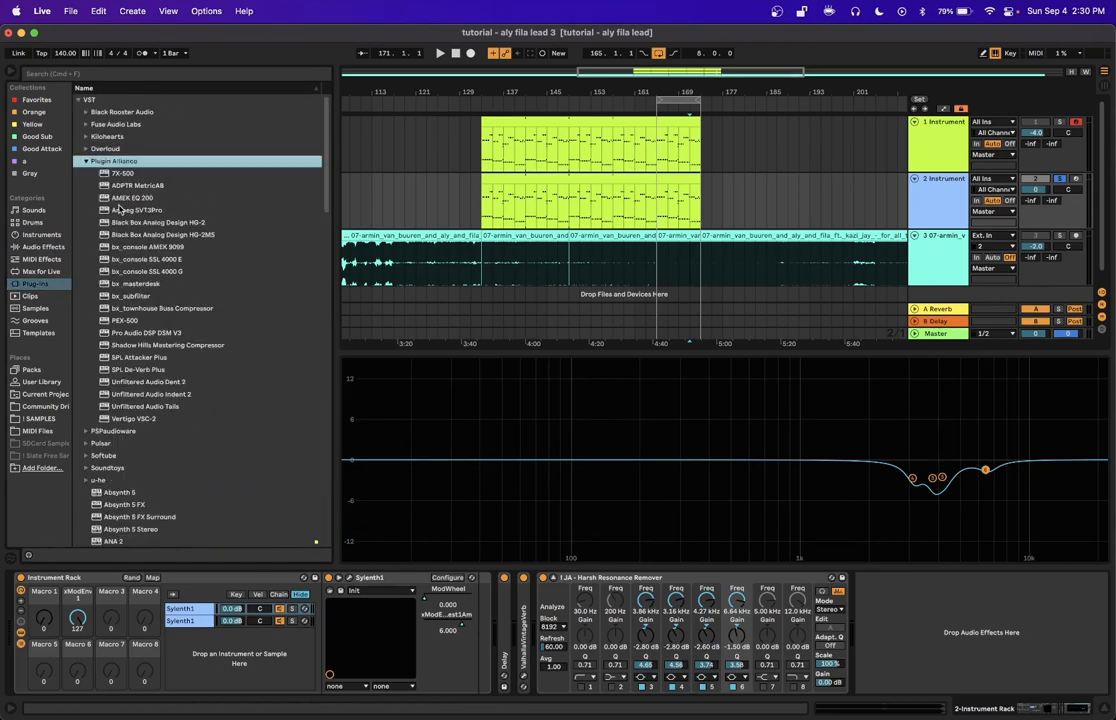
pyautogui.click(140, 284)
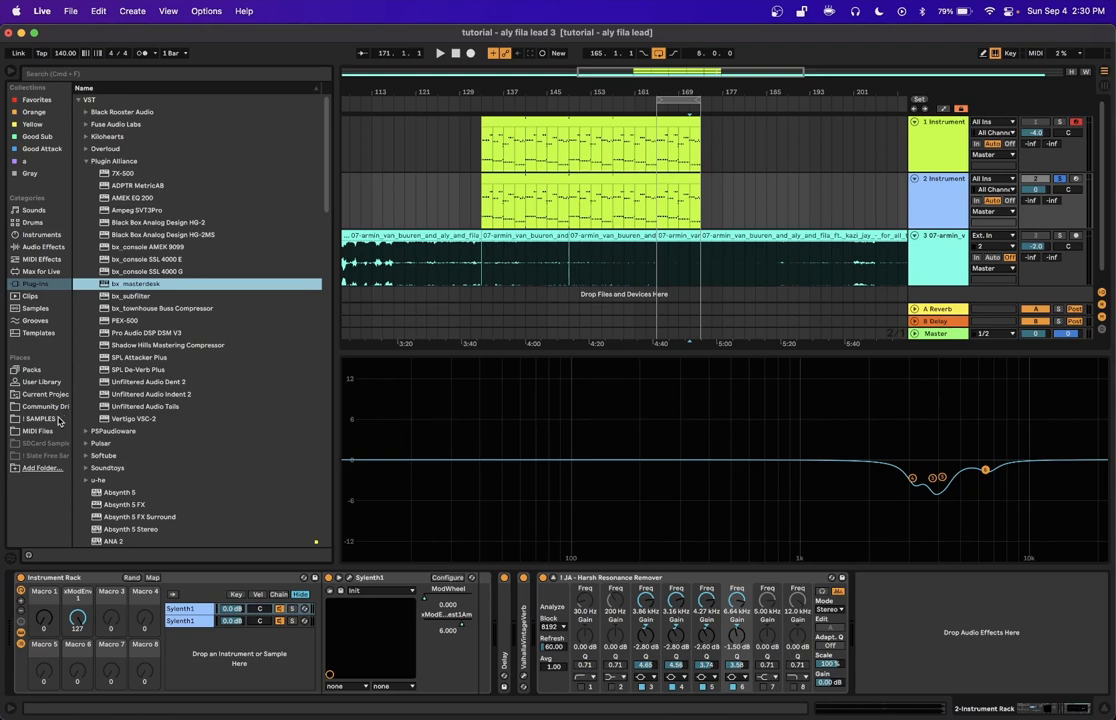
pyautogui.click(54, 247)
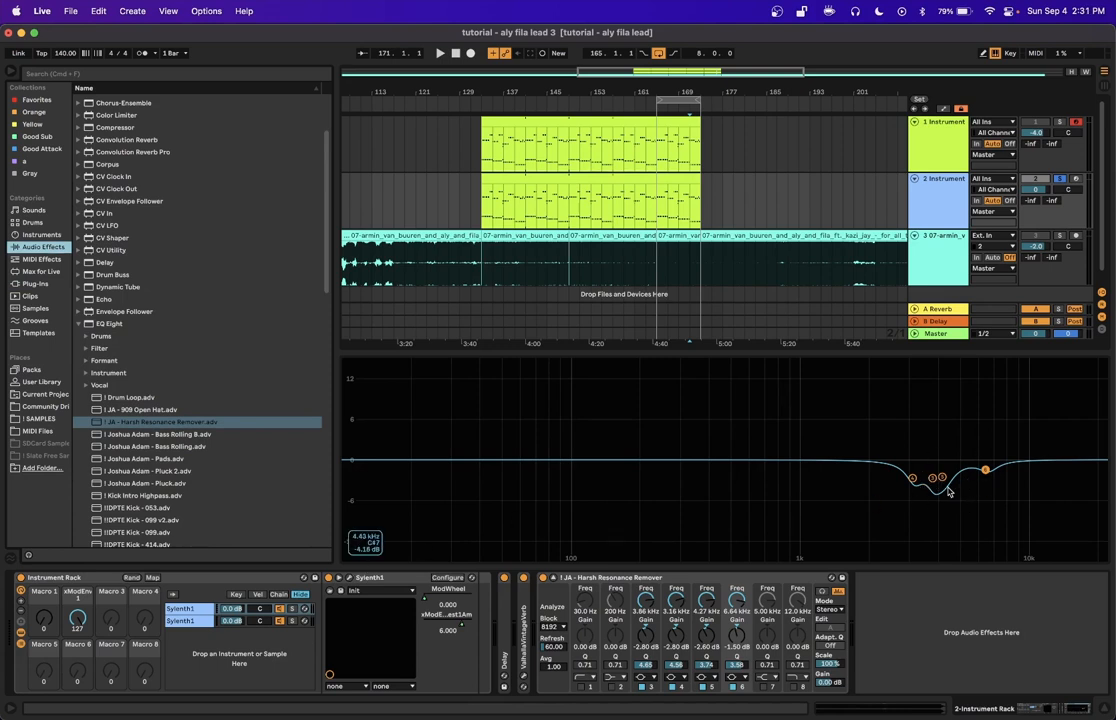
pyautogui.press('Escape')
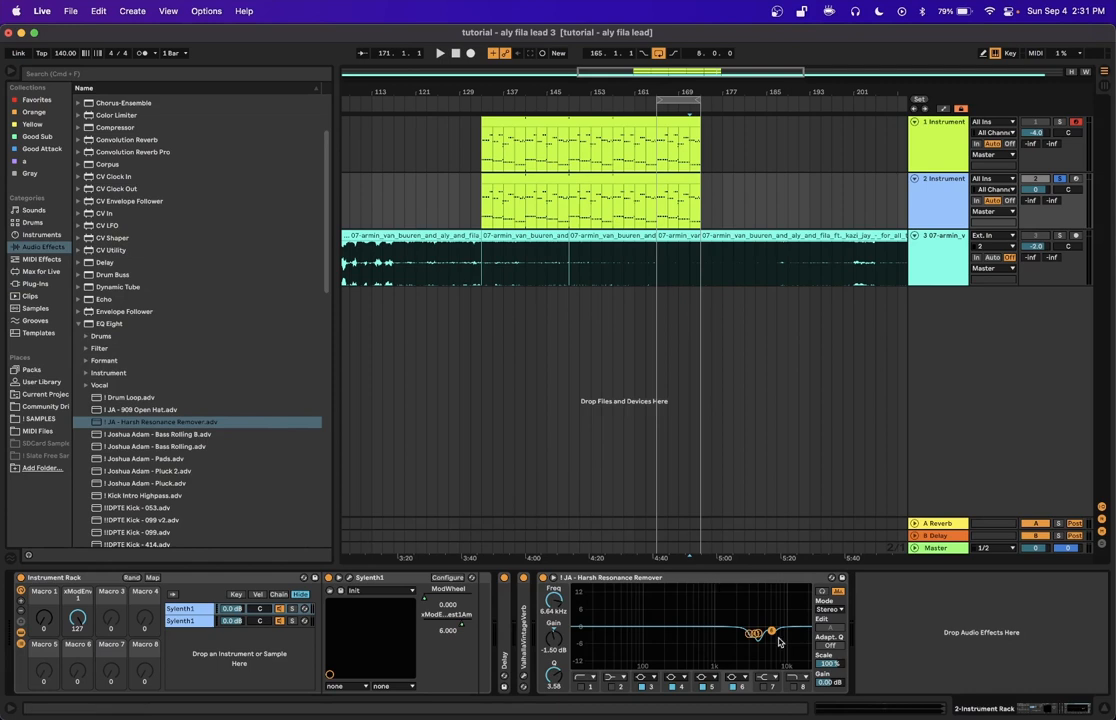
# - Try other Scale amounts on the EQ and reset the scale to 100%
pyautogui.click(828, 663)
pyautogui.moveTo(828, 663)
pyautogui.mouseDown()
pyautogui.moveTo(828, 715)
pyautogui.moveTo(837, 630)
pyautogui.moveTo(837, 666)
pyautogui.mouseUp()
pyautogui.moveTo(838, 666); pyautogui.dragTo(838, 677)
pyautogui.doubleClick(839, 666)
# - Turn off EQ bands 3 and 5, and enable band 1 as a low cut at 150 Hz
pyautogui.click(703, 688)
pyautogui.click(560, 578)
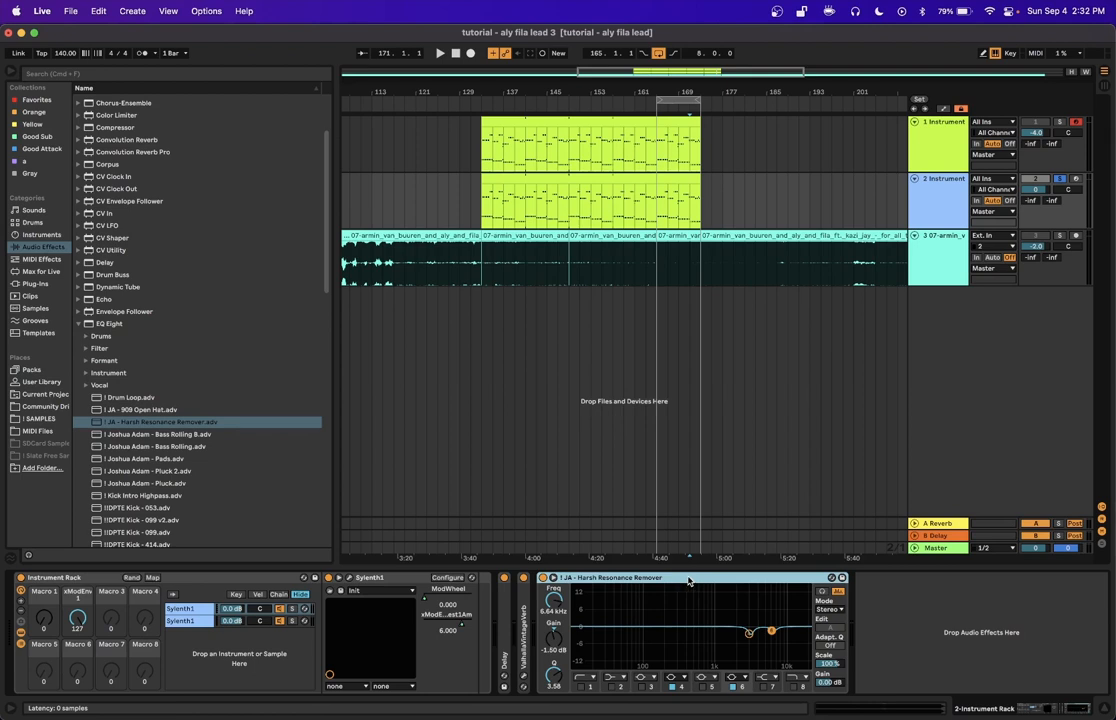
pyautogui.click(583, 688)
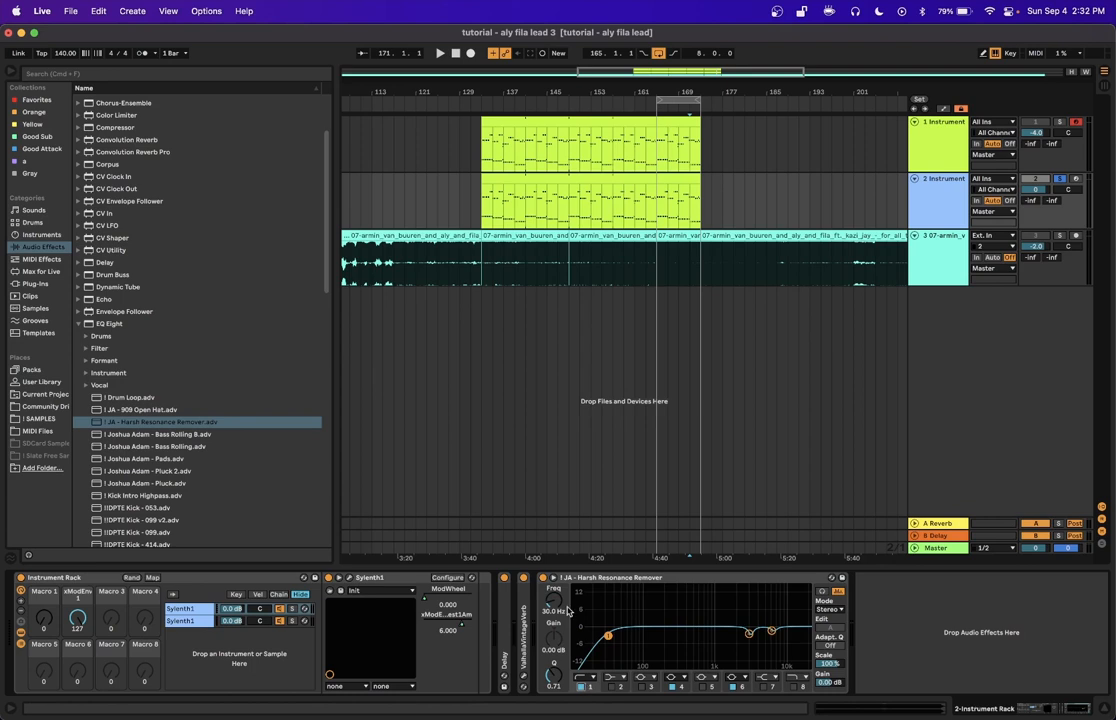
pyautogui.moveTo(555, 620); pyautogui.dragTo(558, 606)
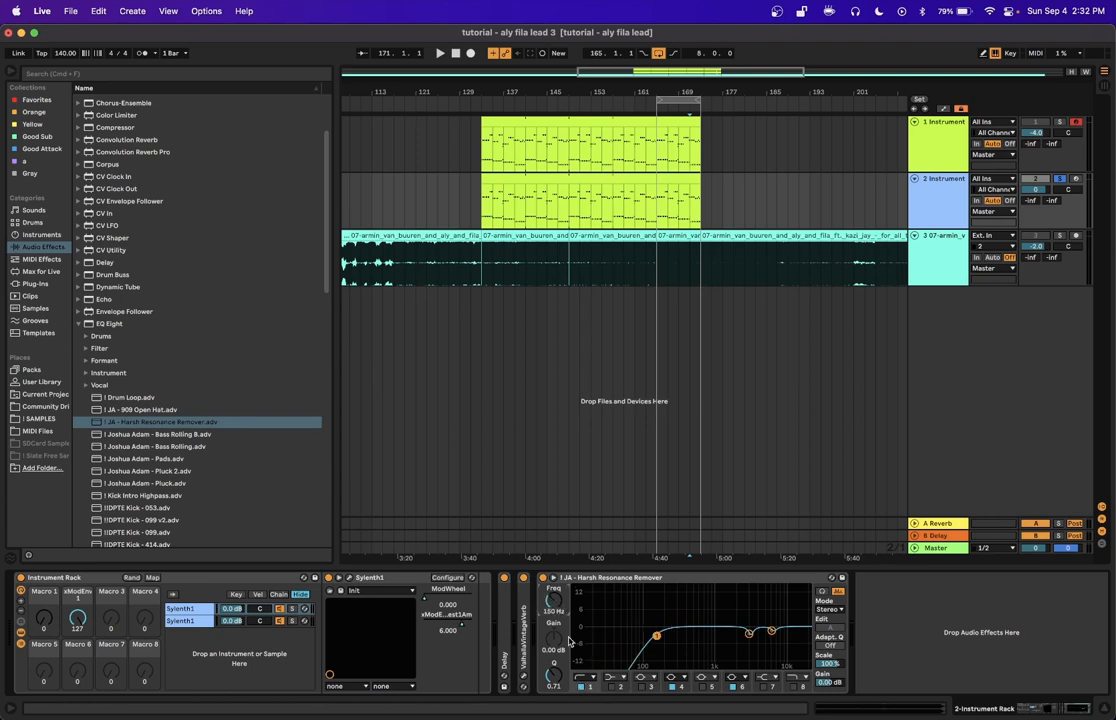
# - Enable EQ band 2 at 2.00 kHz with a gain of -1.35 dB and a Q of 1.09, and fold the EQ
pyautogui.click(617, 688)
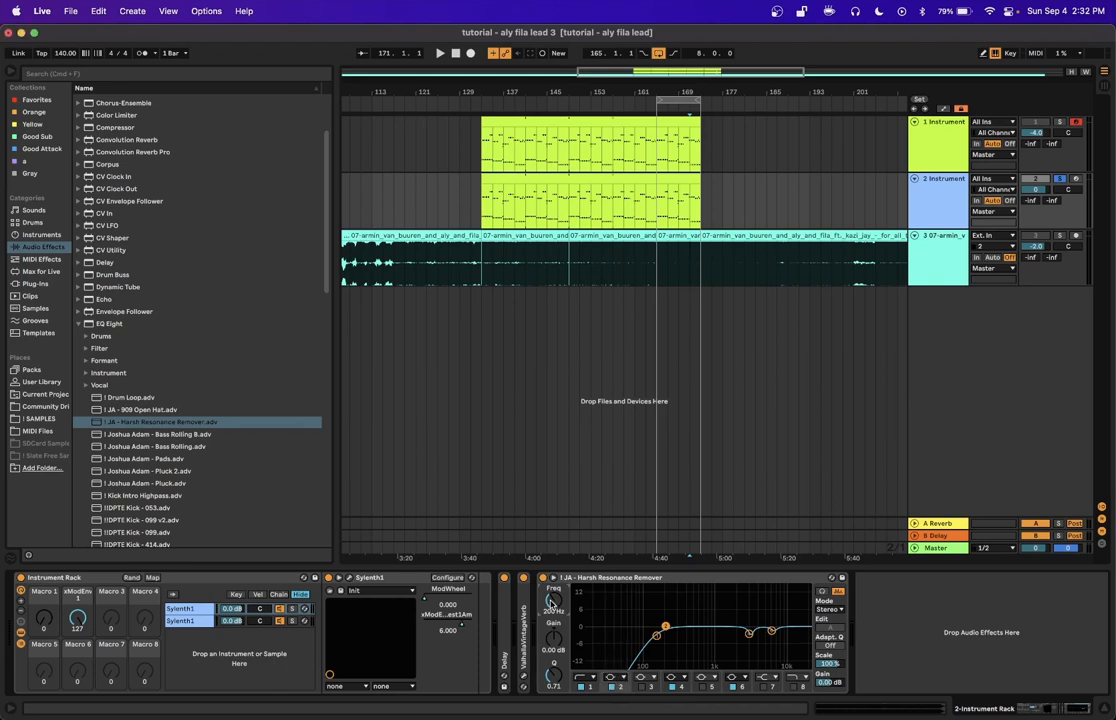
pyautogui.moveTo(551, 600); pyautogui.dragTo(551, 560)
pyautogui.click(561, 647)
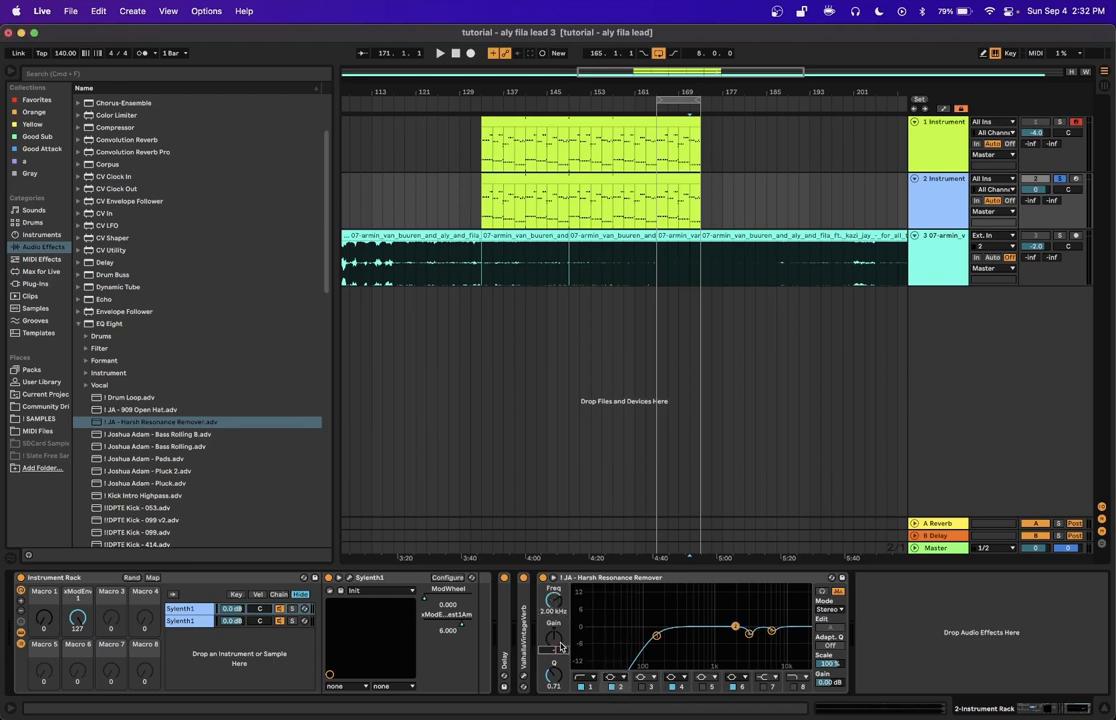
pyautogui.write('-1.35')
pyautogui.press('Return')
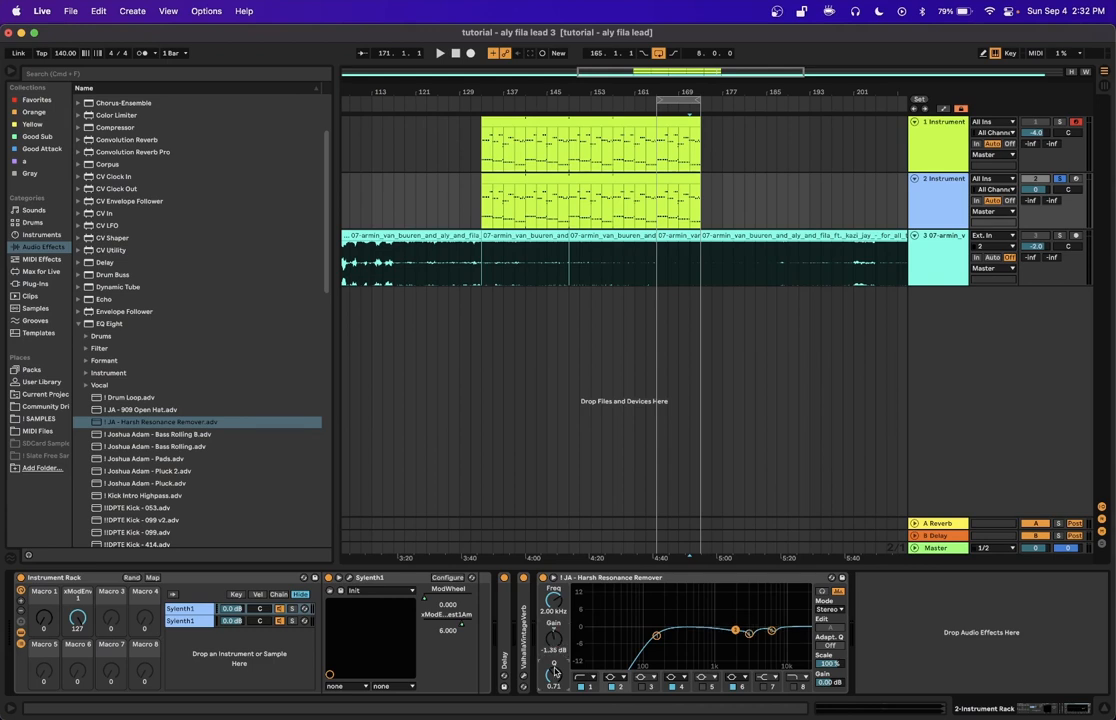
pyautogui.write('1.09')
pyautogui.press('Return')
pyautogui.doubleClick(567, 578)
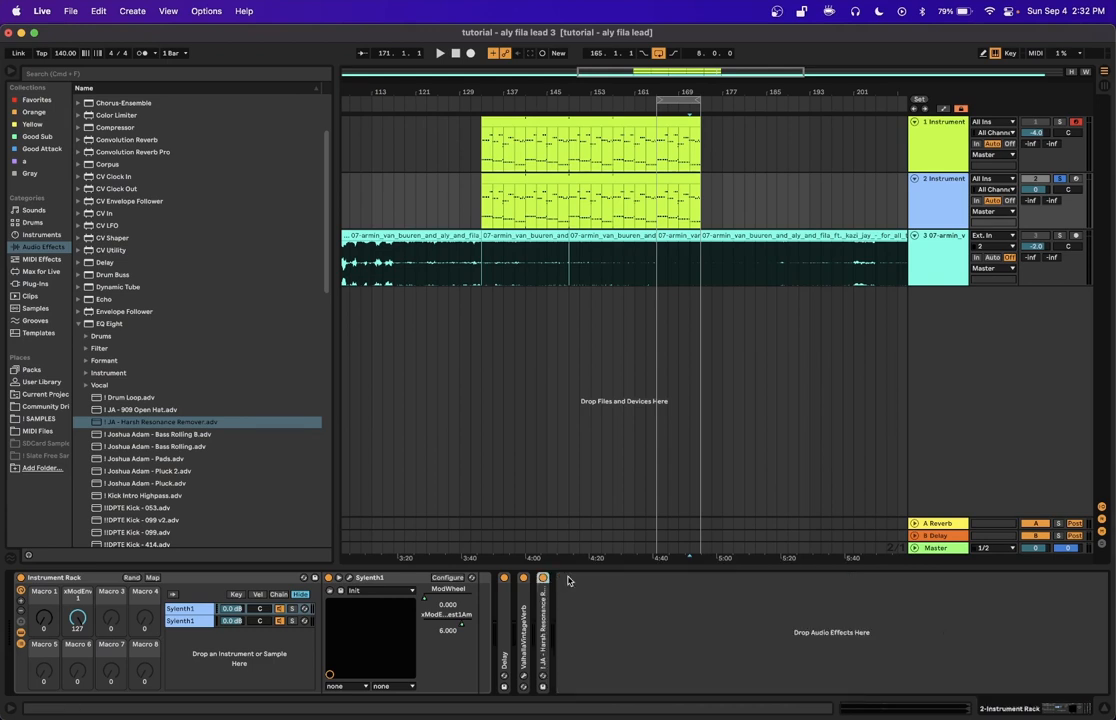
# - Add a default EQ Eight after the Harsh Resonance Remover EQ and fold the first EQ again
pyautogui.click(78, 328)
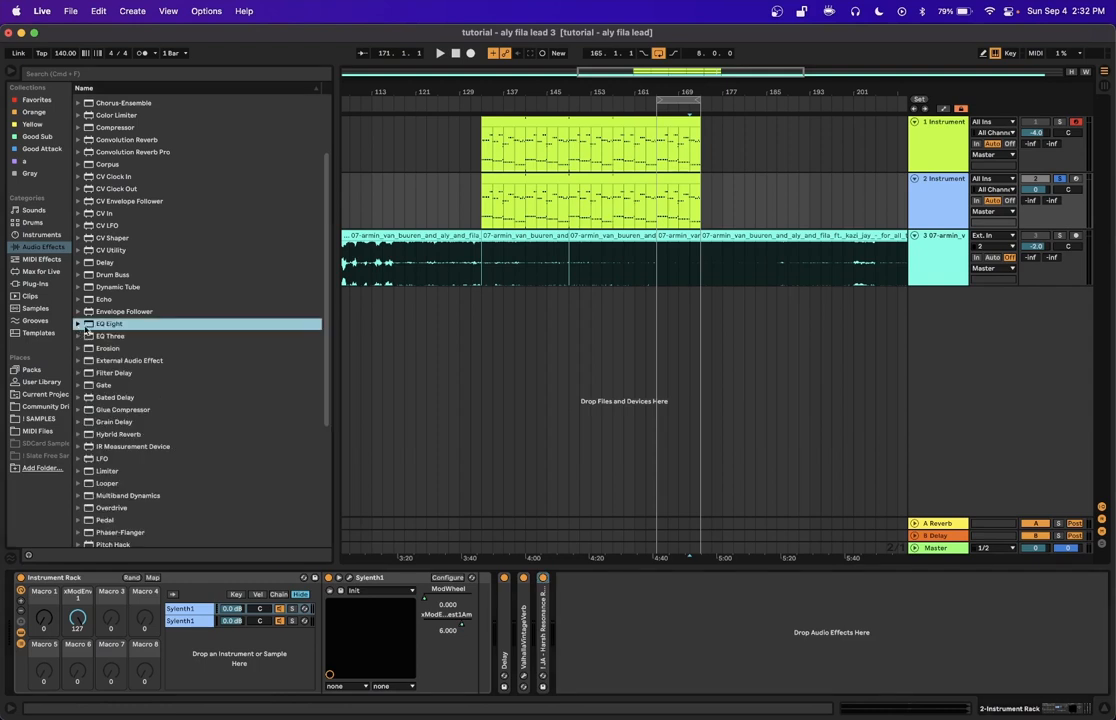
pyautogui.doubleClick(106, 326)
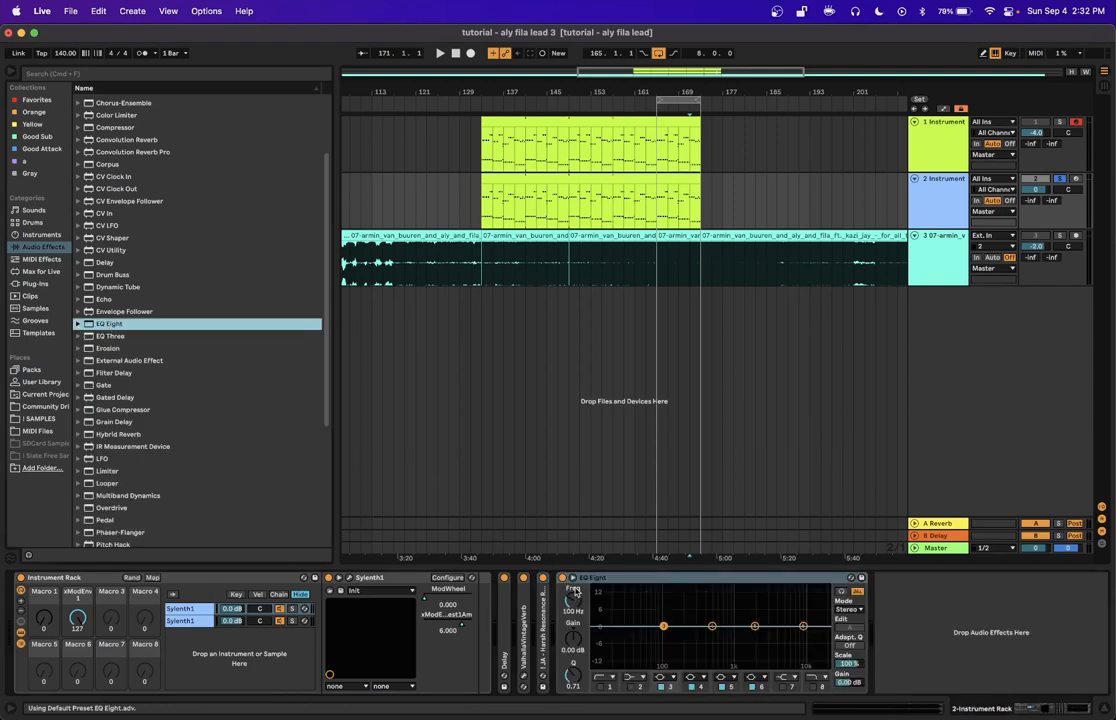
pyautogui.doubleClick(543, 625)
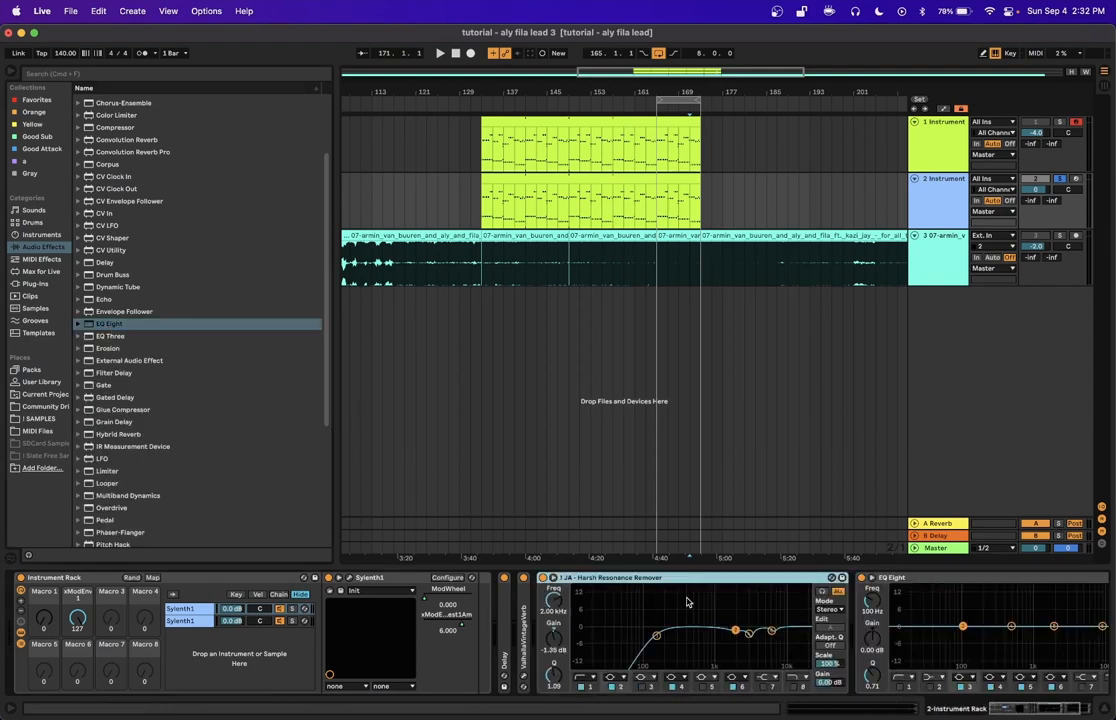
pyautogui.hscroll(3, 629, 610)
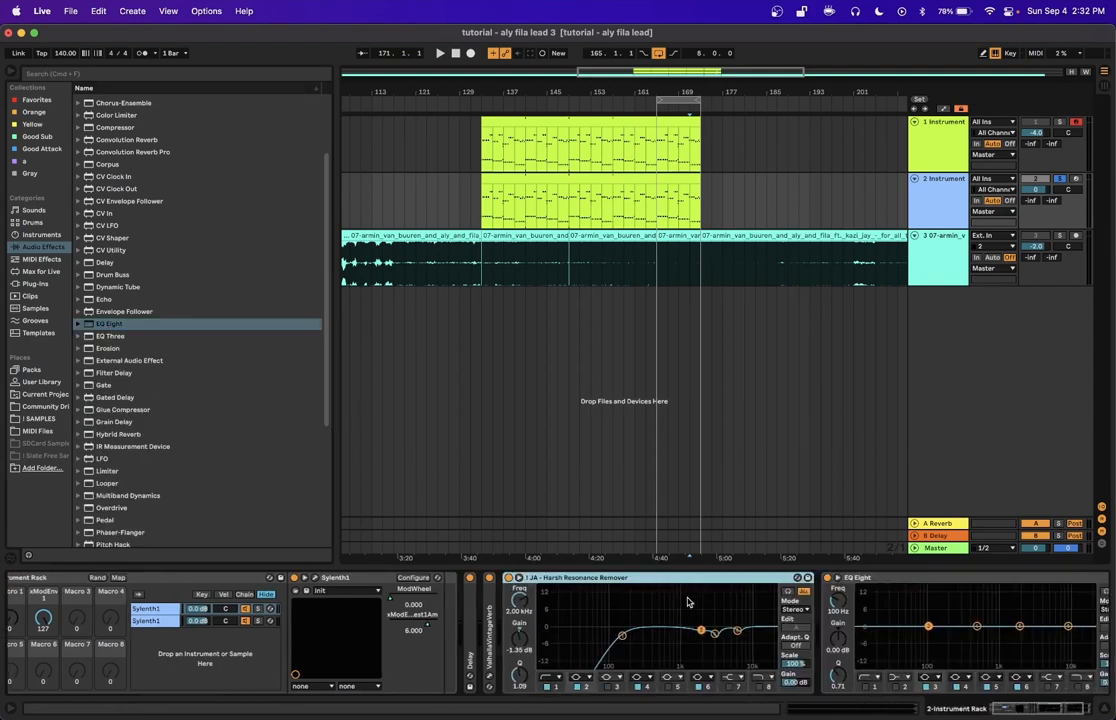
pyautogui.doubleClick(565, 578)
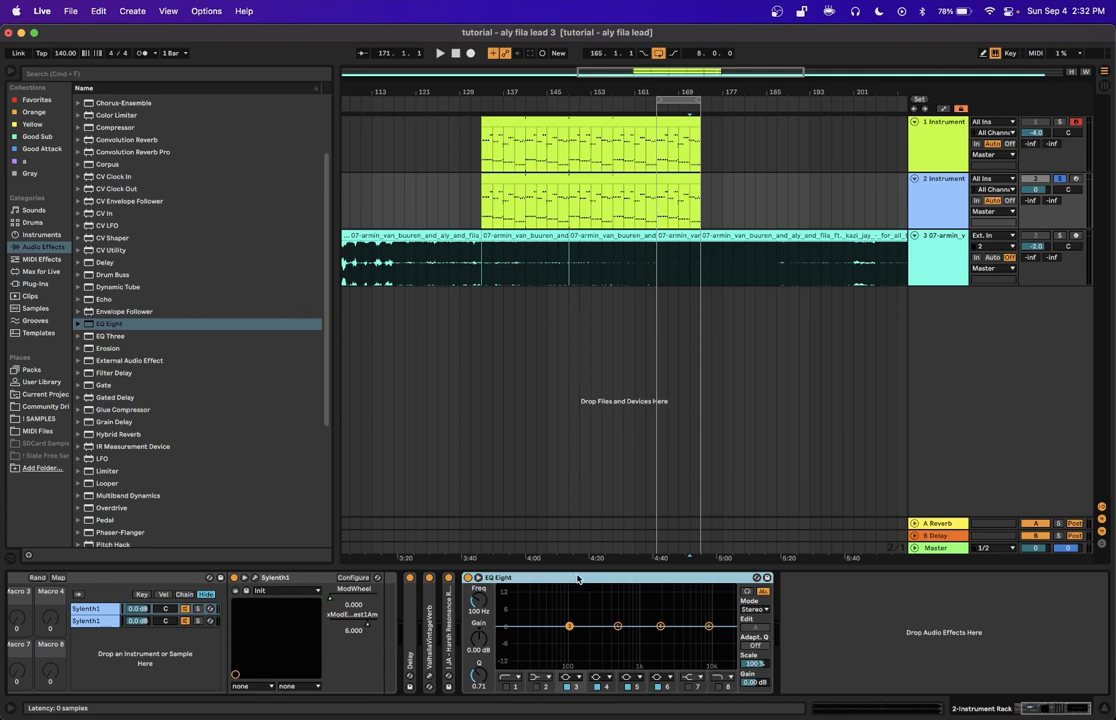
# - Enable band 4 of the new EQ Eight at 910 Hz with a gain of -2.20 dB and a Q of 1.3
pyautogui.click(606, 687)
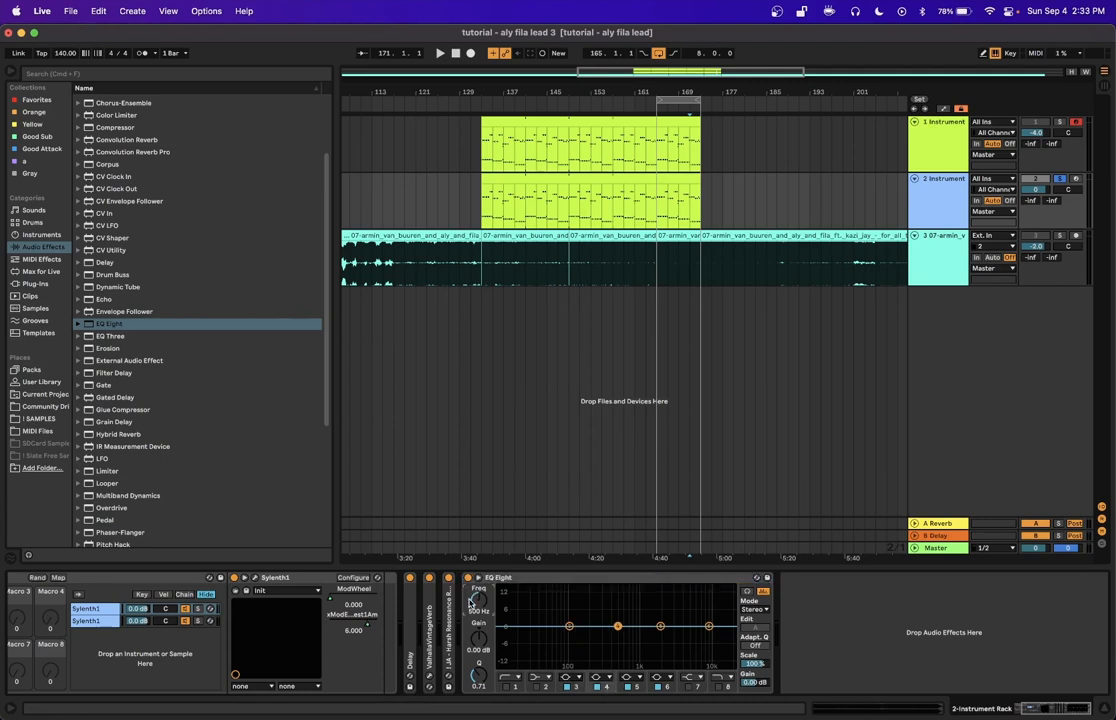
pyautogui.click(472, 602)
pyautogui.write('97')
pyautogui.press('Return')
pyautogui.write('-2.2')
pyautogui.press('Return')
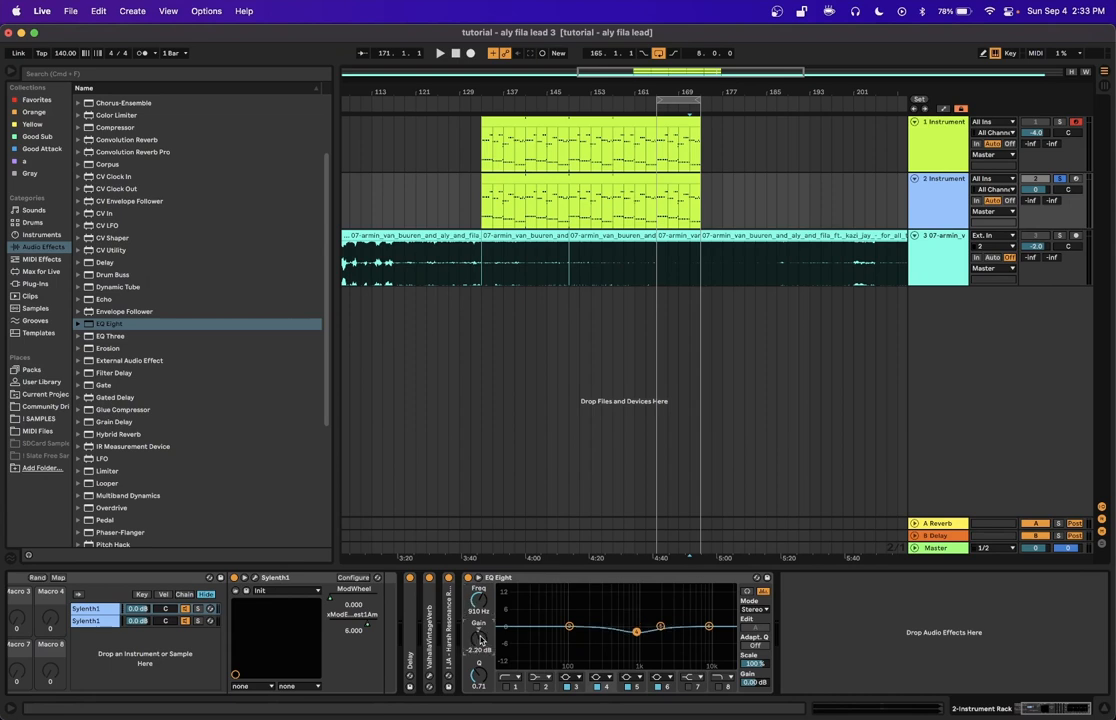
pyautogui.click(477, 676)
pyautogui.write('1.3')
pyautogui.press('Return')
# - Enable band 7 as a high shelf at 4.75 kHz with a gain of 2.78 dB, and adjust its Q
pyautogui.click(692, 680)
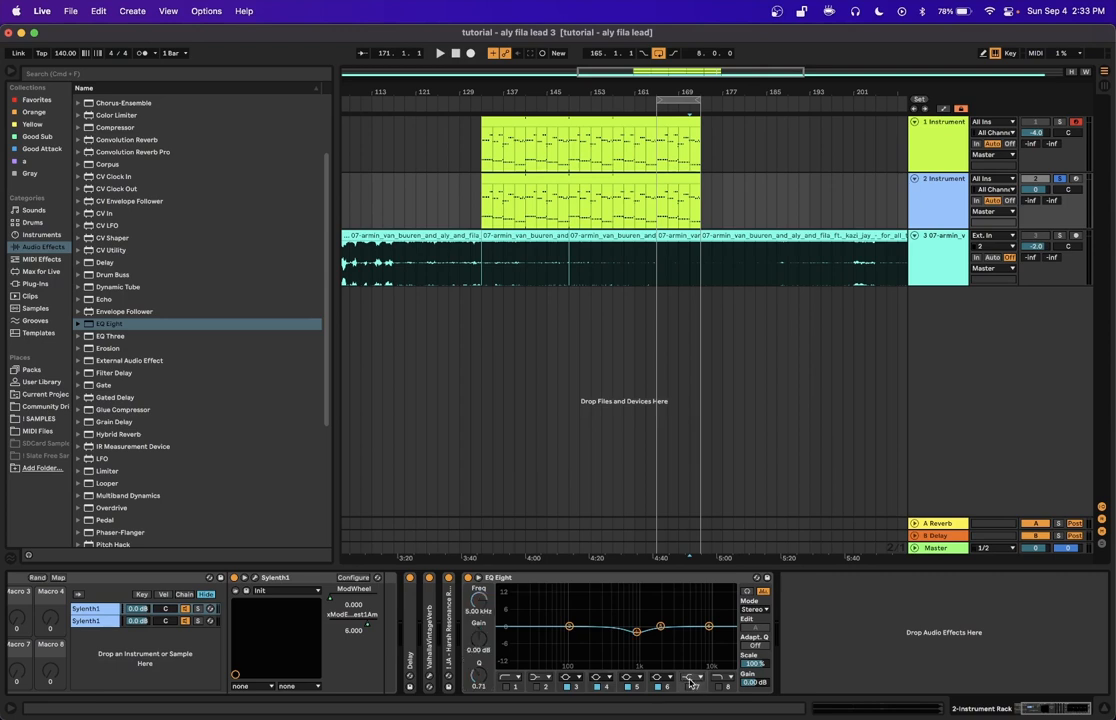
pyautogui.click(690, 686)
pyautogui.write('4780')
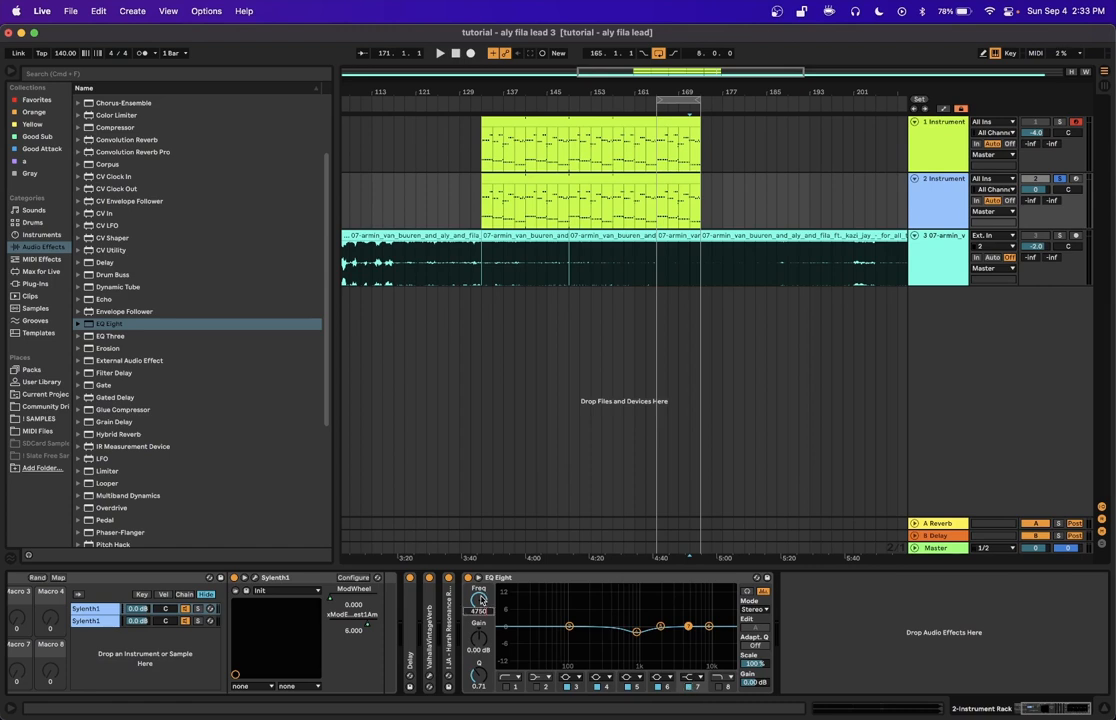
pyautogui.press('Return')
pyautogui.click(481, 640)
pyautogui.write('2.78')
pyautogui.press('Return')
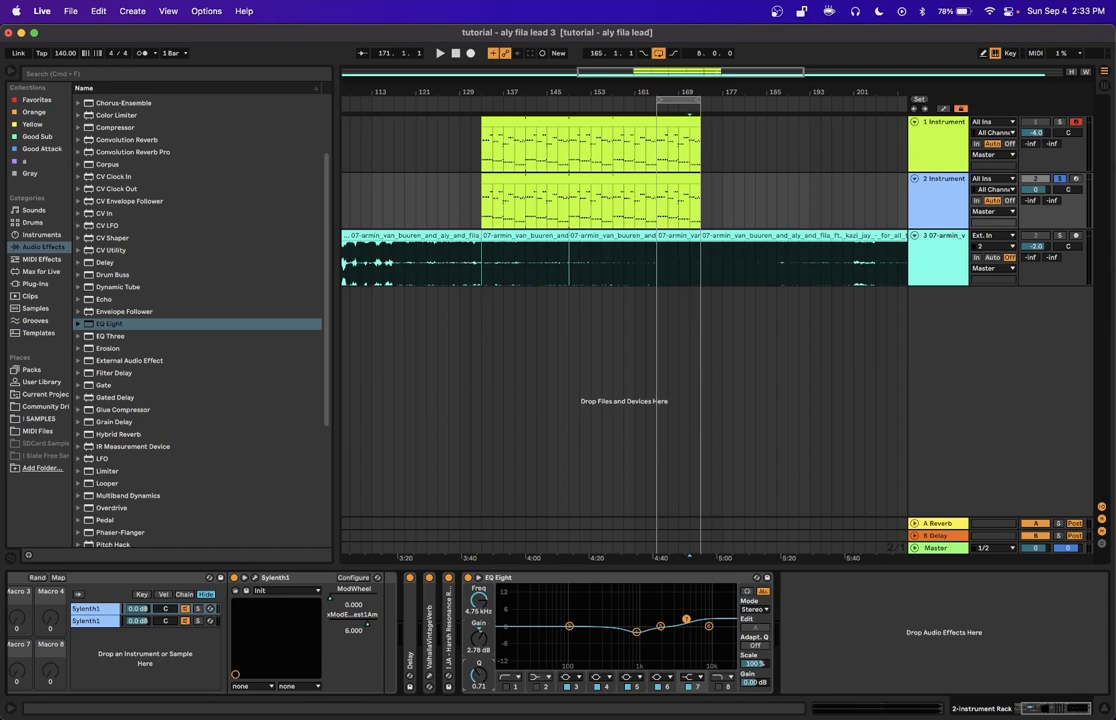
pyautogui.click(479, 674)
pyautogui.write('25')
pyautogui.press('Return')
# - Enable band 8 of the new EQ Eight as a high cut at 15.3 kHz
pyautogui.click(722, 688)
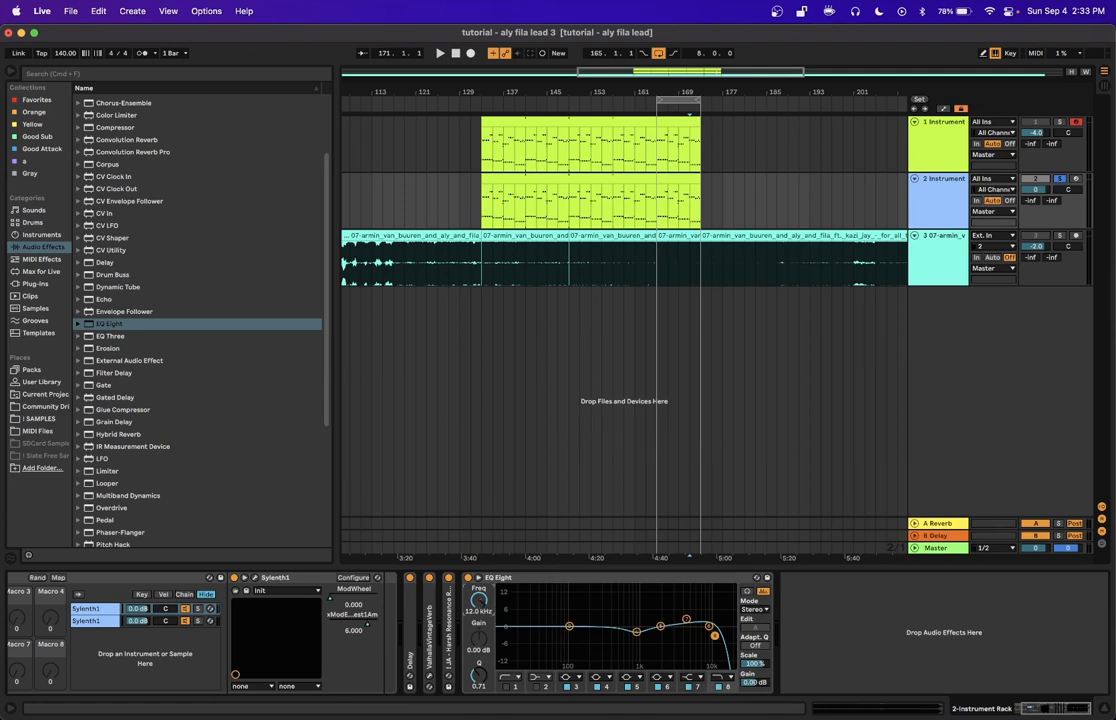
pyautogui.click(479, 603)
pyautogui.write('15300')
pyautogui.press('Return')
pyautogui.click(714, 582)
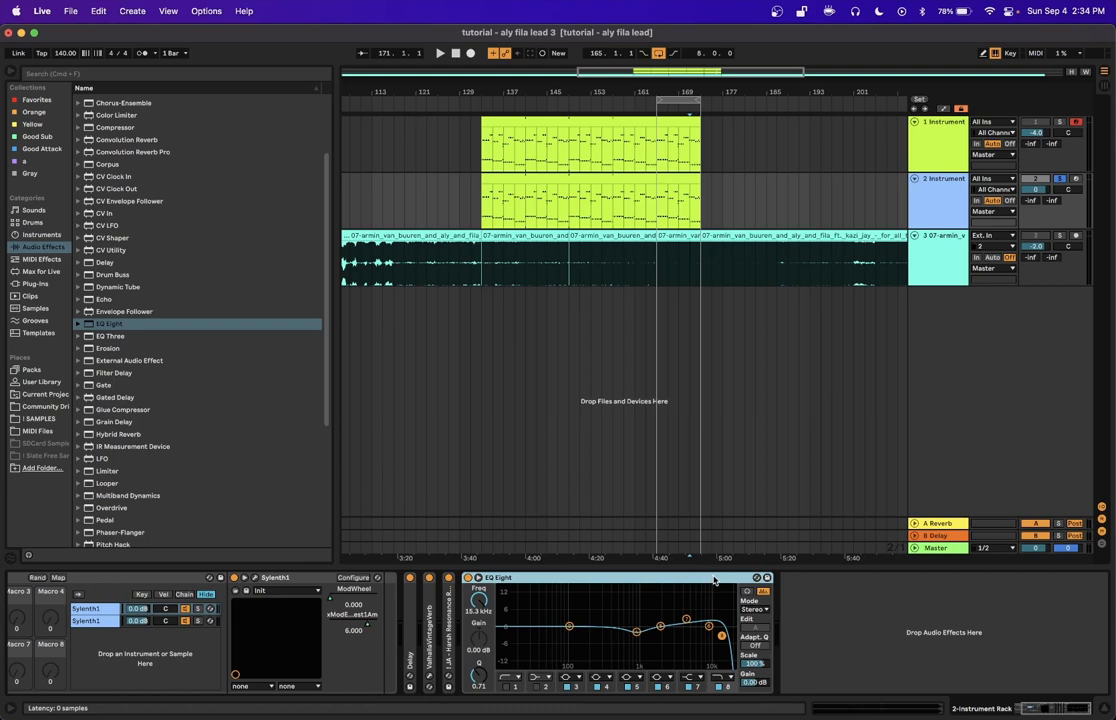
# - Play the looped section and turn on Oversampling for the new EQ Eight
pyautogui.press('space')
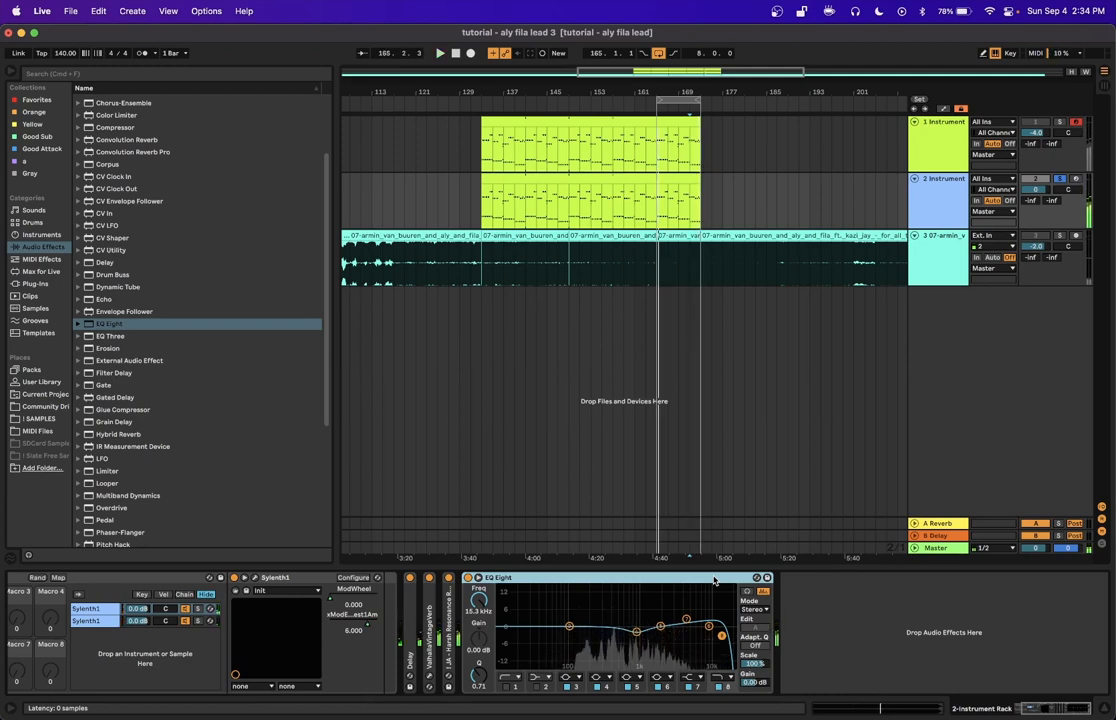
pyautogui.rightClick(715, 580)
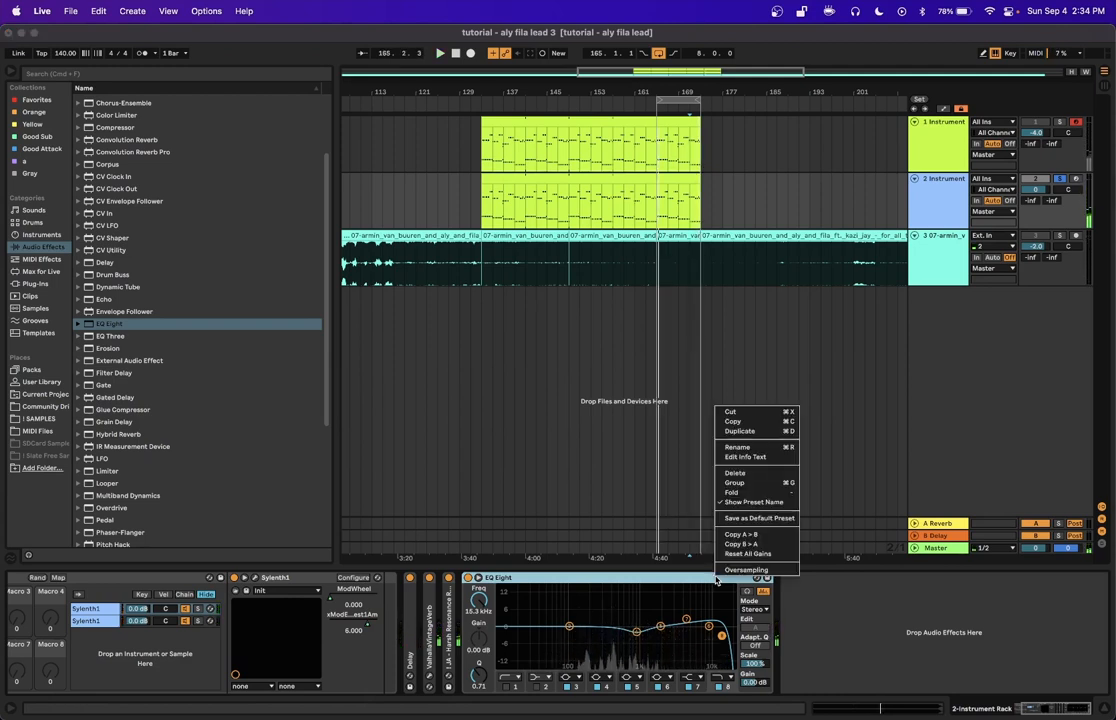
pyautogui.click(771, 570)
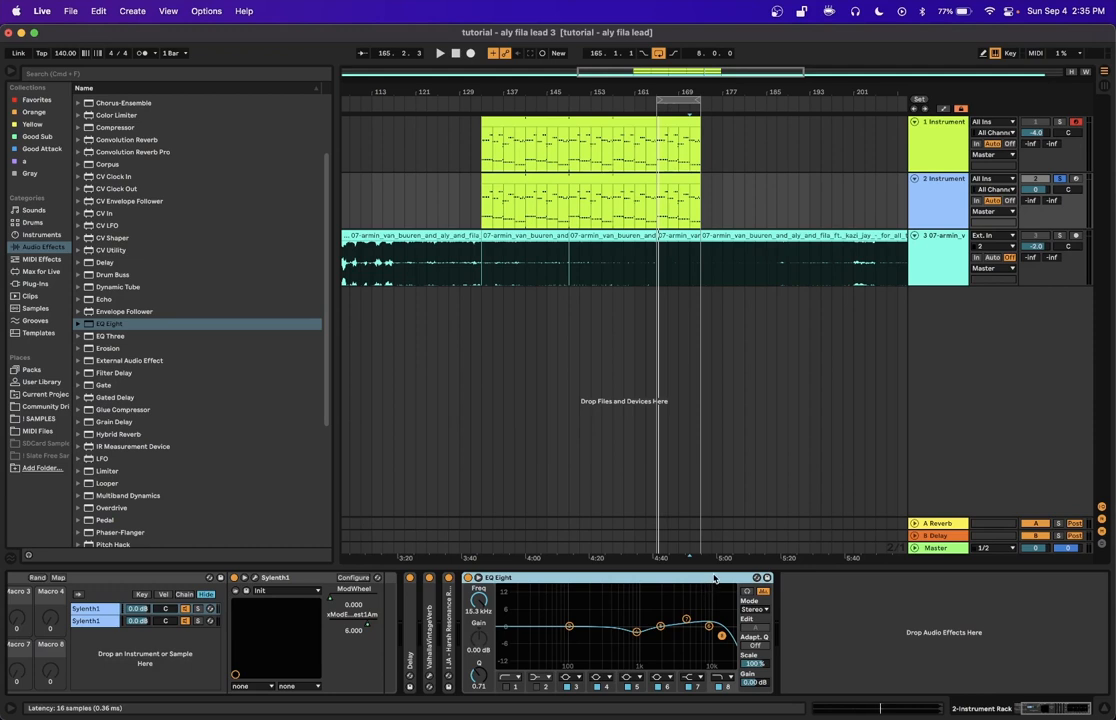
# - Compare the lead with the EQ's Oversampling off and on during playback, leaving it switched on
pyautogui.press('space')
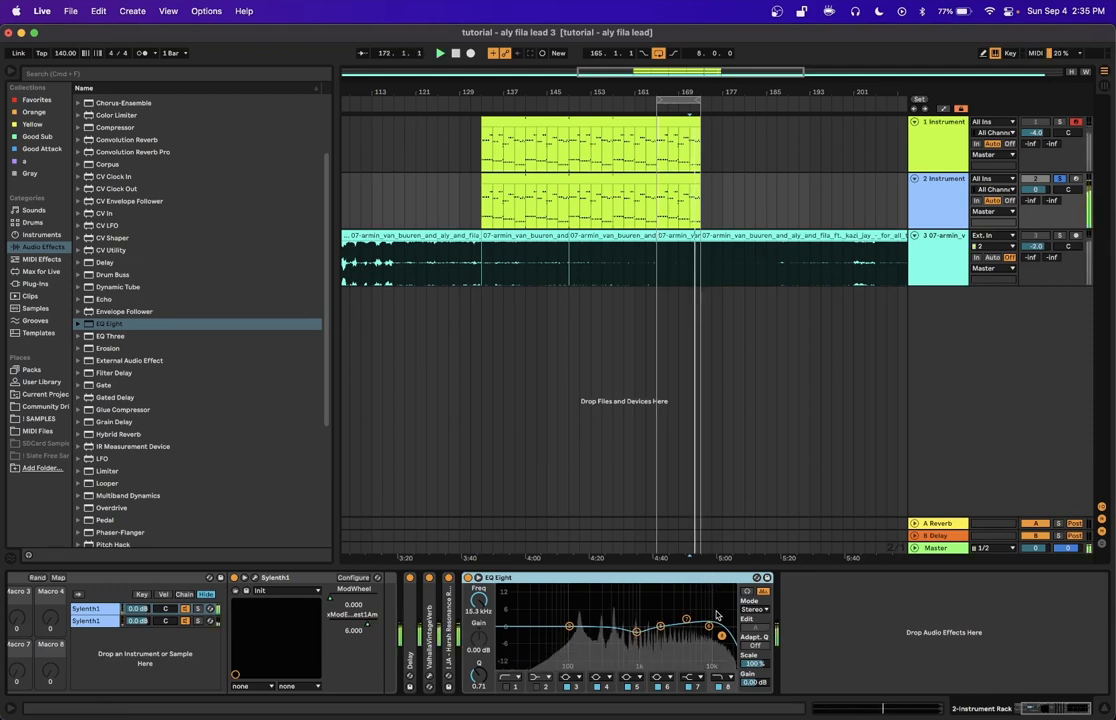
pyautogui.rightClick(718, 580)
pyautogui.click(730, 573)
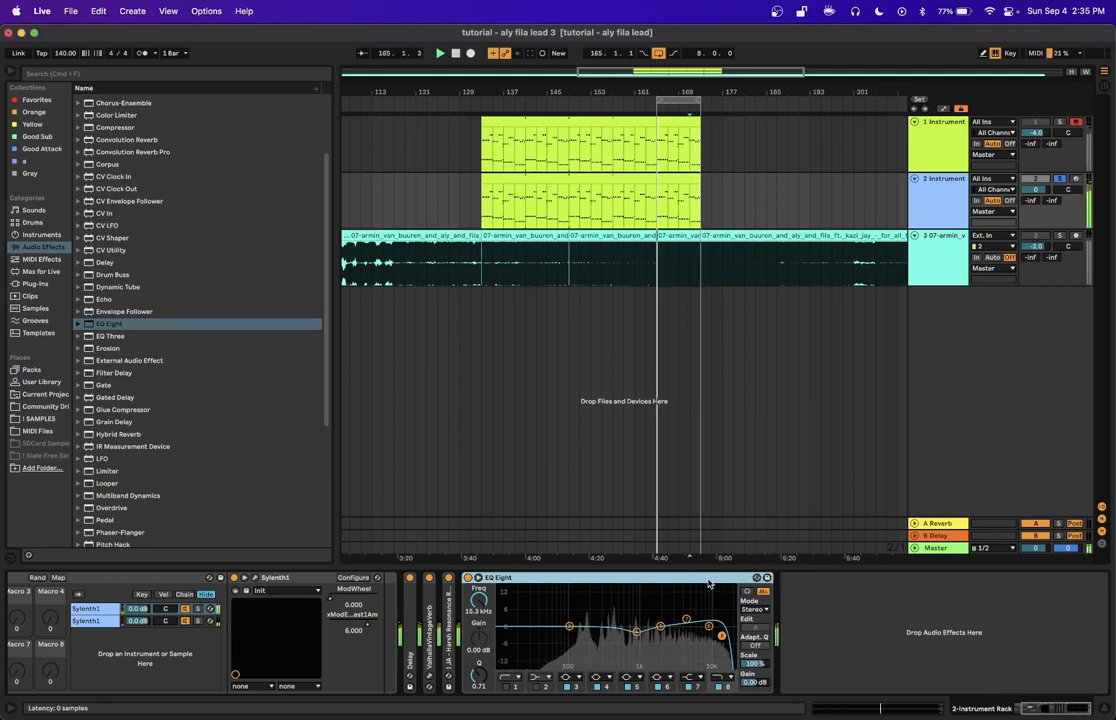
pyautogui.rightClick(710, 579)
pyautogui.click(716, 575)
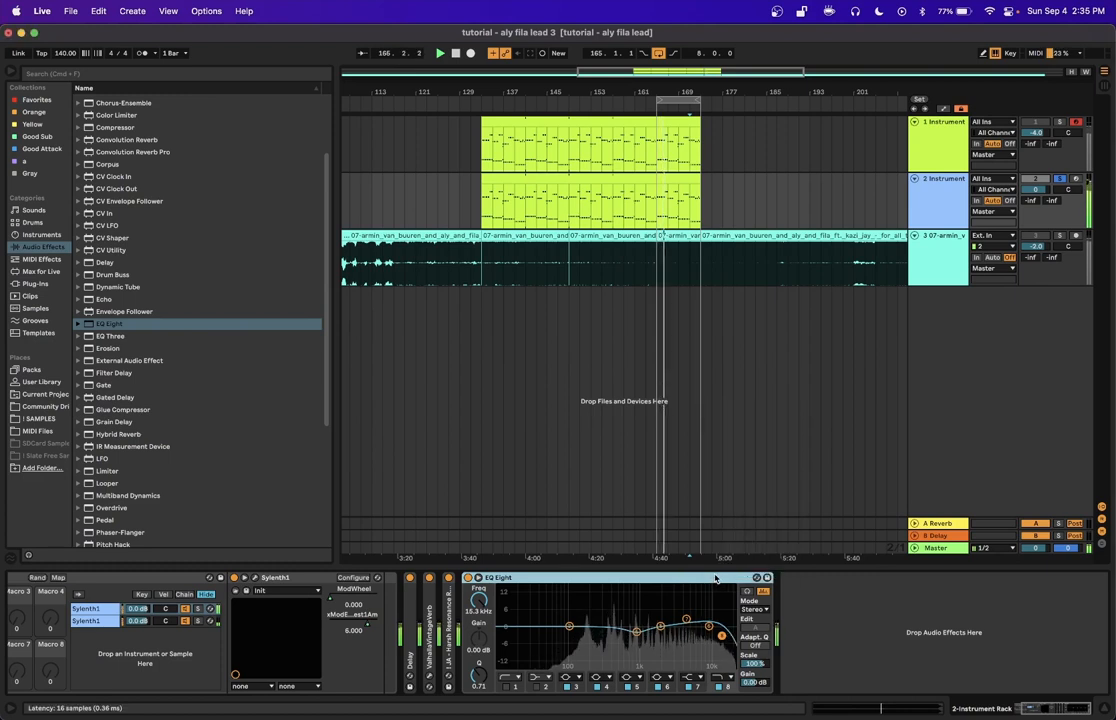
pyautogui.rightClick(714, 579)
pyautogui.click(727, 570)
pyautogui.rightClick(716, 579)
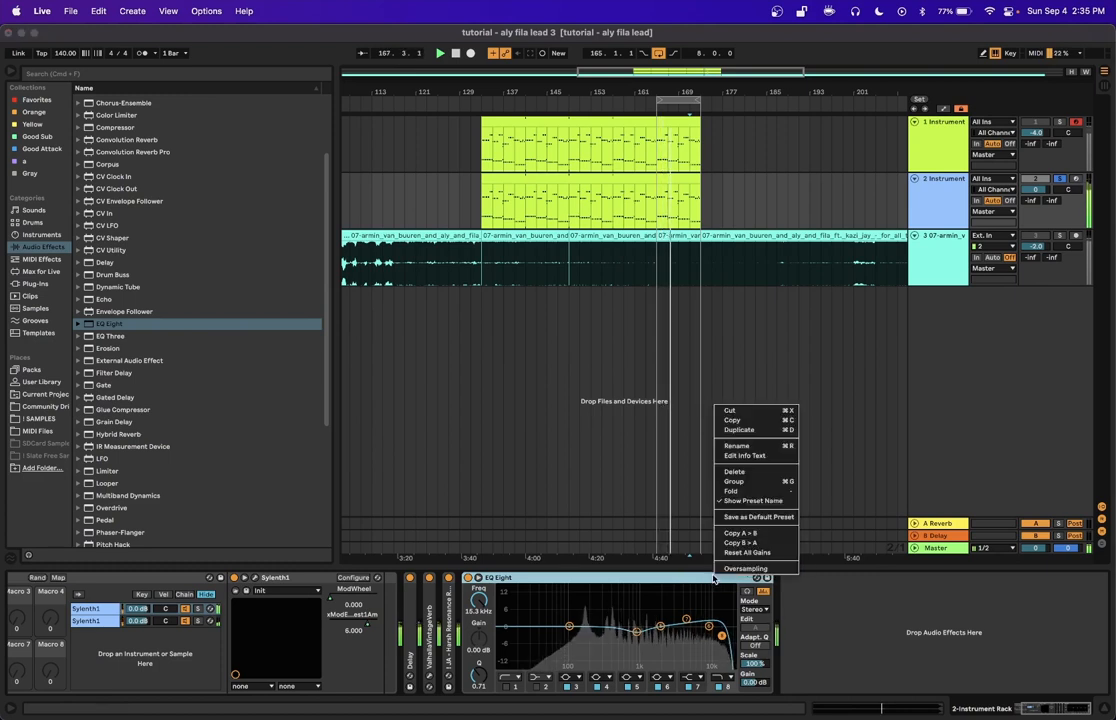
pyautogui.click(727, 571)
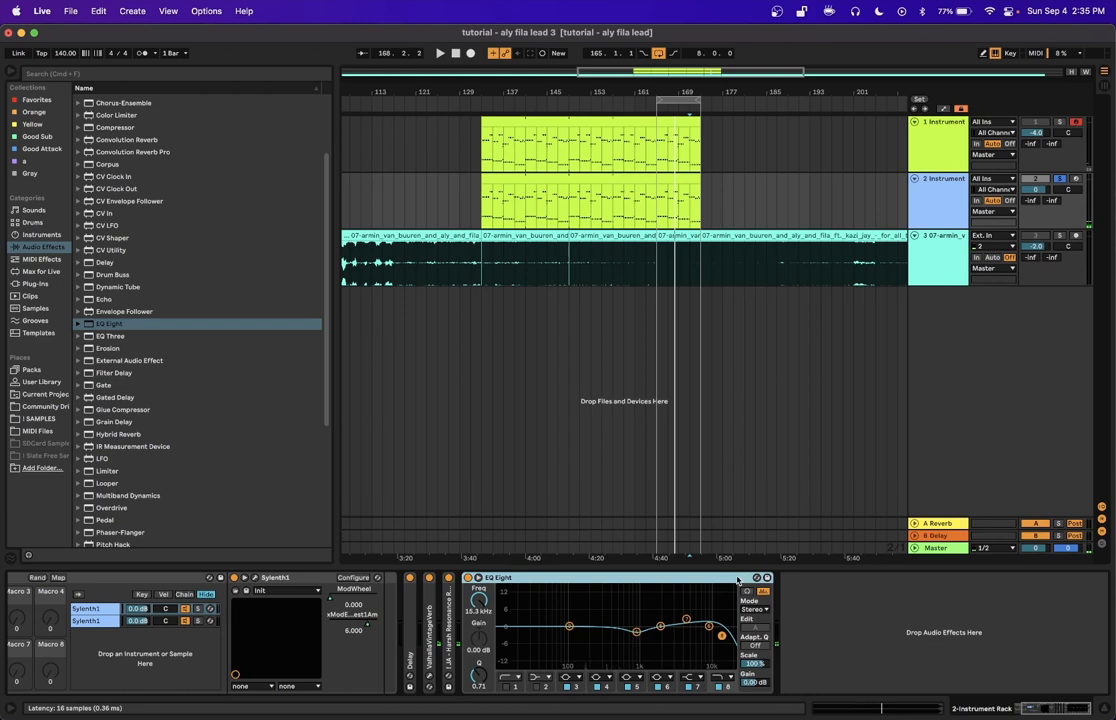
pyautogui.rightClick(737, 580)
pyautogui.press('Escape')
# - Fold the EQ Eight and add a Compressor after it in Peak mode with a 10 ms attack and a 60 ms release
pyautogui.doubleClick(511, 577)
pyautogui.scroll(3, 117, 195)
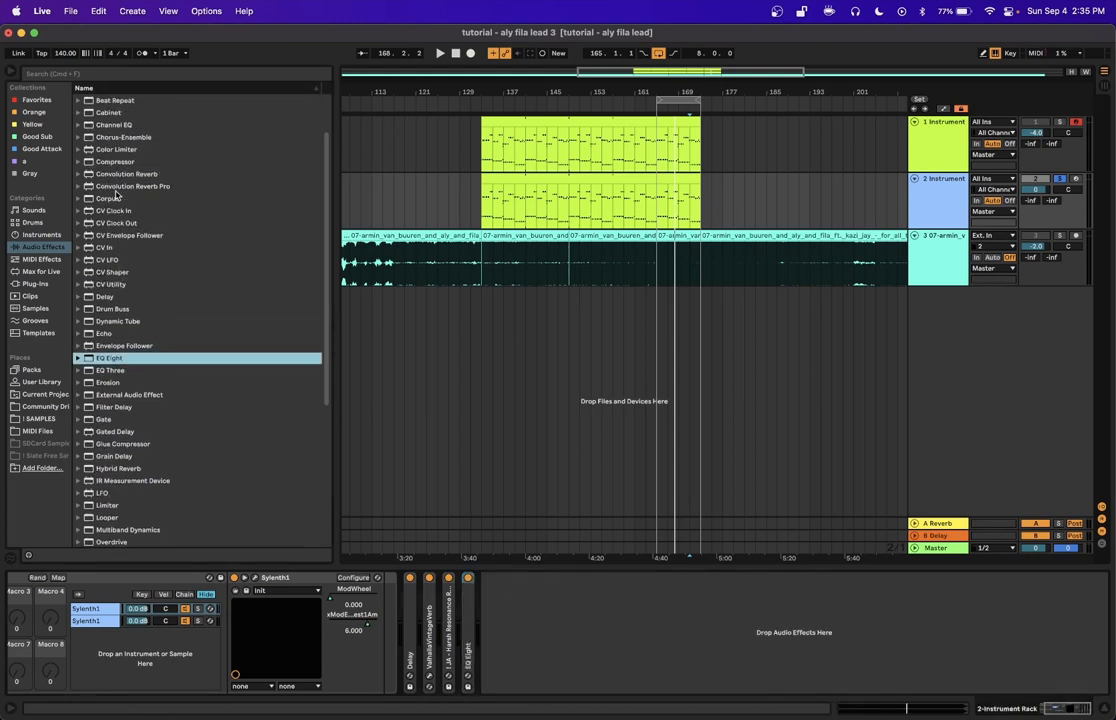
pyautogui.doubleClick(110, 161)
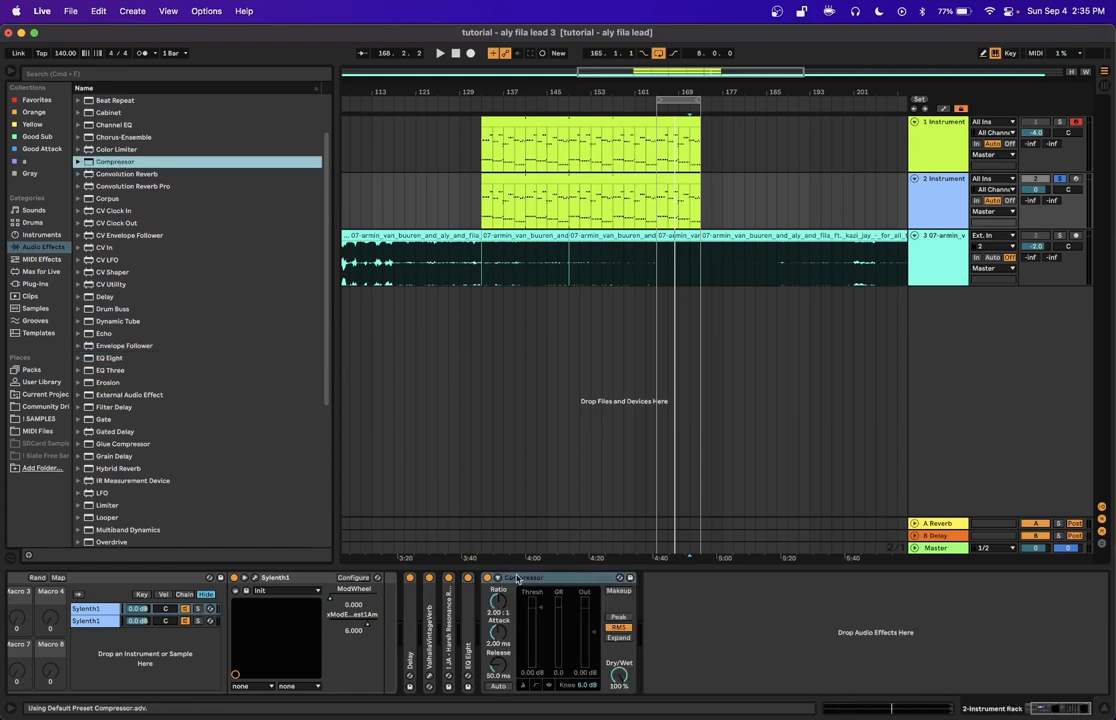
pyautogui.click(624, 618)
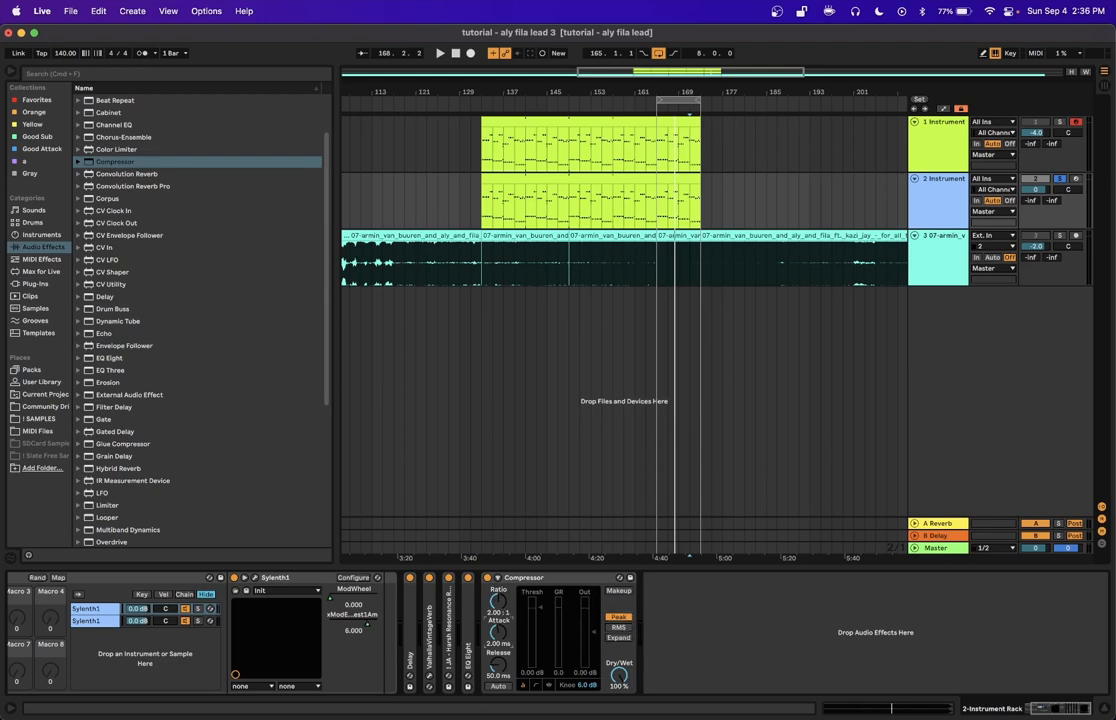
pyautogui.click(504, 636)
pyautogui.write('10')
pyautogui.press('Return')
# - Set the Compressor's threshold to -15.3 dB and its output gain to 2.80 dB
pyautogui.moveTo(540, 612); pyautogui.dragTo(540, 628)
pyautogui.click(594, 638)
pyautogui.write('2.8')
pyautogui.press('Return')
pyautogui.doubleClick(545, 579)
pyautogui.doubleClick(487, 598)
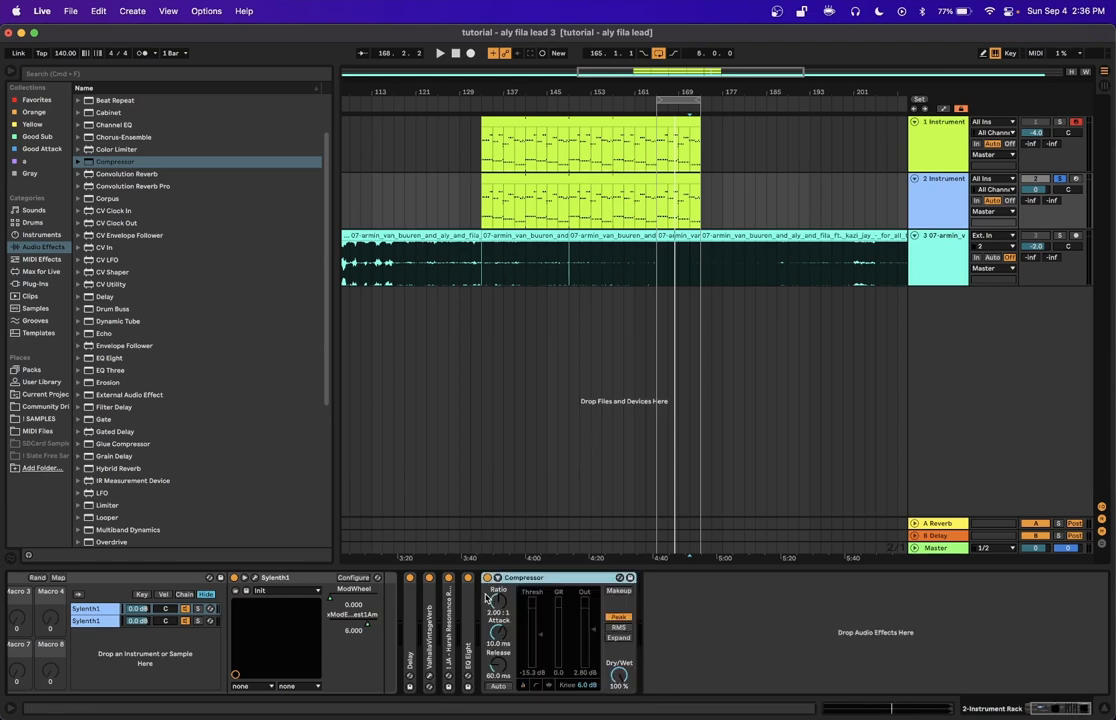
# - Play the loop and compare the lead with the Compressor bypassed and active
pyautogui.press('space')
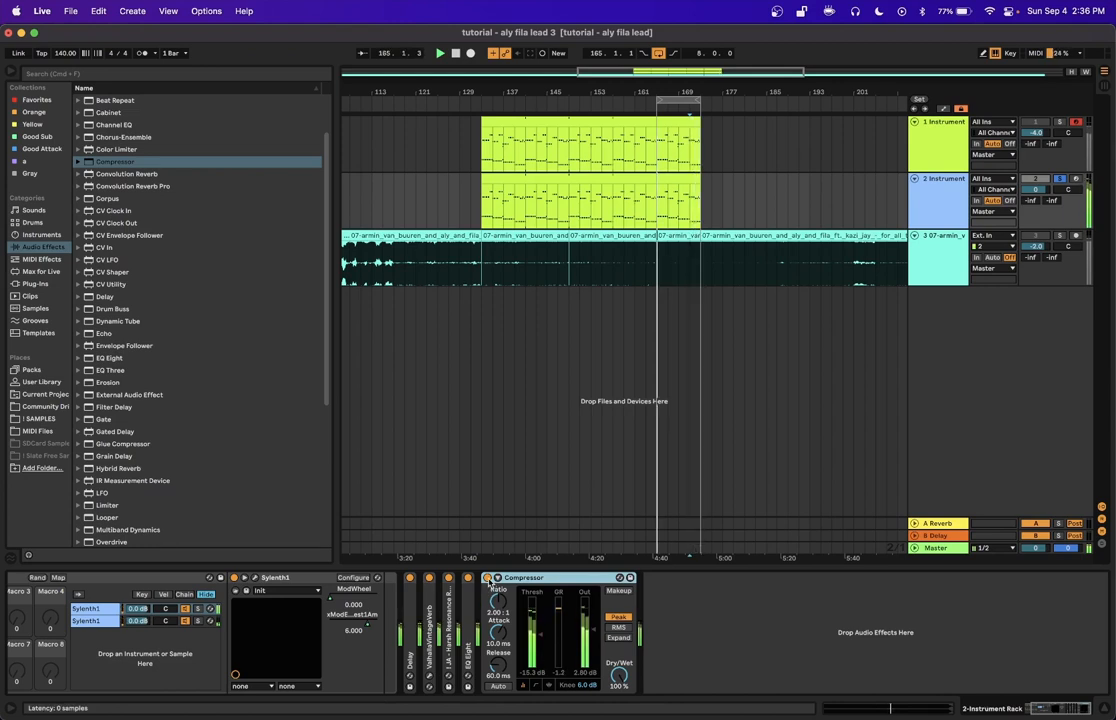
pyautogui.click(488, 579)
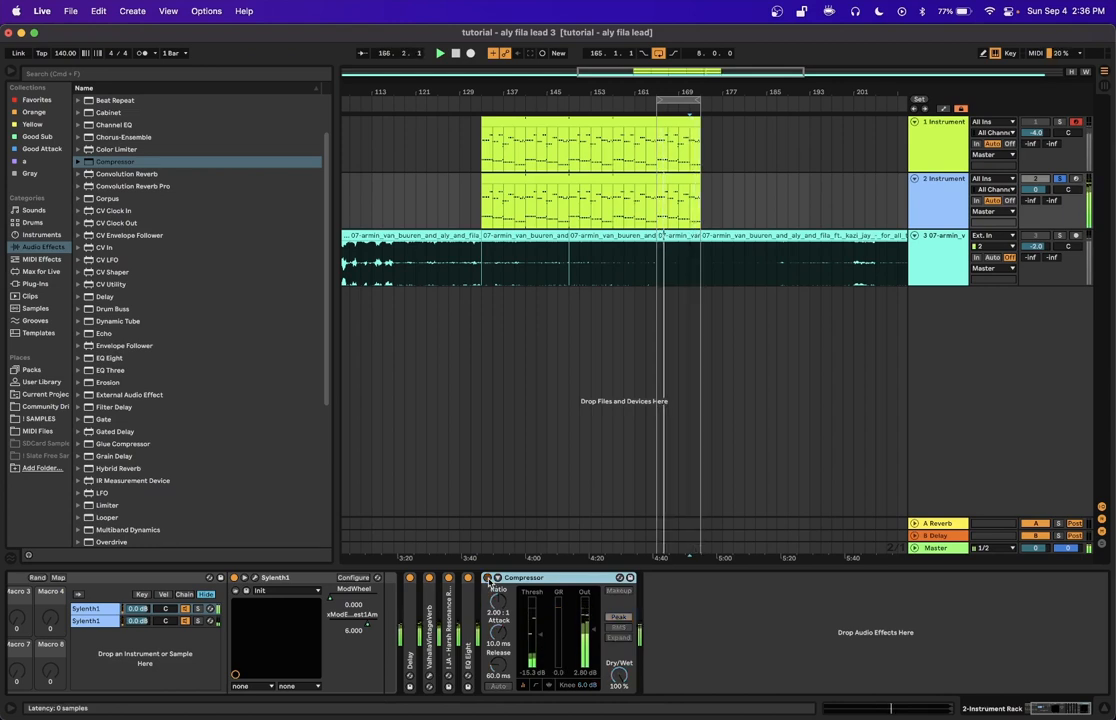
pyautogui.click(488, 579)
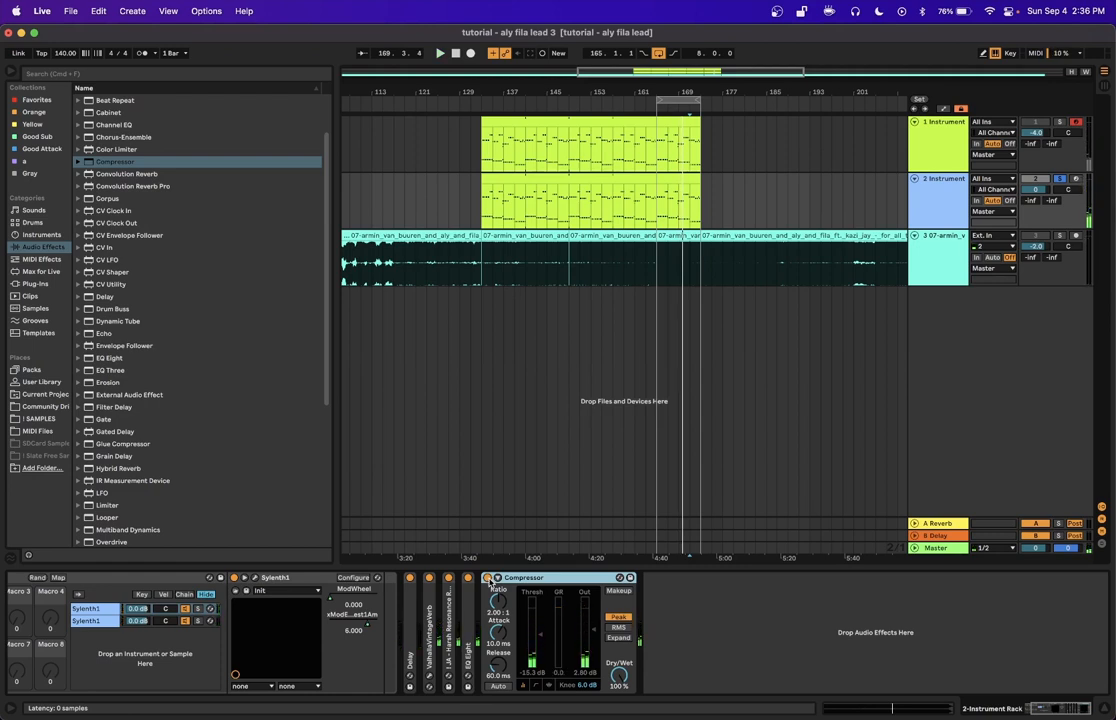
# - Add a Saturator after the Compressor, keeping the Analog Clip curve
pyautogui.scroll(-8, 200, 380)
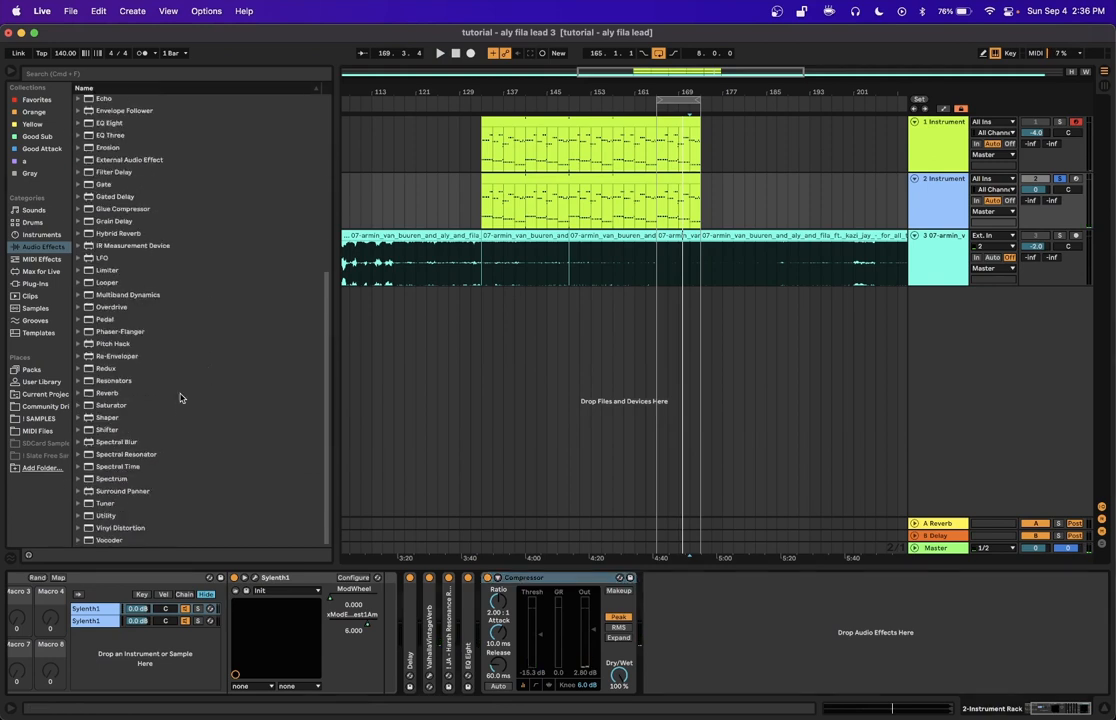
pyautogui.doubleClick(113, 406)
pyautogui.click(712, 644)
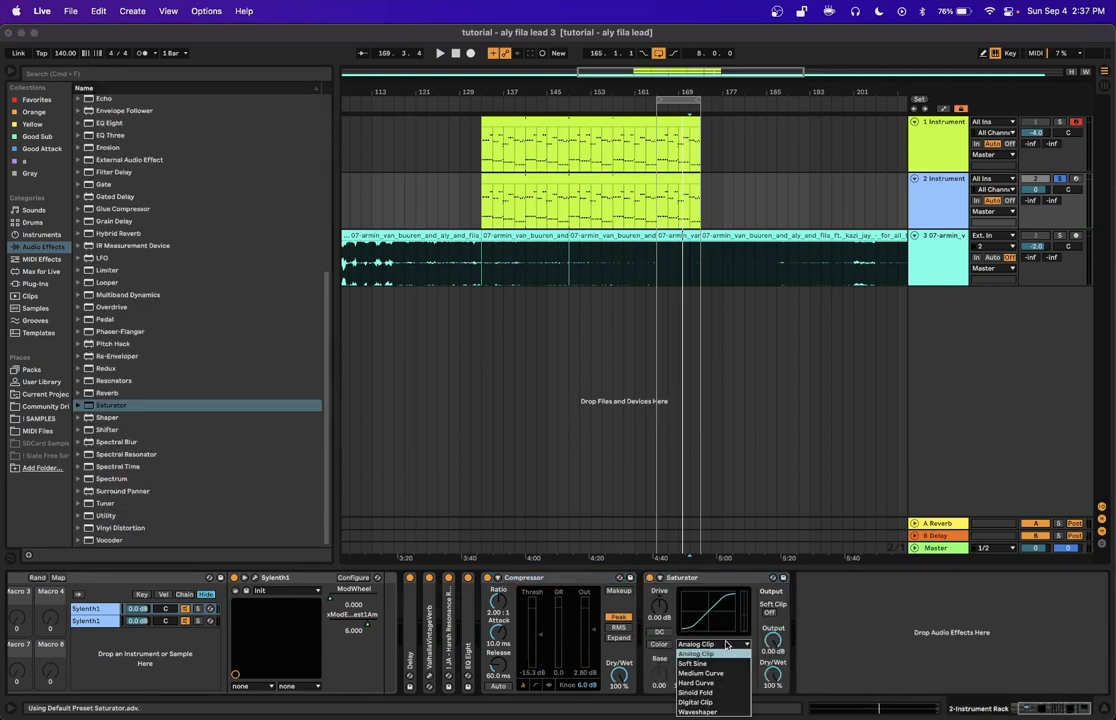
pyautogui.click(733, 585)
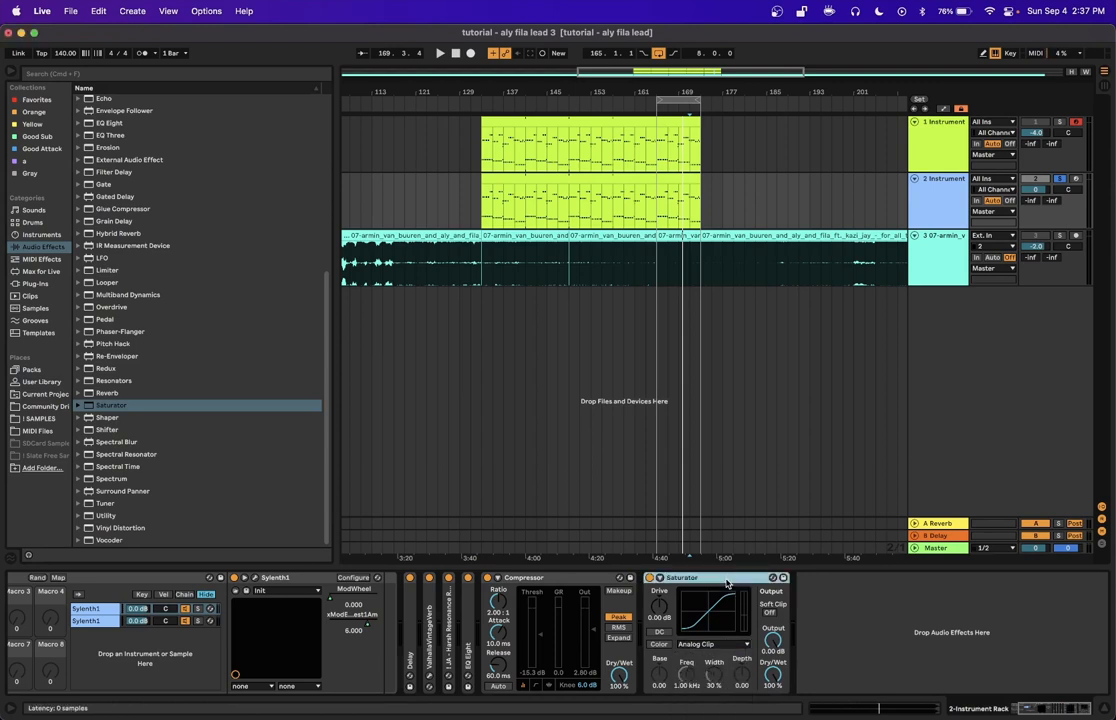
pyautogui.rightClick(727, 585)
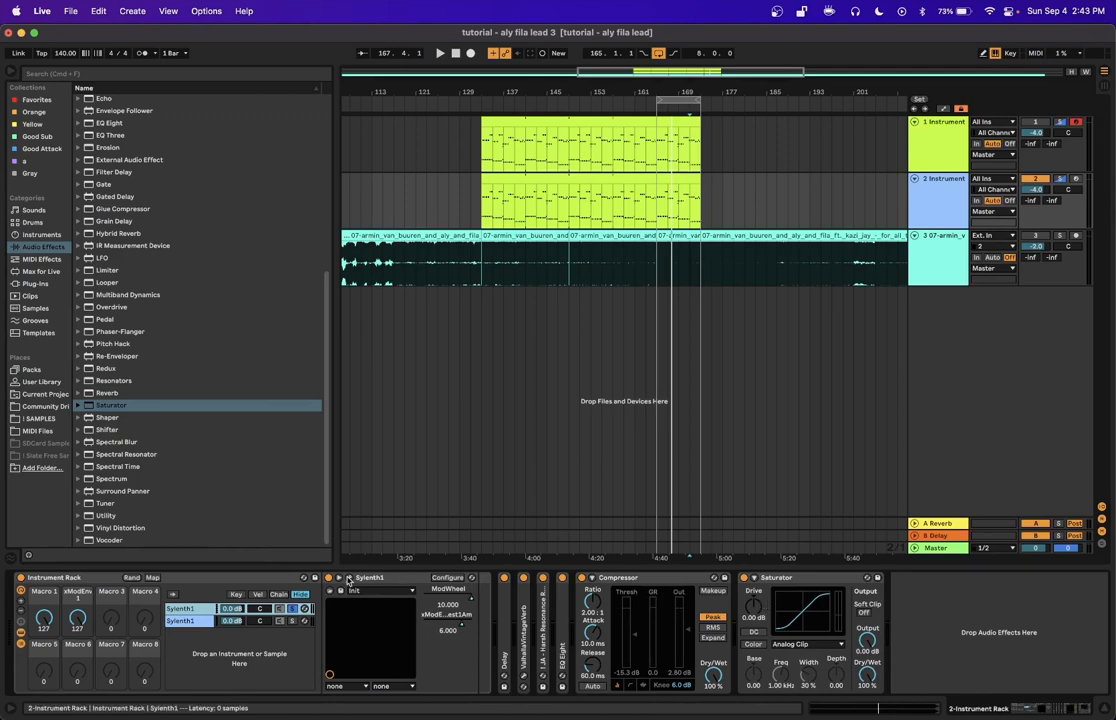
# - Raise the Mix A level in the mixer of the rack's first Sylenth1 and close its window
pyautogui.click(348, 579)
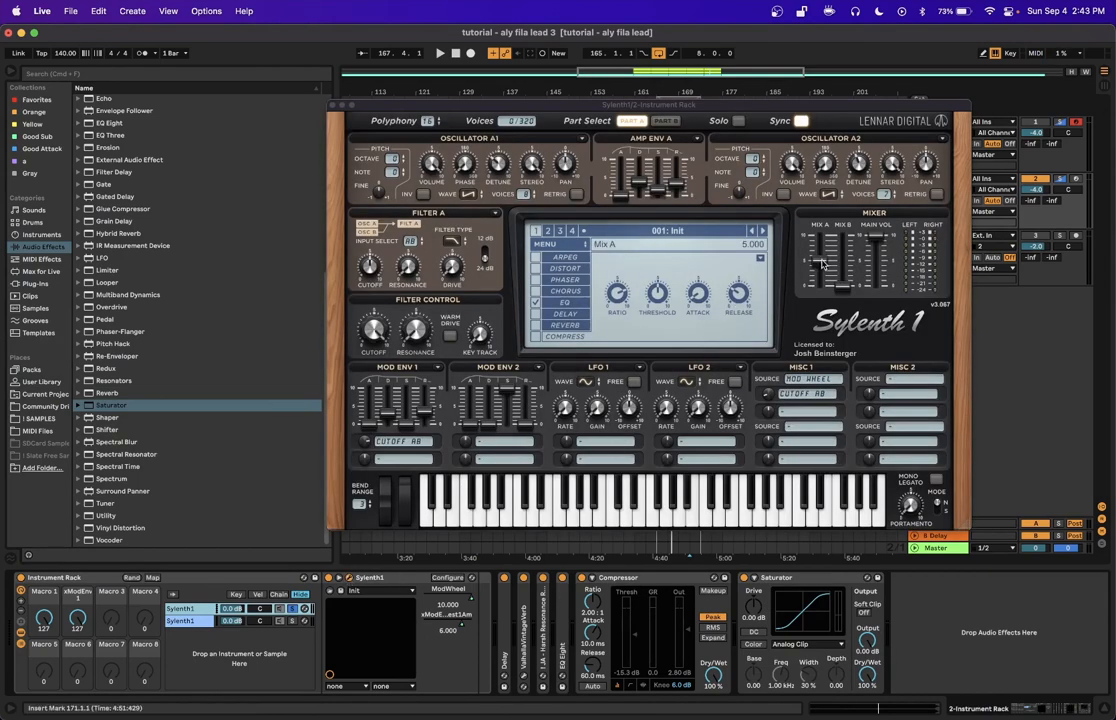
pyautogui.moveTo(822, 257); pyautogui.dragTo(822, 246)
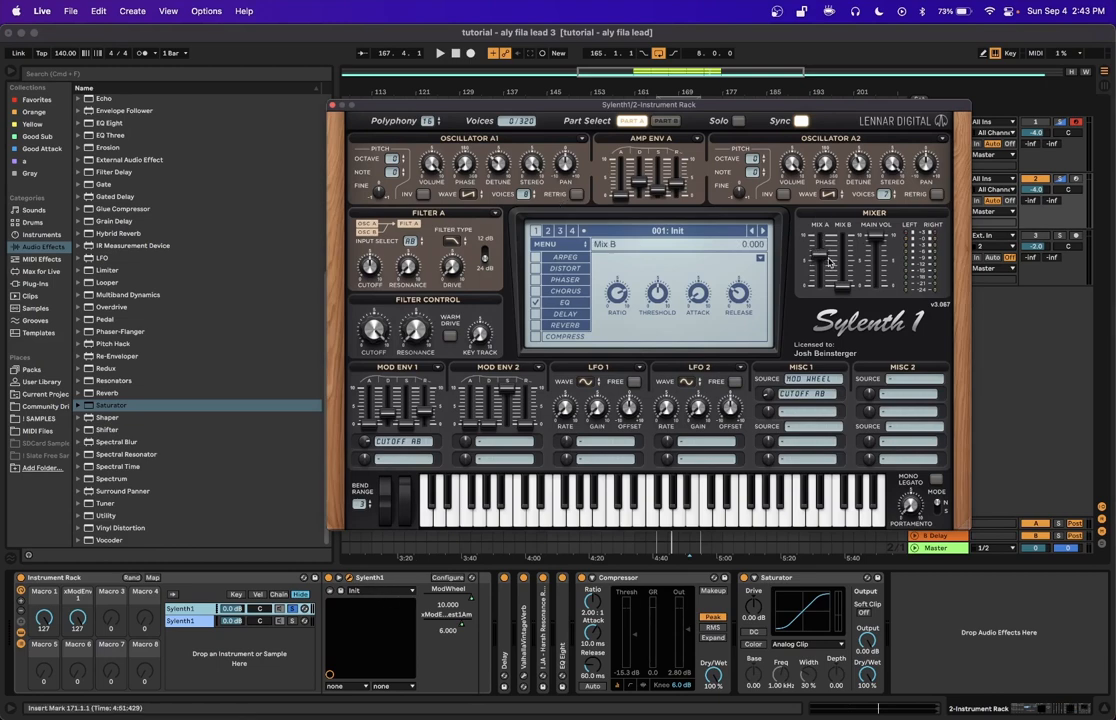
pyautogui.moveTo(818, 256); pyautogui.dragTo(821, 234)
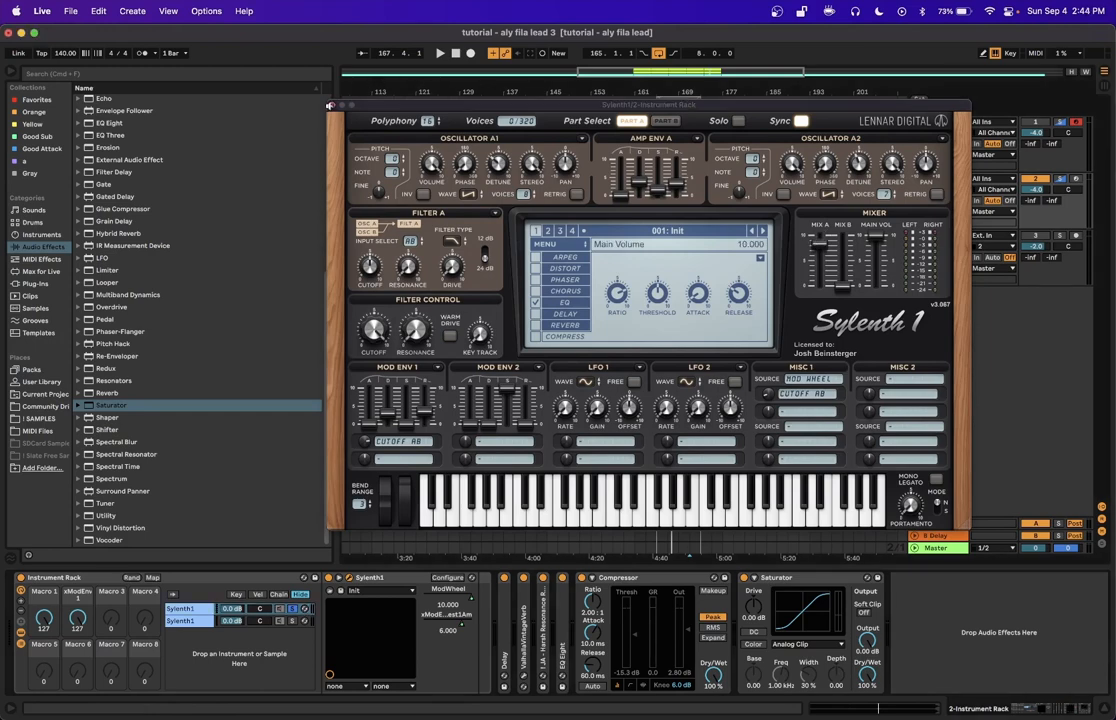
pyautogui.click(331, 104)
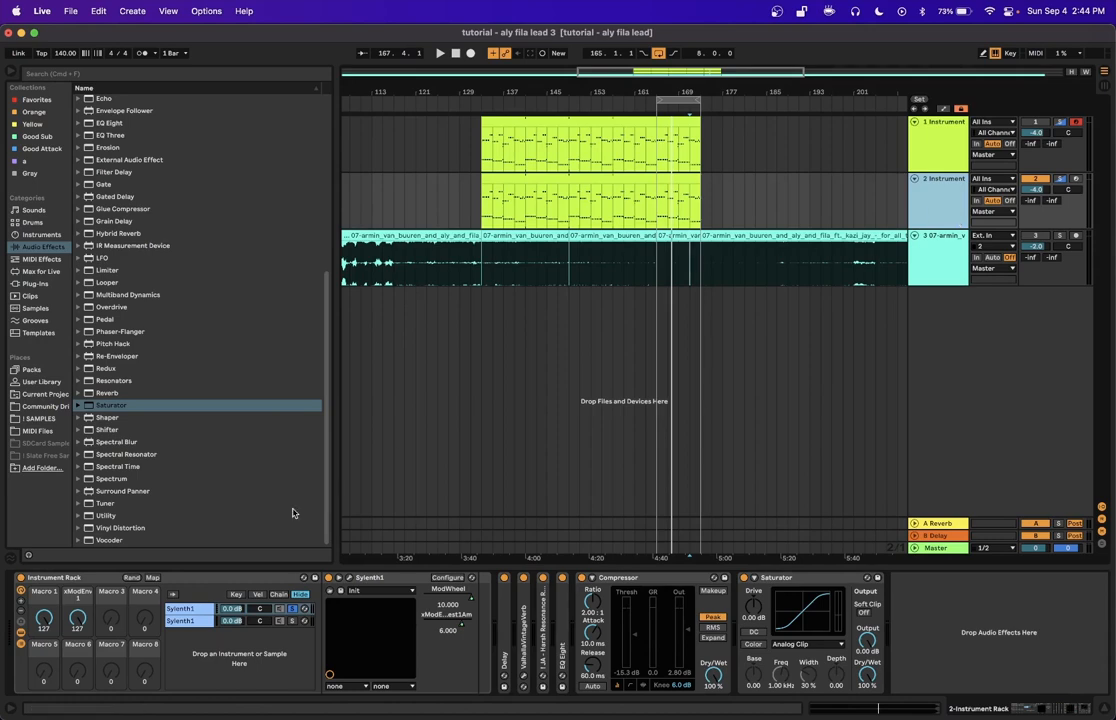
# - Adjust the EQ treble in the rack's second Sylenth1 and set its EQ mode to 2-Pole
pyautogui.click(346, 578)
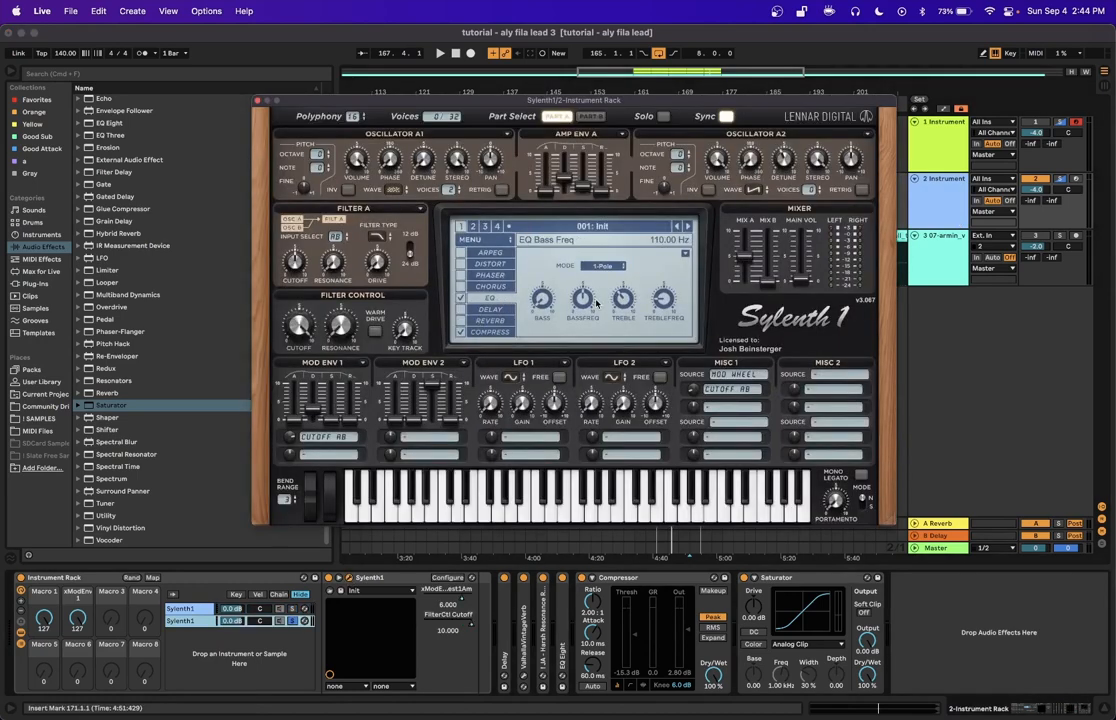
pyautogui.moveTo(621, 297); pyautogui.dragTo(630, 181)
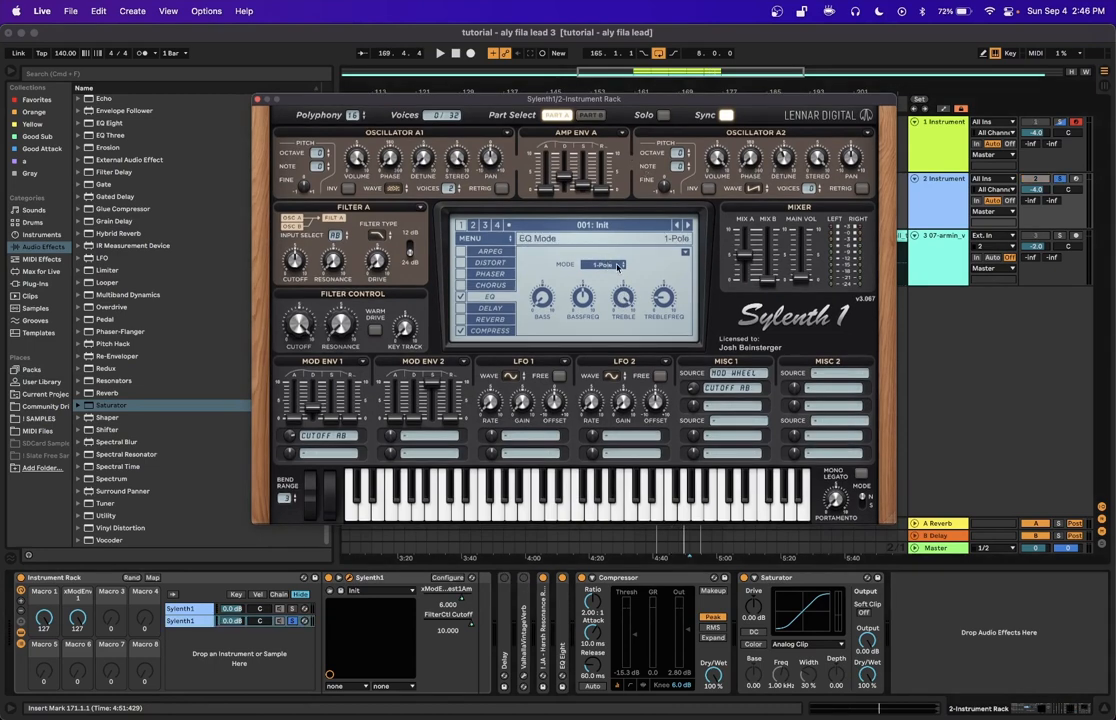
pyautogui.click(617, 266)
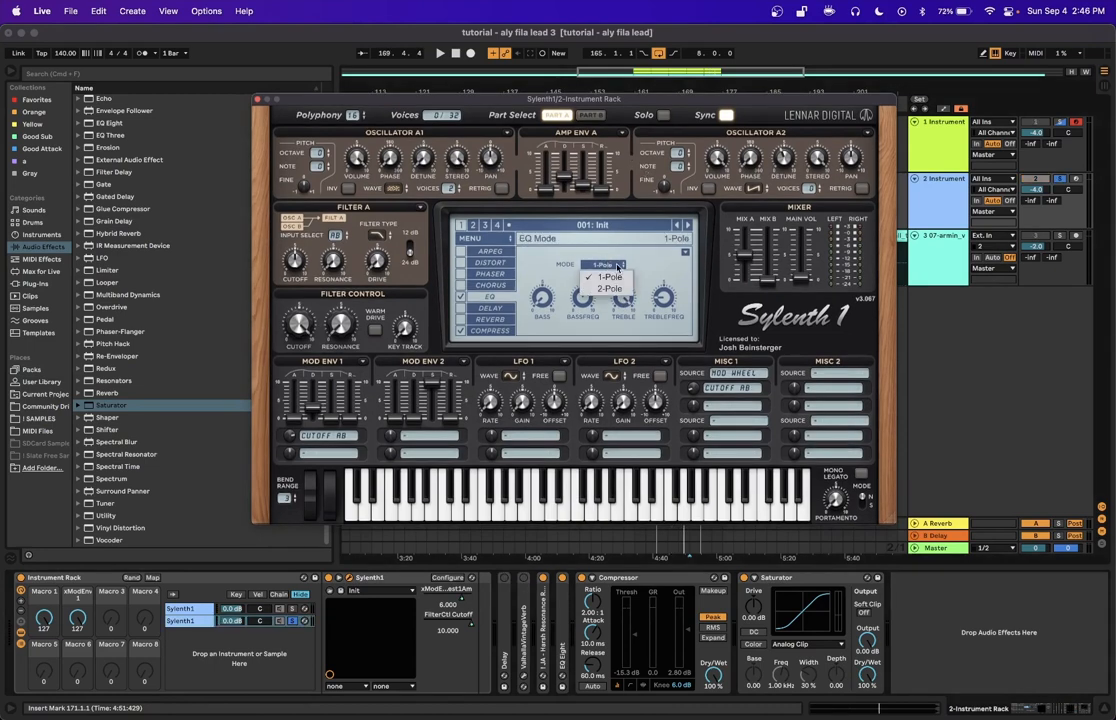
pyautogui.click(607, 296)
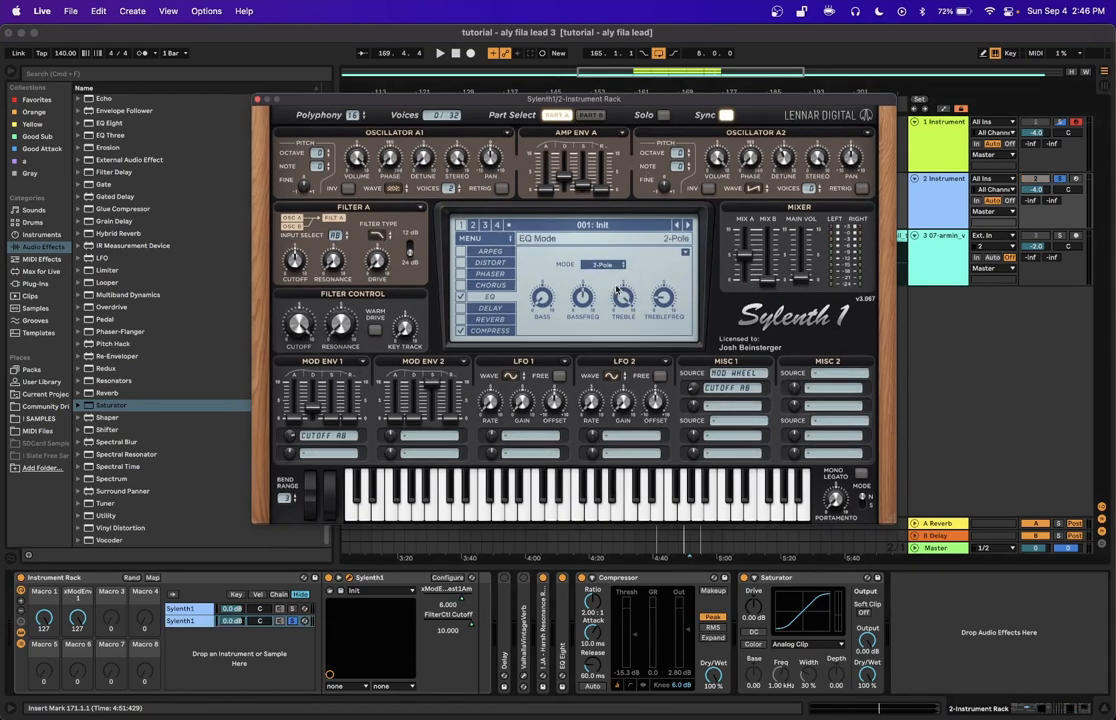
# - Expose the second Sylenth1's mod wheel as a configured device parameter and map it to Macro 1
pyautogui.click(447, 577)
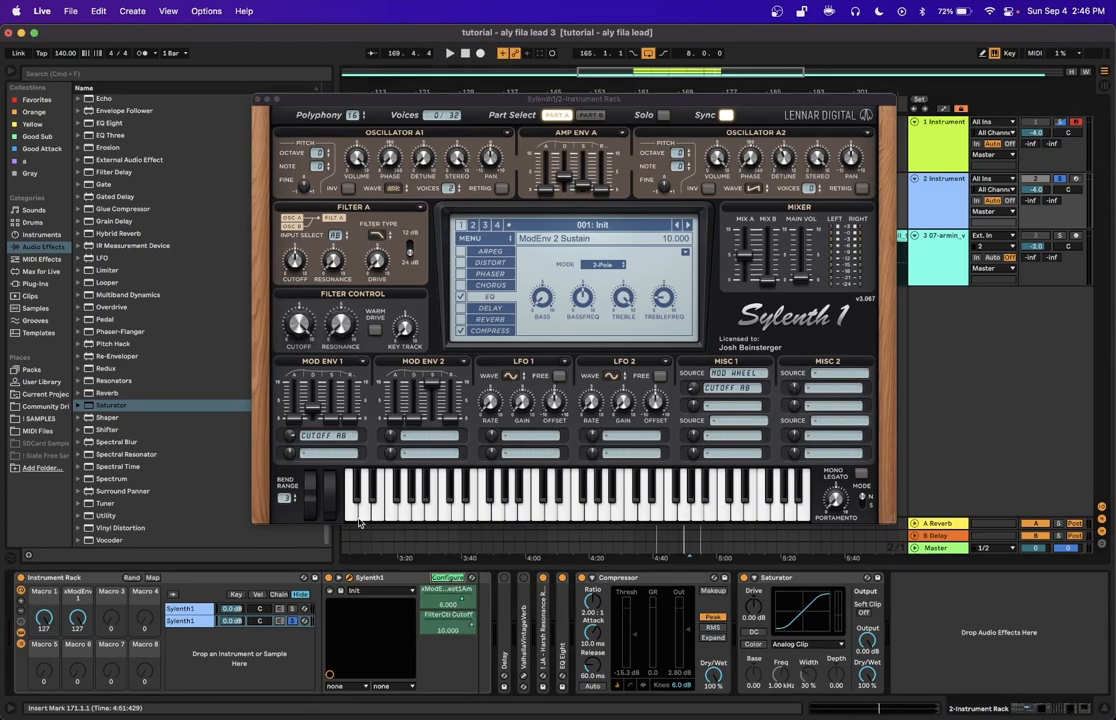
pyautogui.click(331, 497)
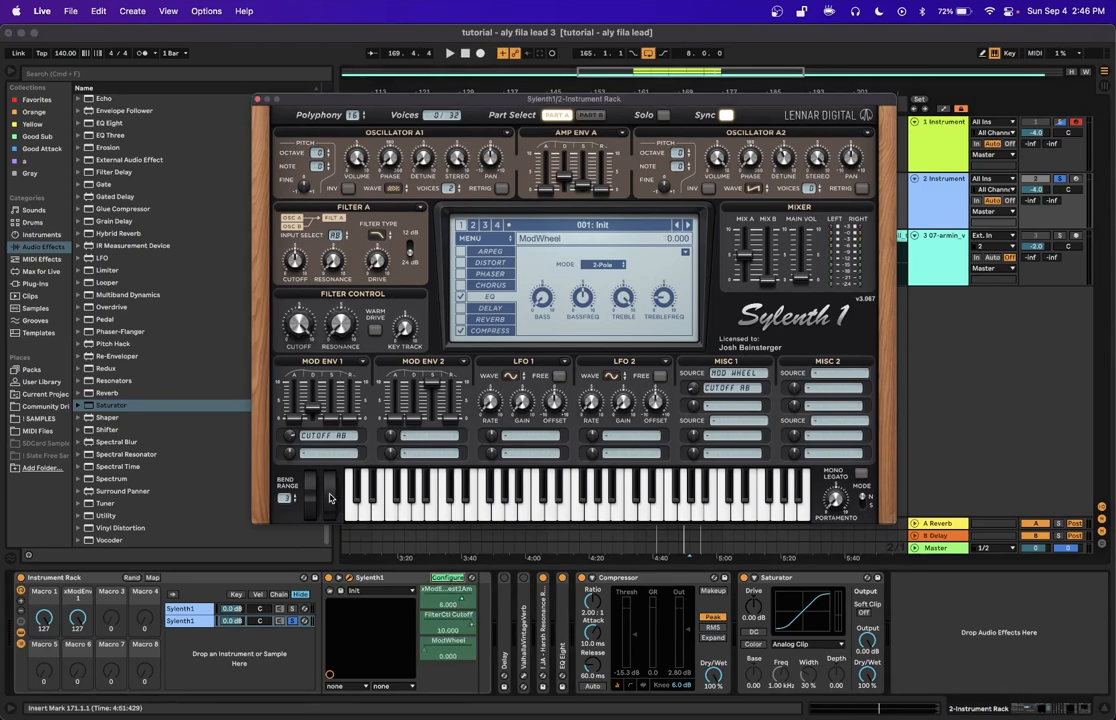
pyautogui.click(447, 577)
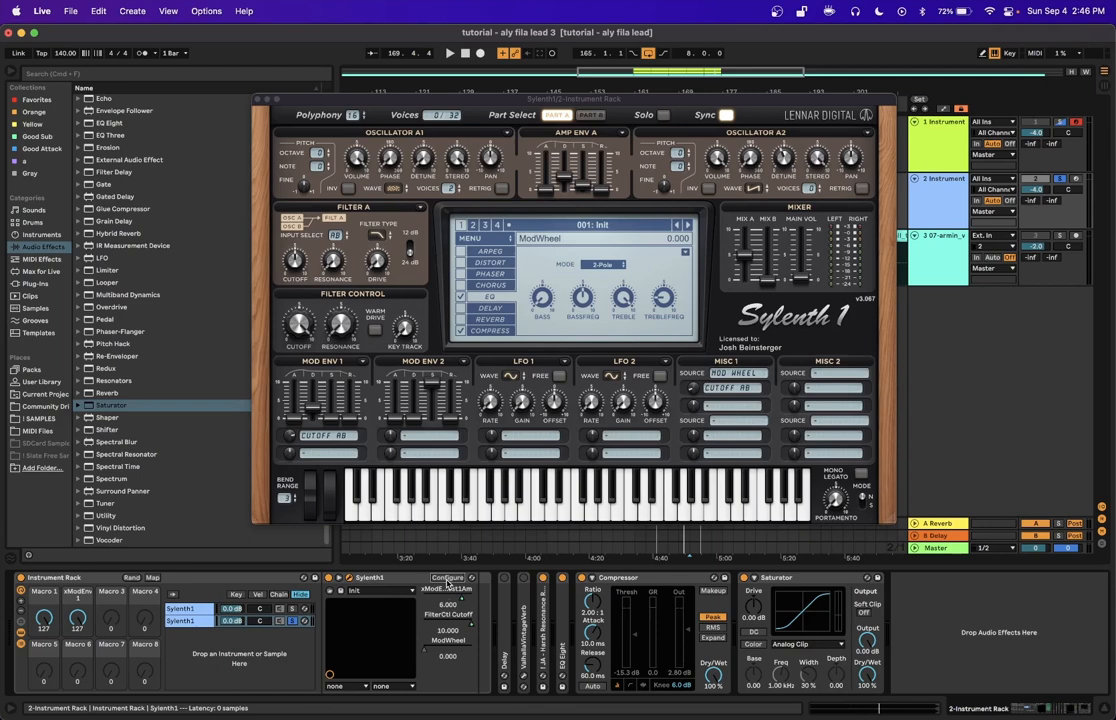
pyautogui.rightClick(427, 652)
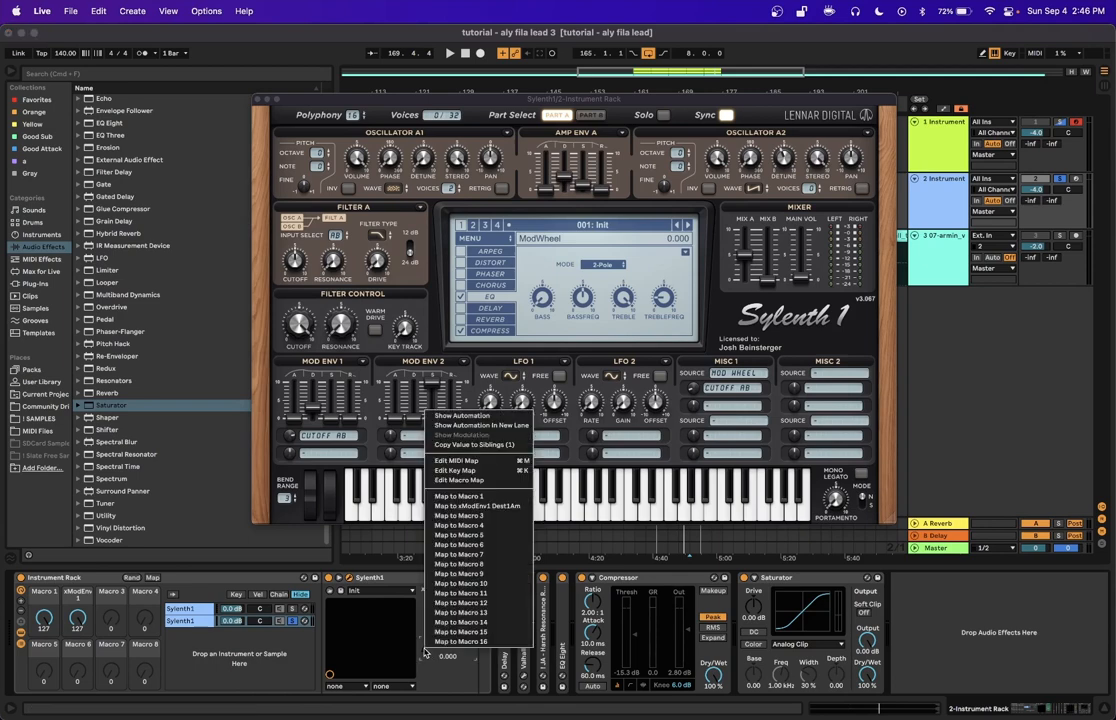
pyautogui.click(478, 497)
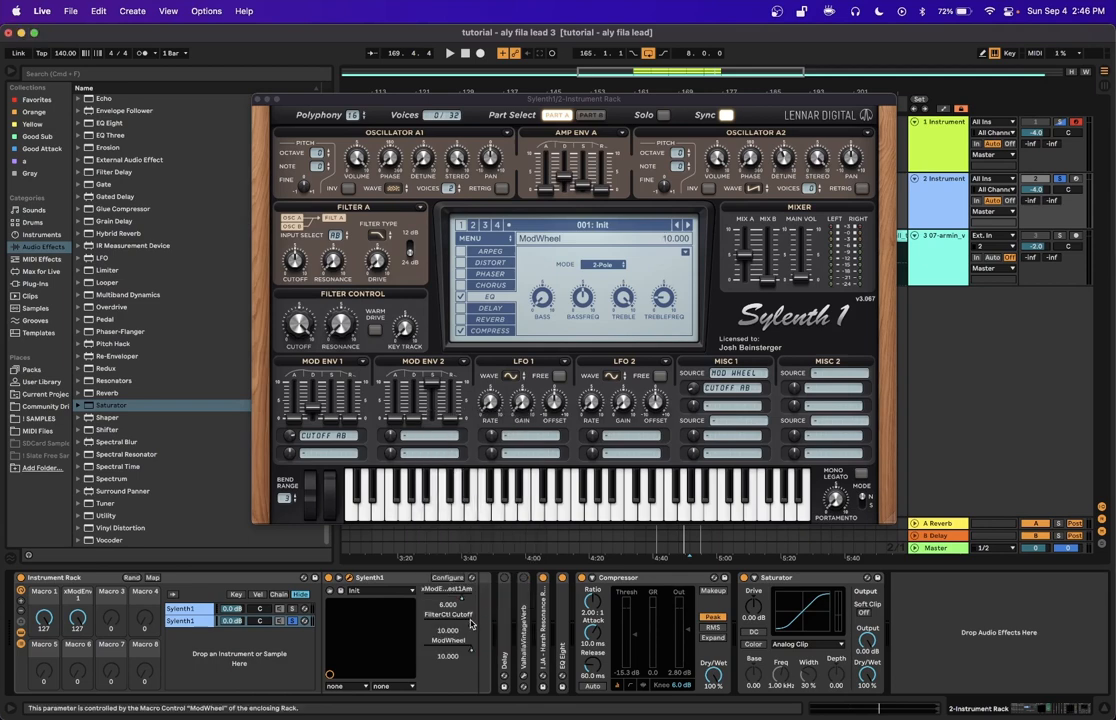
# - Unmap the second Sylenth1's Filter Control cutoff from the macro and bring the ModWheel macro down to 0
pyautogui.rightClick(470, 620)
pyautogui.click(517, 460)
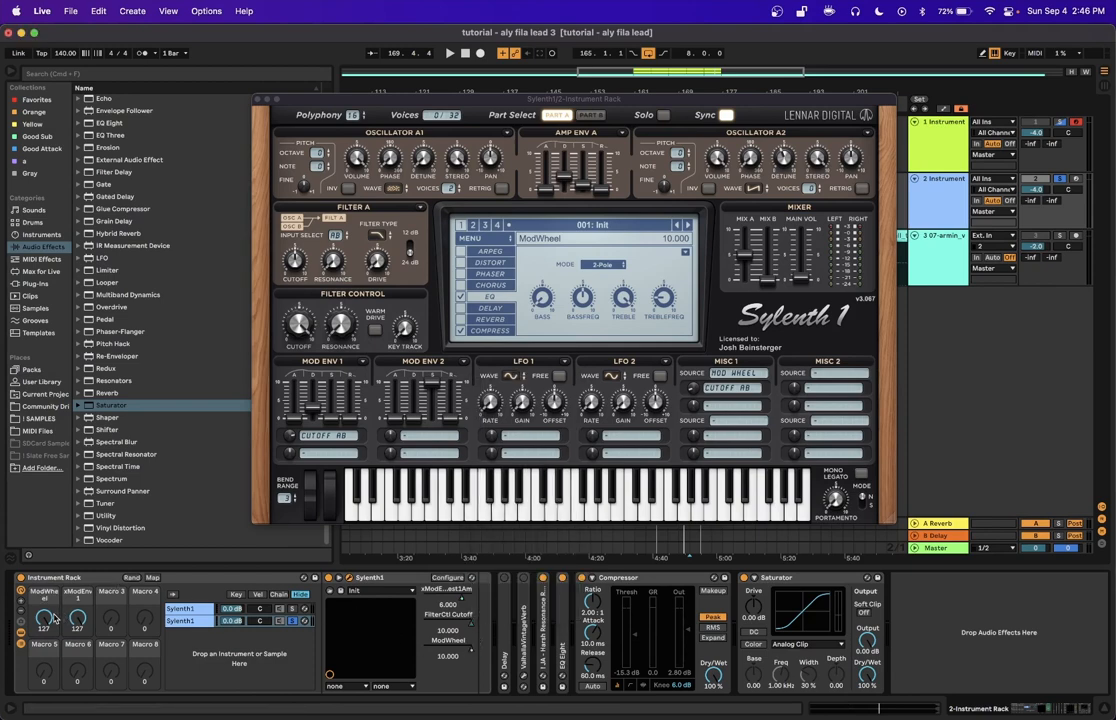
pyautogui.moveTo(44, 618); pyautogui.dragTo(44, 590)
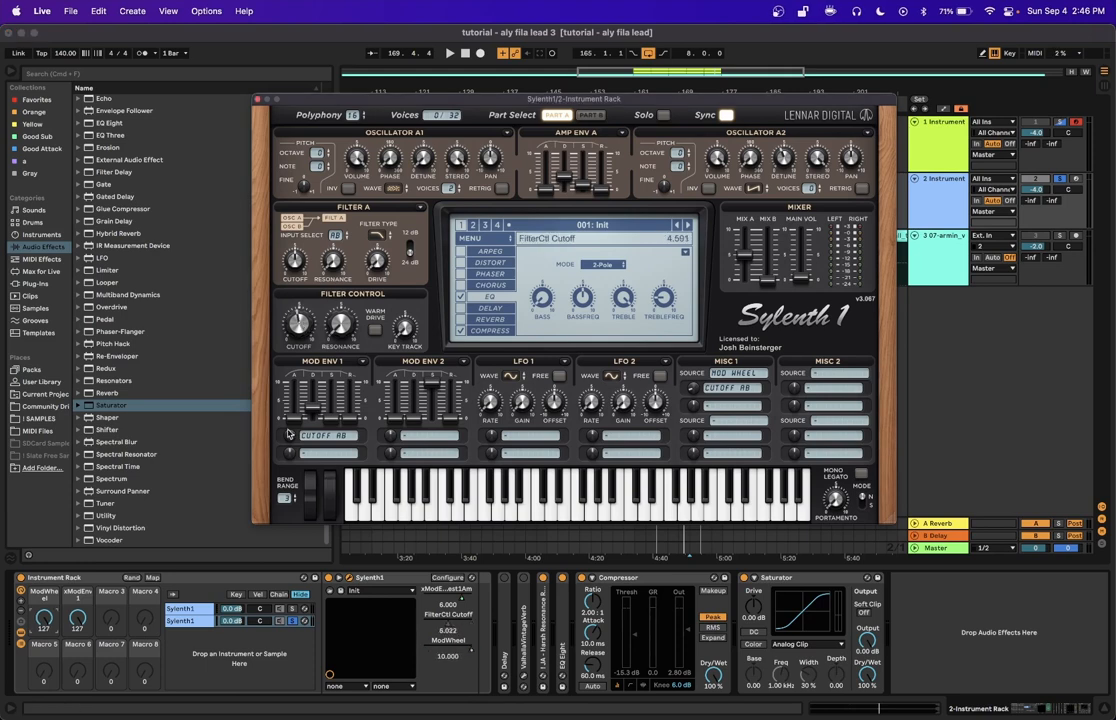
pyautogui.click(349, 579)
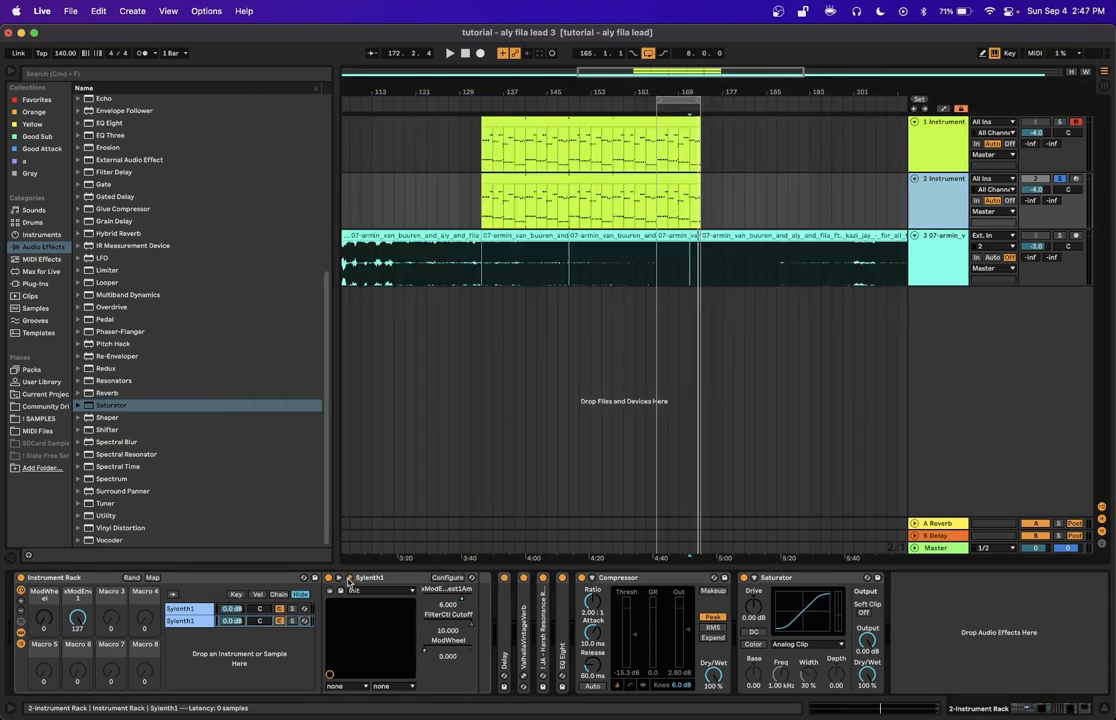
# - Play the looped section of the lead clip at bars 165–173 and compare it with the soloed reference track
pyautogui.click(667, 181)
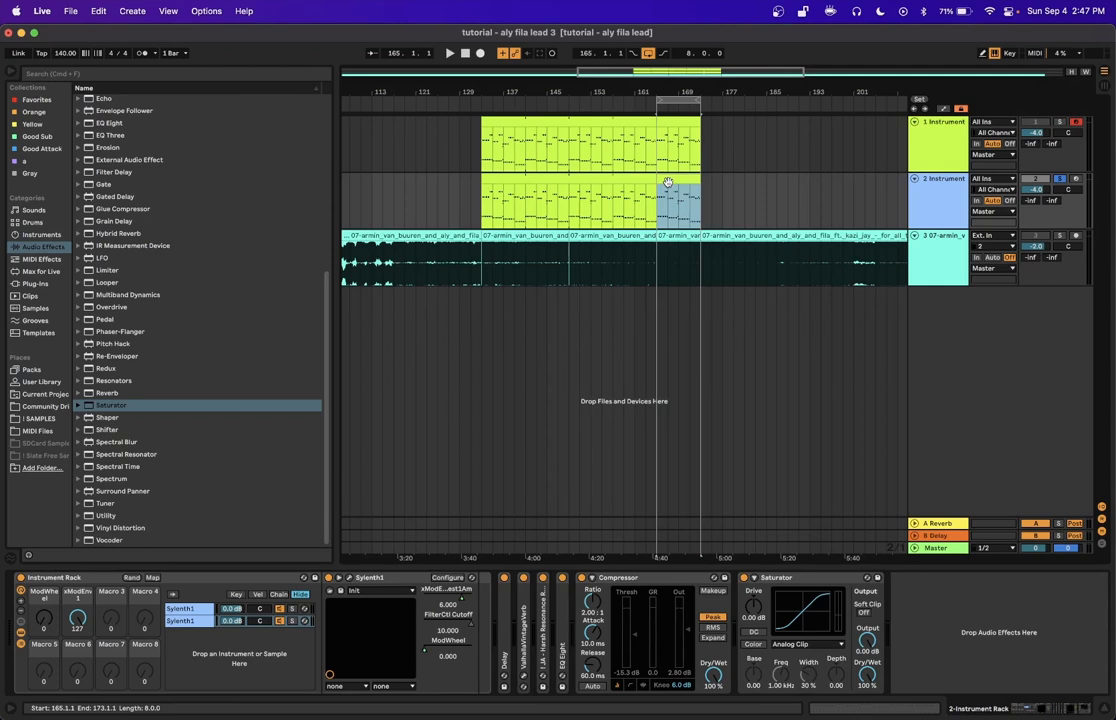
pyautogui.press('space')
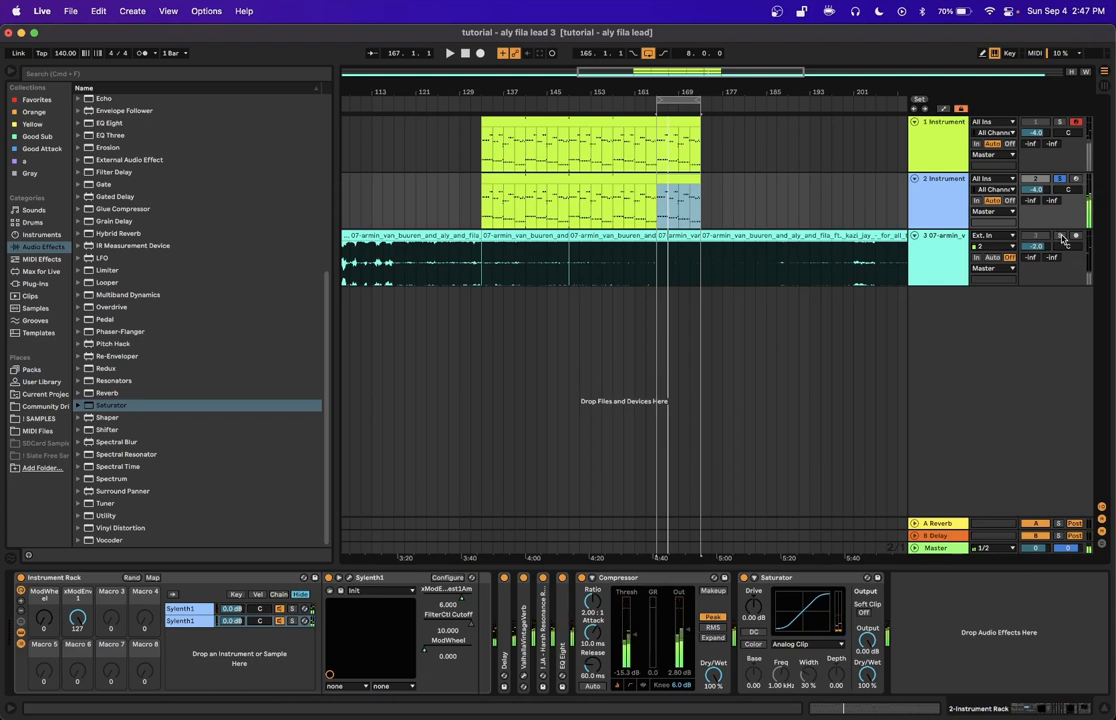
pyautogui.click(1061, 236)
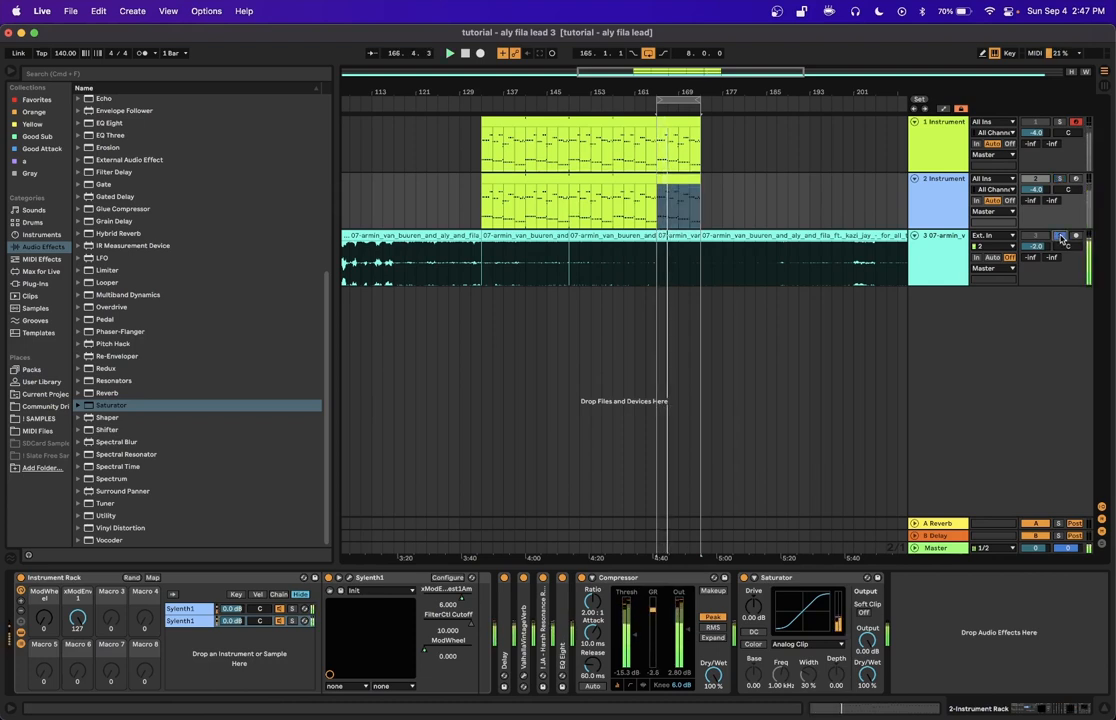
pyautogui.click(1061, 237)
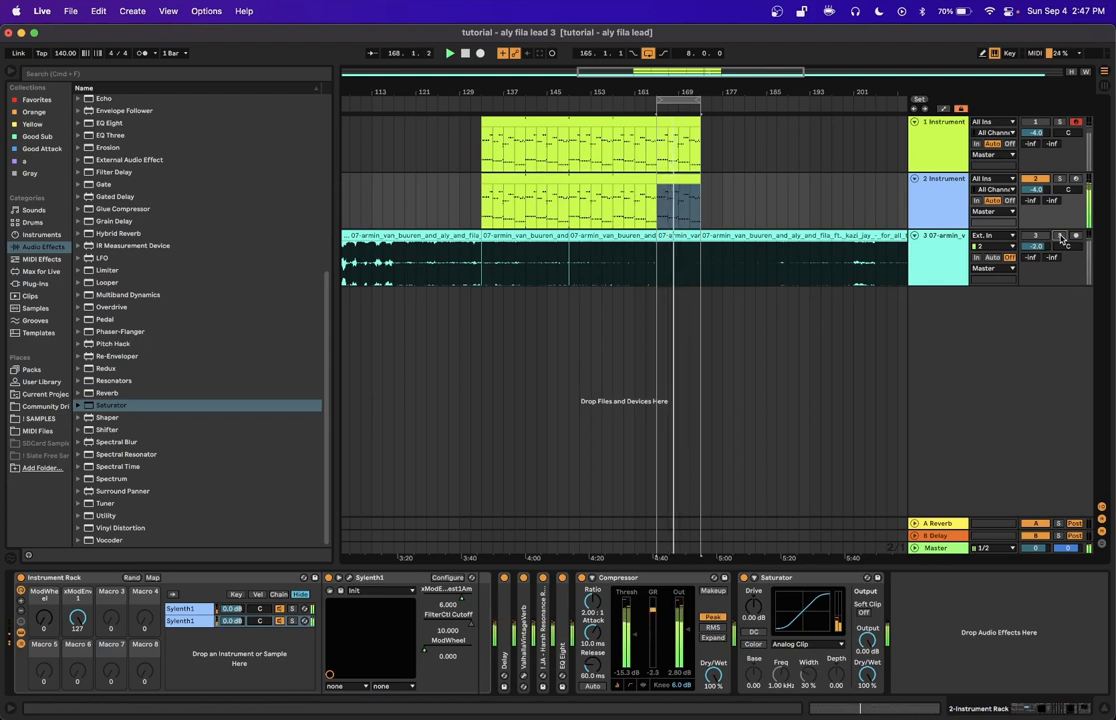
pyautogui.click(1061, 237)
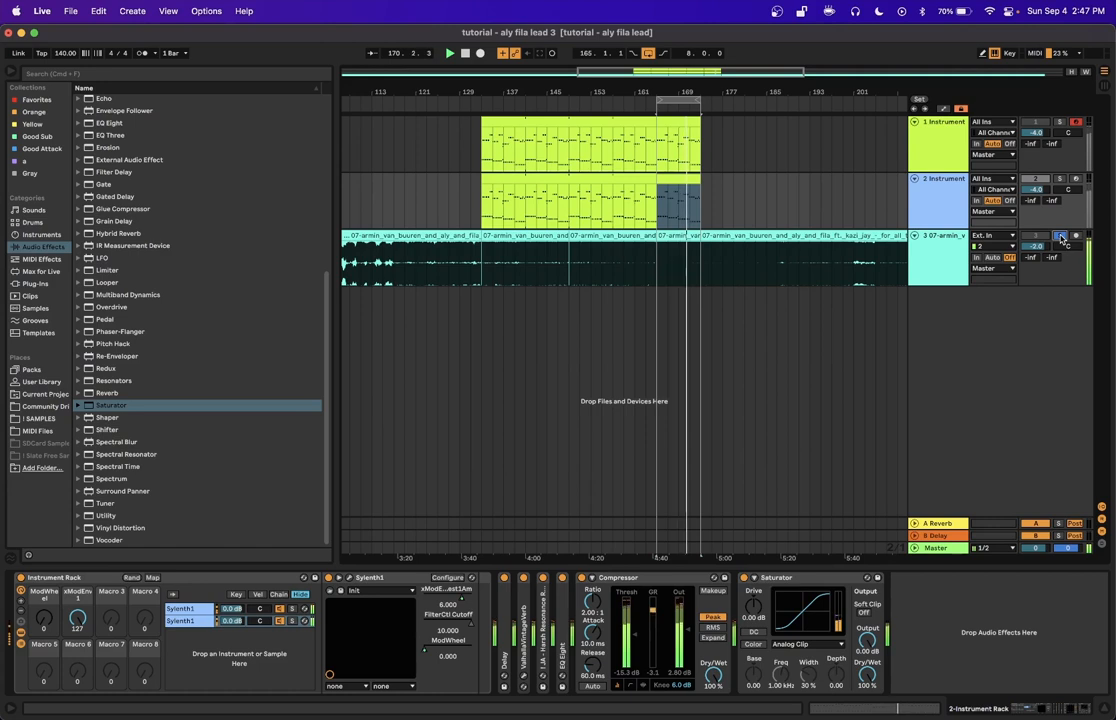
pyautogui.click(1061, 237)
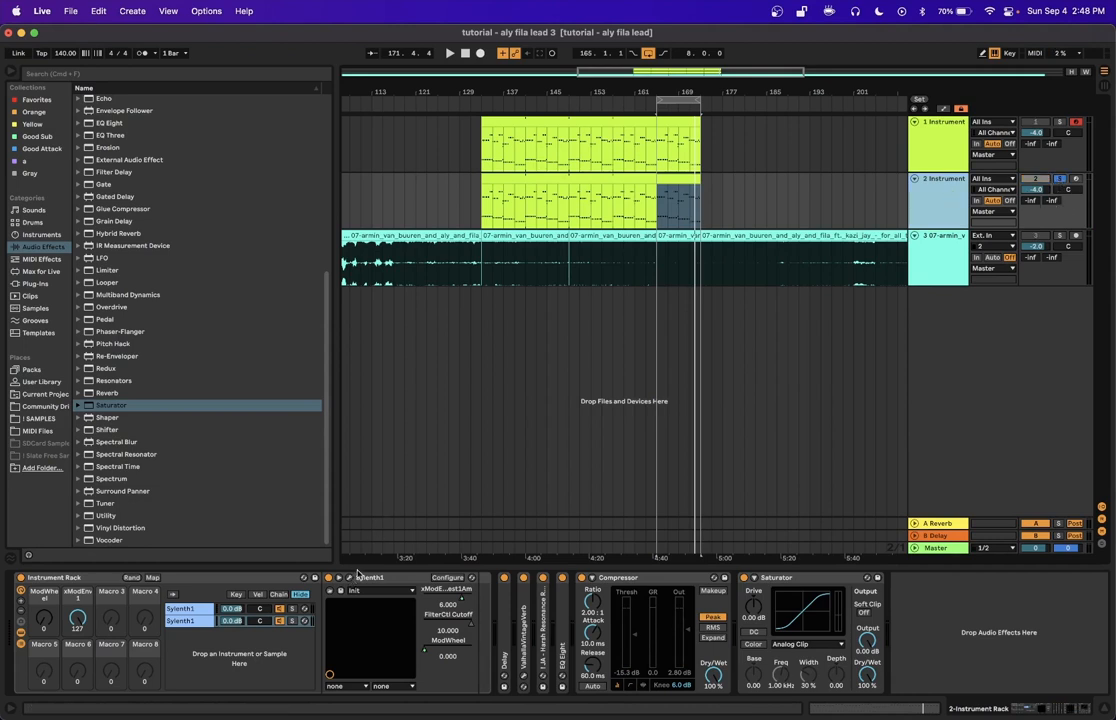
# - Solo the rack's first Sylenth1 chain and assign its Mod Env 2 to Volume A and B
pyautogui.click(292, 609)
pyautogui.click(349, 579)
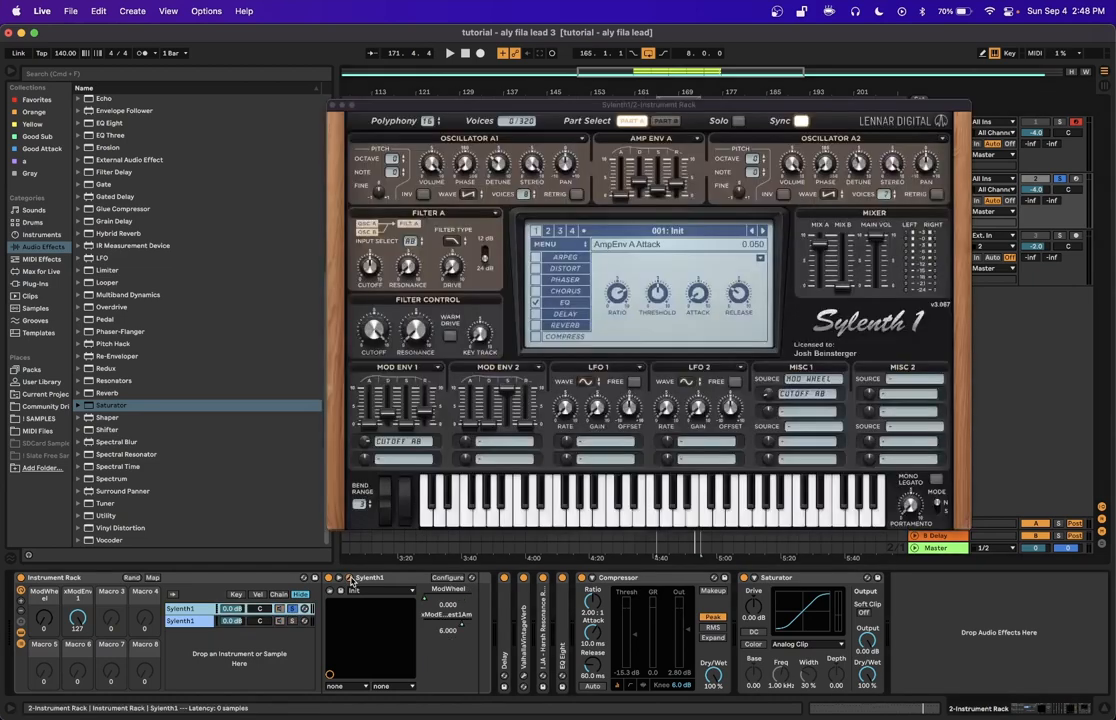
pyautogui.click(490, 446)
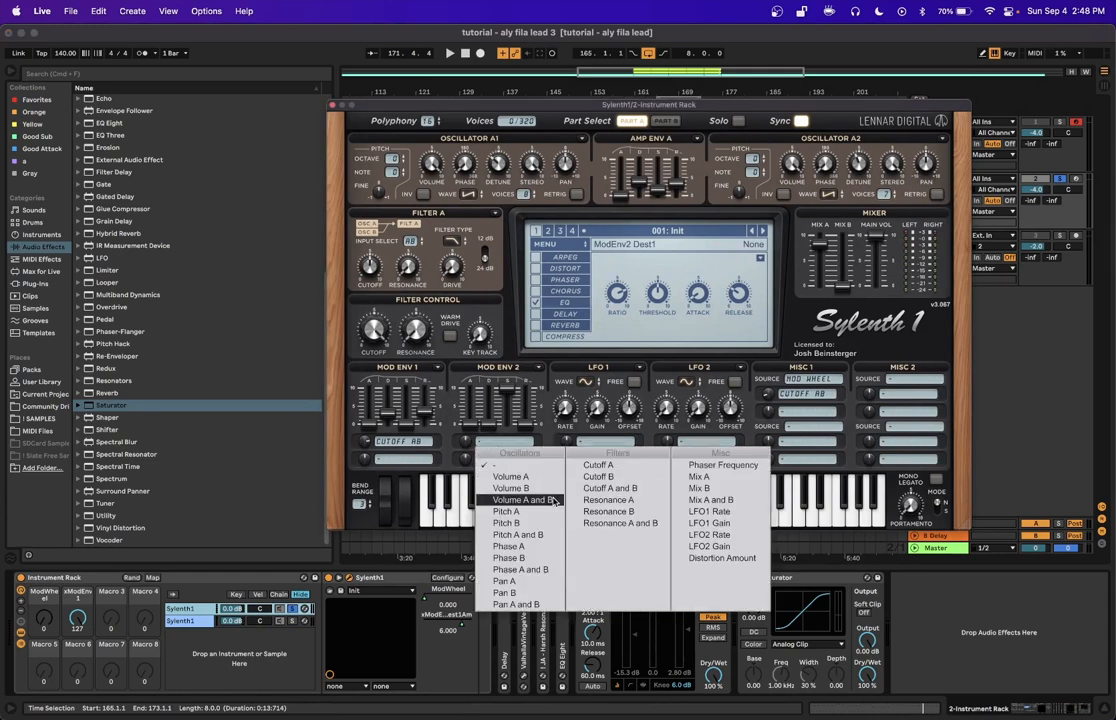
pyautogui.click(554, 500)
# - Lower Mod Env 2's sustain to minimum, shorten its decay and set its volume modulation amount to about -4.8
pyautogui.moveTo(509, 396); pyautogui.dragTo(503, 586)
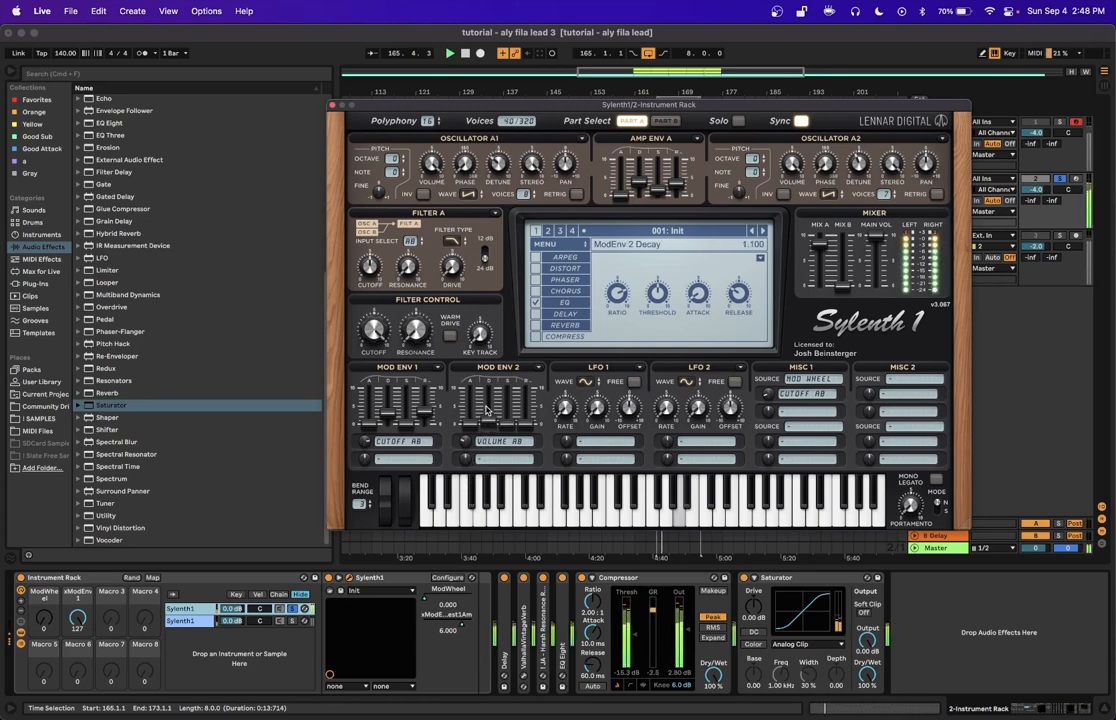
pyautogui.moveTo(487, 410); pyautogui.dragTo(470, 481)
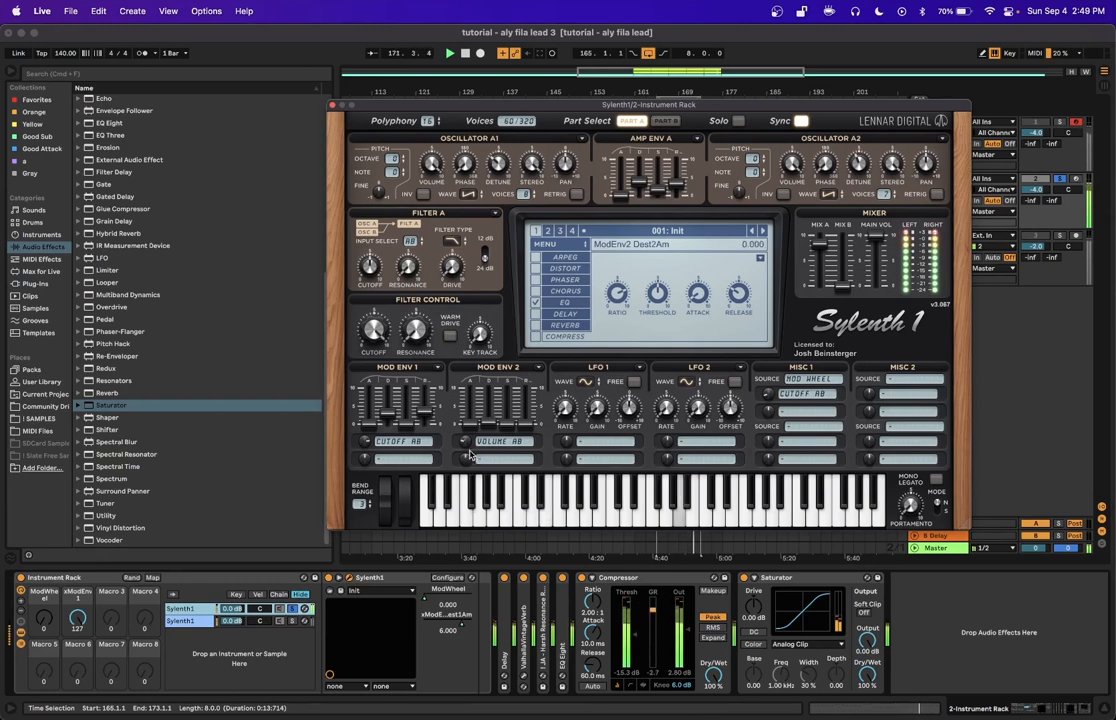
pyautogui.moveTo(467, 438); pyautogui.dragTo(467, 430)
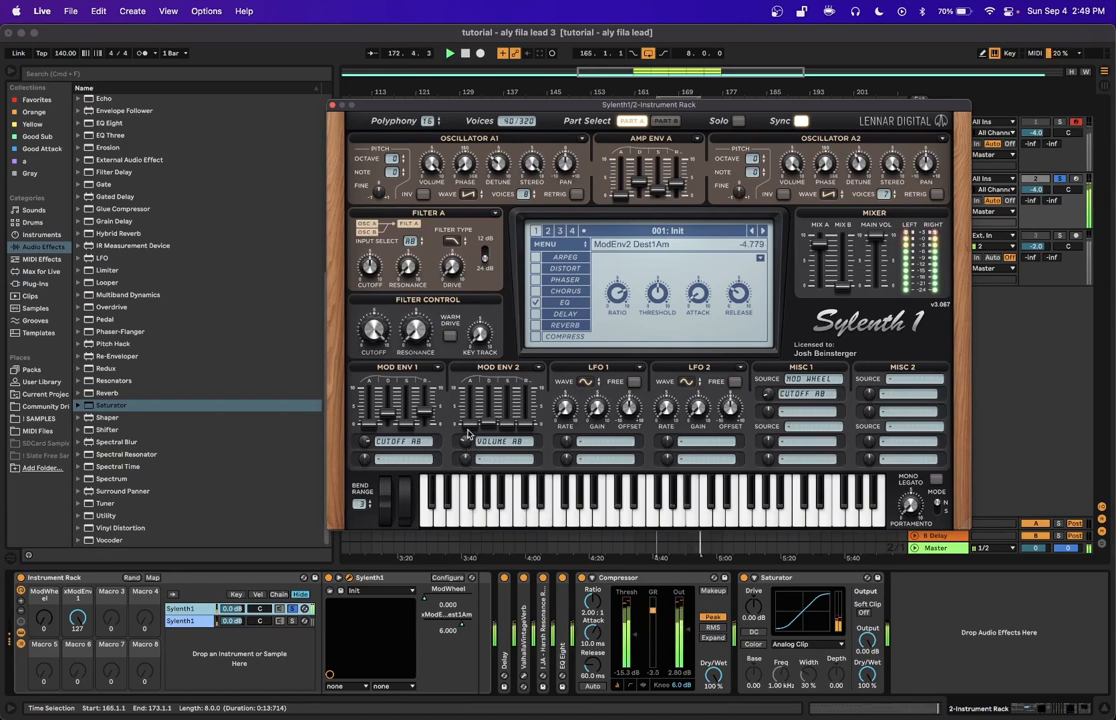
# - Check the plucked first layer against the reference by alternating the track solos, and stop playback
pyautogui.click(1060, 236)
pyautogui.click(1060, 182)
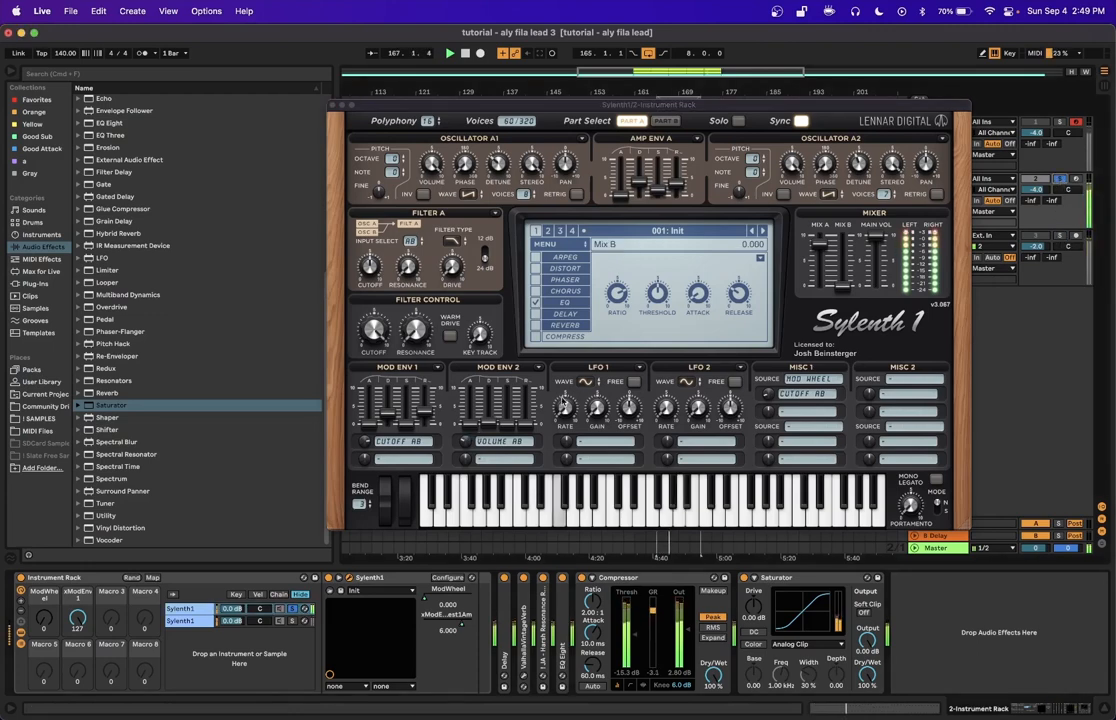
pyautogui.press('space')
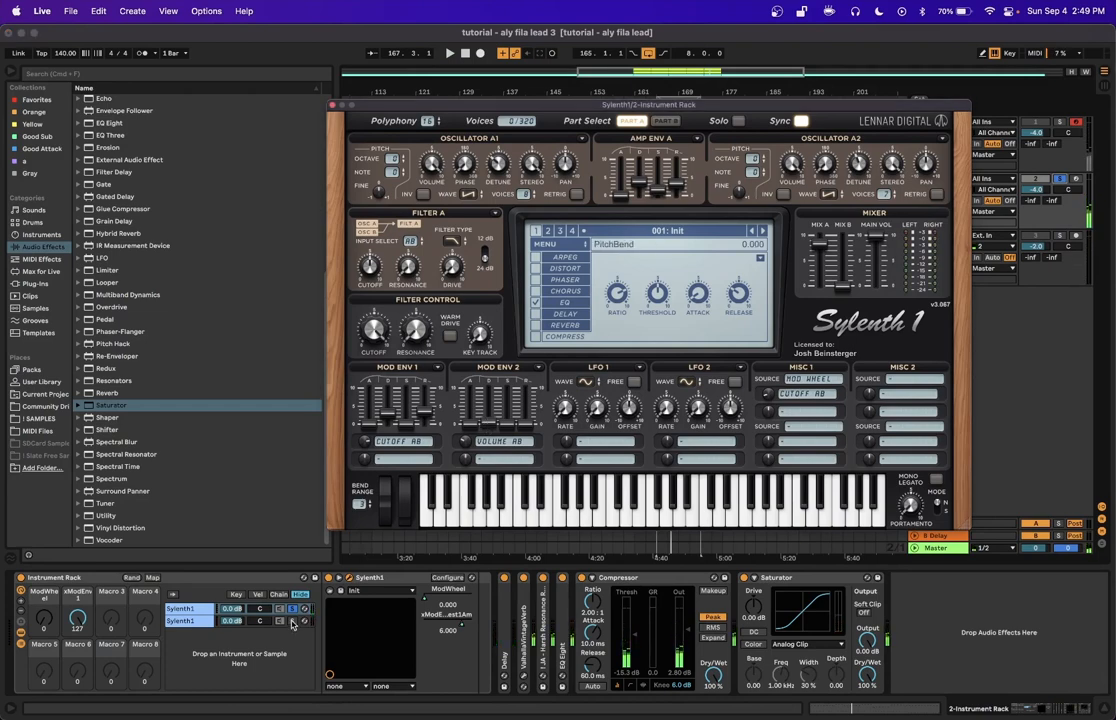
# - Solo the second Sylenth1 chain and assign its Mod Env 2 to Volume A and B
pyautogui.click(293, 621)
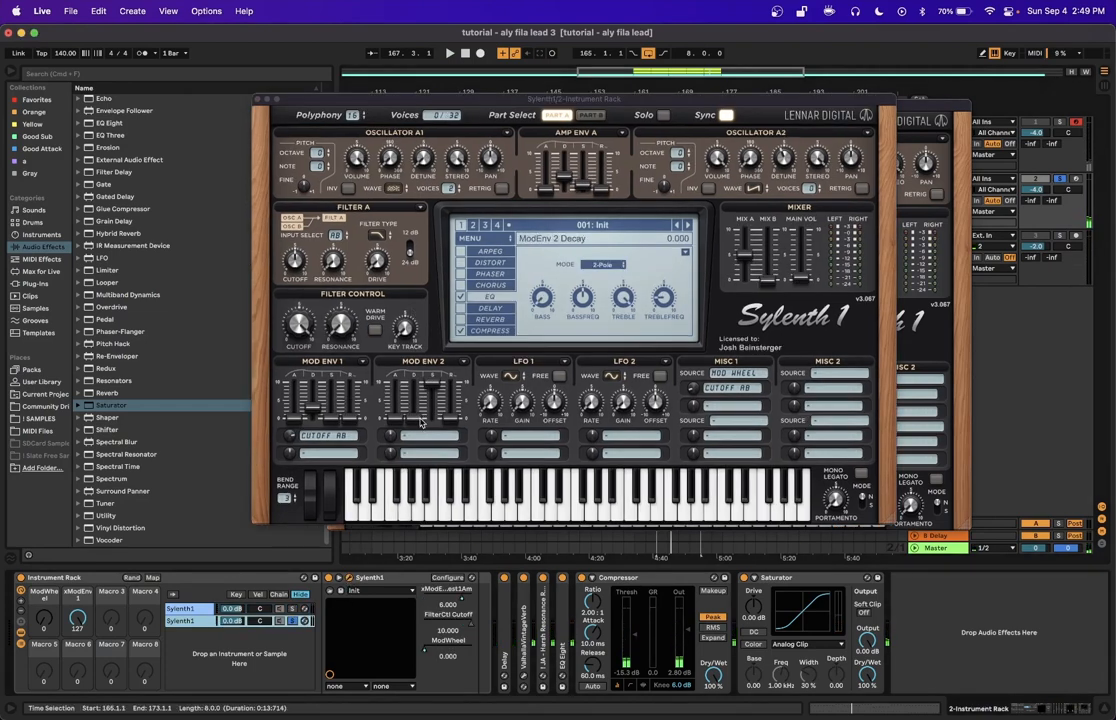
pyautogui.click(420, 435)
pyautogui.click(455, 496)
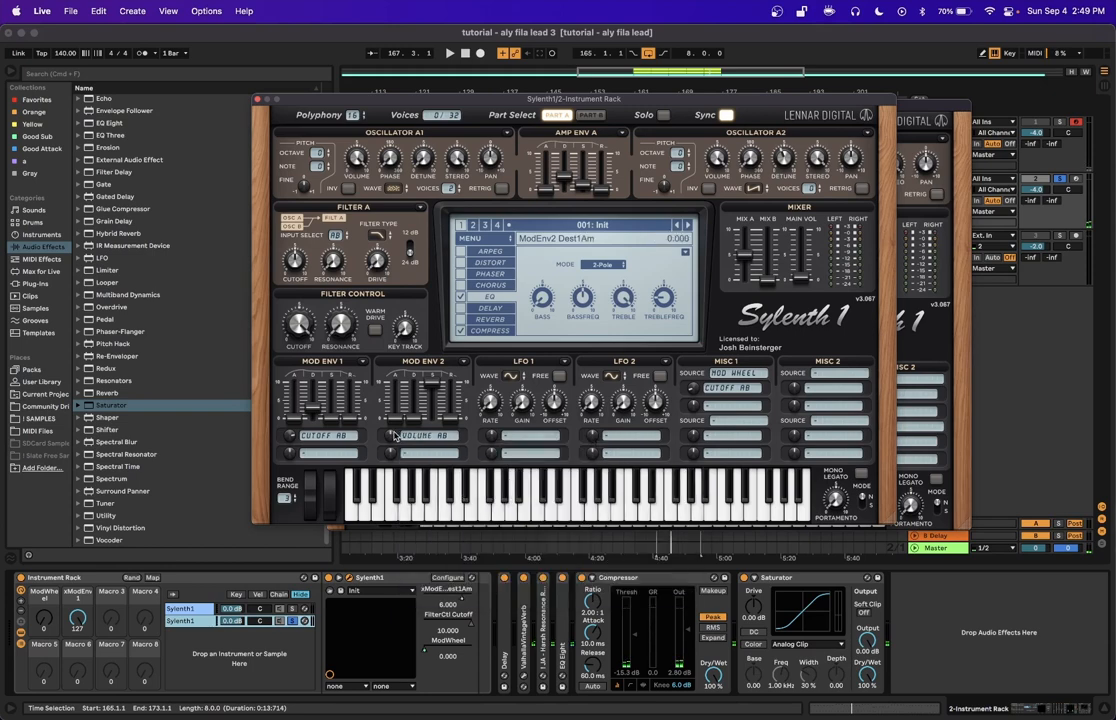
# - Match the second Sylenth1's Mod Env 2 to the first one's settings, with a volume modulation amount of -4.435
pyautogui.click(926, 357)
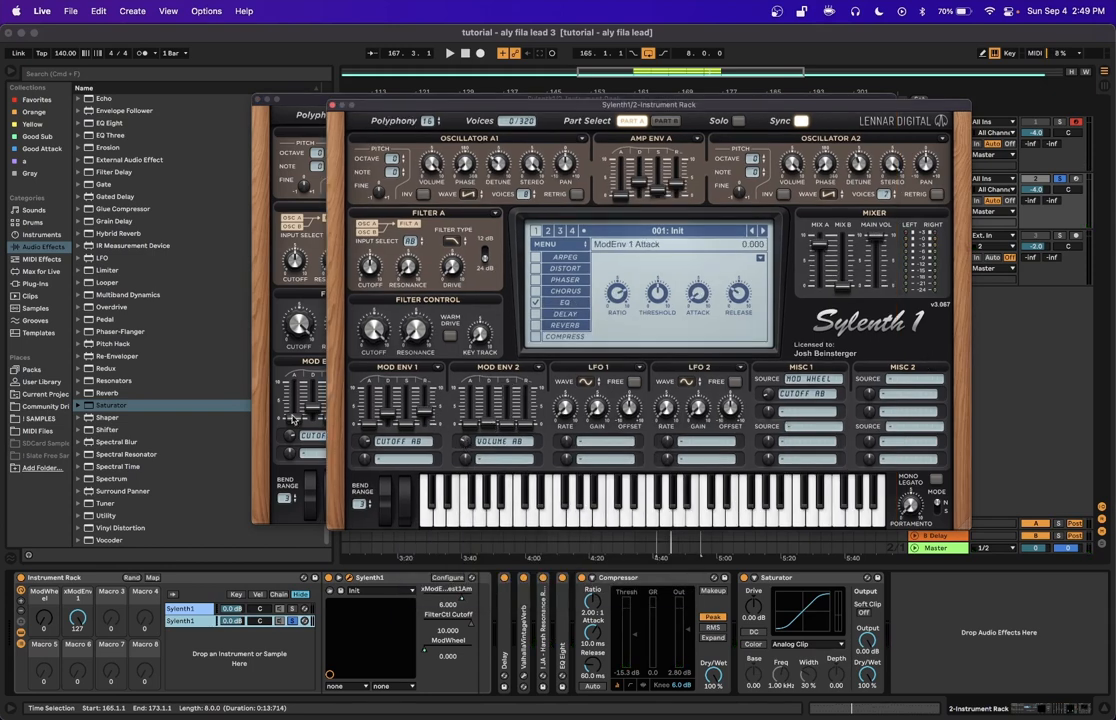
pyautogui.click(271, 407)
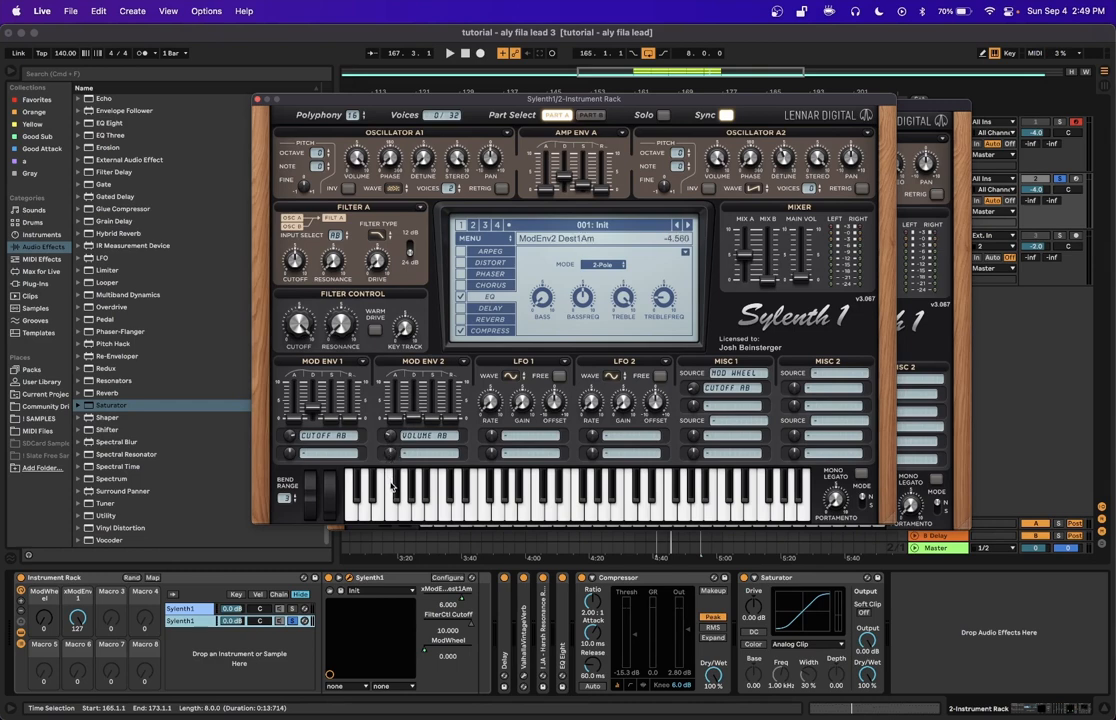
pyautogui.click(948, 350)
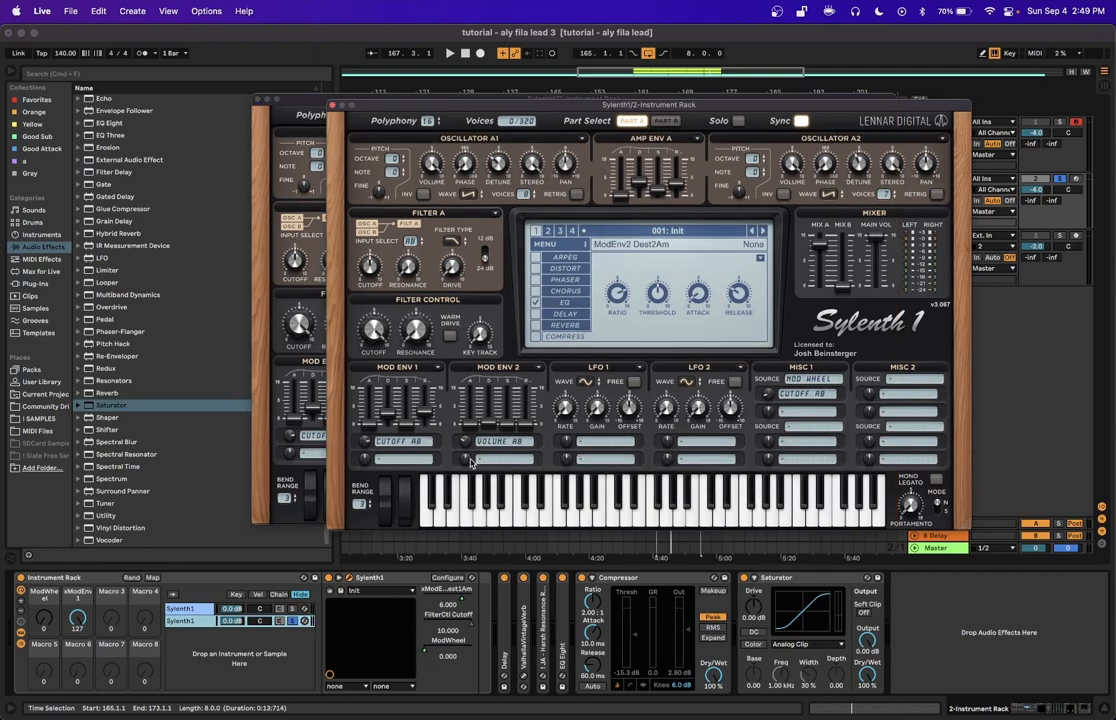
pyautogui.click(258, 346)
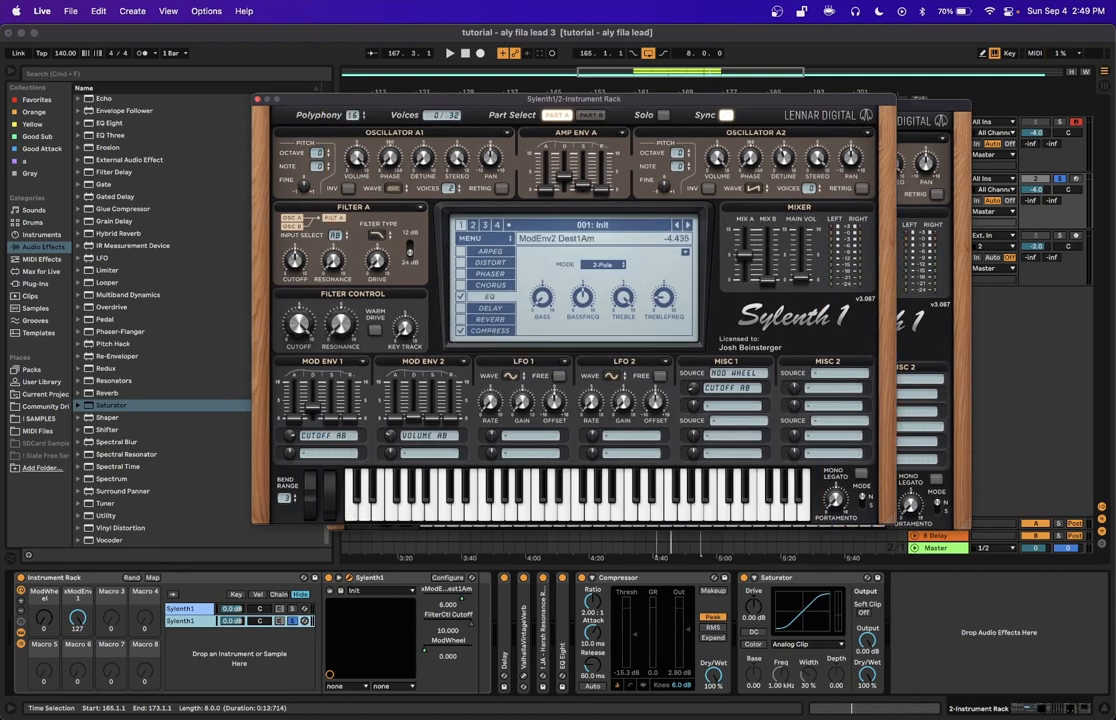
# - Play the loop with the second chain unsoloed so both layers sound together, and close both Sylenth1 windows
pyautogui.press('space')
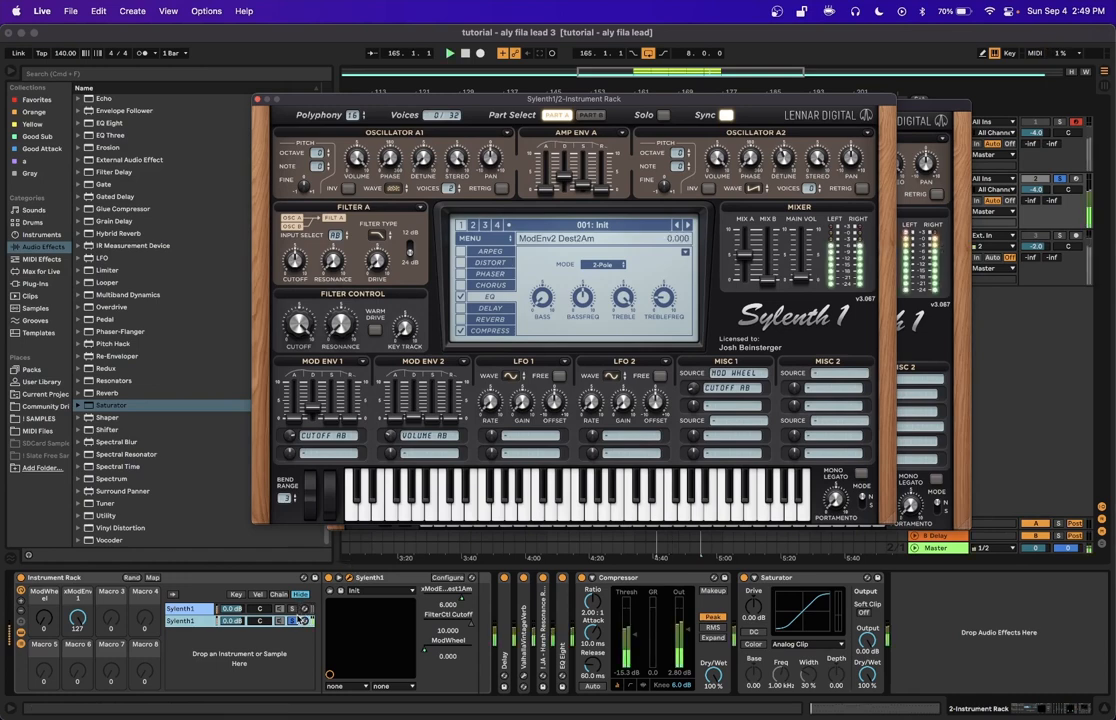
pyautogui.click(294, 622)
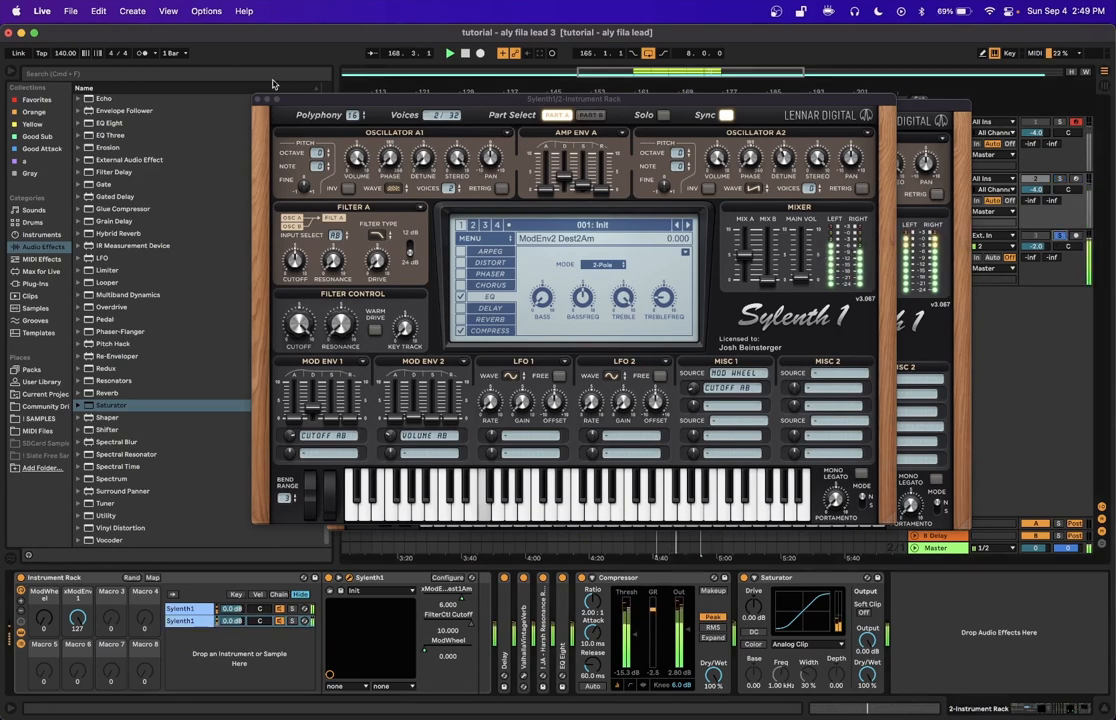
pyautogui.click(259, 99)
pyautogui.click(338, 104)
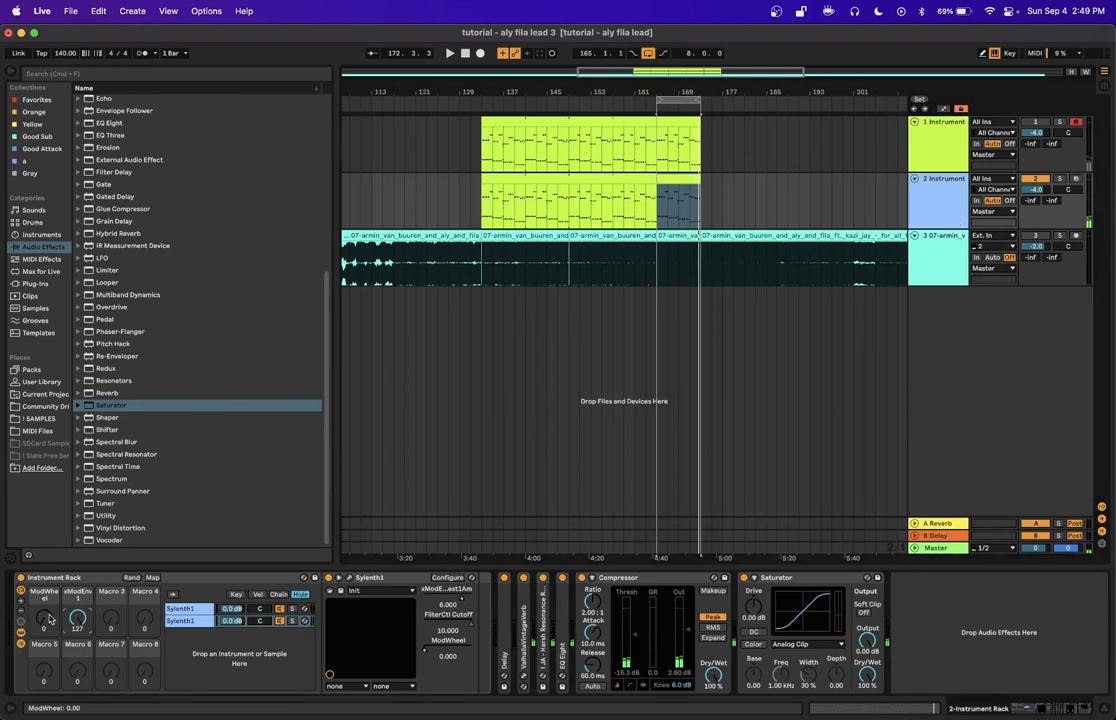
# - Listen to the soloed reference track from bar 133, and select the second instrument track
pyautogui.click(497, 236)
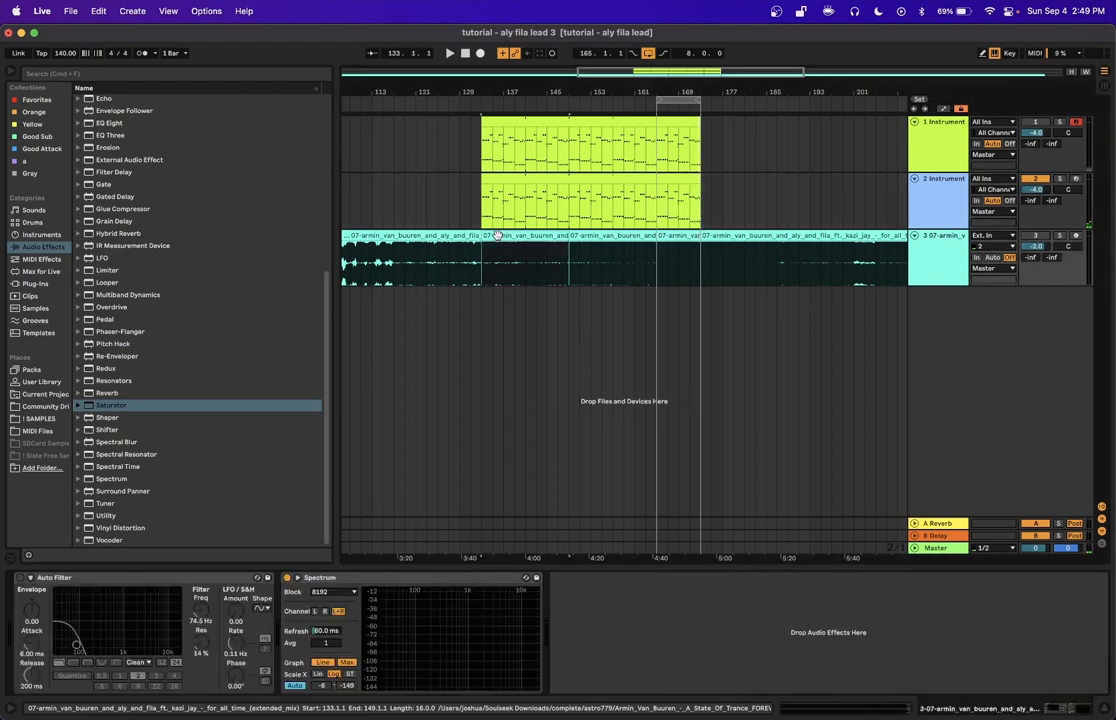
pyautogui.press('space')
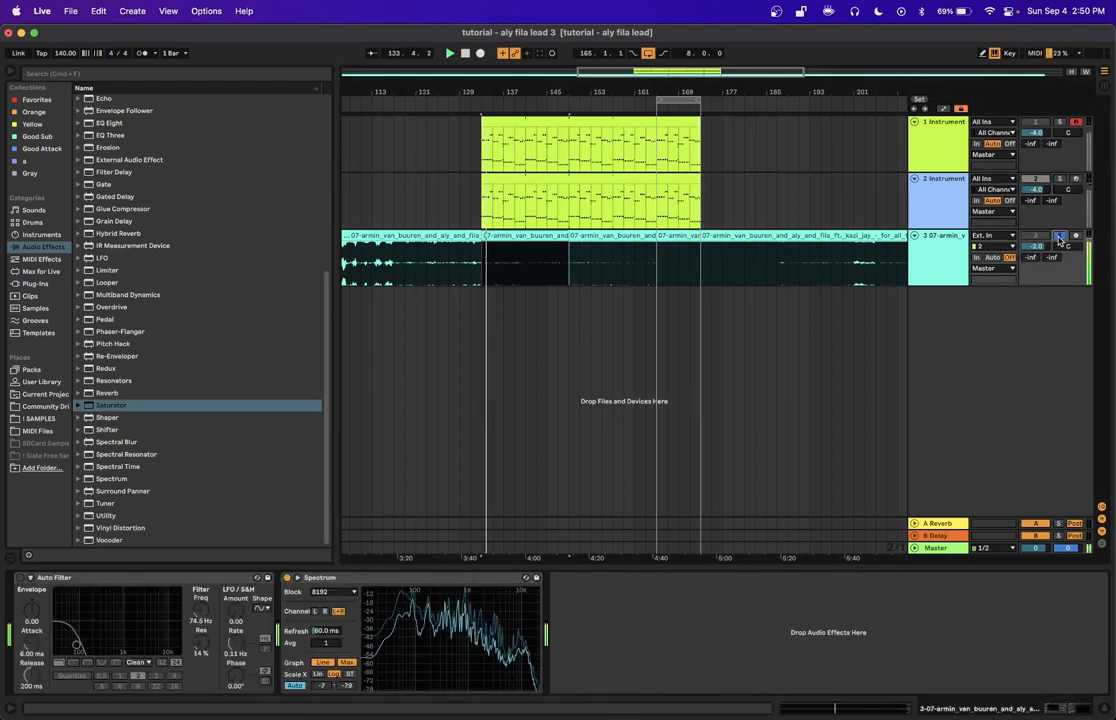
pyautogui.click(963, 210)
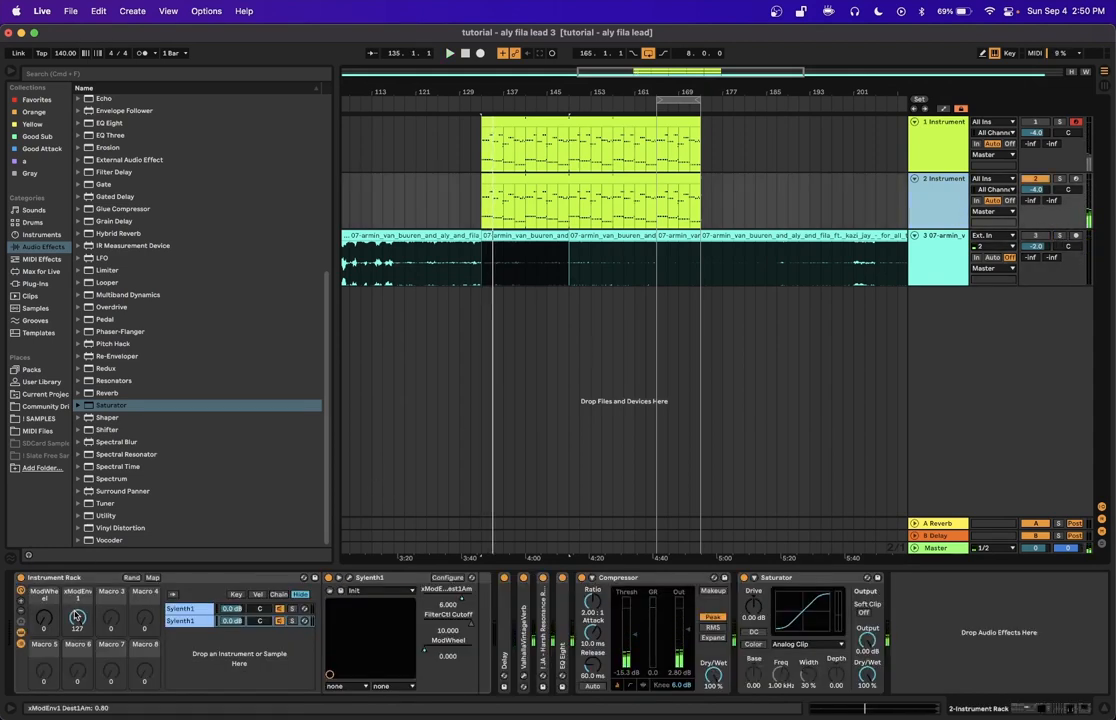
# - Set the second track's ModWheel macro to 127 and xModEnv1 macro to 0 while playing the lead from bar 133
pyautogui.moveTo(77, 617); pyautogui.dragTo(78, 573)
pyautogui.press('space')
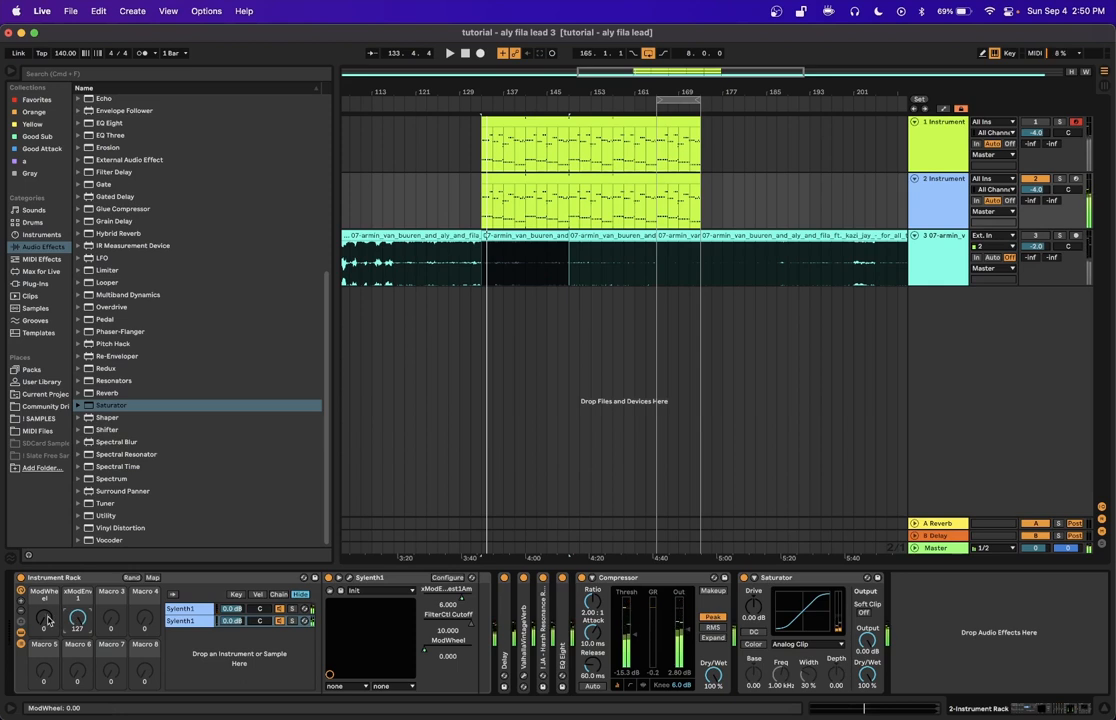
pyautogui.press('space')
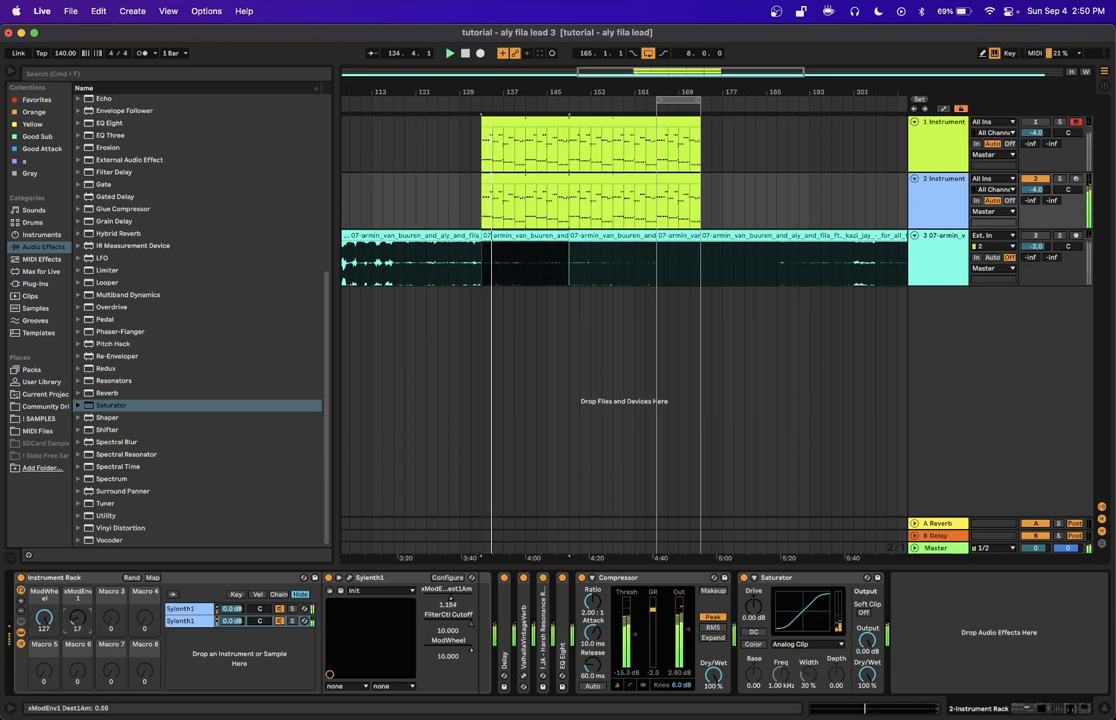
pyautogui.click(482, 219)
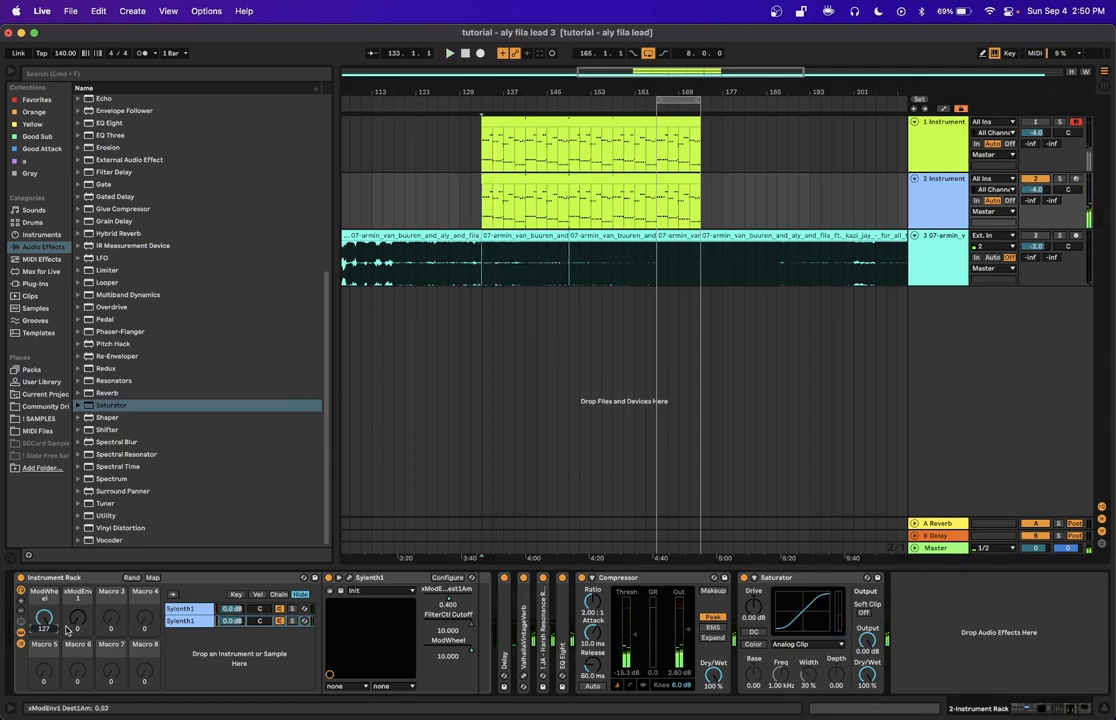
pyautogui.click(152, 578)
pyautogui.click(152, 578)
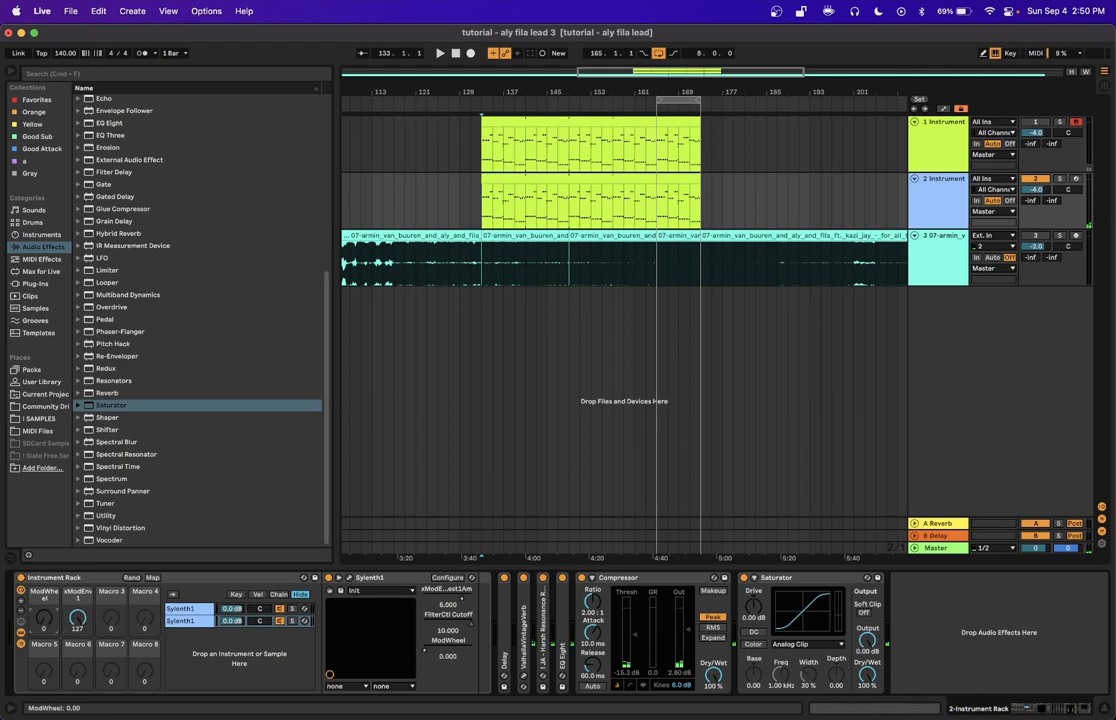
pyautogui.press('space')
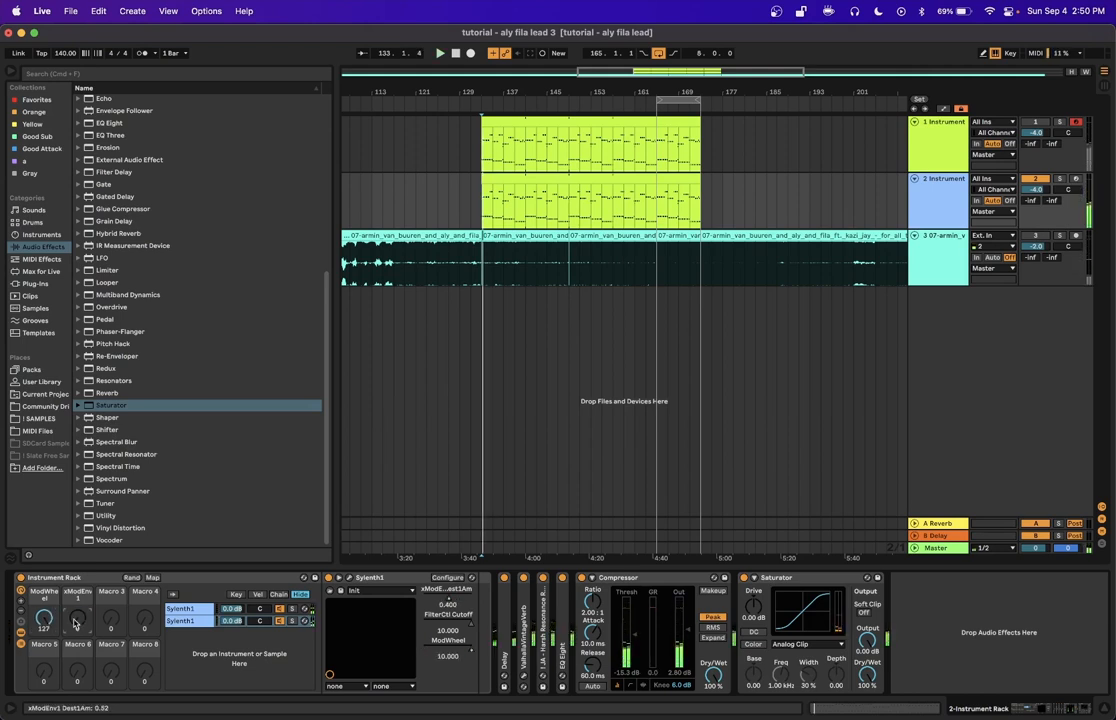
# - Show the automation lanes and audition the soloed reference between bars 143 and 149, clearing its solo at the end
pyautogui.click(491, 219)
pyautogui.press('space')
pyautogui.press('a')
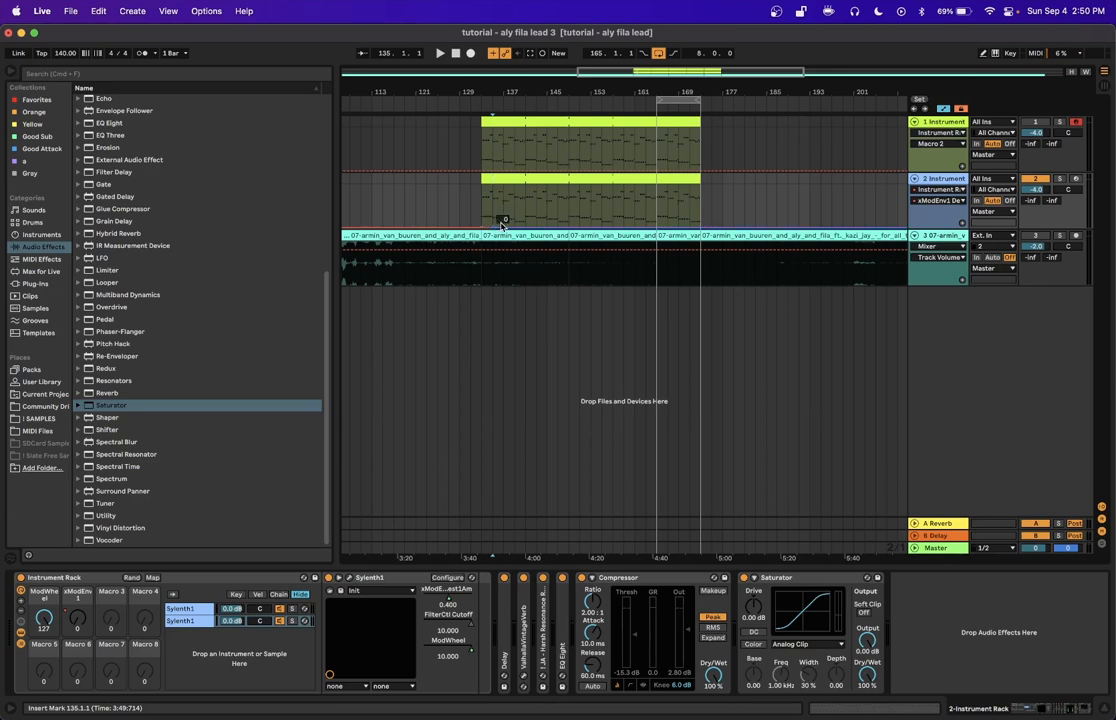
pyautogui.click(570, 264)
pyautogui.press('space')
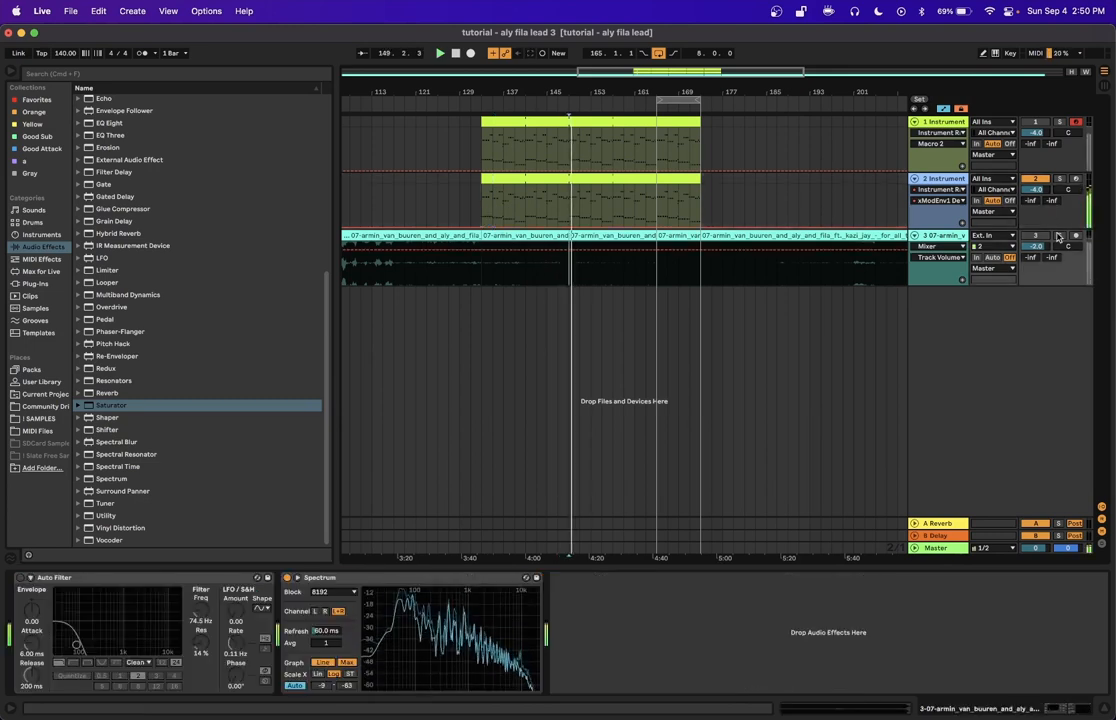
pyautogui.click(547, 268)
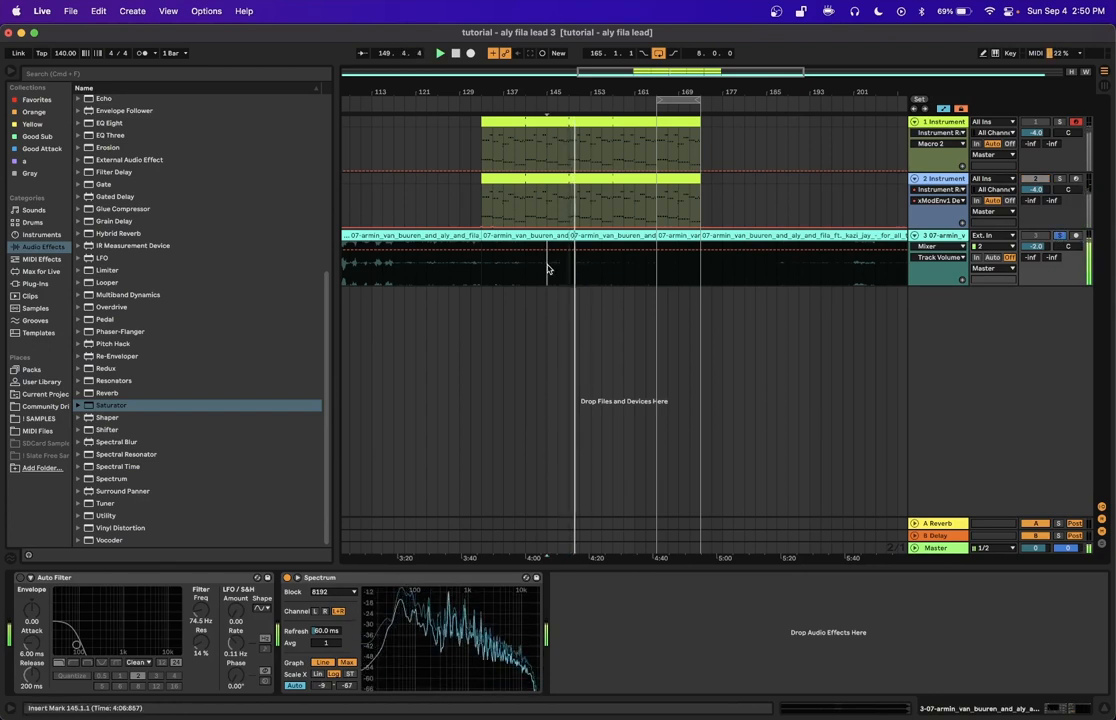
pyautogui.click(542, 268)
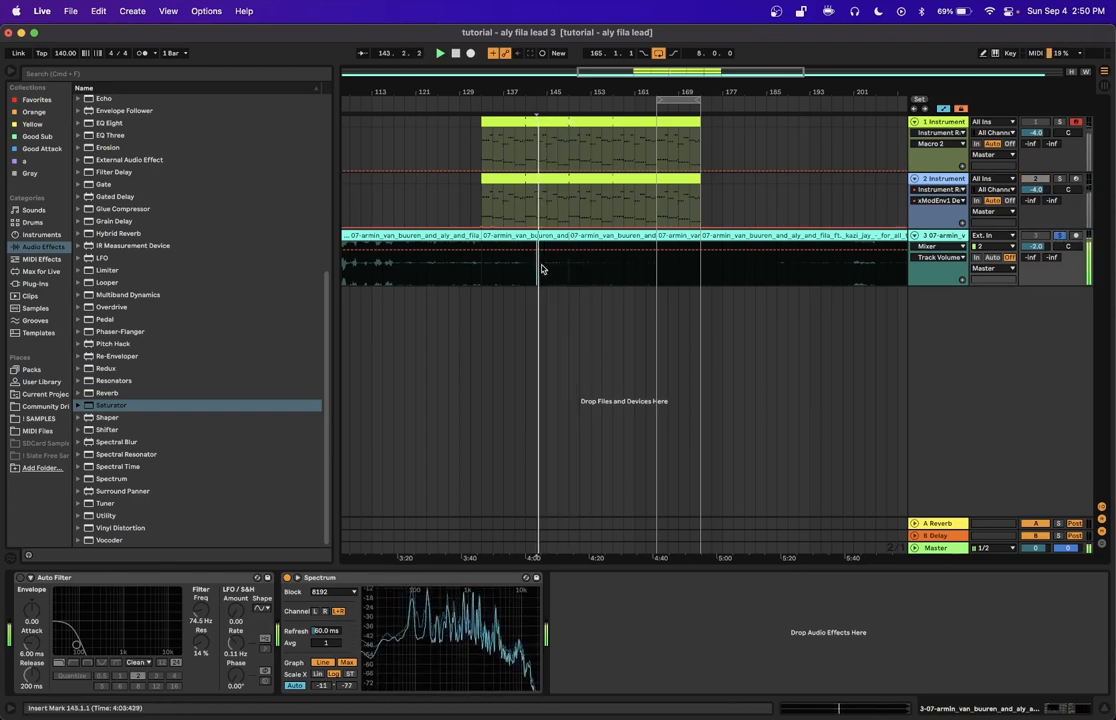
pyautogui.click(560, 268)
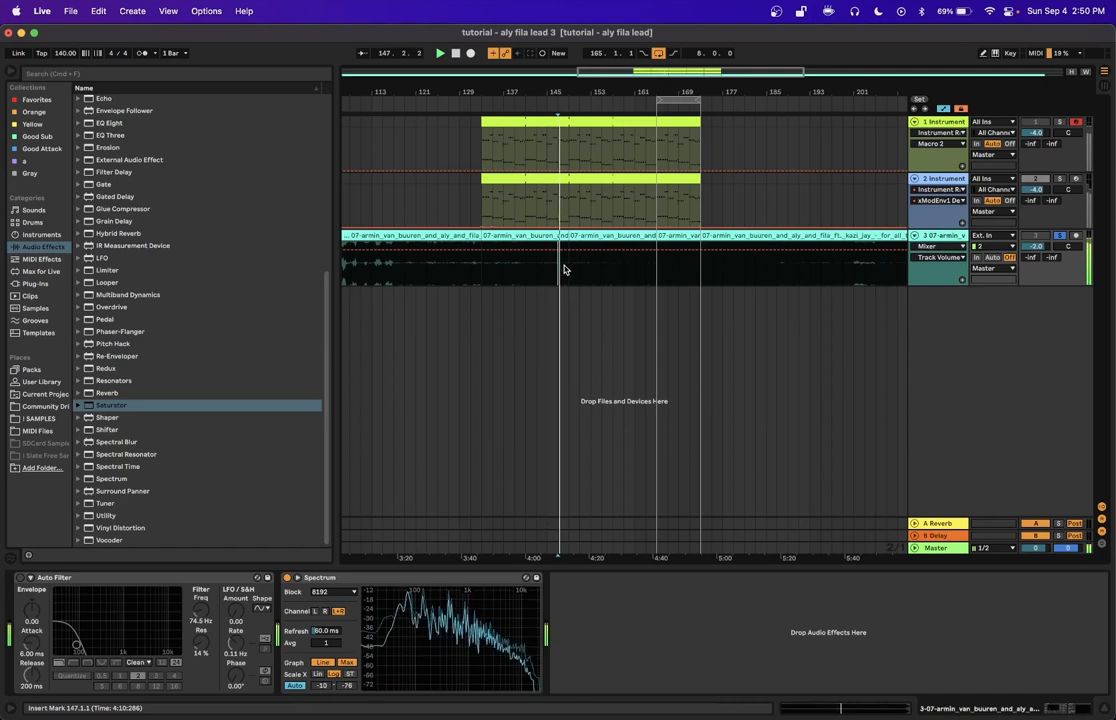
pyautogui.click(1059, 235)
# - Draw an xModEnv1 automation ramp on the second instrument track, rising from 0 at bar 133 to a raised plateau from bar 149
pyautogui.click(938, 180)
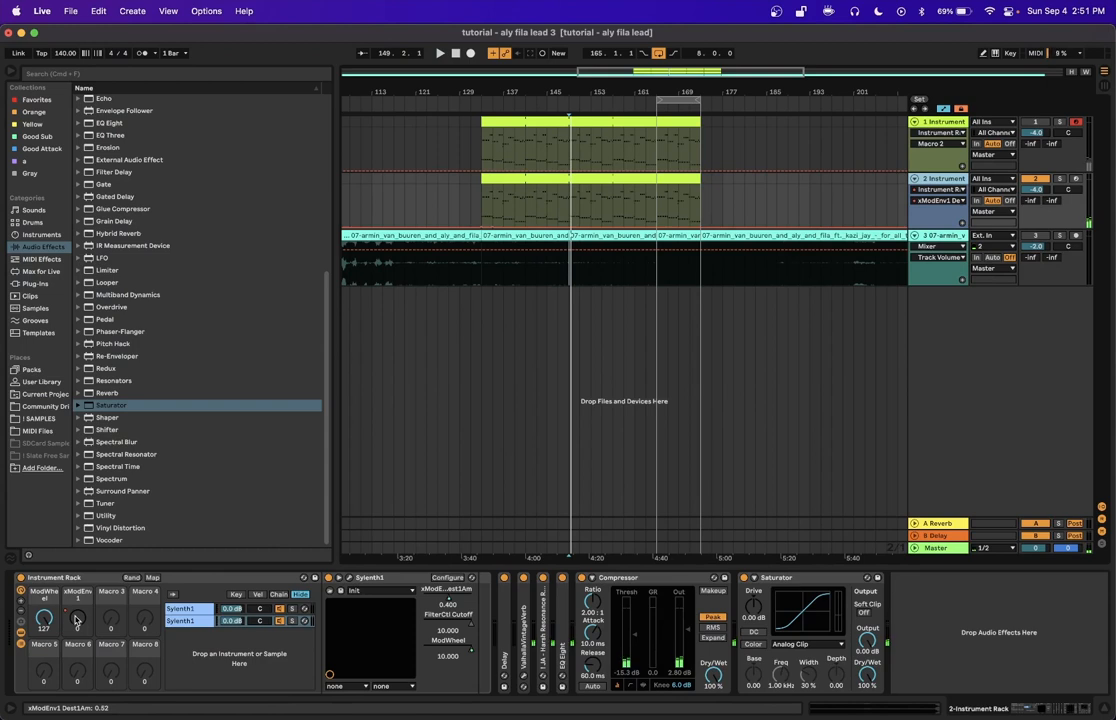
pyautogui.moveTo(77, 620)
pyautogui.mouseDown()
pyautogui.moveTo(77, 502)
pyautogui.moveTo(77, 621)
pyautogui.mouseUp()
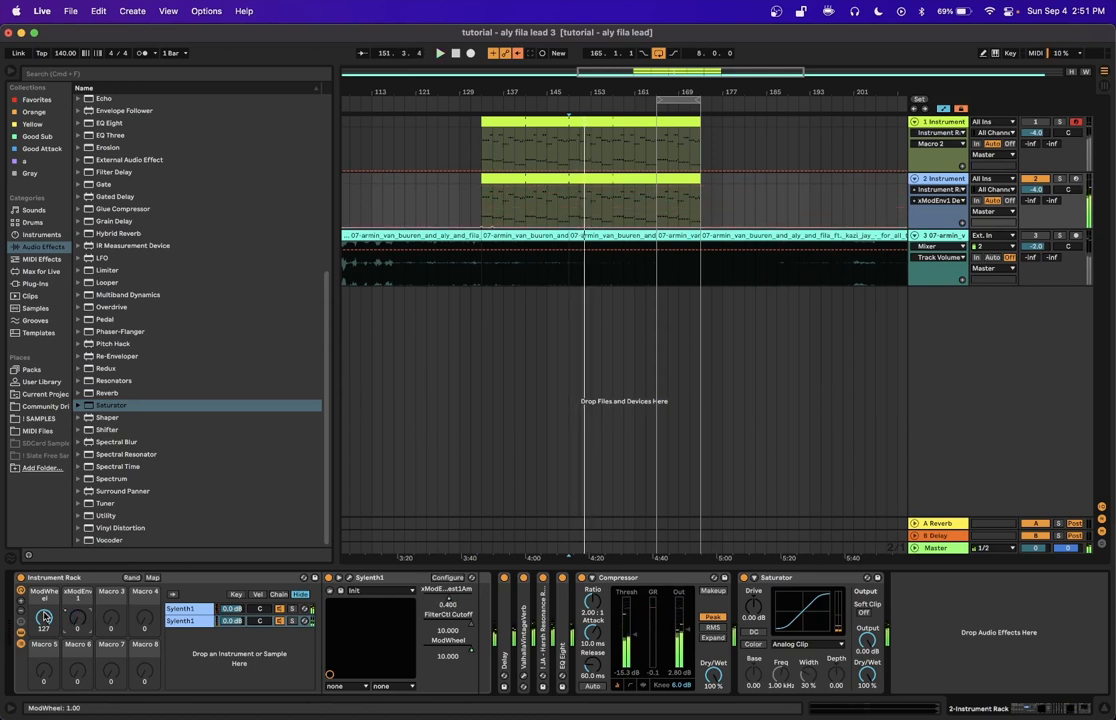
pyautogui.click(44, 617)
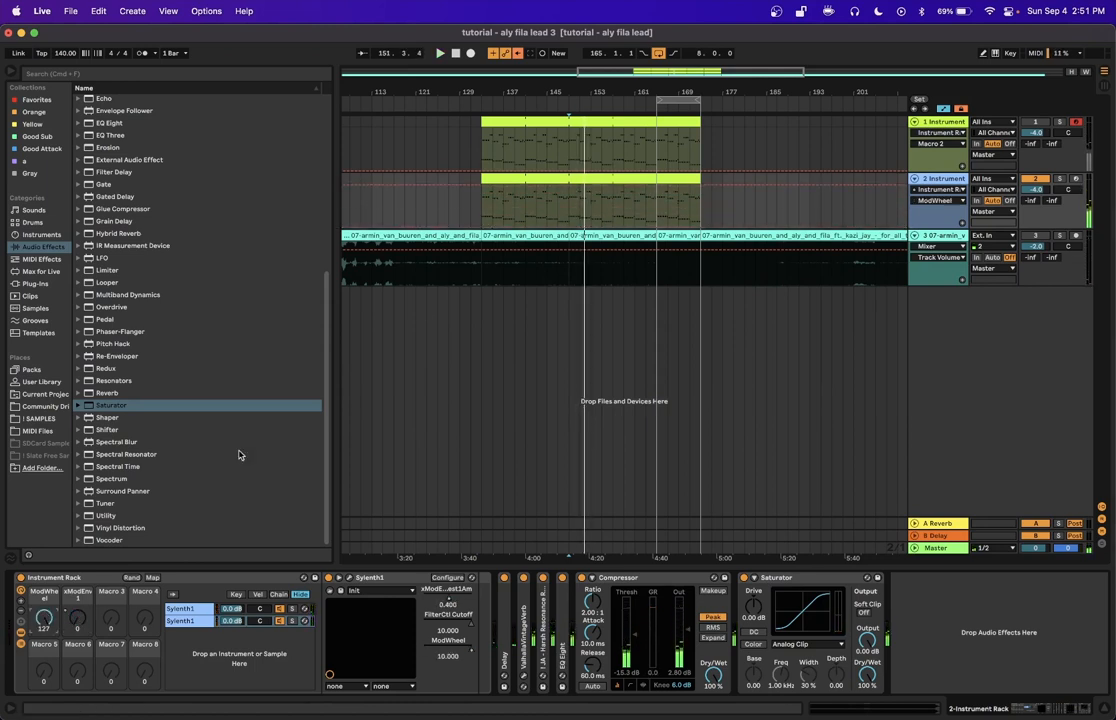
pyautogui.click(77, 617)
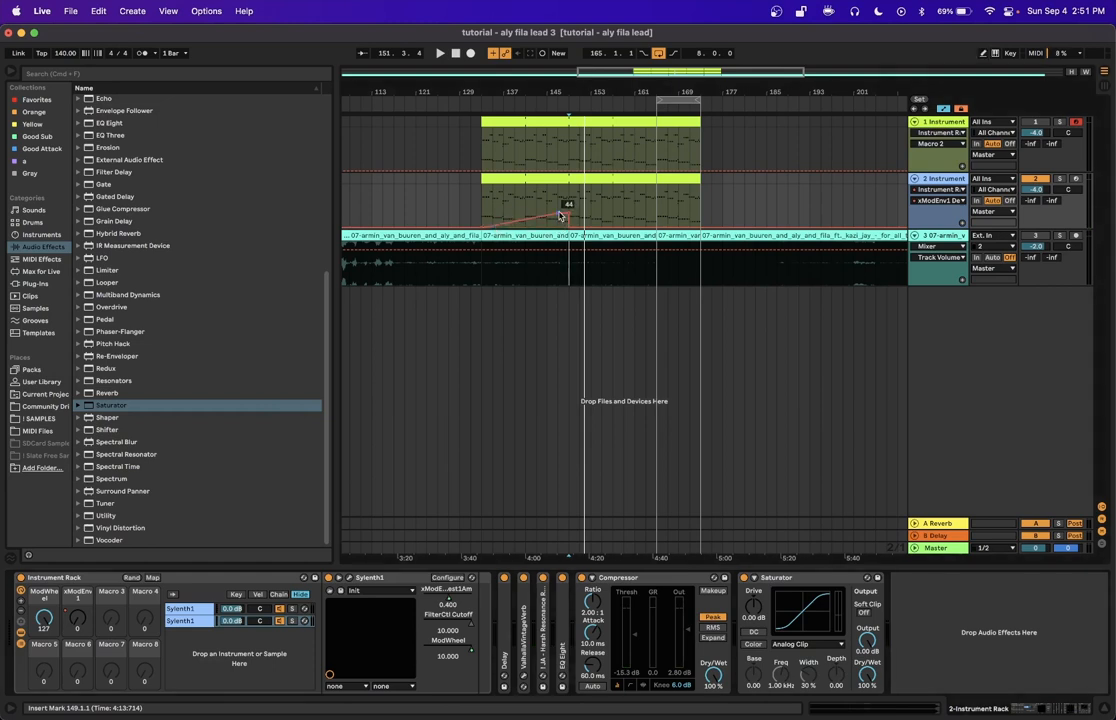
pyautogui.click(569, 229)
pyautogui.click(483, 208)
pyautogui.press('space')
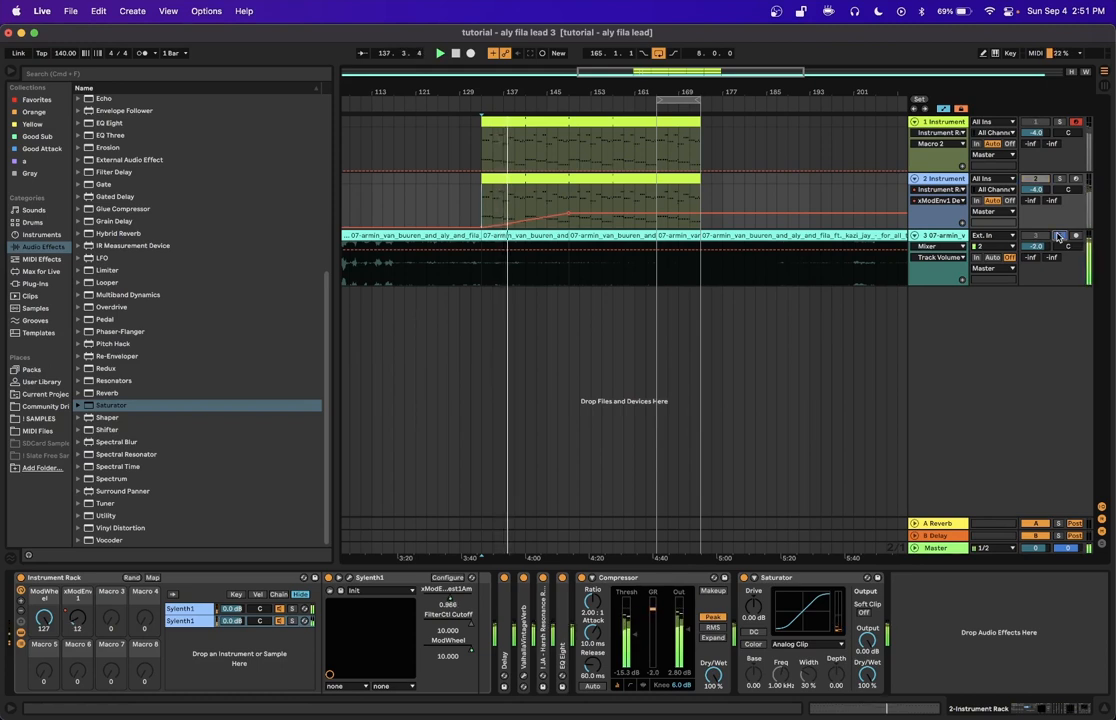
pyautogui.moveTo(570, 218); pyautogui.dragTo(571, 204)
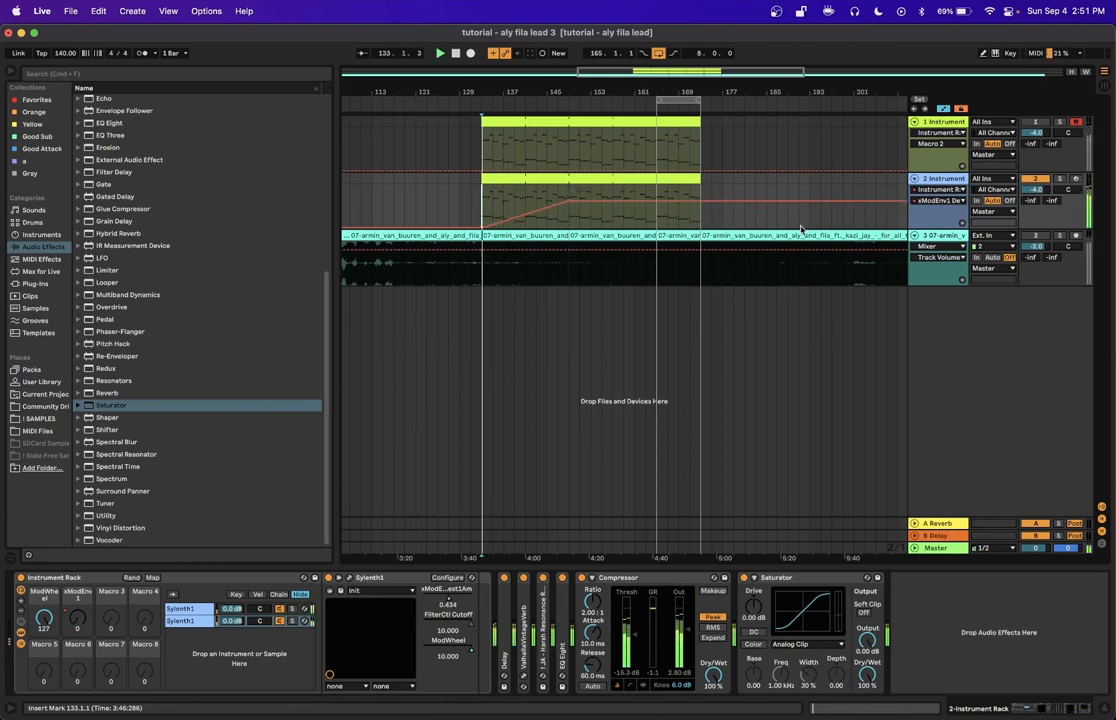
# - Play the automated lead from bar 139 and alternate the reference solo to compare them
pyautogui.click(511, 196)
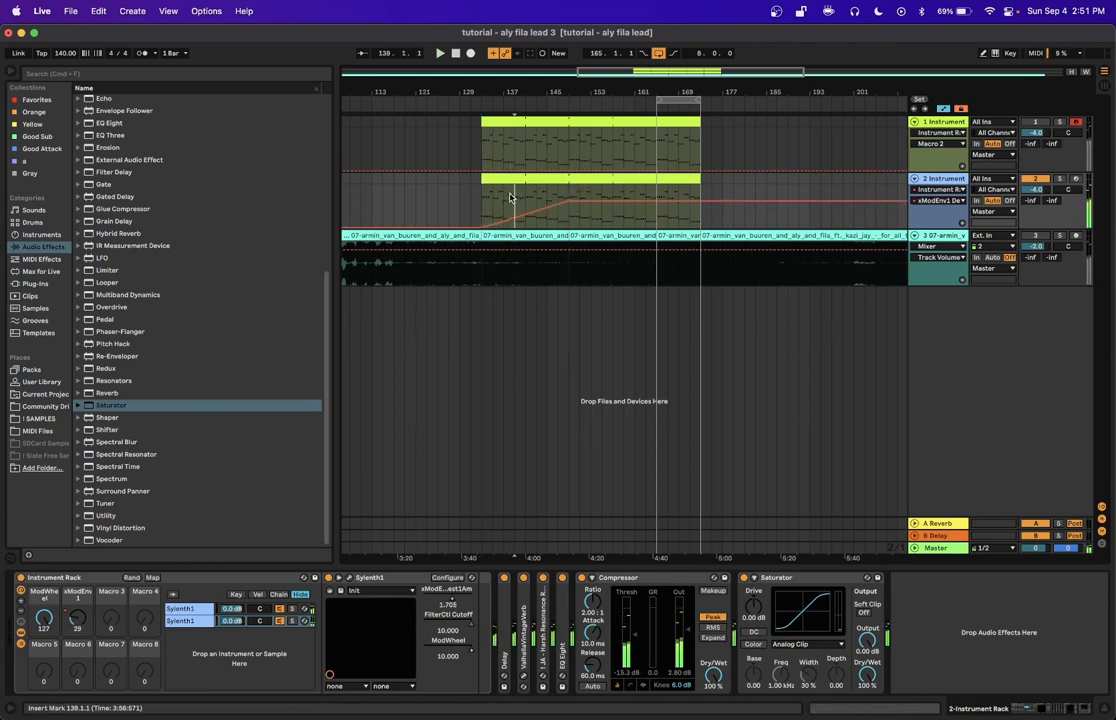
pyautogui.click(1061, 236)
pyautogui.click(1062, 237)
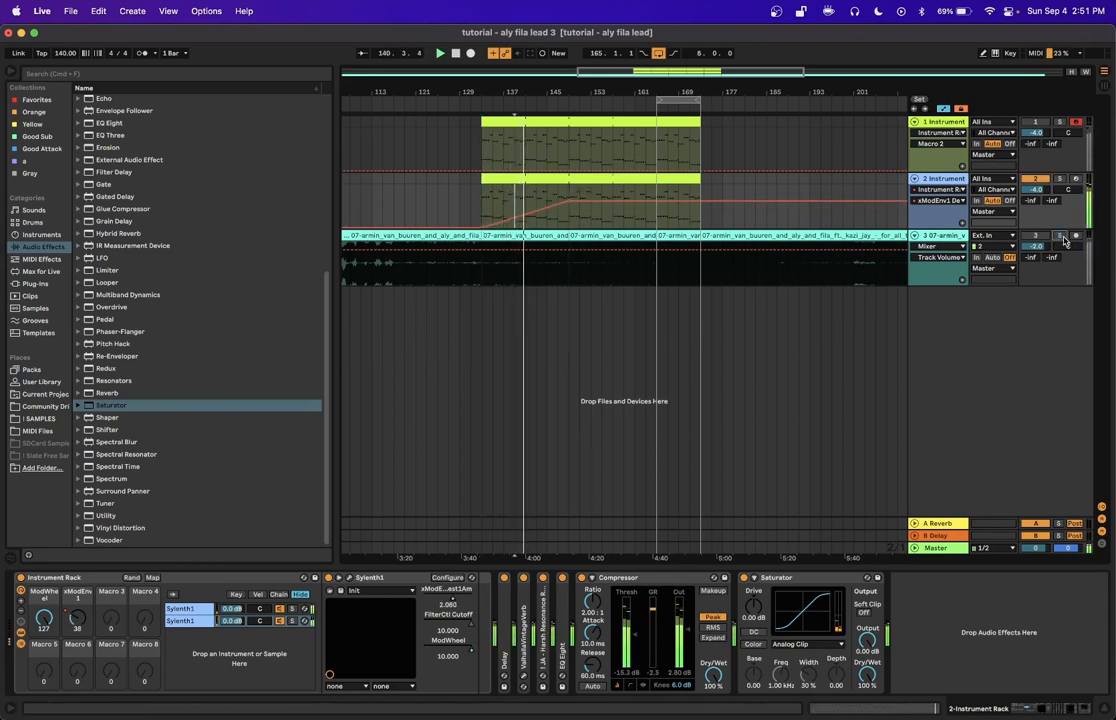
pyautogui.click(1062, 237)
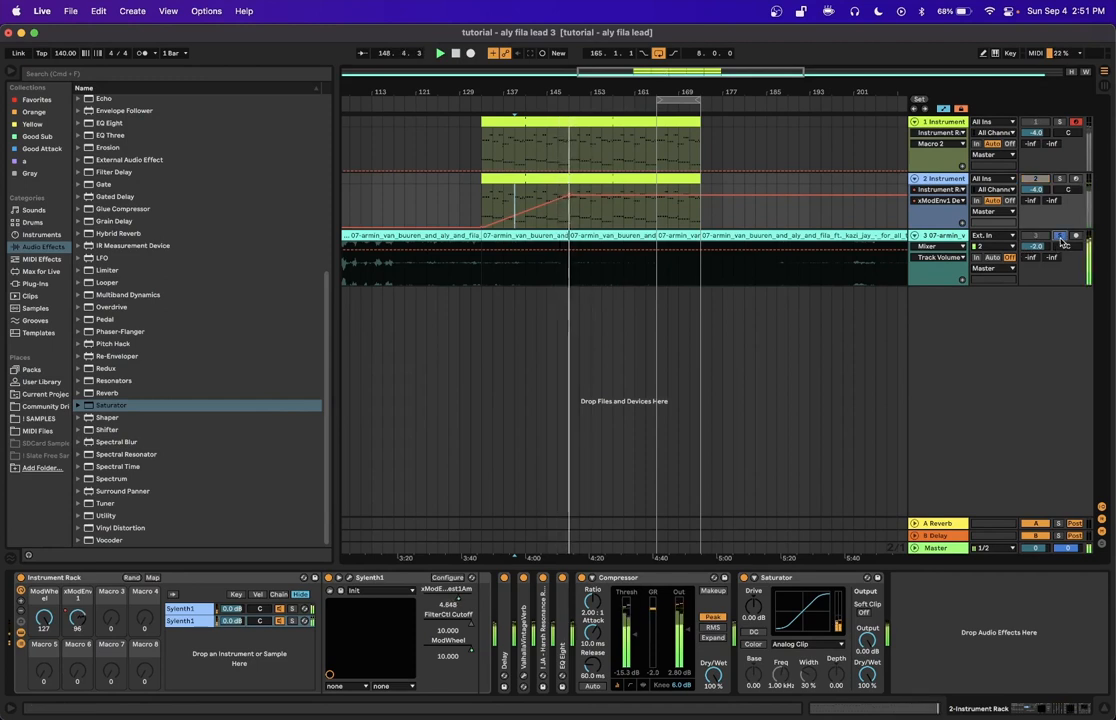
pyautogui.press('space')
pyautogui.press('space')
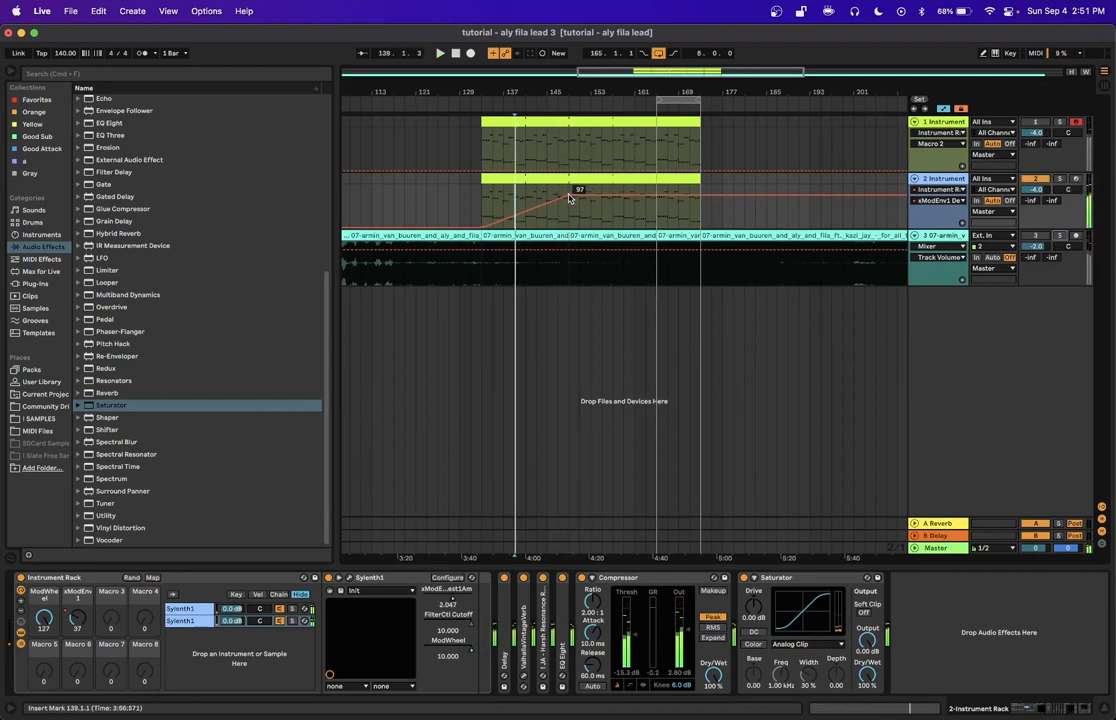
# - Raise the end of the xModEnv1 ramp at bar 149 to 127 and bend the rising segment into a slower-starting curve
pyautogui.moveTo(569, 198); pyautogui.dragTo(569, 184)
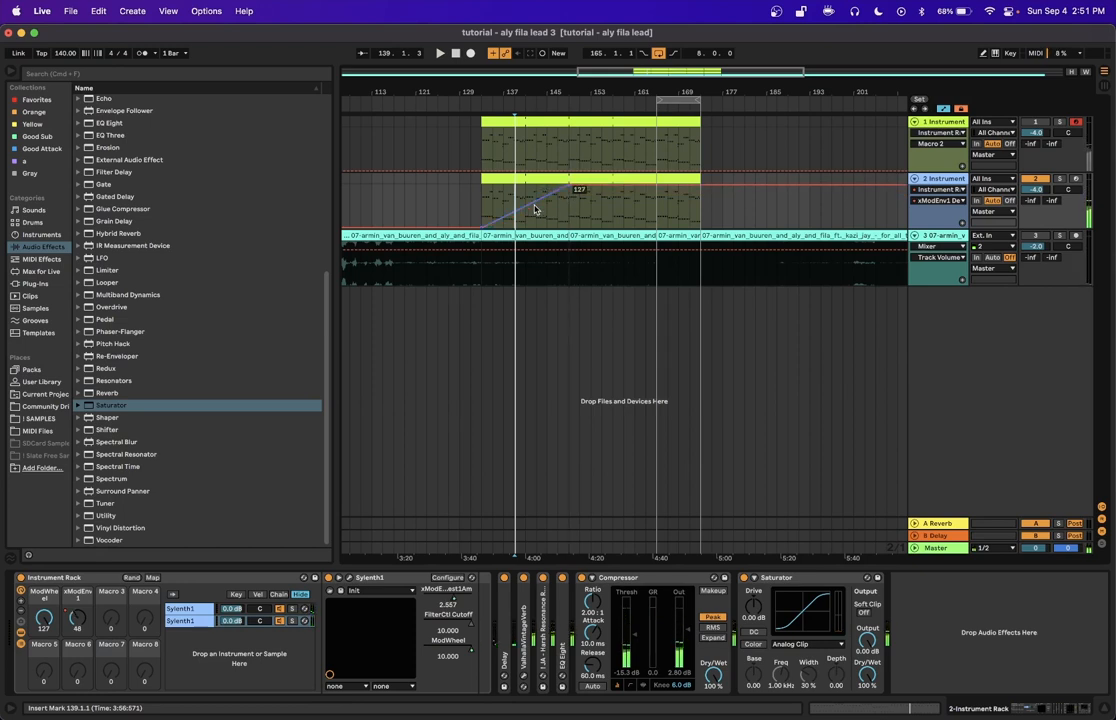
pyautogui.moveTo(569, 186); pyautogui.dragTo(569, 184)
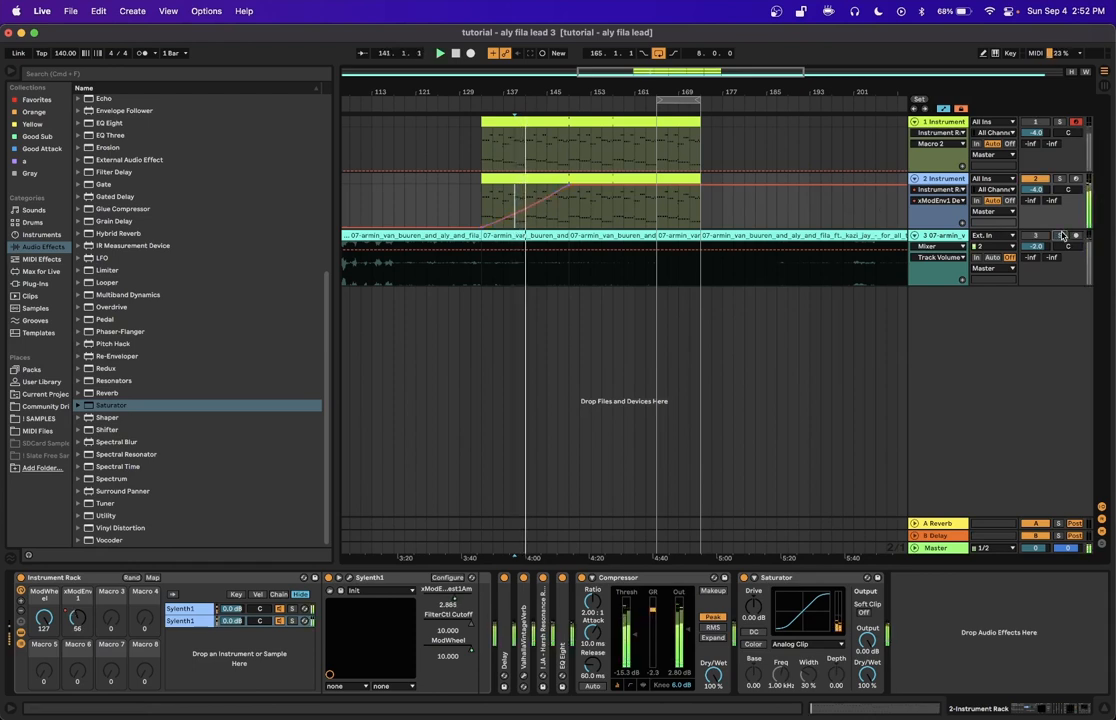
pyautogui.moveTo(509, 213); pyautogui.dragTo(509, 219)
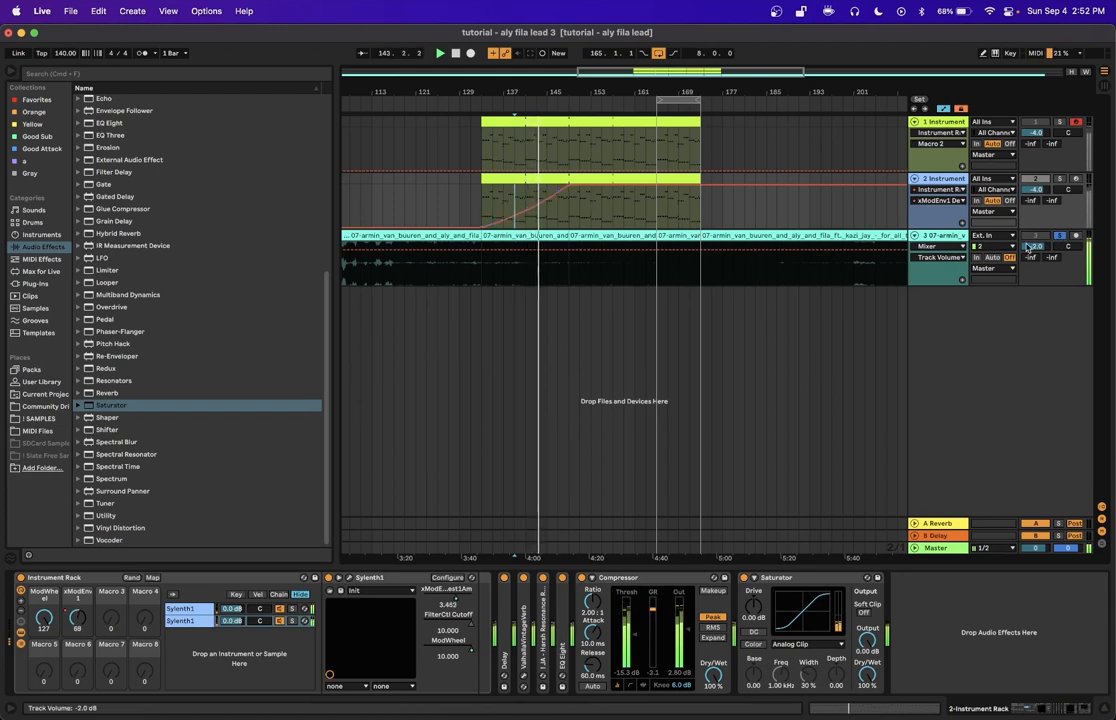
# - Compare the curved ramp with the reference by alternating its solo, and add an xModEnv1 breakpoint near bar 145
pyautogui.click(1057, 237)
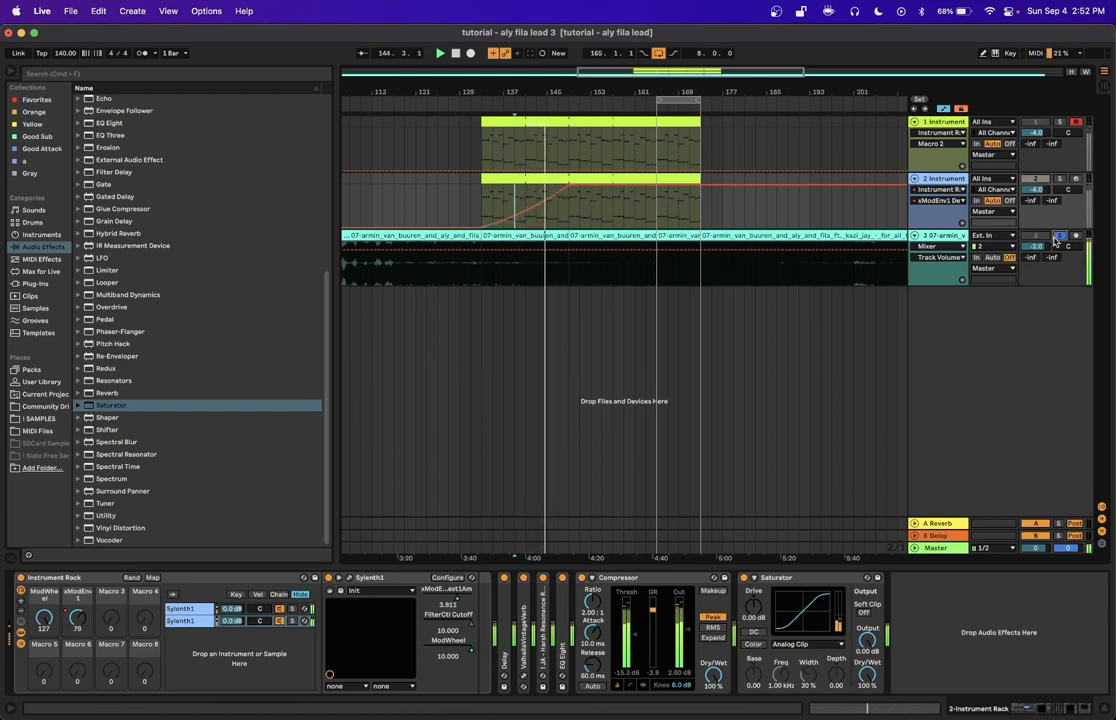
pyautogui.click(1057, 238)
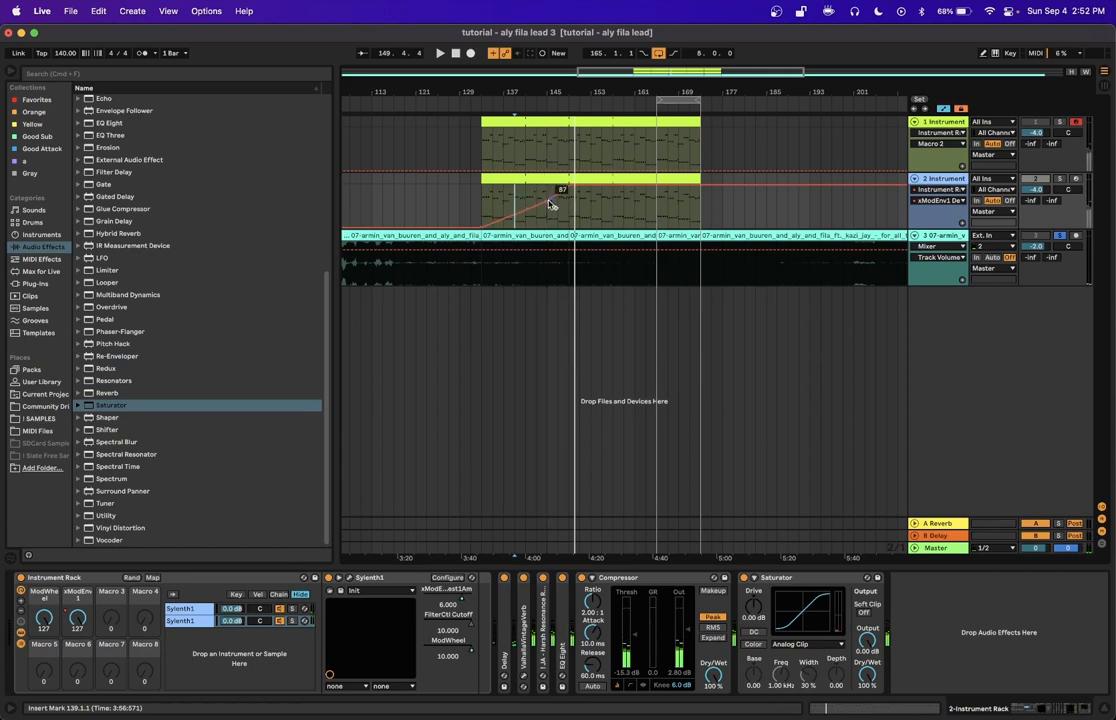
pyautogui.press('space')
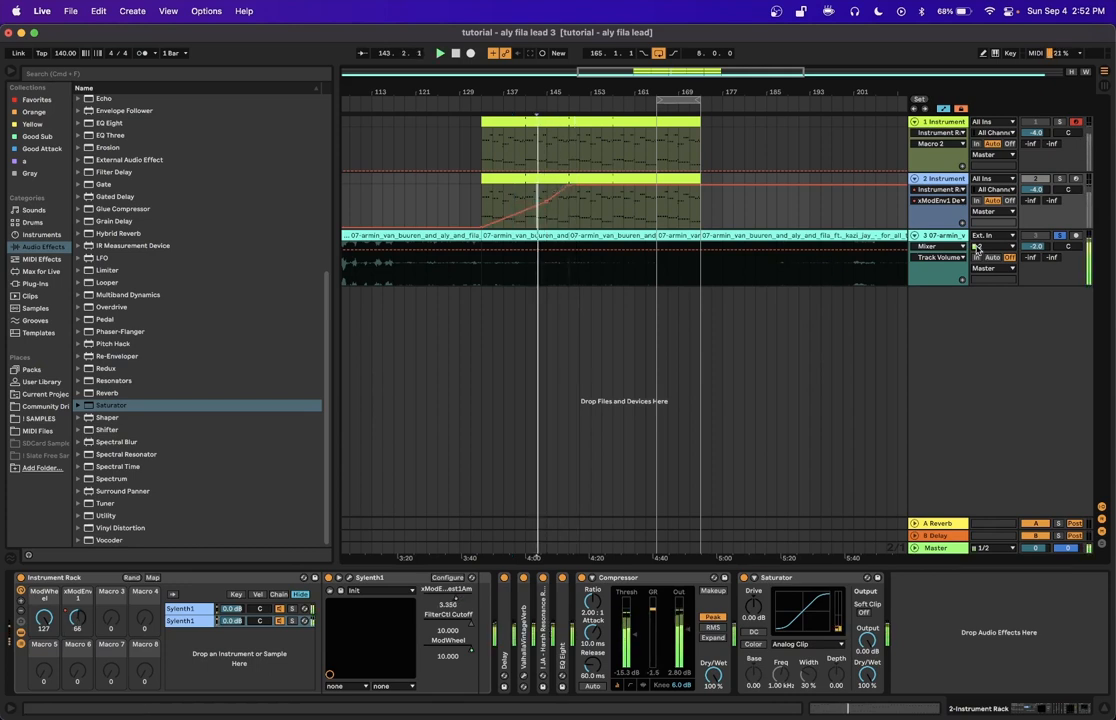
pyautogui.click(1060, 236)
pyautogui.click(1062, 237)
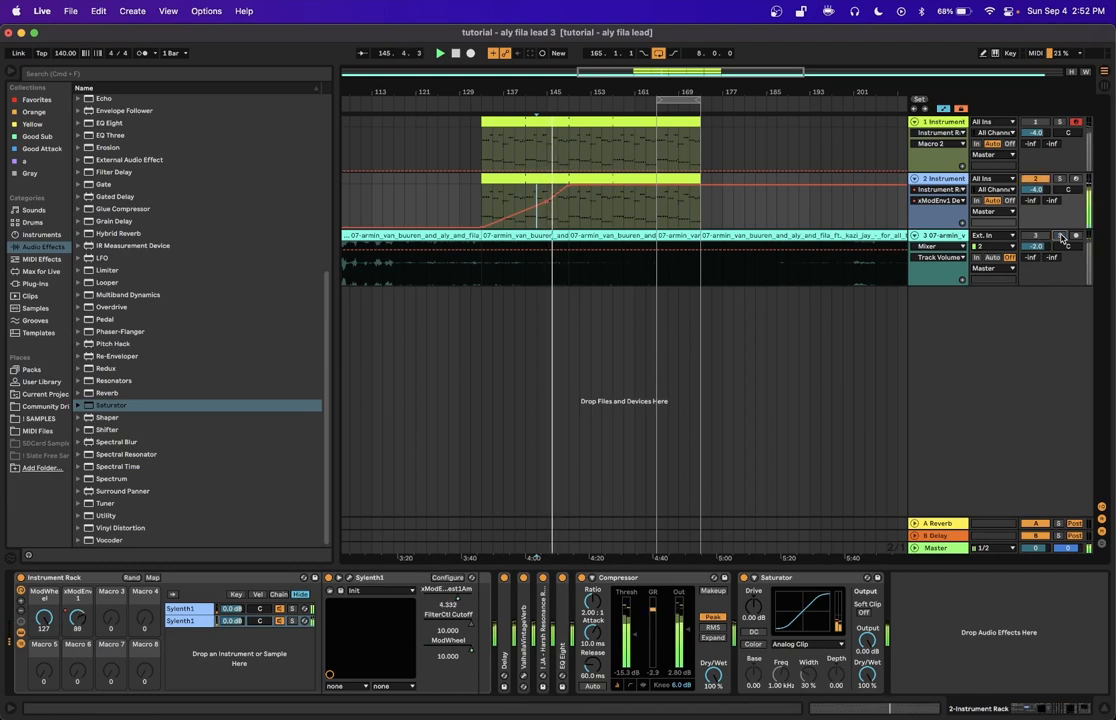
# - Replay the lead from about bars 141 and 145, and check the reshaped ramp against the reference
pyautogui.click(529, 196)
pyautogui.press('space')
pyautogui.press('space')
pyautogui.click(548, 197)
pyautogui.press('space')
pyautogui.press('space')
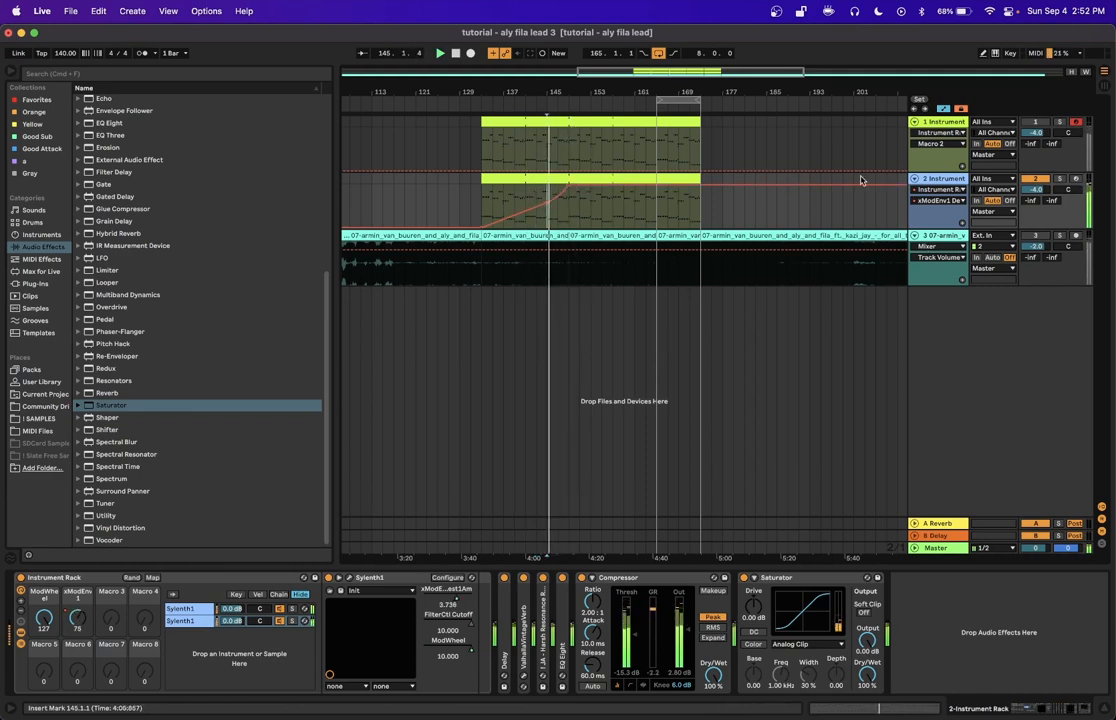
pyautogui.click(1062, 237)
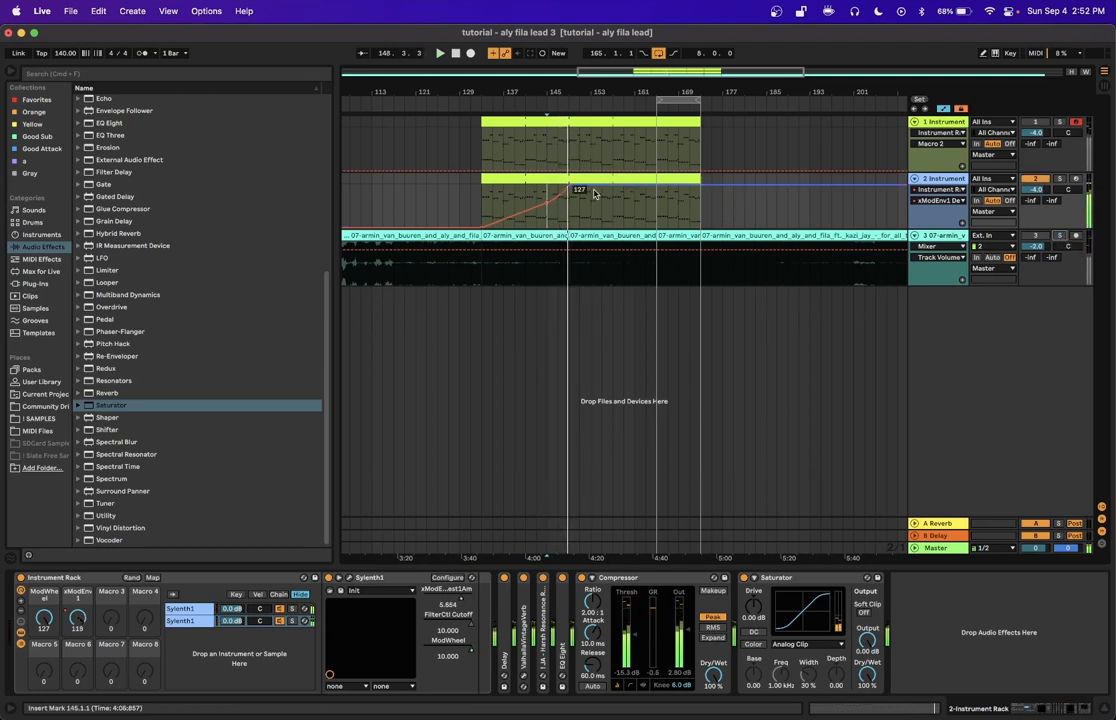
# - Compare the lead at full xModEnv1 with the reference by playing from bar 155 and switching the reference solo on and off
pyautogui.click(657, 215)
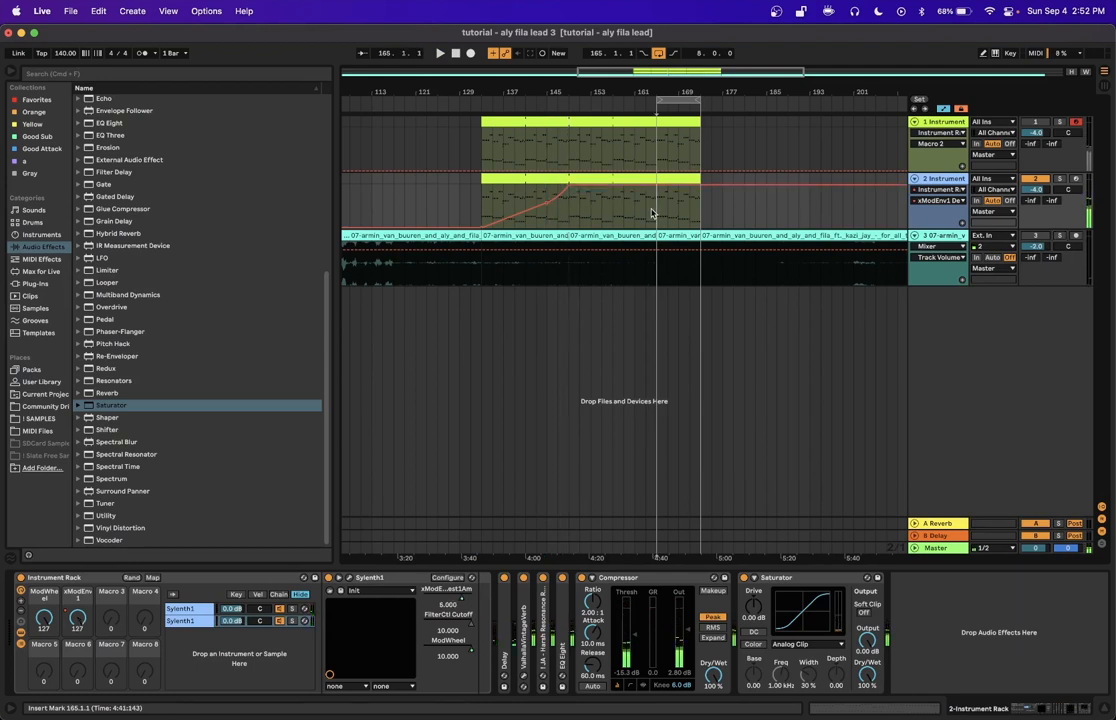
pyautogui.click(603, 213)
pyautogui.press('space')
pyautogui.click(1057, 238)
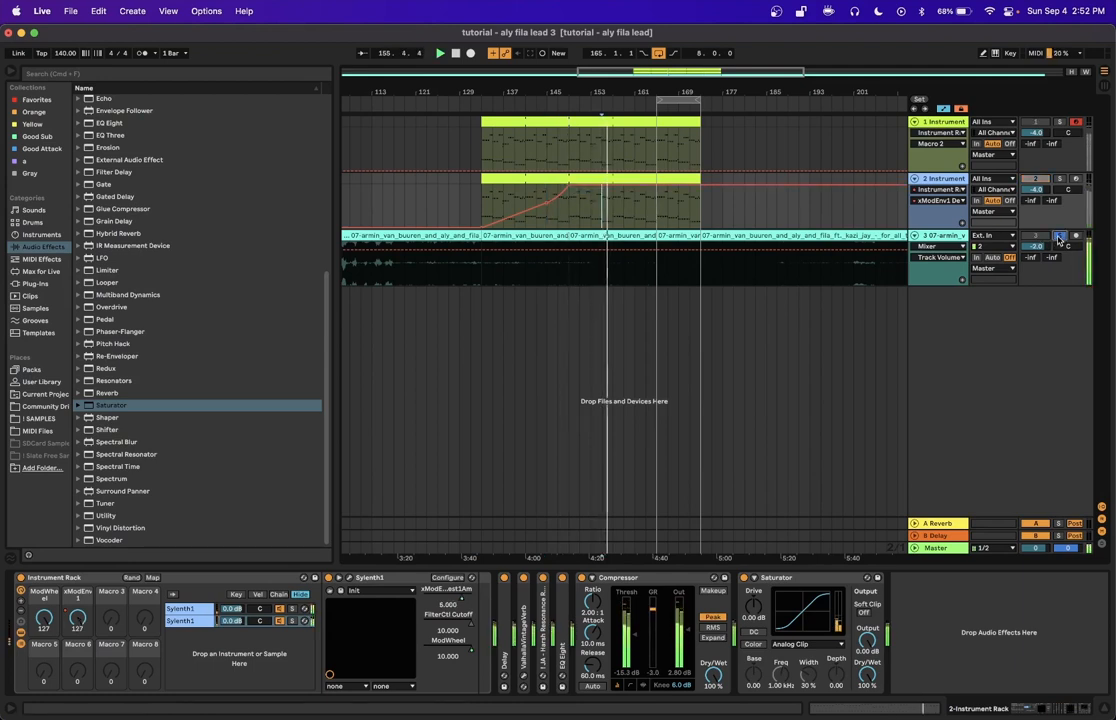
pyautogui.click(1059, 237)
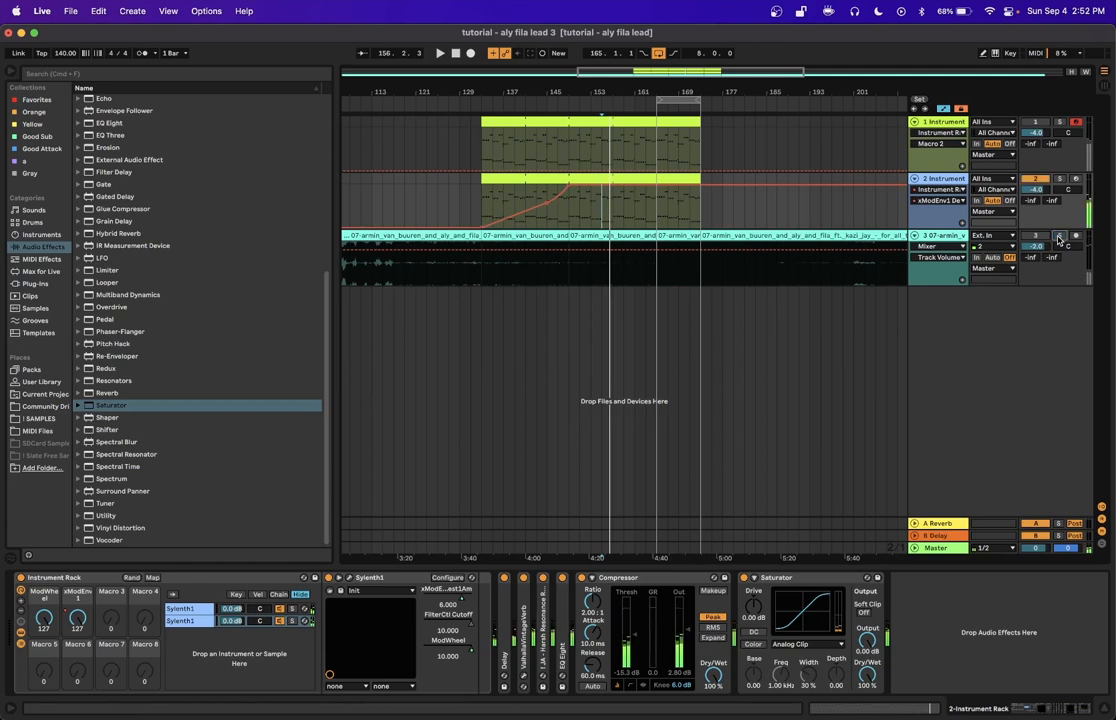
# - Automate the second lead's ModWheel macro to fall from 127 at bar 149 to 0 at bar 165
pyautogui.click(44, 618)
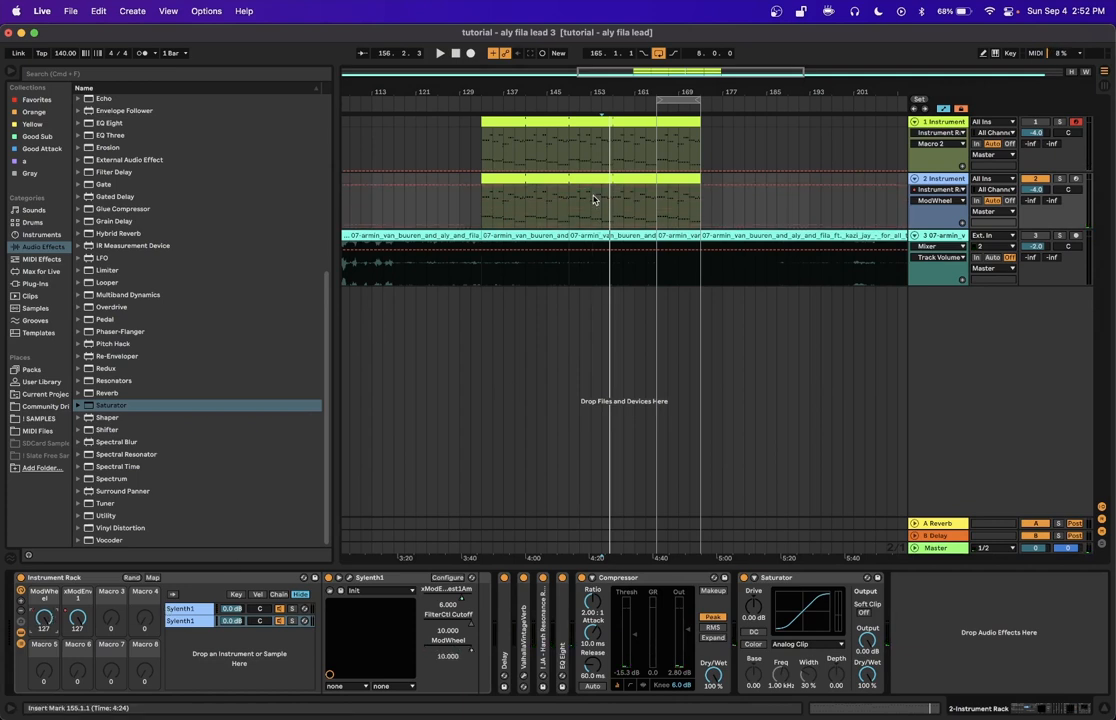
pyautogui.click(77, 618)
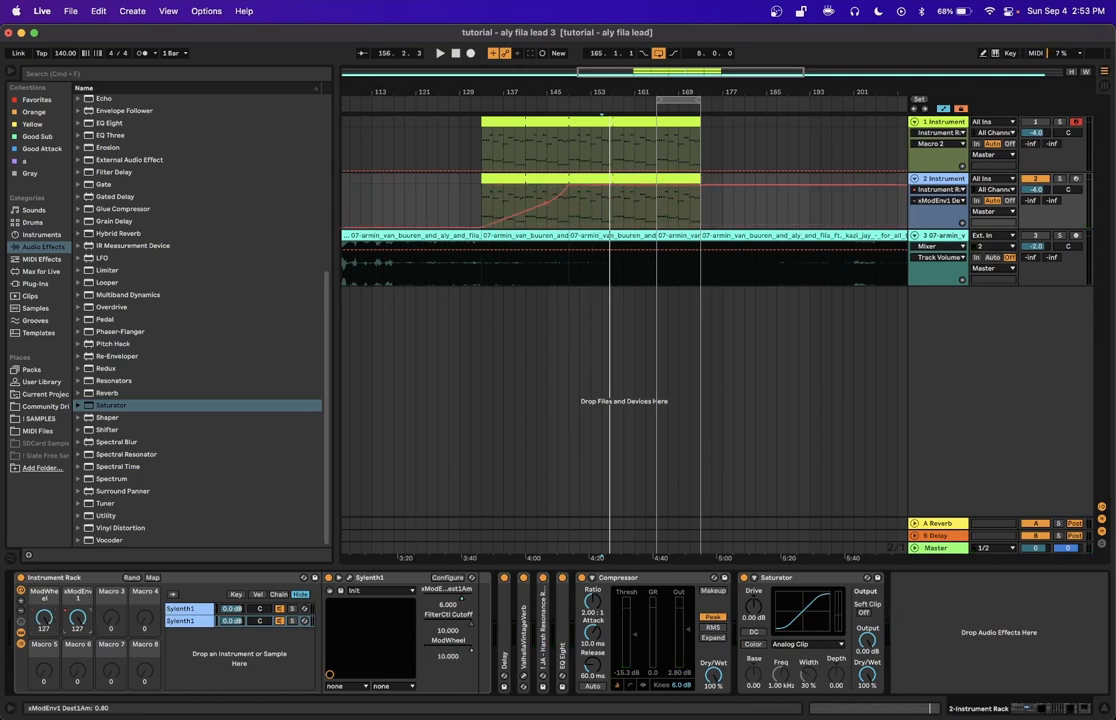
pyautogui.click(46, 619)
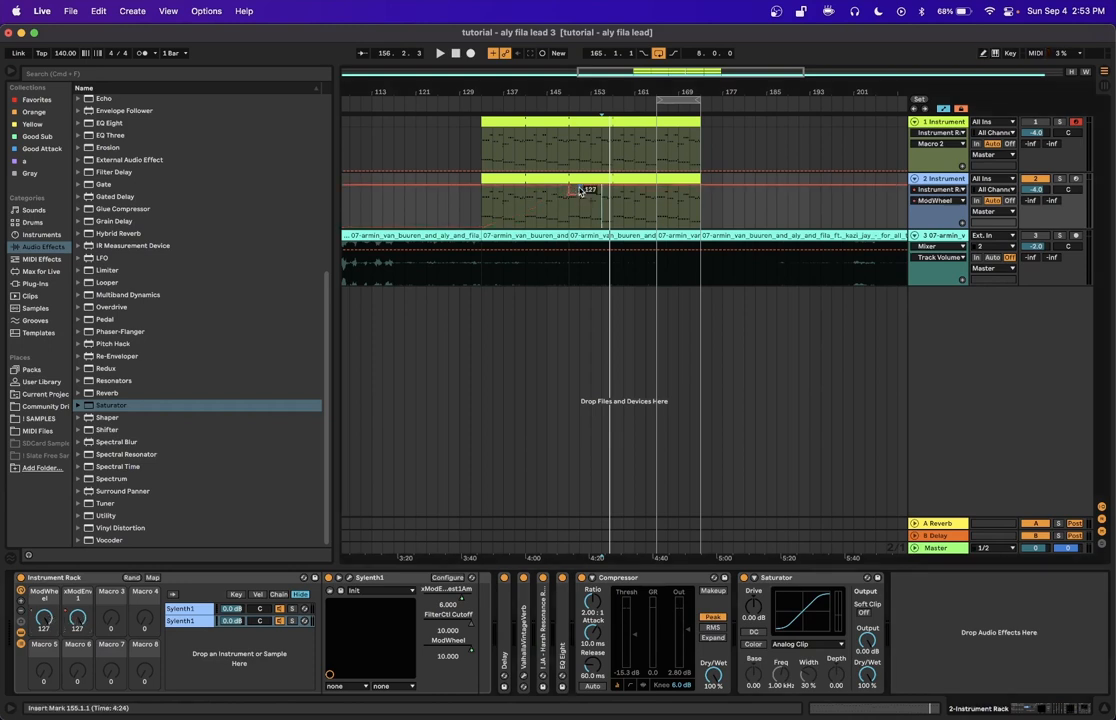
pyautogui.moveTo(605, 186); pyautogui.dragTo(640, 218)
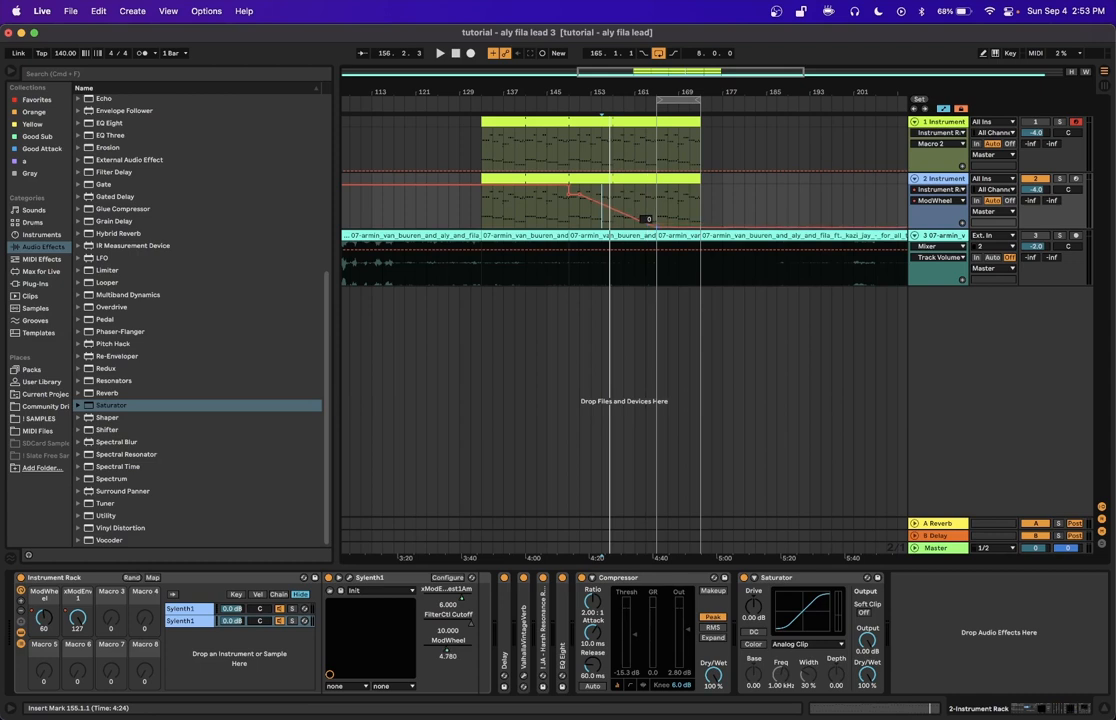
# - Play the lead from bar 149 and bend the falling ModWheel segment into a curve that drops slowly at first
pyautogui.click(571, 205)
pyautogui.press('space')
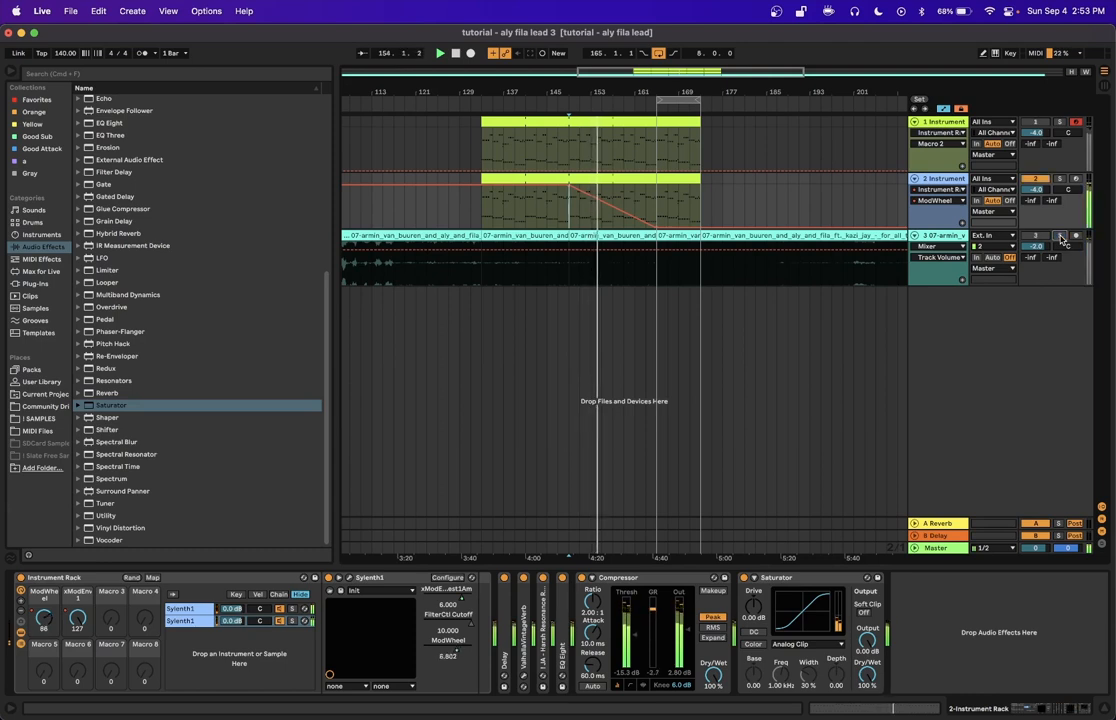
pyautogui.moveTo(602, 201); pyautogui.dragTo(604, 189)
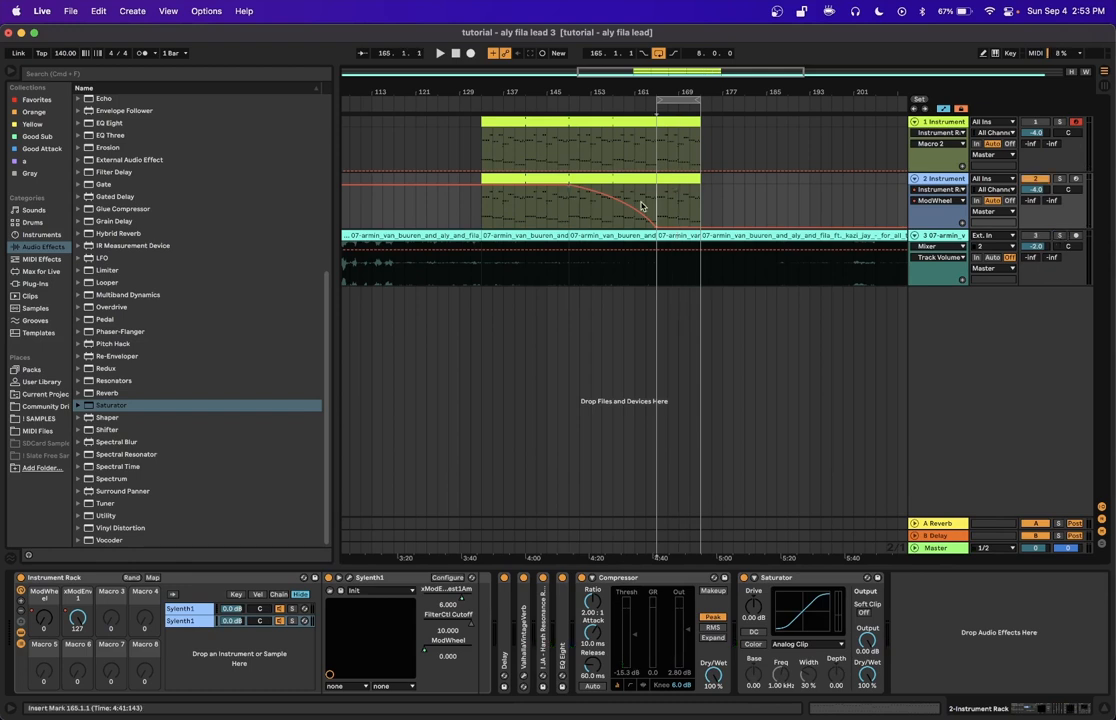
# - Insert a second EQ Eight before the Compressor and, during playback, boost its high band by 2.60 dB at 8.43 kHz
pyautogui.scroll(5, 121, 229)
pyautogui.scroll(1, 121, 229)
pyautogui.moveTo(107, 268); pyautogui.dragTo(576, 620)
pyautogui.press('space')
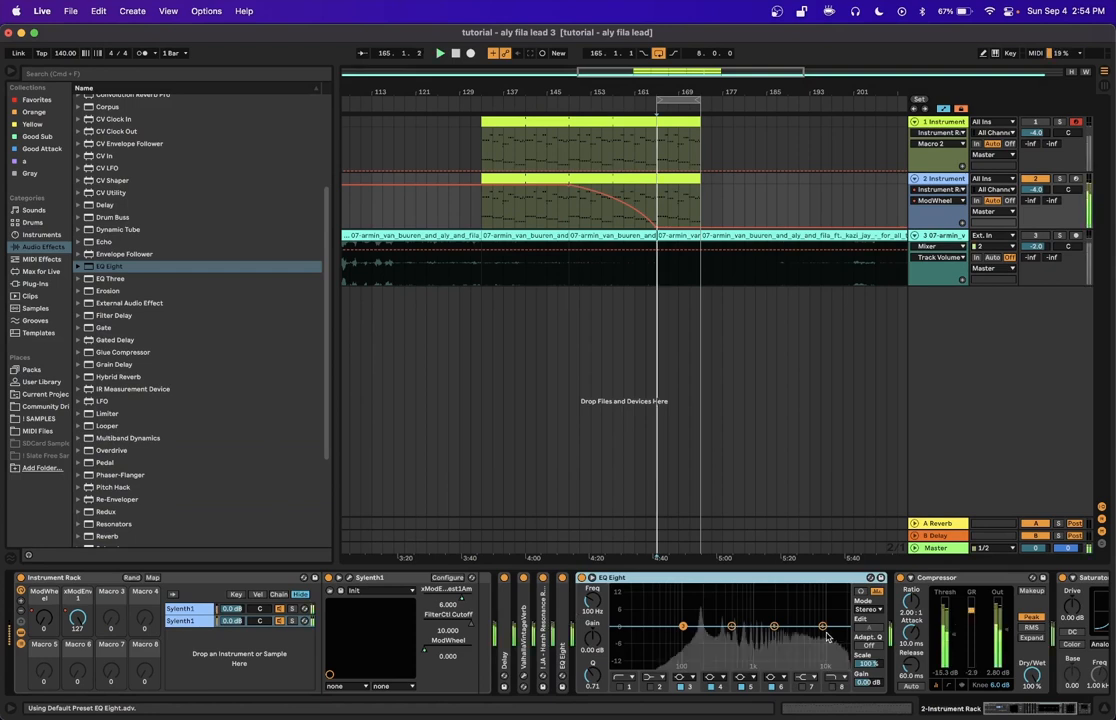
pyautogui.moveTo(822, 622); pyautogui.dragTo(818, 619)
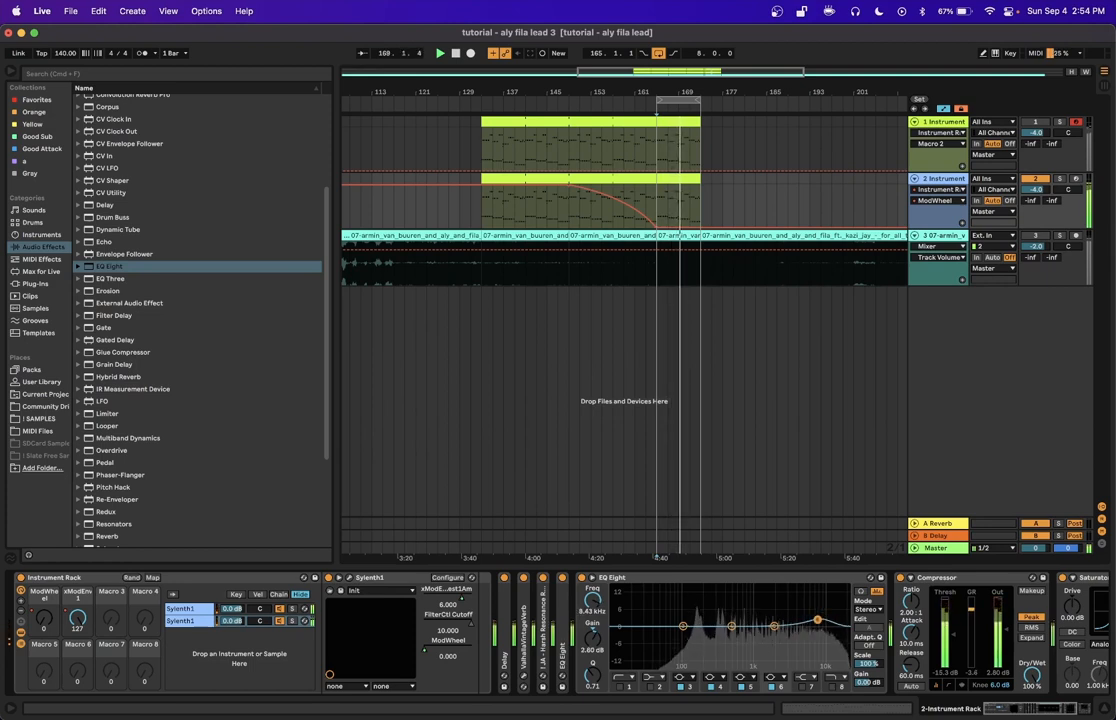
# - Check the new EQ Eight by bypassing and re-enabling it, and compare the lead with the soloed reference from bar 161
pyautogui.click(582, 578)
pyautogui.click(582, 578)
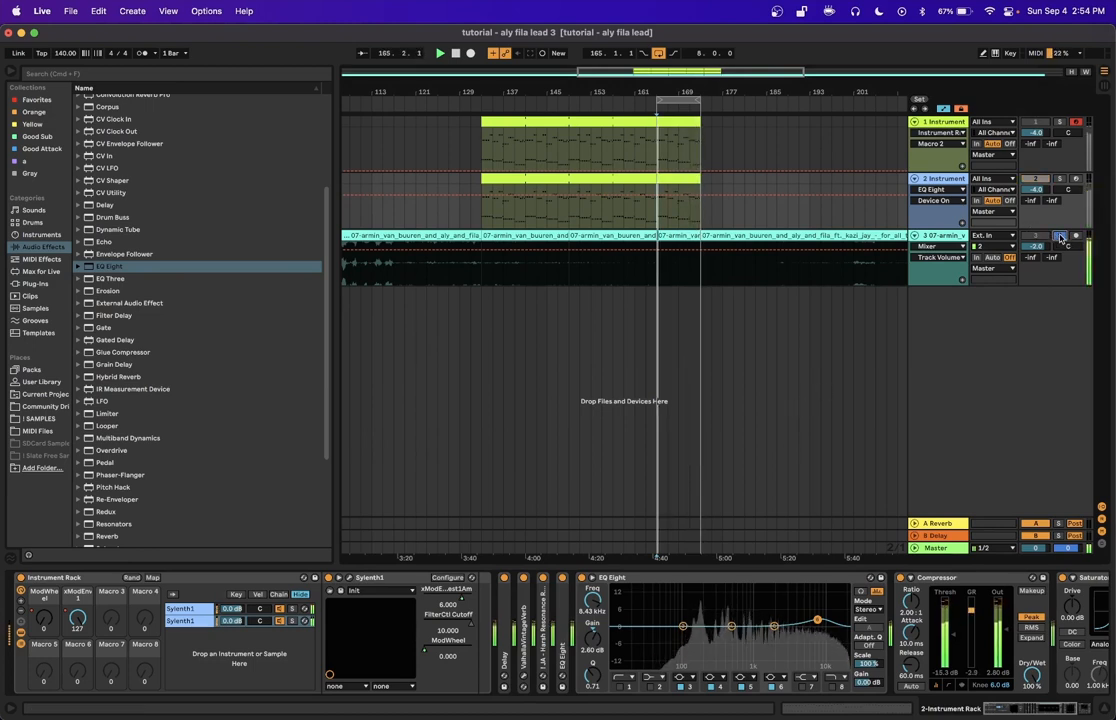
pyautogui.click(639, 212)
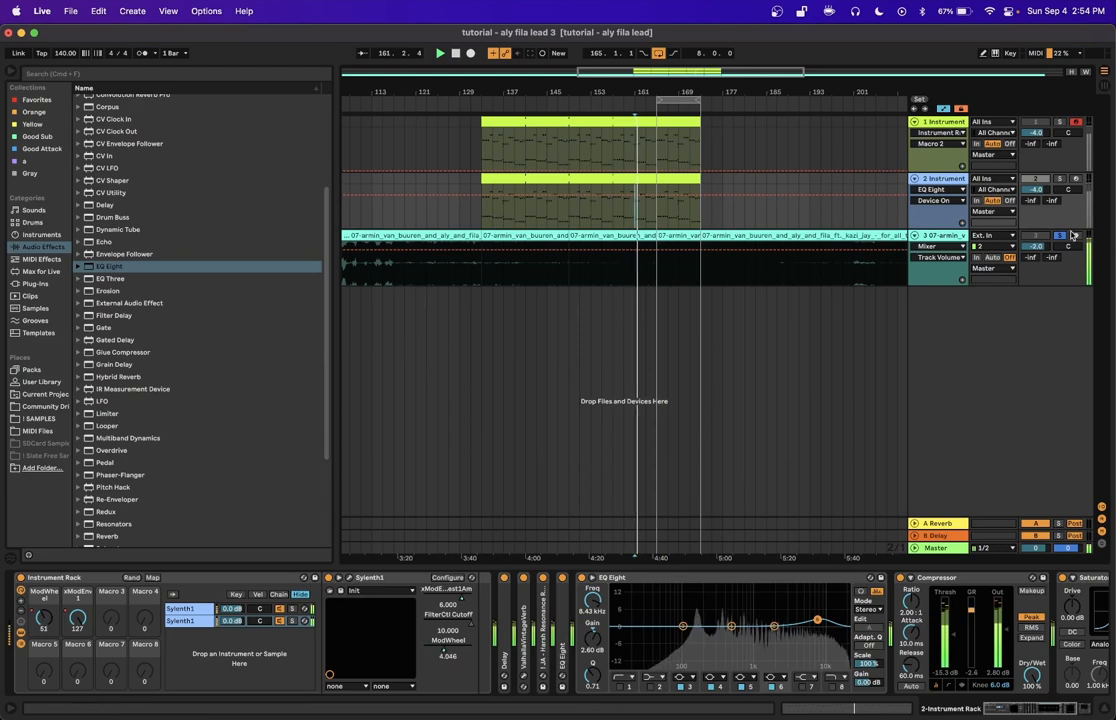
pyautogui.click(1062, 236)
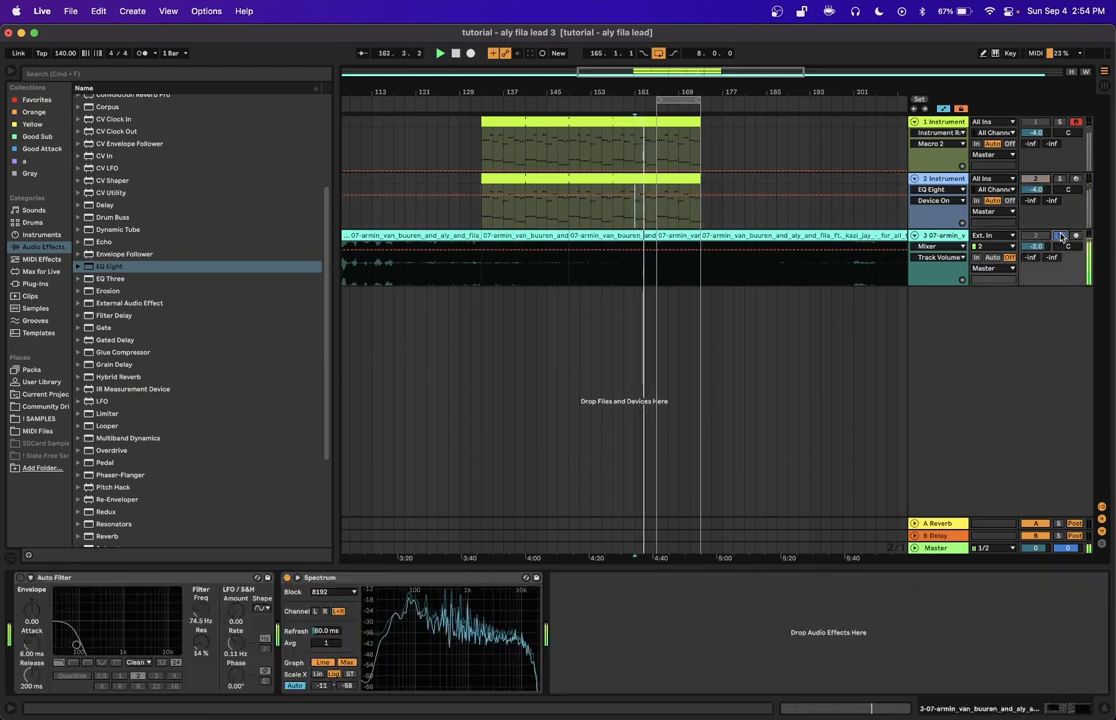
pyautogui.click(1062, 237)
pyautogui.click(951, 180)
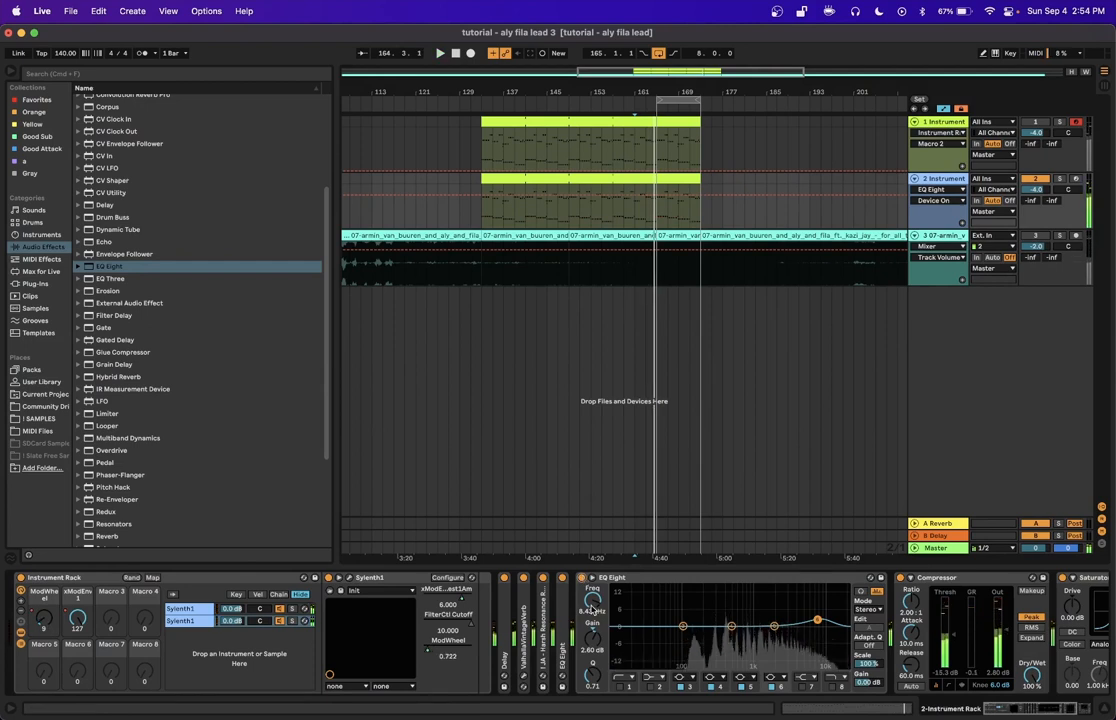
# - Slightly reduce the new EQ Eight's high-band gain and collapse the device
pyautogui.moveTo(595, 633); pyautogui.dragTo(595, 636)
pyautogui.doubleClick(700, 577)
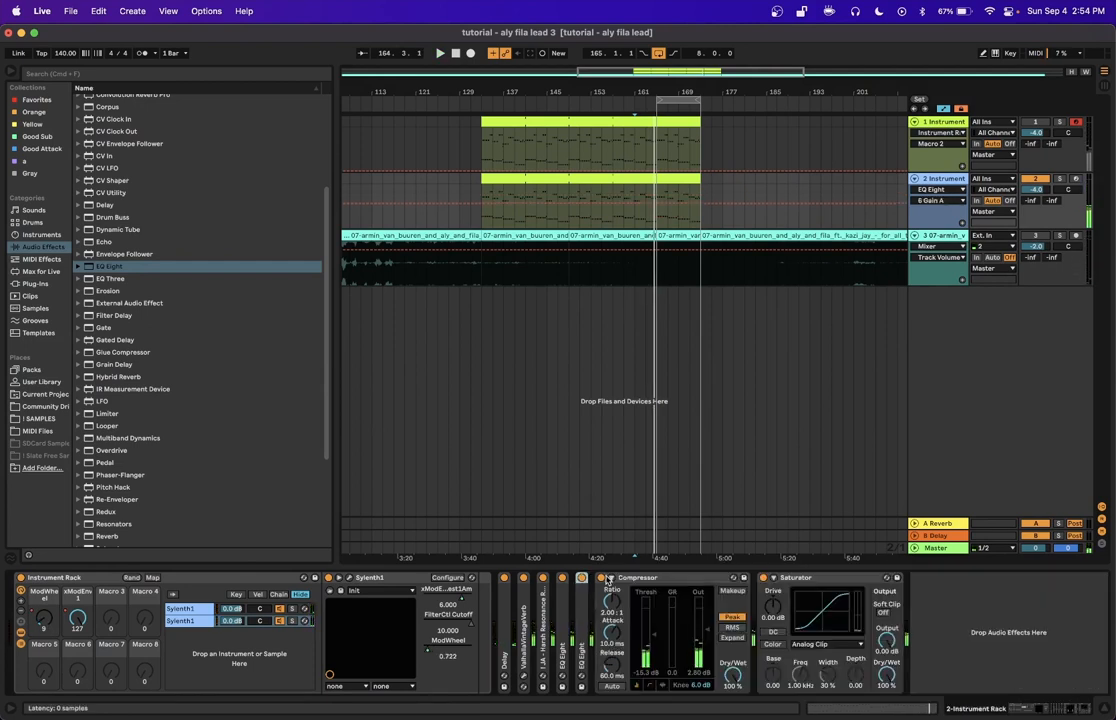